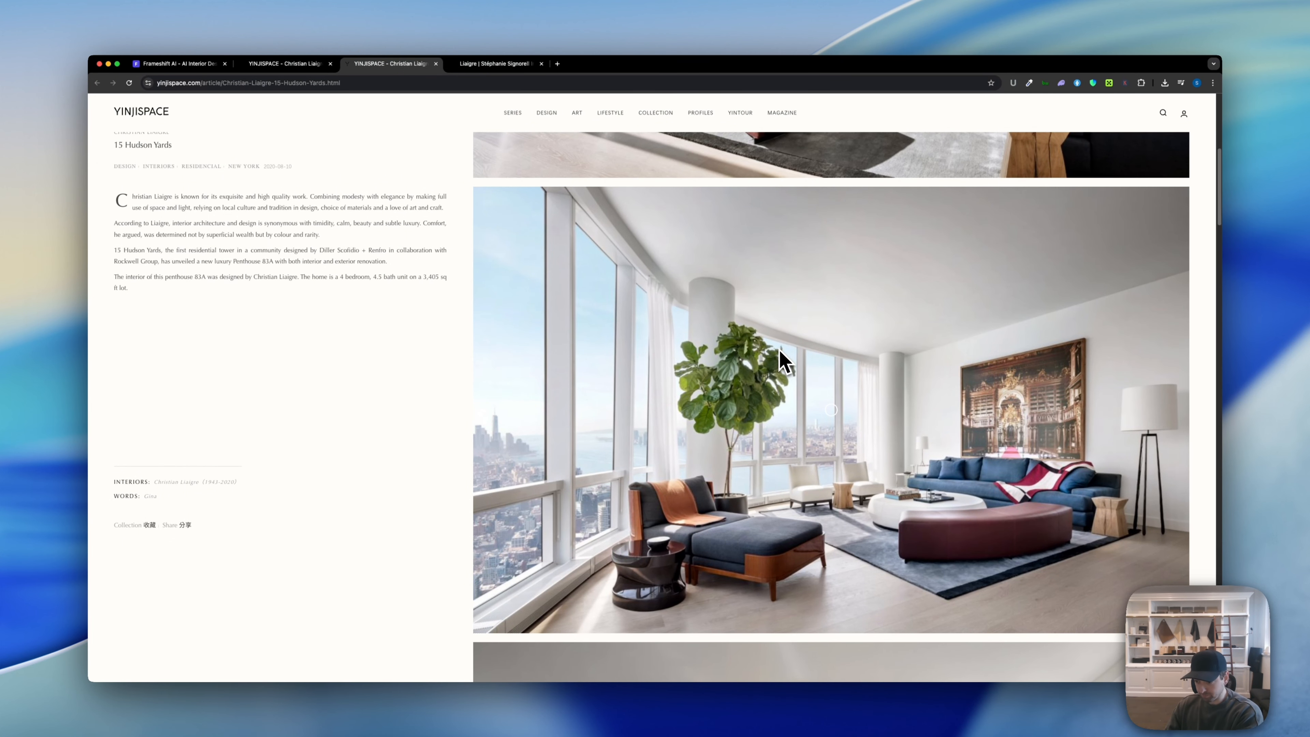
# Step: Save the 15 Hudson Yards penthouse photo to Downloads and switch to the Frameshift AI editor
pyautogui.rightClick(707, 314)
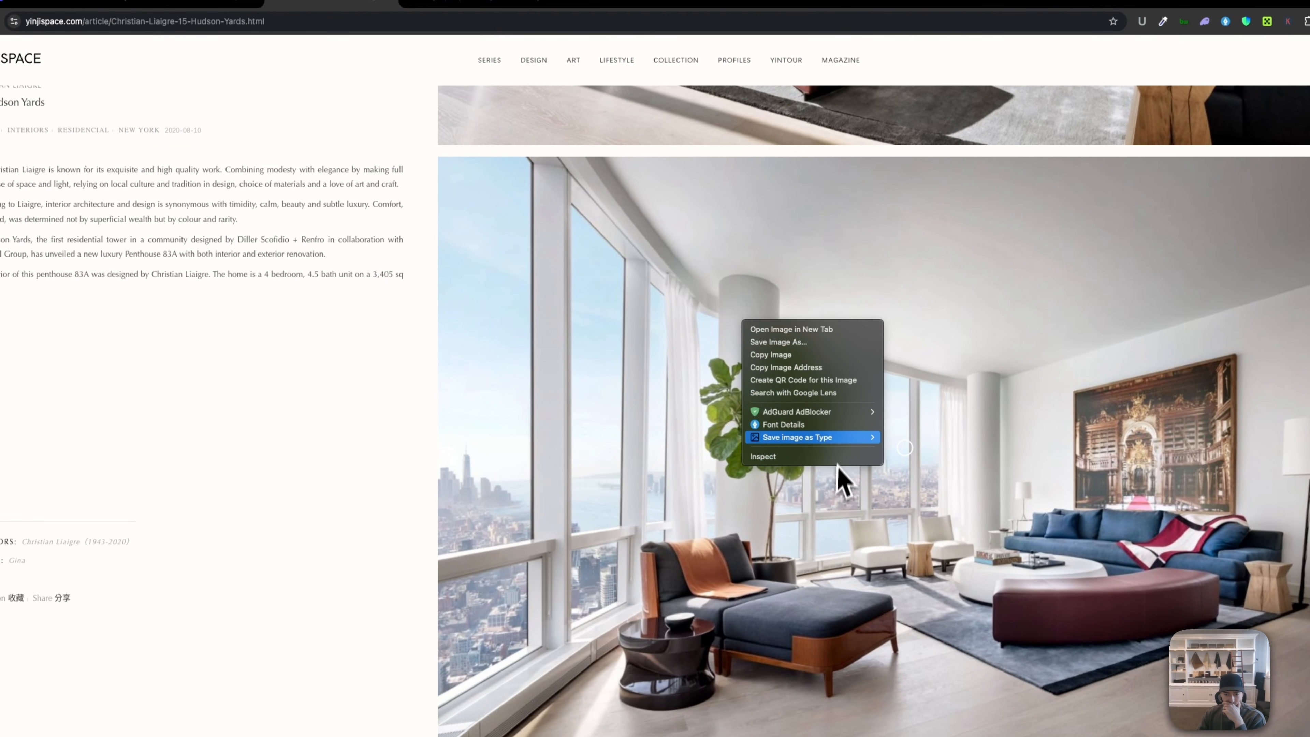
pyautogui.moveTo(826, 437)
pyautogui.click(909, 440)
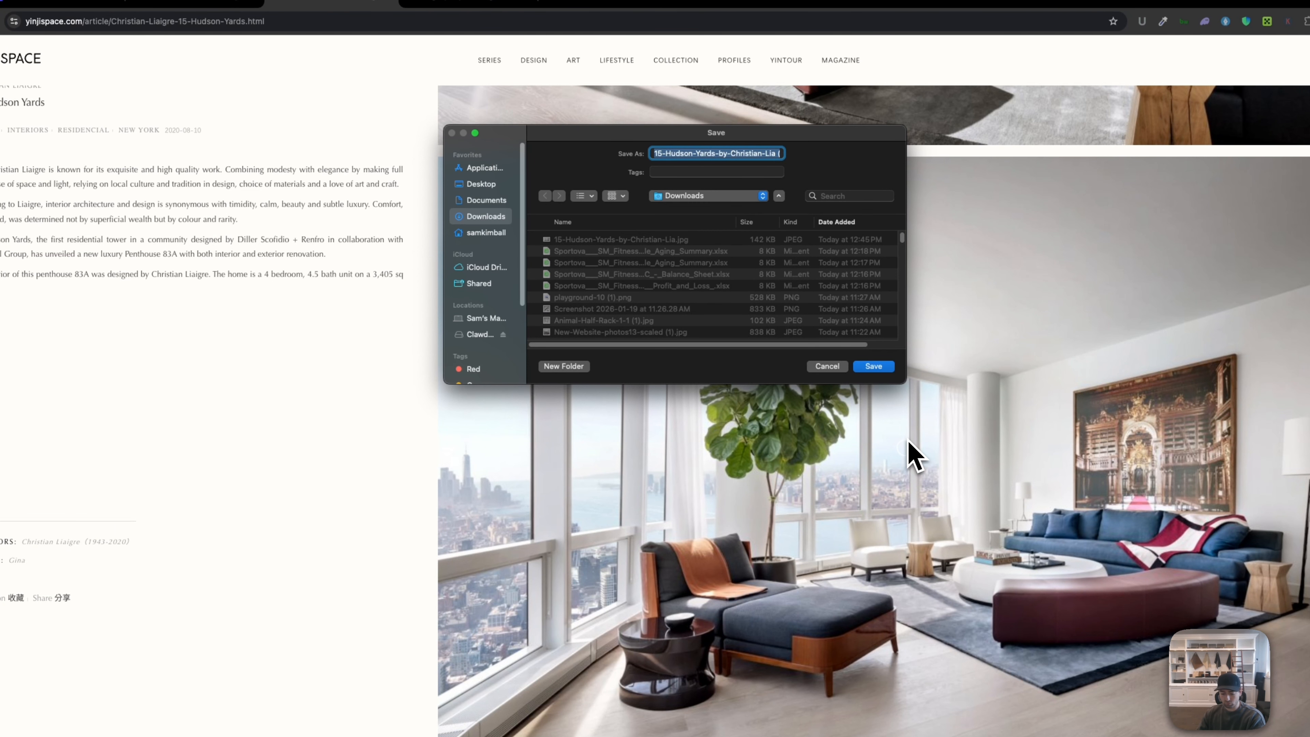
pyautogui.press('Return')
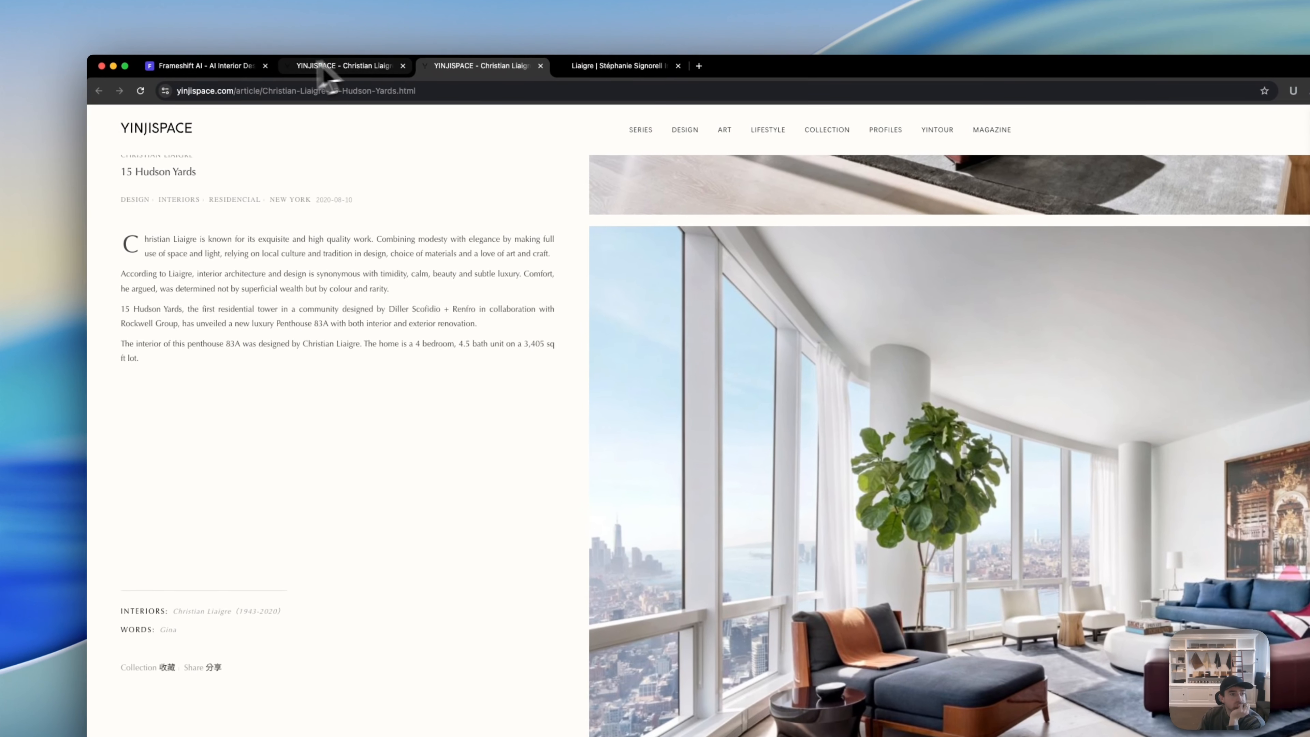
pyautogui.click(217, 67)
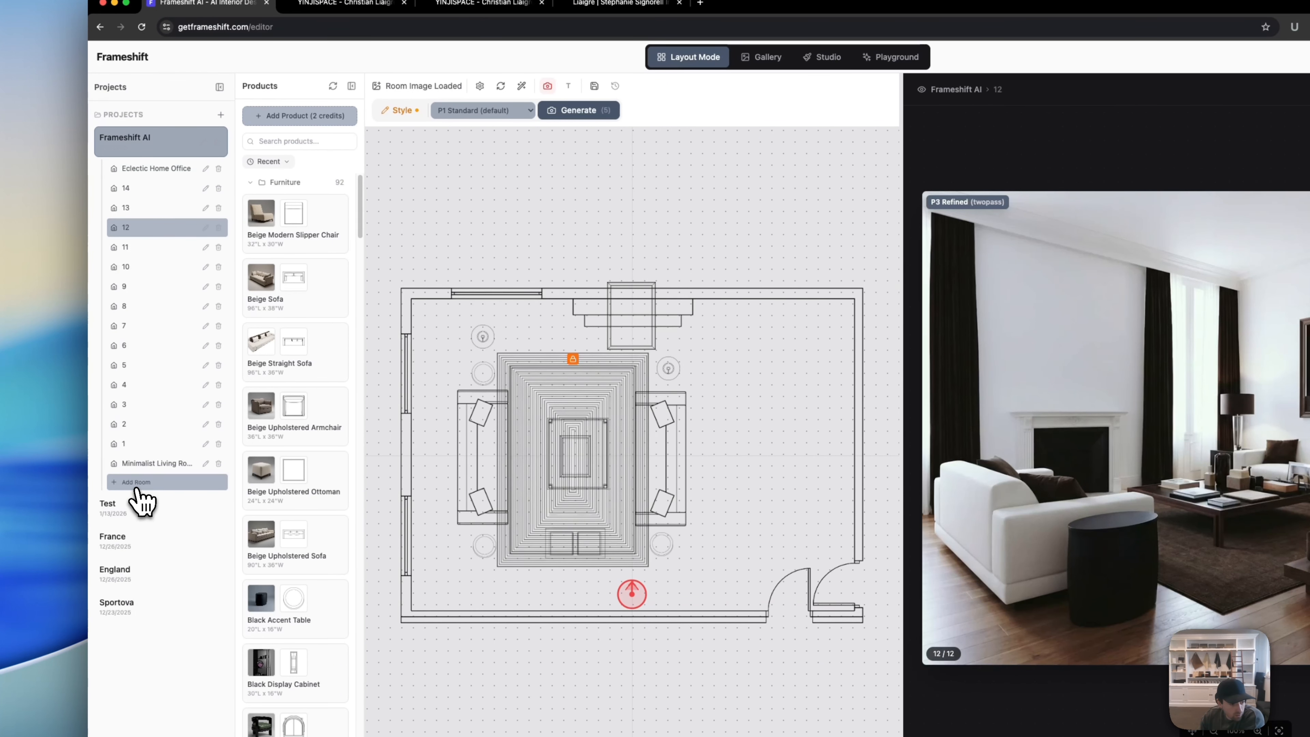
# Step: Add a new room, rename it 'Liaigre NYC', and begin uploading its room photo
pyautogui.click(138, 505)
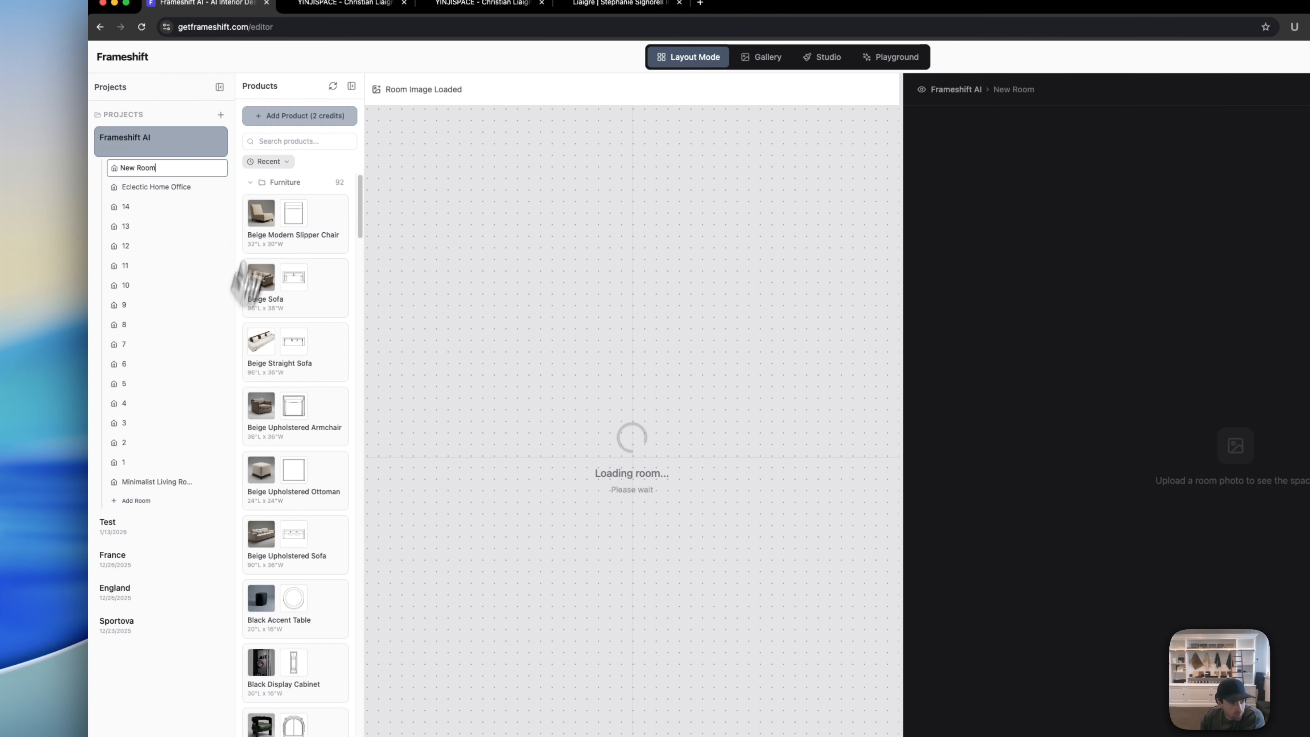
pyautogui.click(153, 173)
pyautogui.click(206, 169)
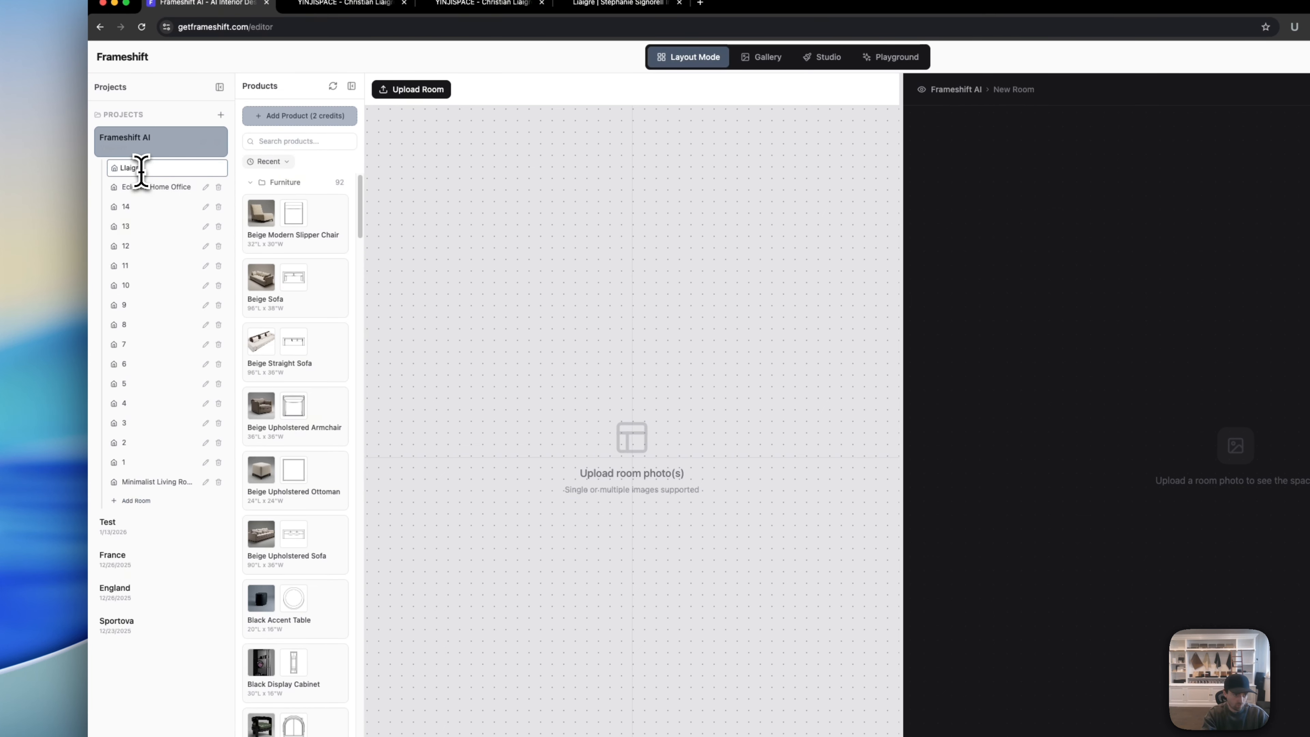
pyautogui.write('Llai')
pyautogui.press('BackSpace')
pyautogui.press('BackSpace')
pyautogui.press('BackSpace')
pyautogui.write('iagre')
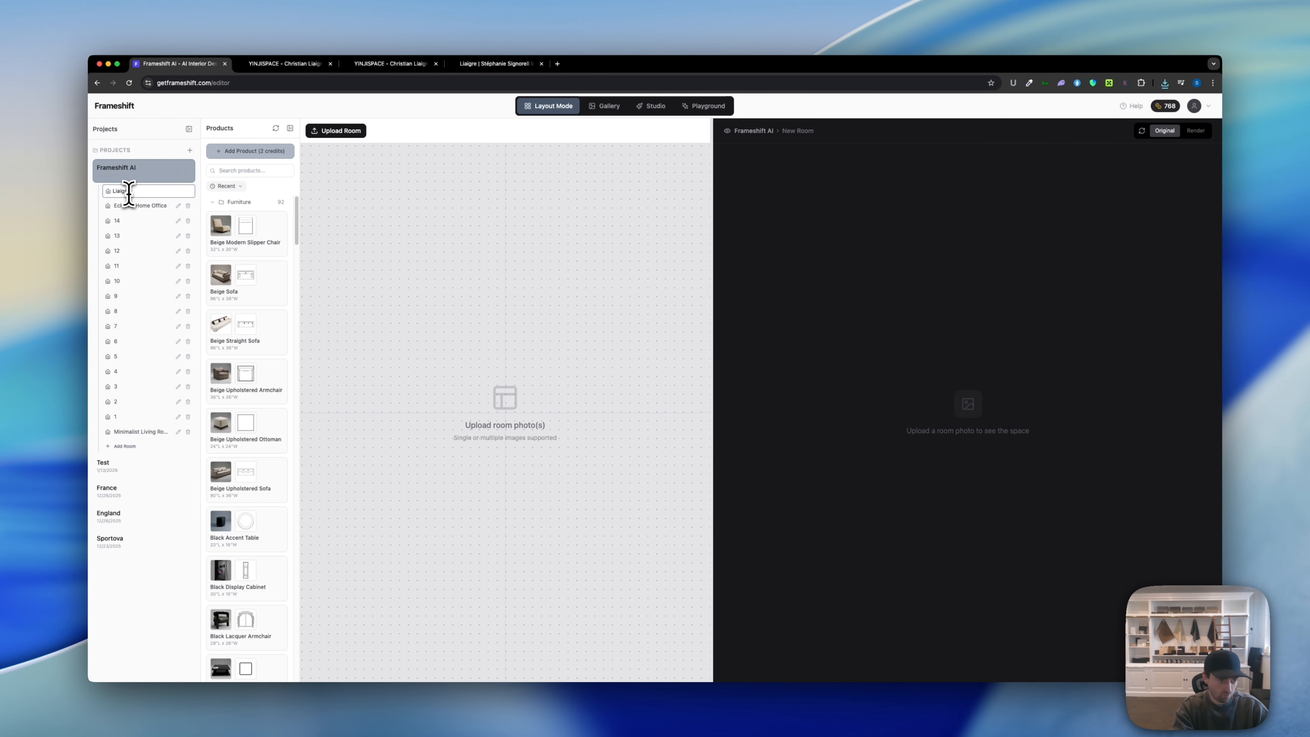
pyautogui.press('Return')
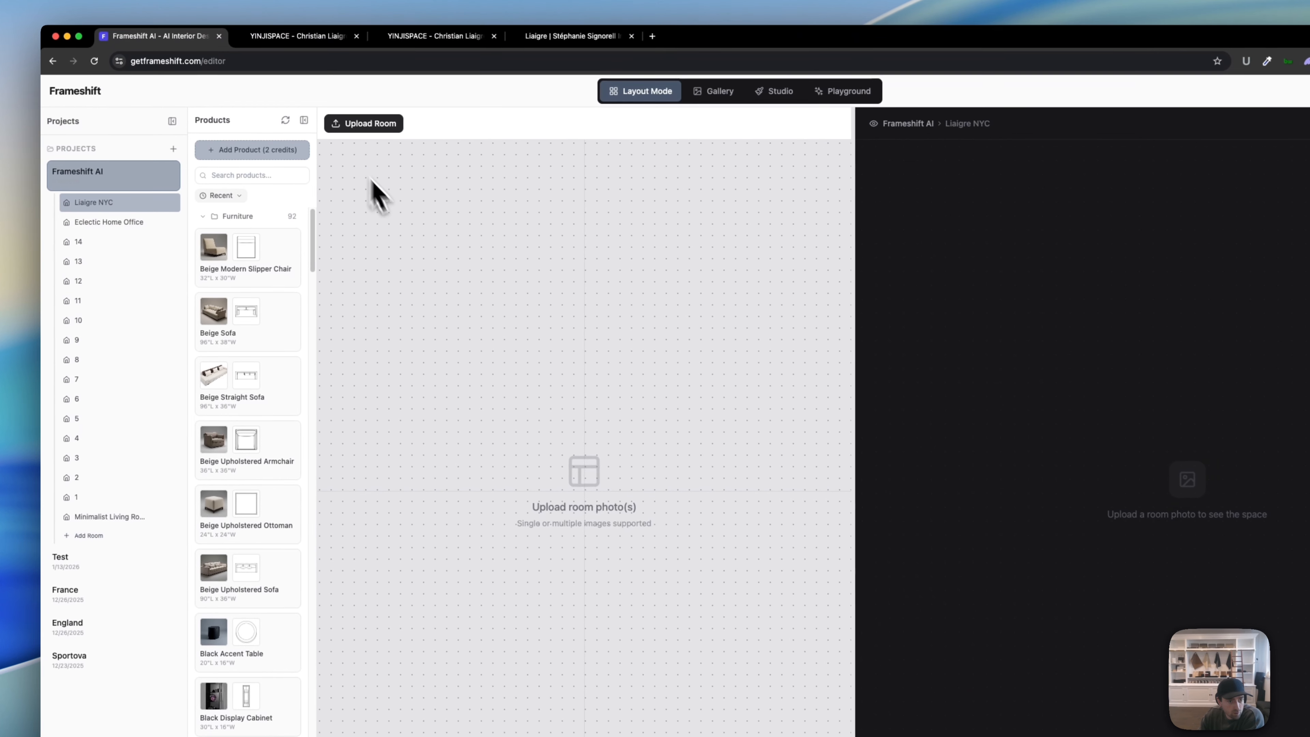
pyautogui.click(373, 181)
# Step: Load the downloaded Hudson Yards JPG as the room image and generate the empty room version
pyautogui.click(609, 268)
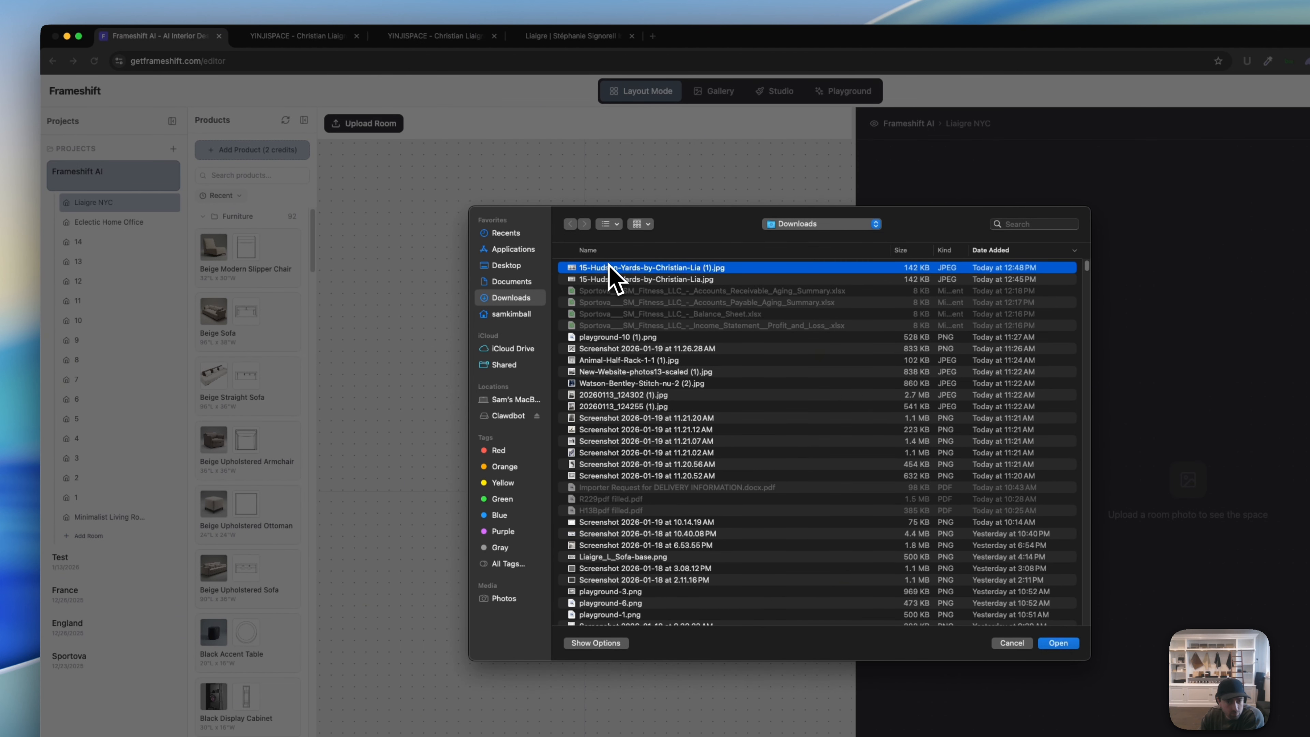
pyautogui.press('Return')
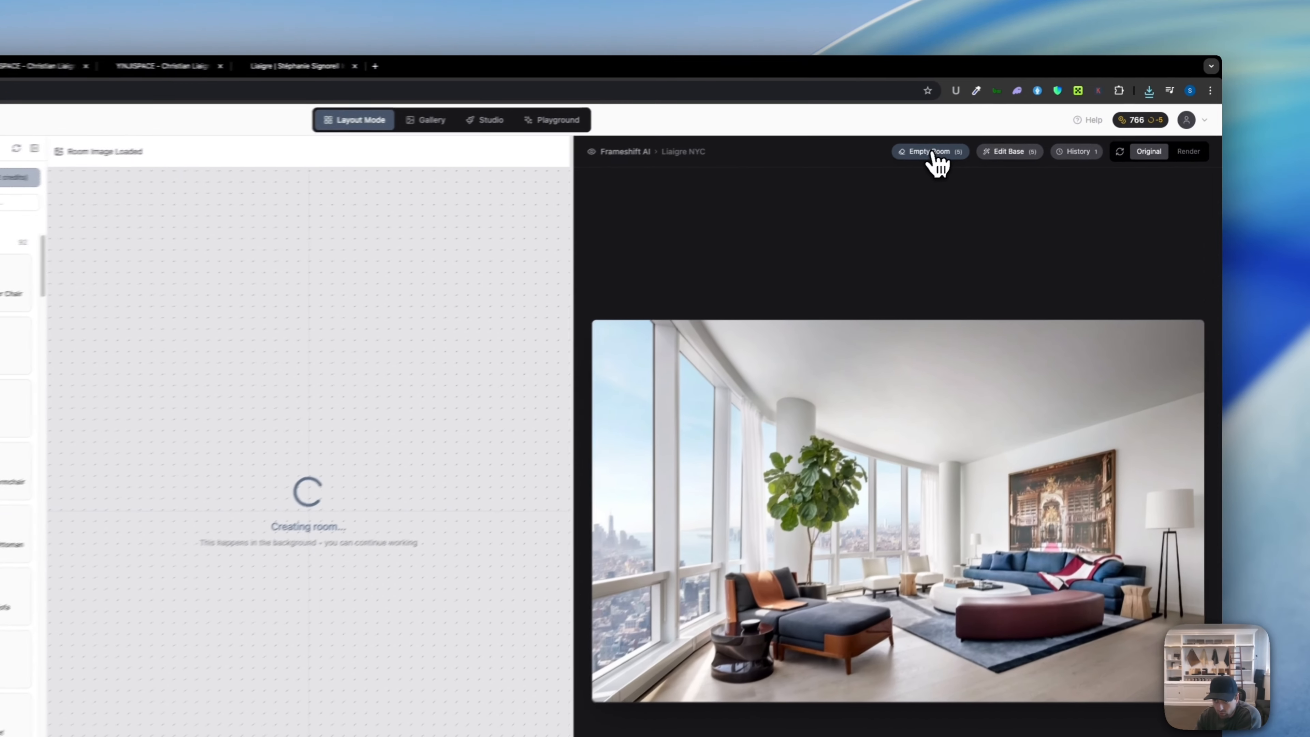
pyautogui.click(994, 131)
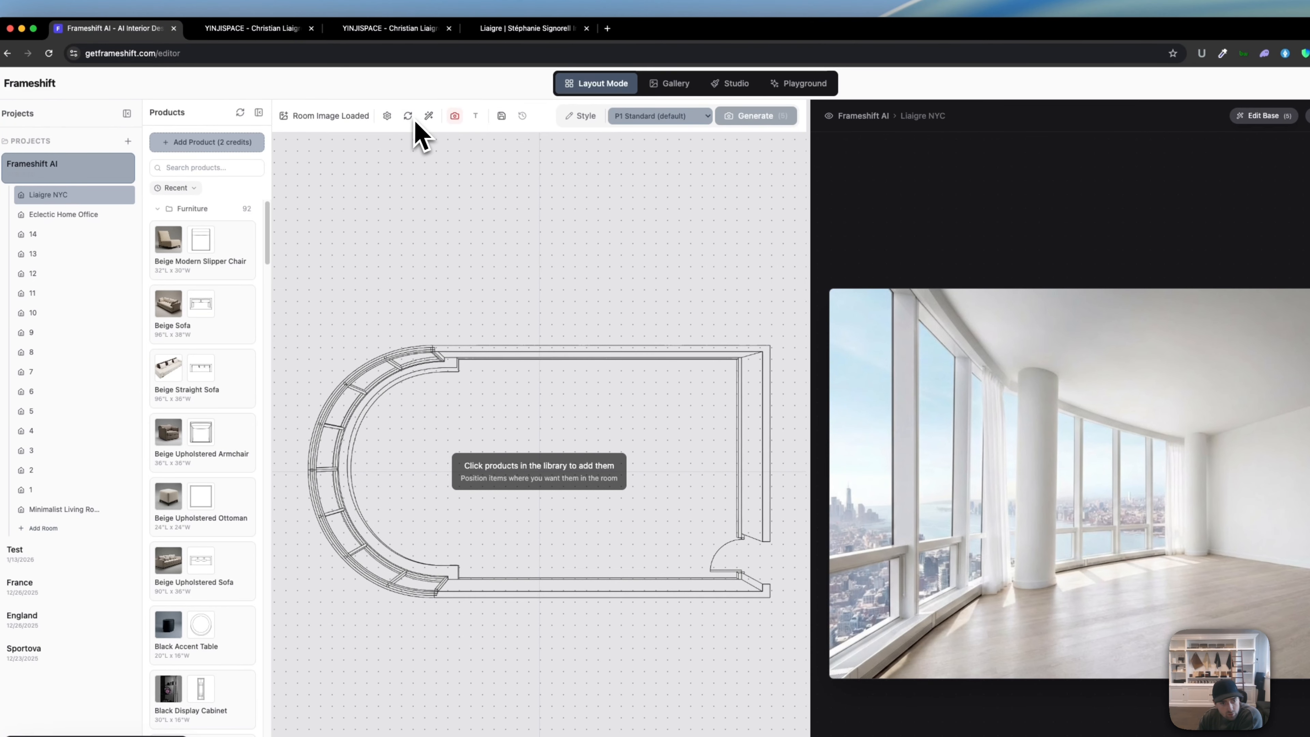
# Step: Regenerate the Liaigre NYC floor plan and confirm the regeneration
pyautogui.click(408, 116)
pyautogui.click(782, 492)
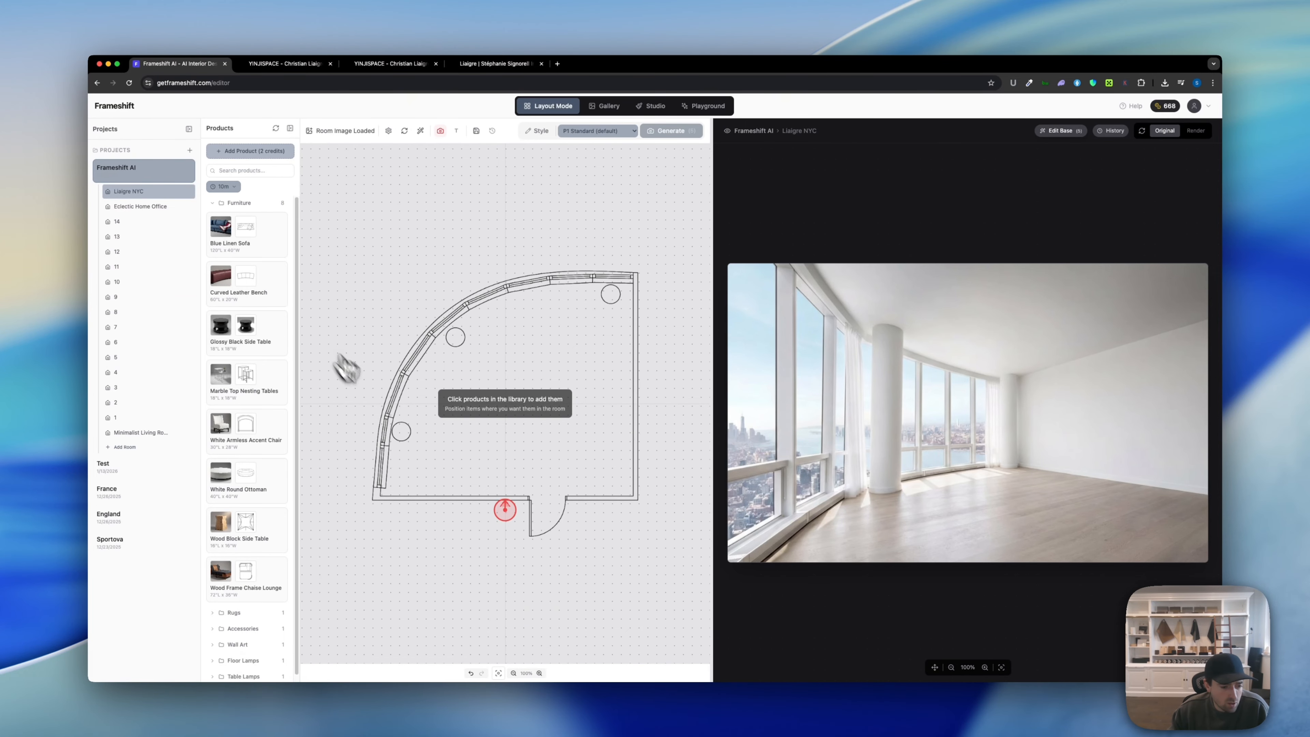
# Step: Open the newest screenshot from Finder's recent files to check it, then close it
pyautogui.moveTo(1220, 368)
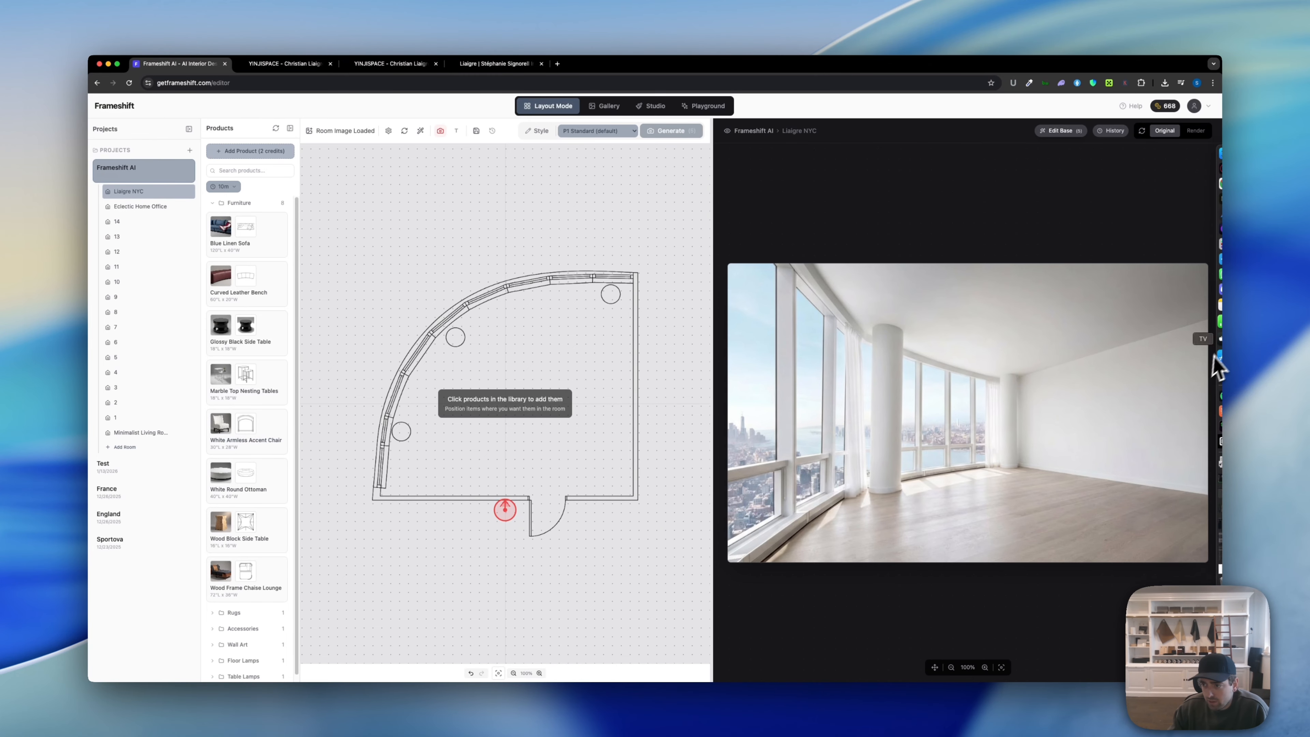
pyautogui.click(1212, 161)
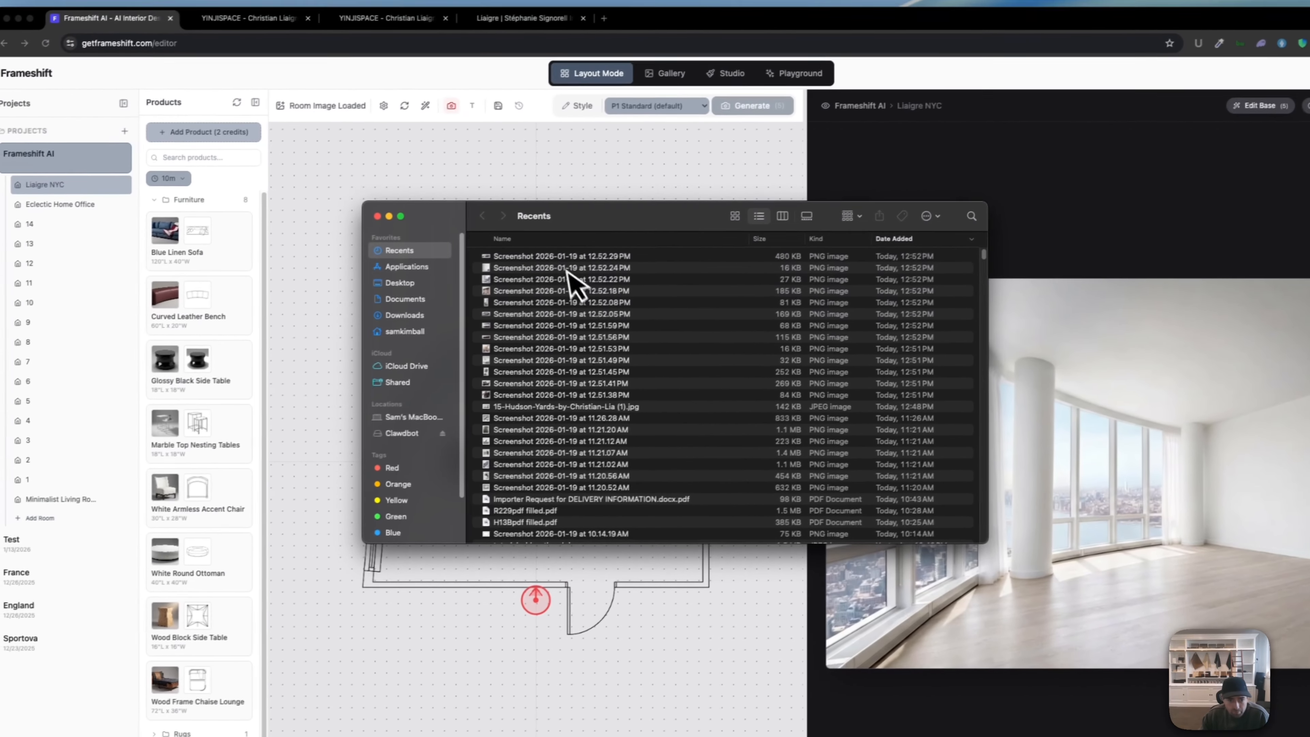
pyautogui.doubleClick(565, 257)
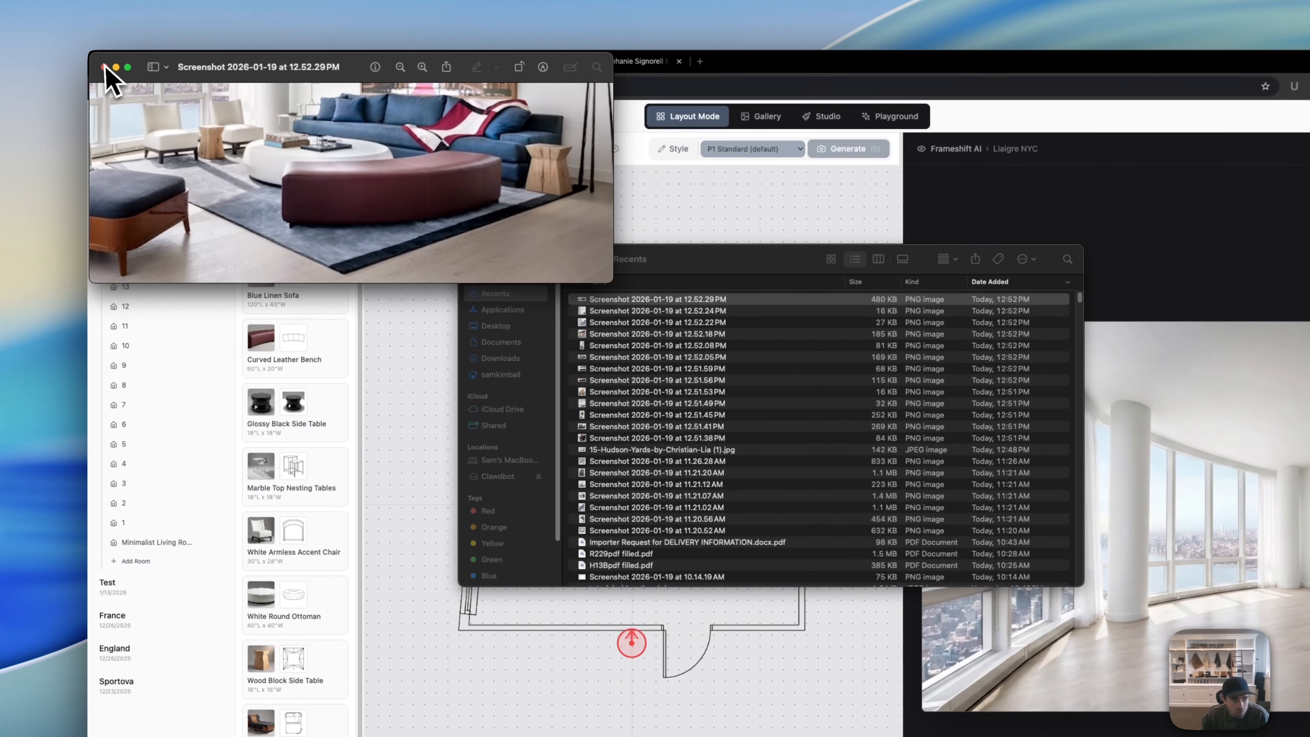
pyautogui.click(104, 67)
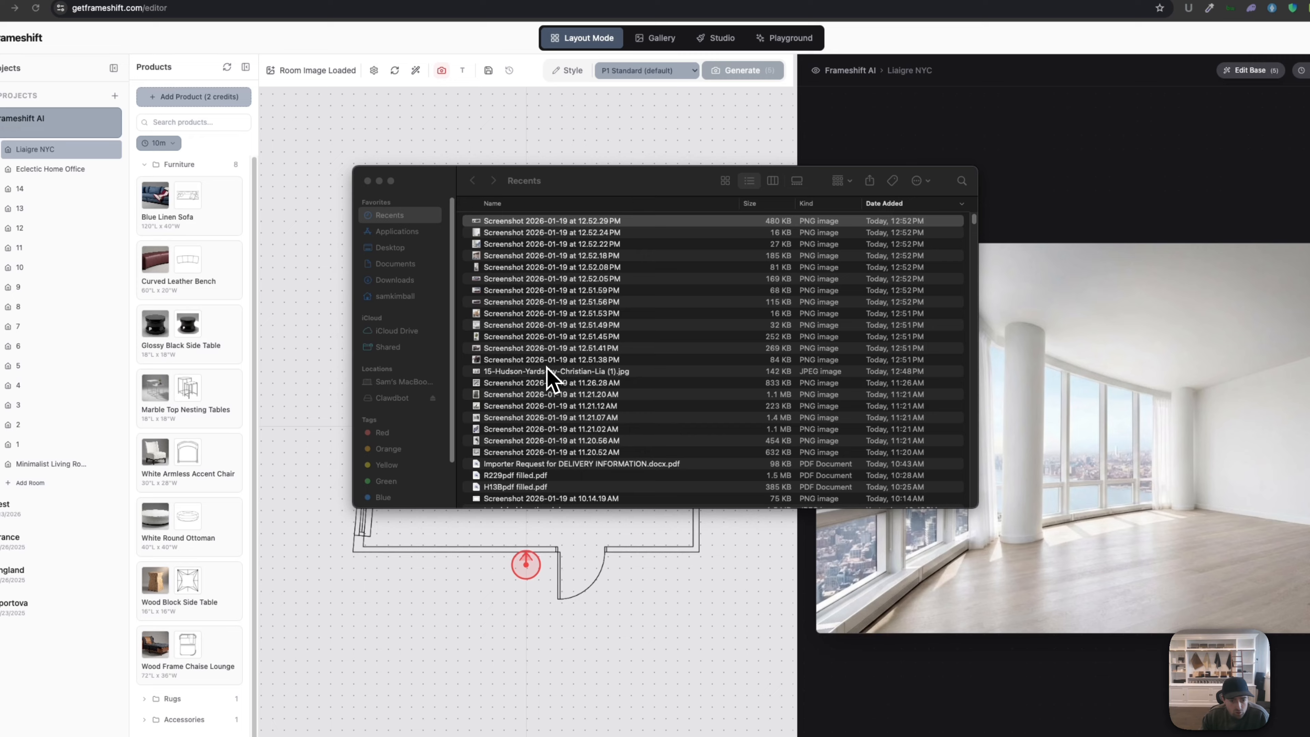
# Step: Open the Hudson Yards photo in Preview and place it beside the Frameshift floor plan
pyautogui.doubleClick(548, 372)
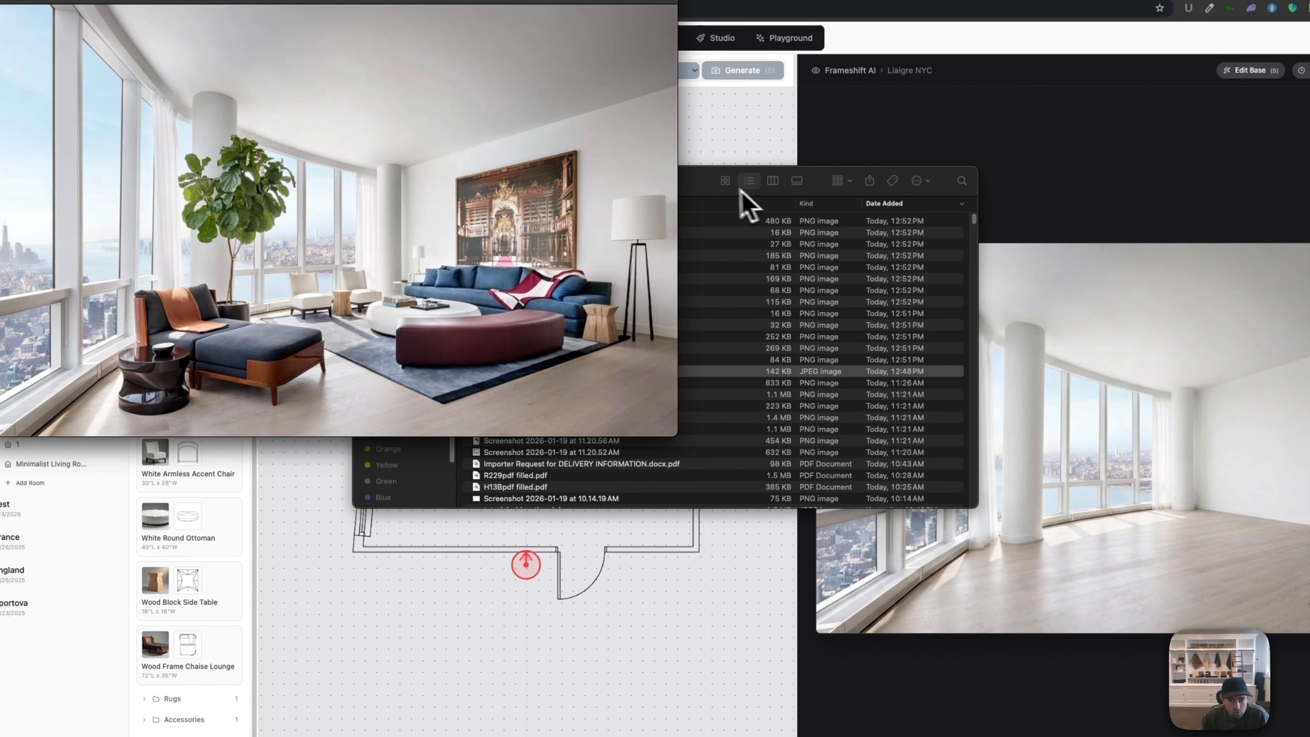
pyautogui.moveTo(739, 189); pyautogui.dragTo(652, 407)
pyautogui.click(280, 399)
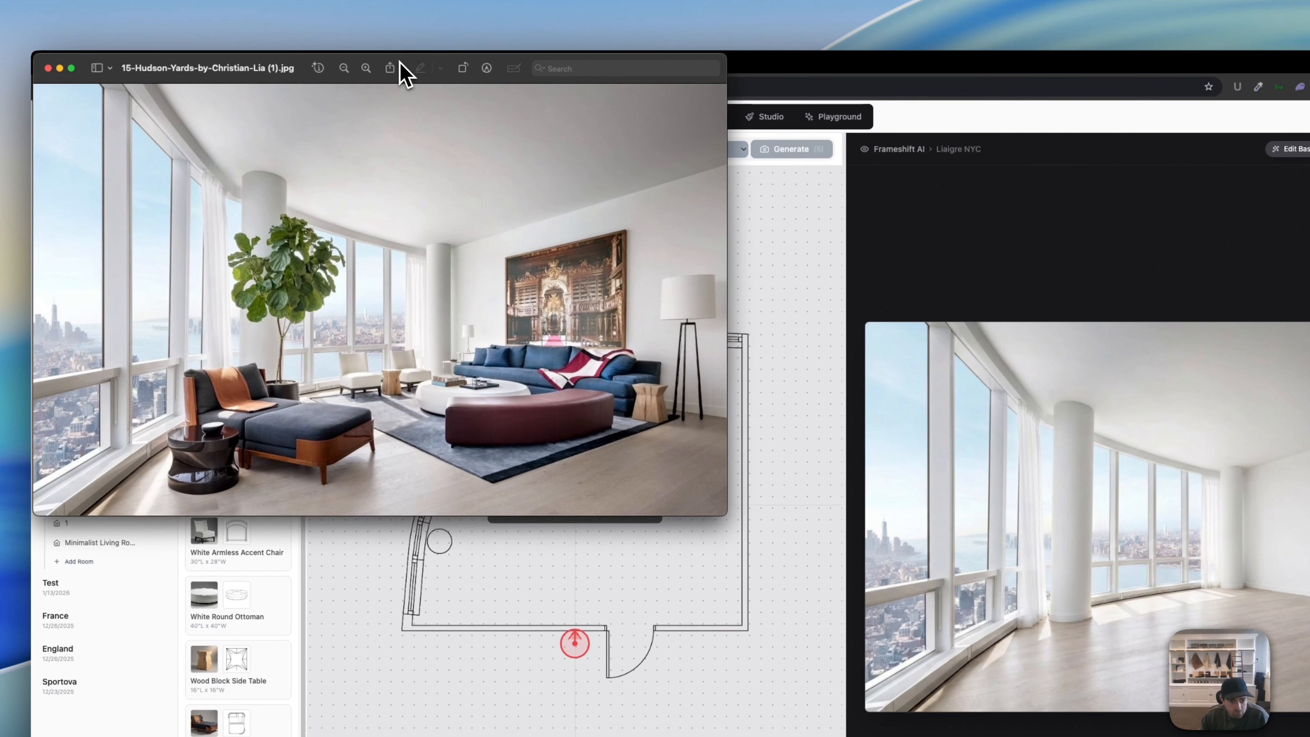
pyautogui.moveTo(447, 23); pyautogui.dragTo(619, 108)
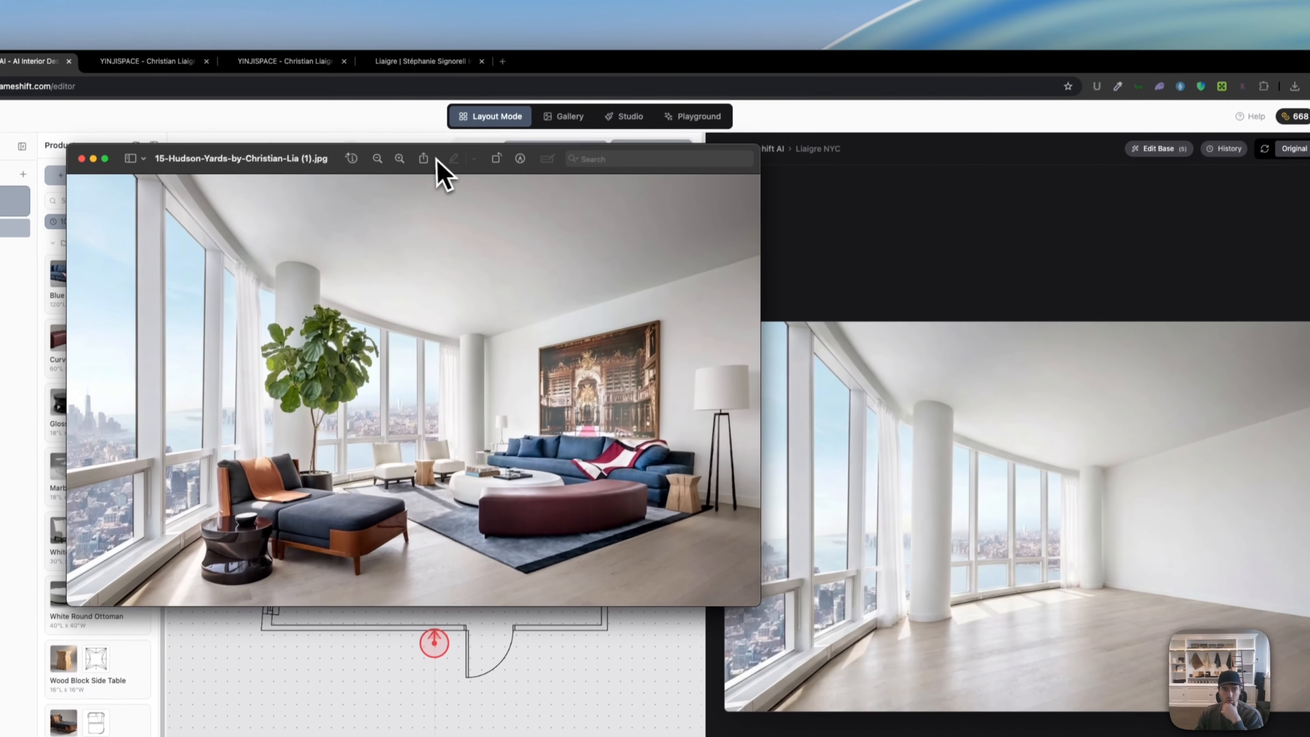
pyautogui.moveTo(408, 158); pyautogui.dragTo(978, 164)
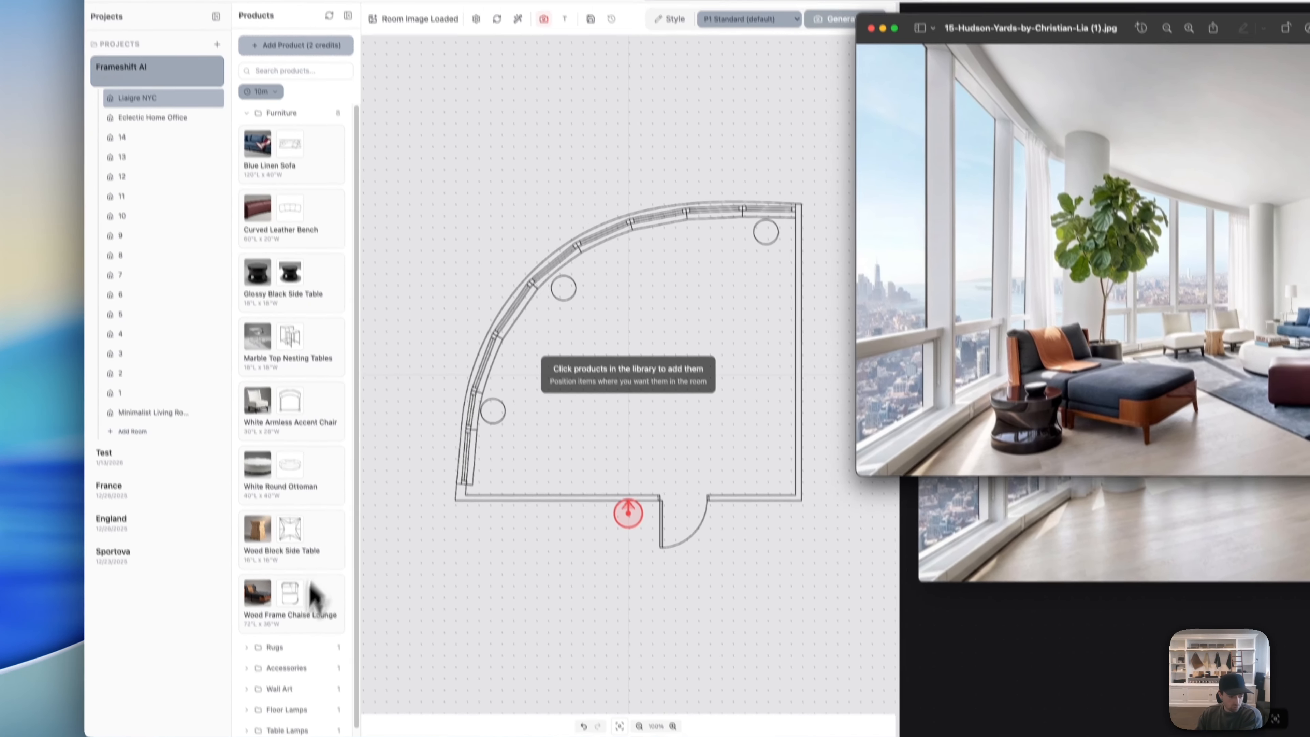
# Step: Show the rugs, place the Gray and Blue Rug on the floor plan, then remove it
pyautogui.click(291, 670)
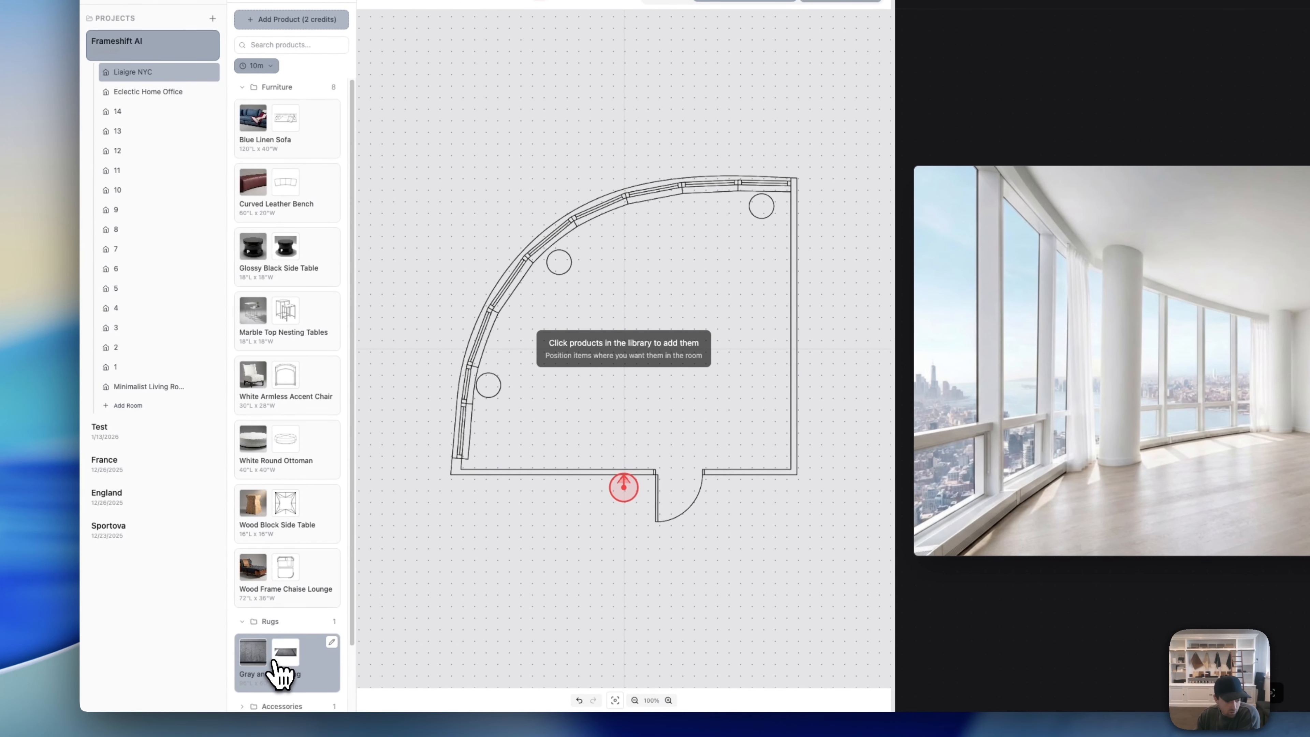
pyautogui.click(304, 667)
pyautogui.click(620, 366)
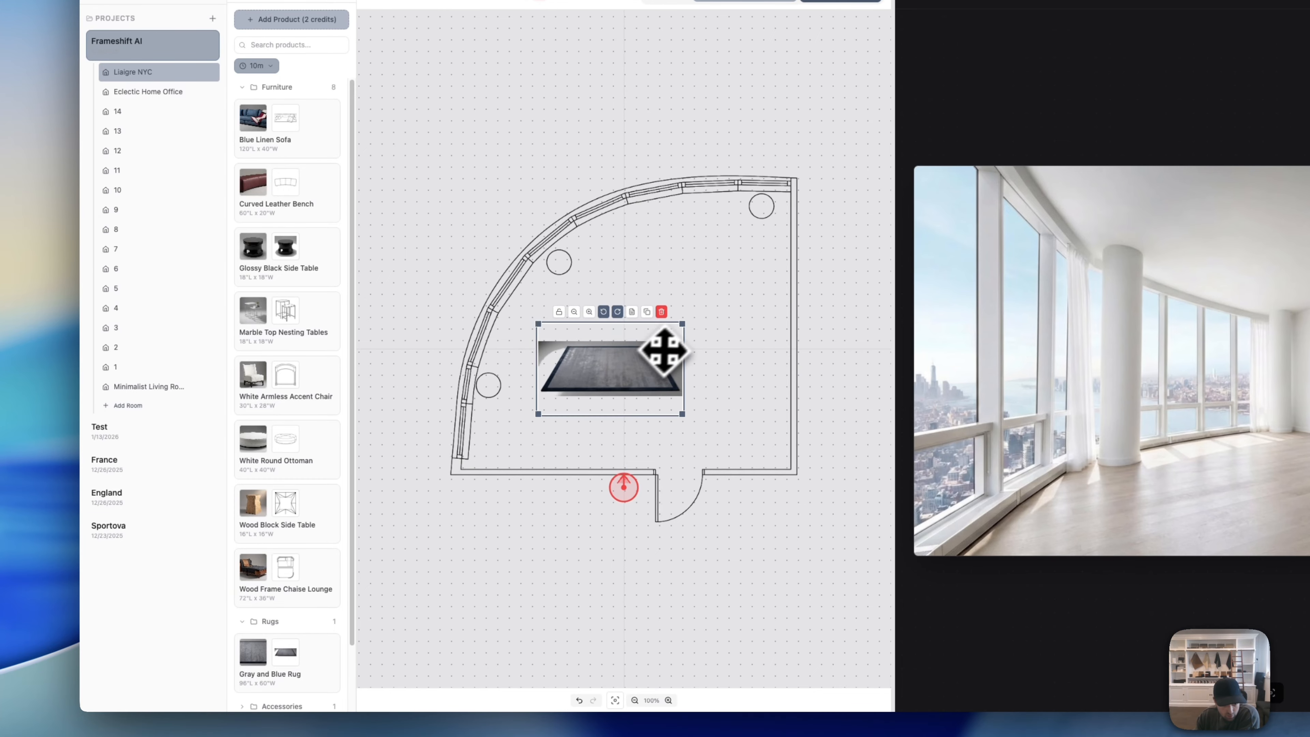
pyautogui.click(639, 307)
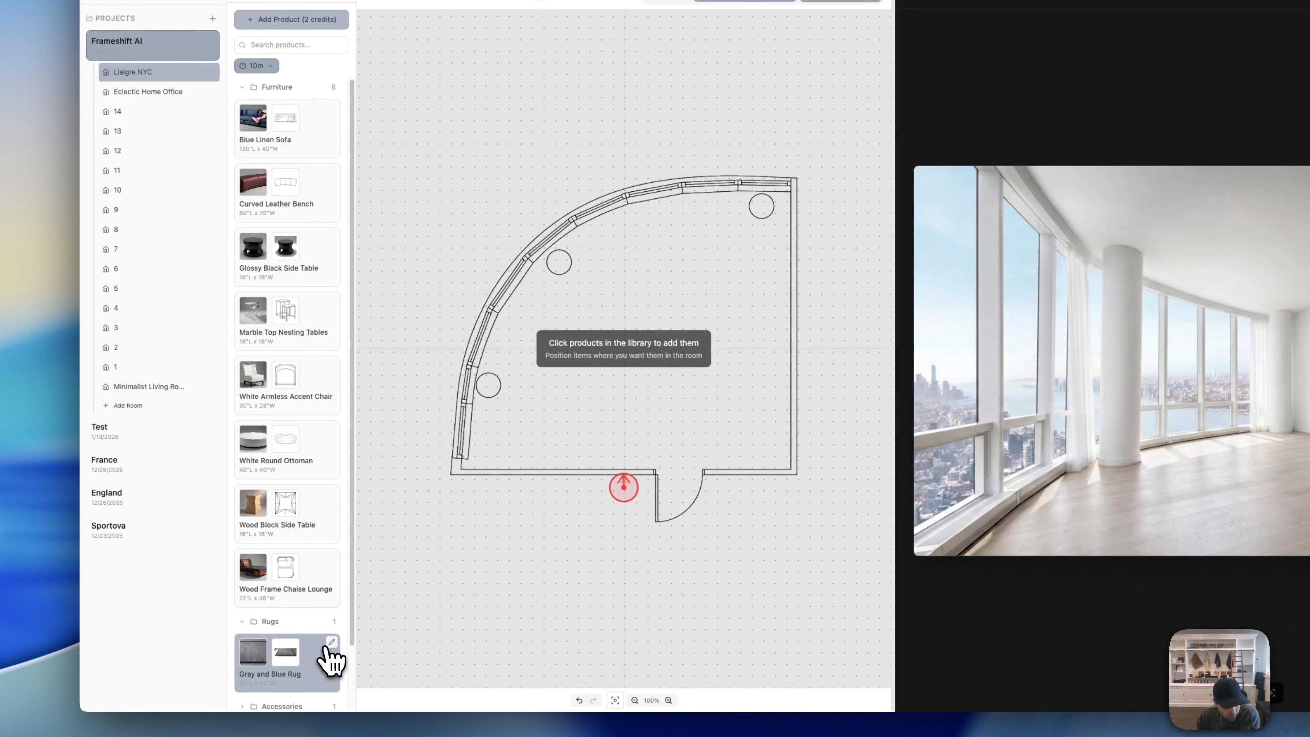
# Step: Regenerate the Gray and Blue Rug's top-down view with a hint for a thin rectangular shape
pyautogui.click(330, 658)
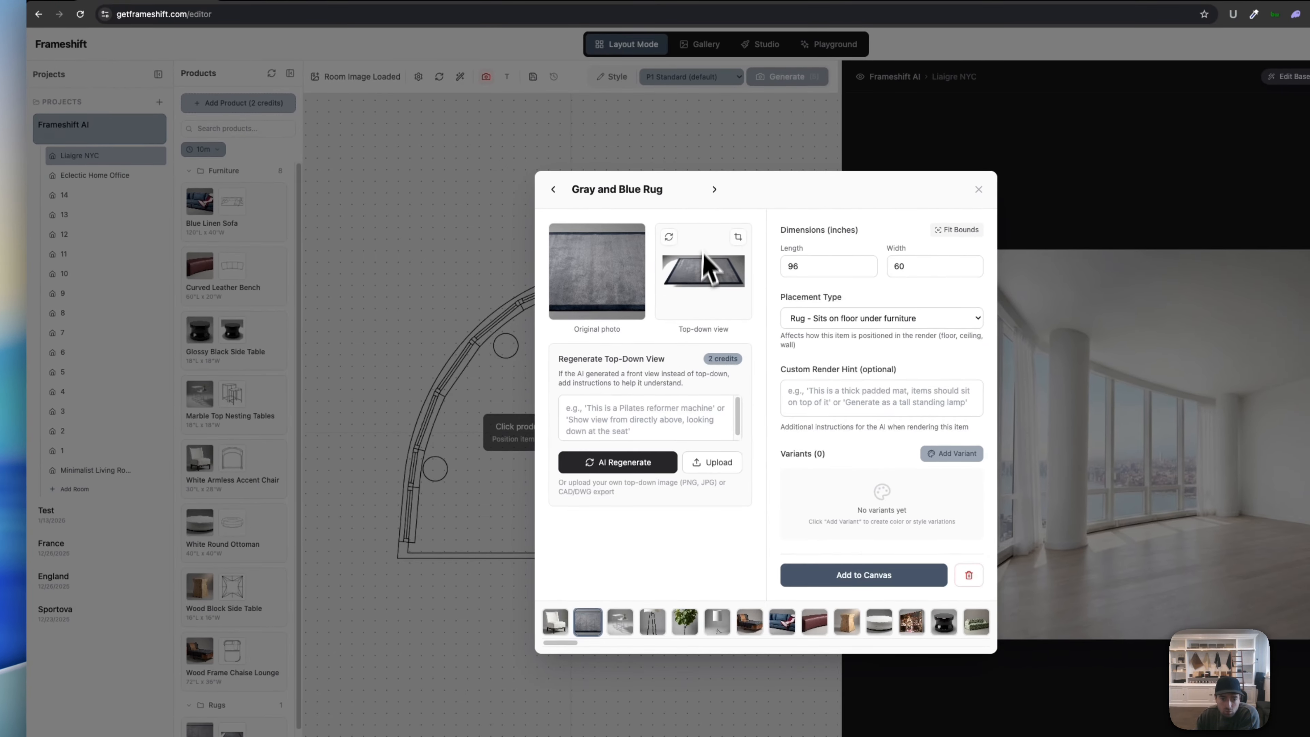
pyautogui.click(627, 410)
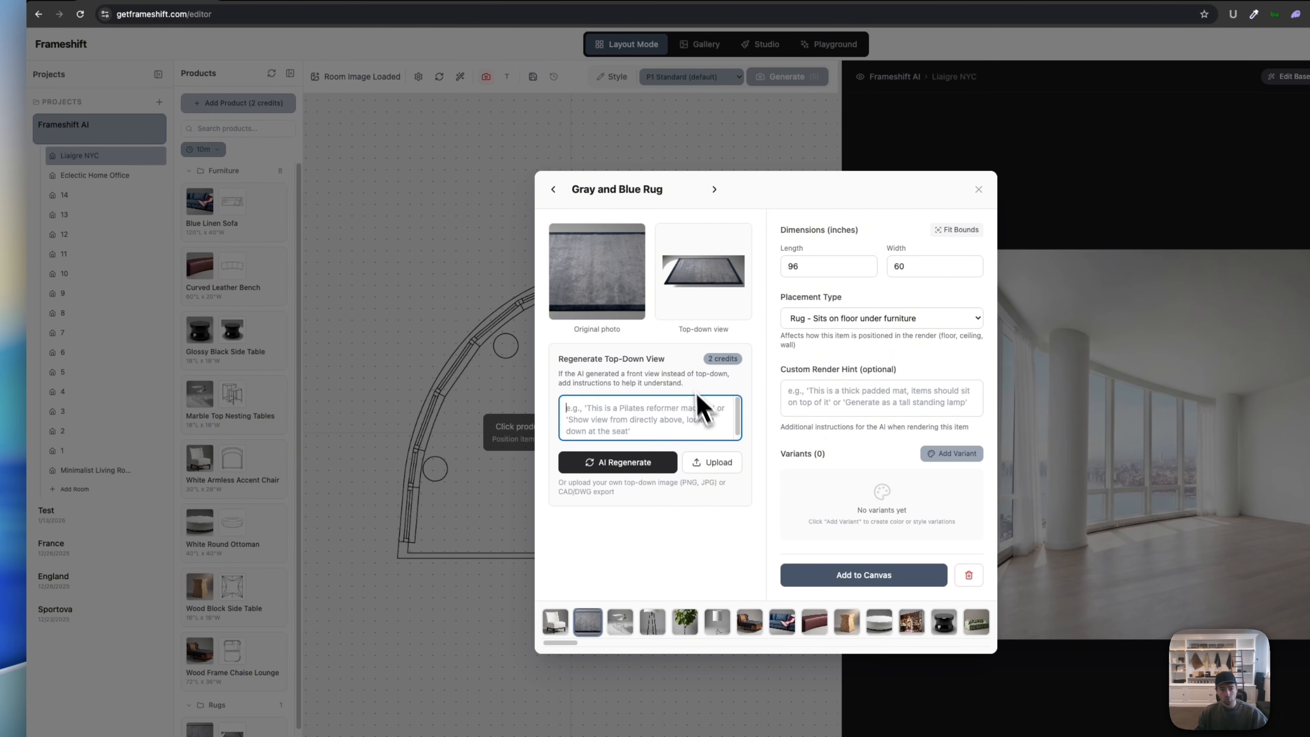
pyautogui.moveTo(667, 359); pyautogui.dragTo(633, 359)
pyautogui.click(645, 435)
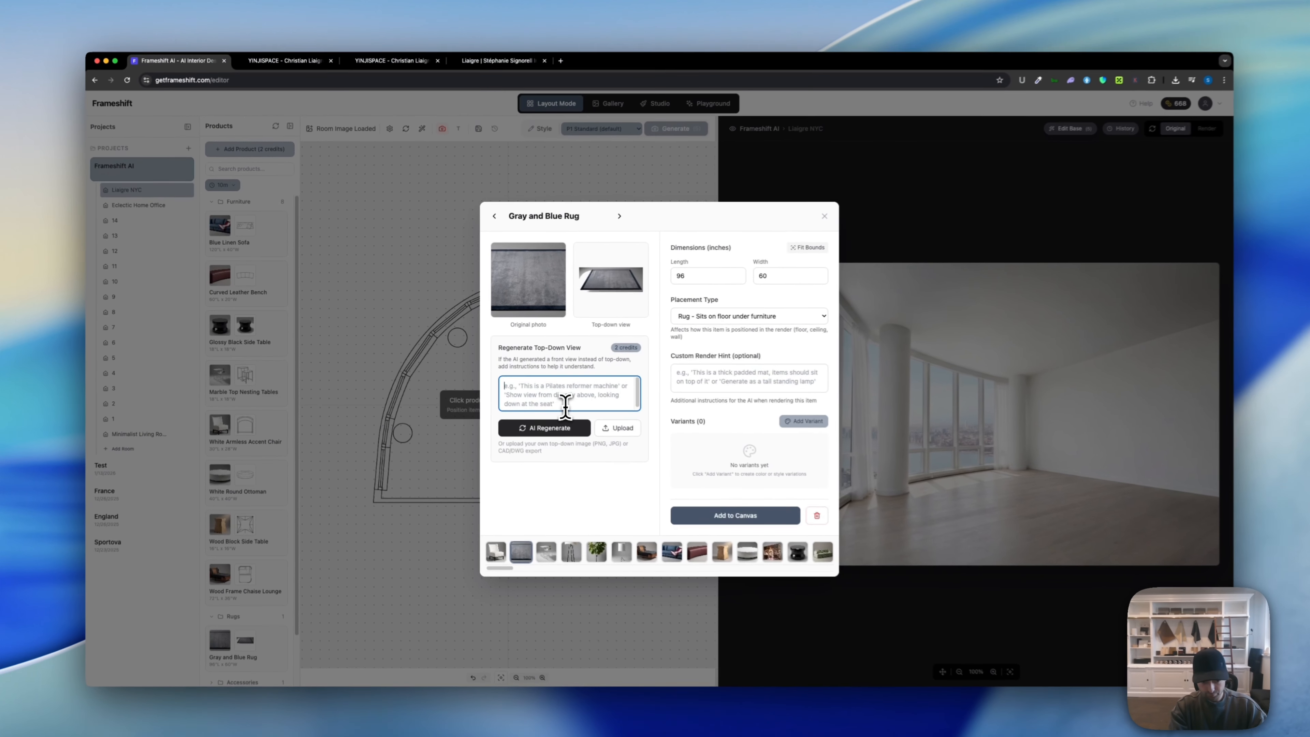
pyautogui.write('Show top down view with thin line, shape should be rectangle.')
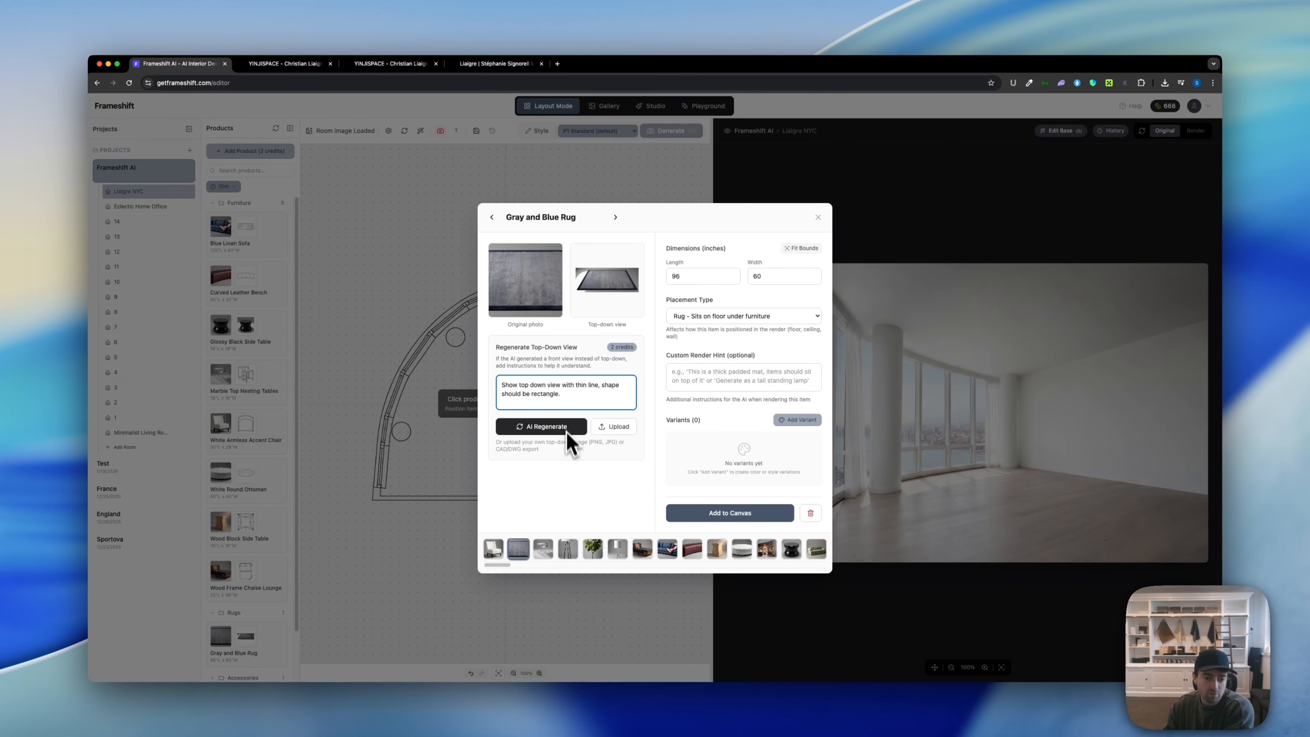
pyautogui.click(566, 428)
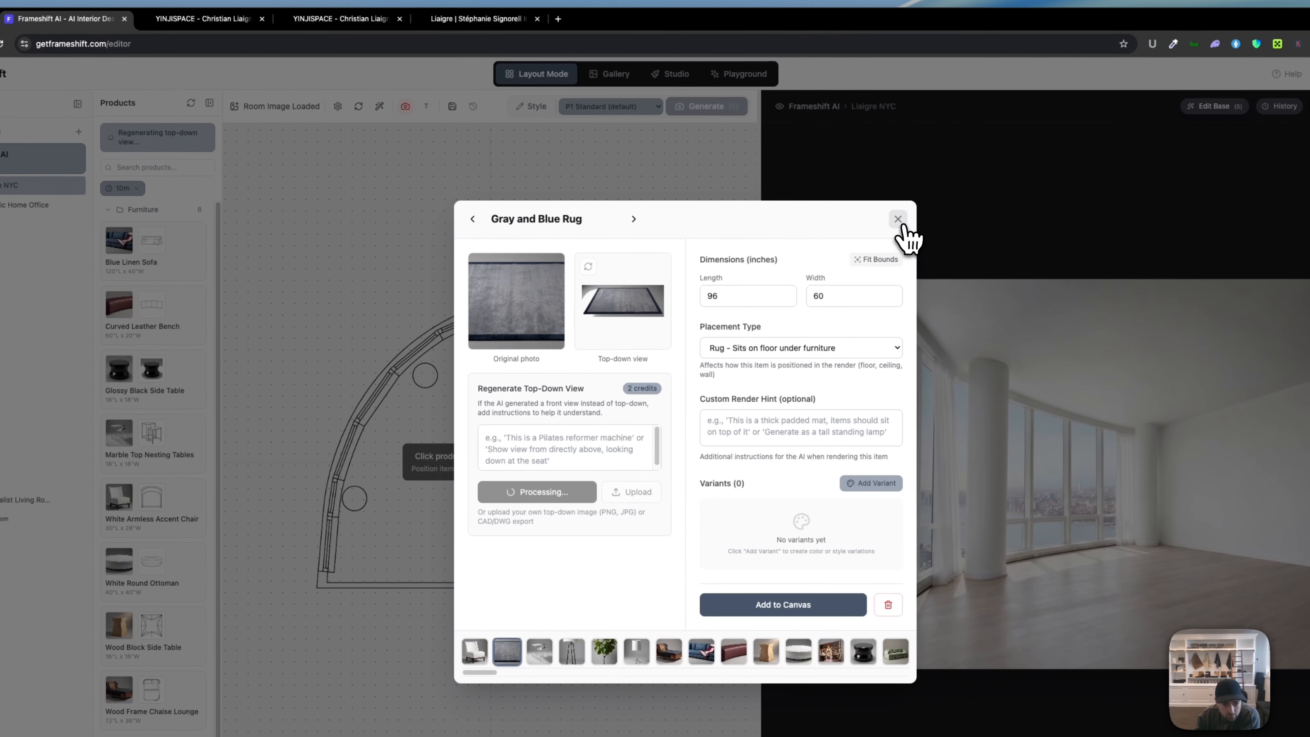
# Step: Give the Glossy Black Side Table the top-down hint 'show top down view' and close its details
pyautogui.click(898, 219)
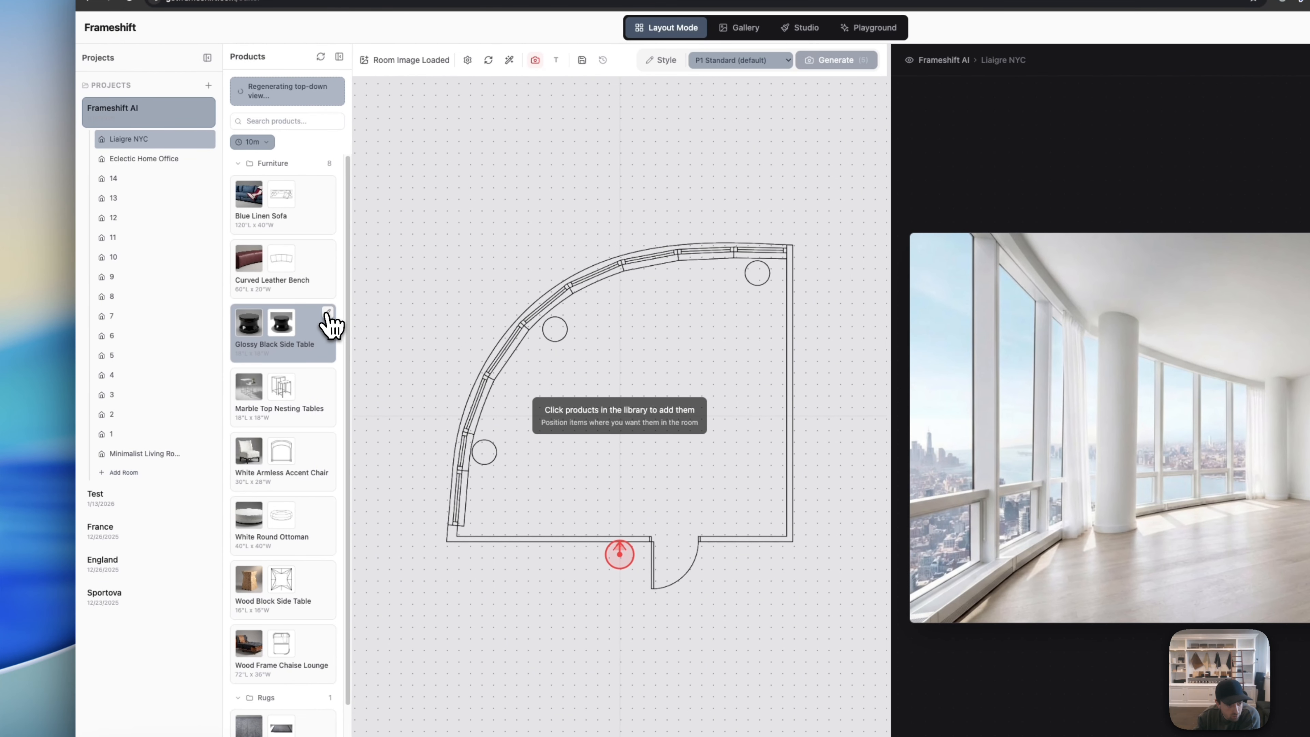
pyautogui.click(330, 324)
pyautogui.click(728, 402)
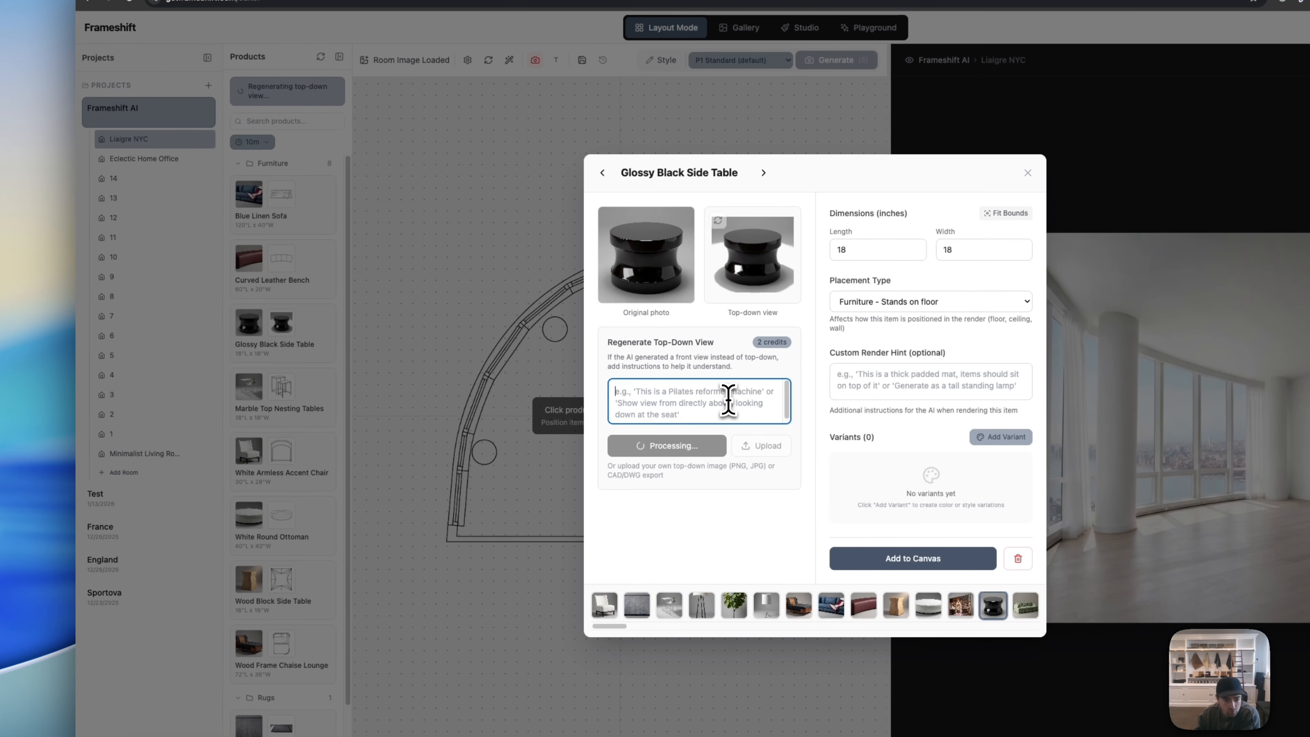
pyautogui.write('show t')
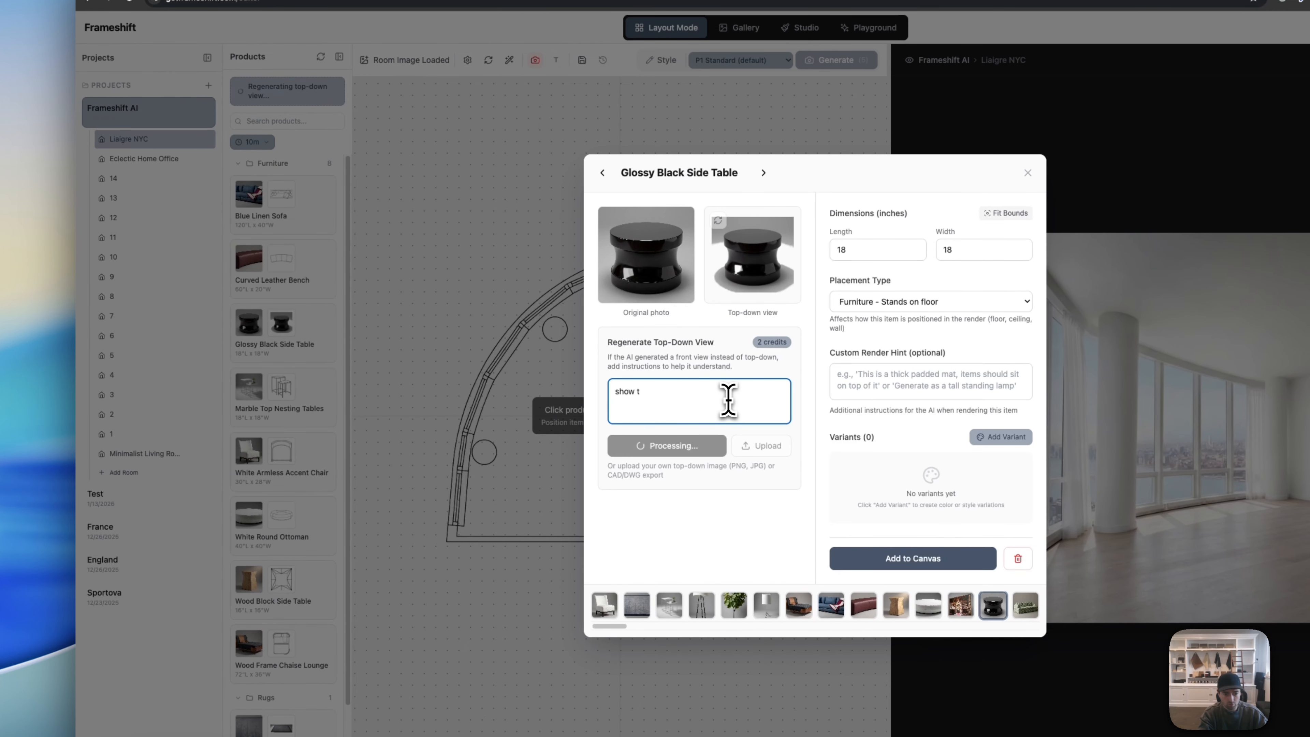
pyautogui.write('op down view')
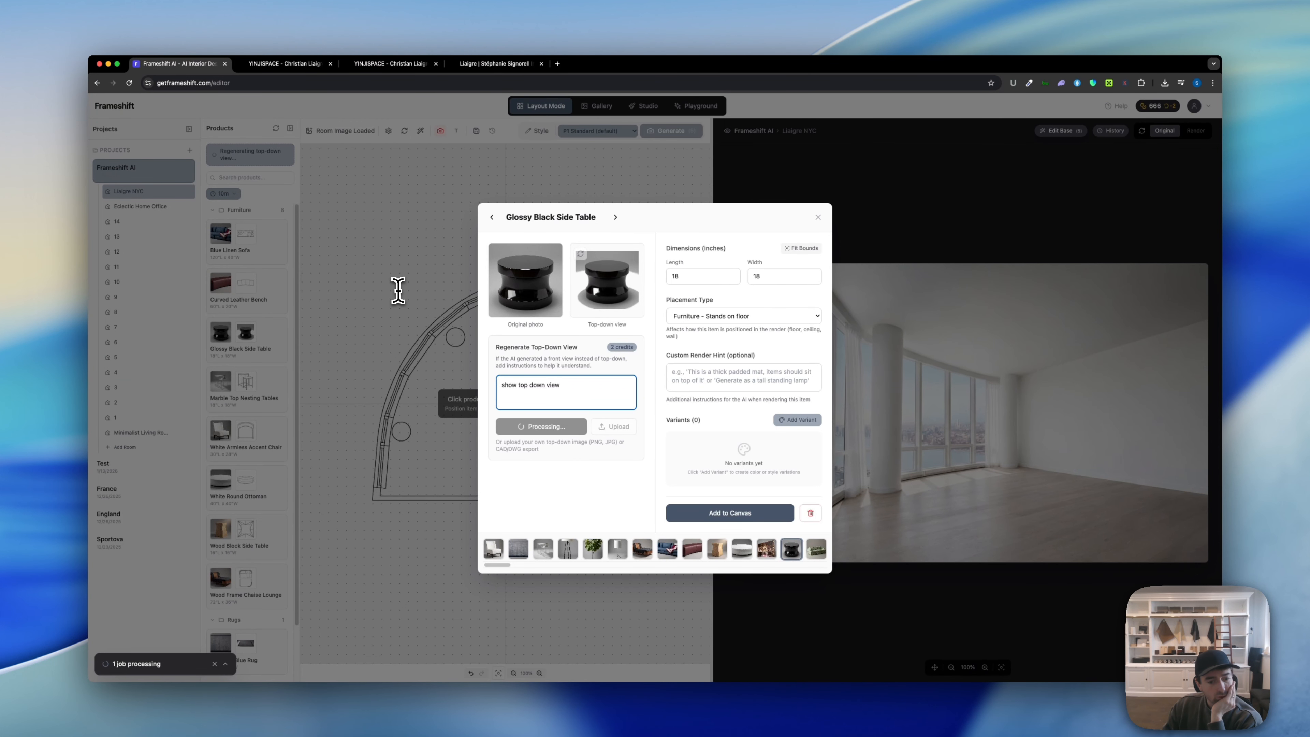
pyautogui.click(818, 217)
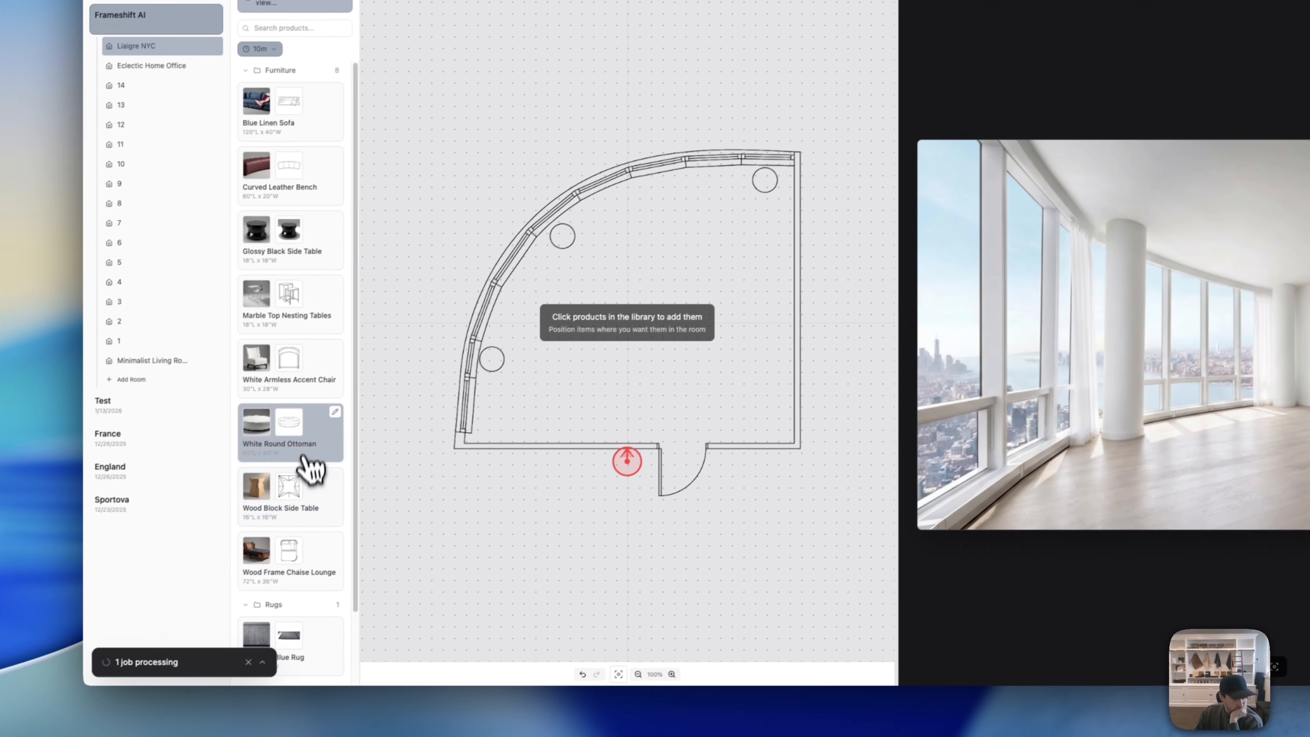
# Step: Expand Accessories, Floor Lamps and Table Lamps, picking out the Fiddle Leaf Fig and Framed Library Wall Art
pyautogui.scroll(-2, 258, 500)
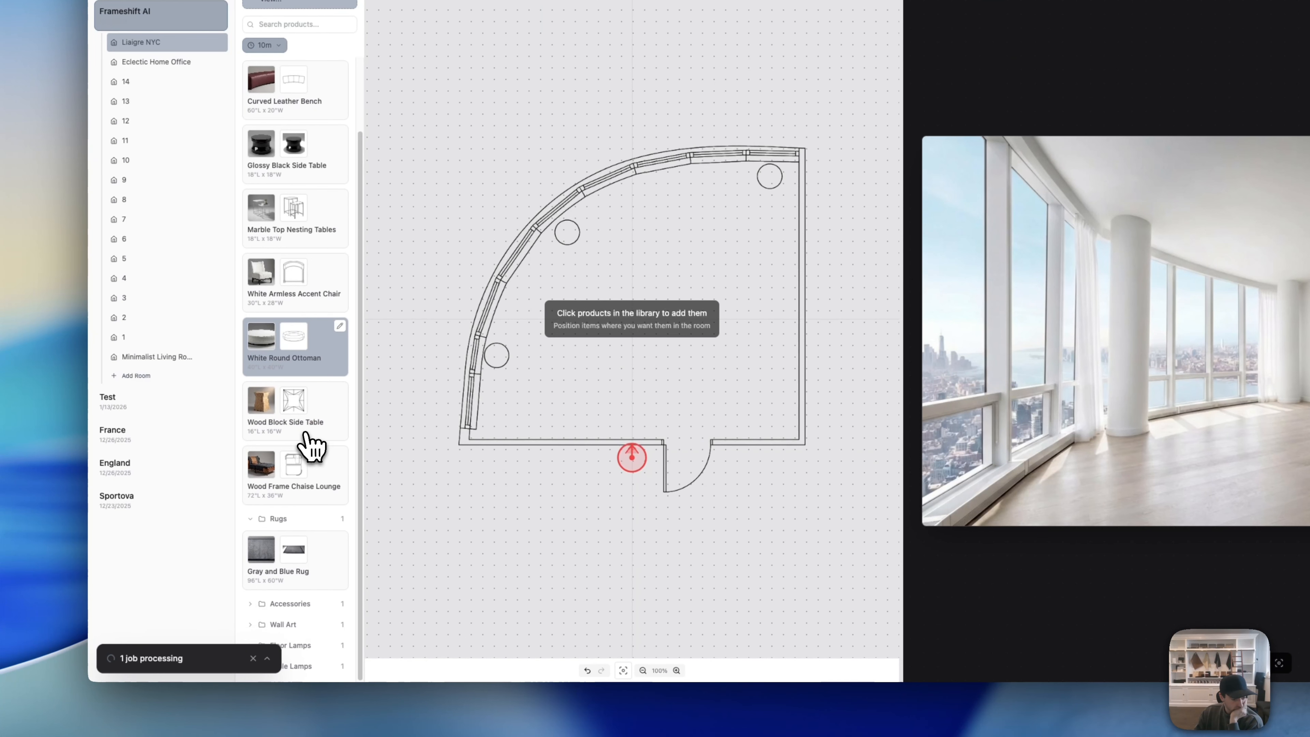
pyautogui.click(307, 603)
pyautogui.scroll(-1, 309, 600)
pyautogui.click(314, 610)
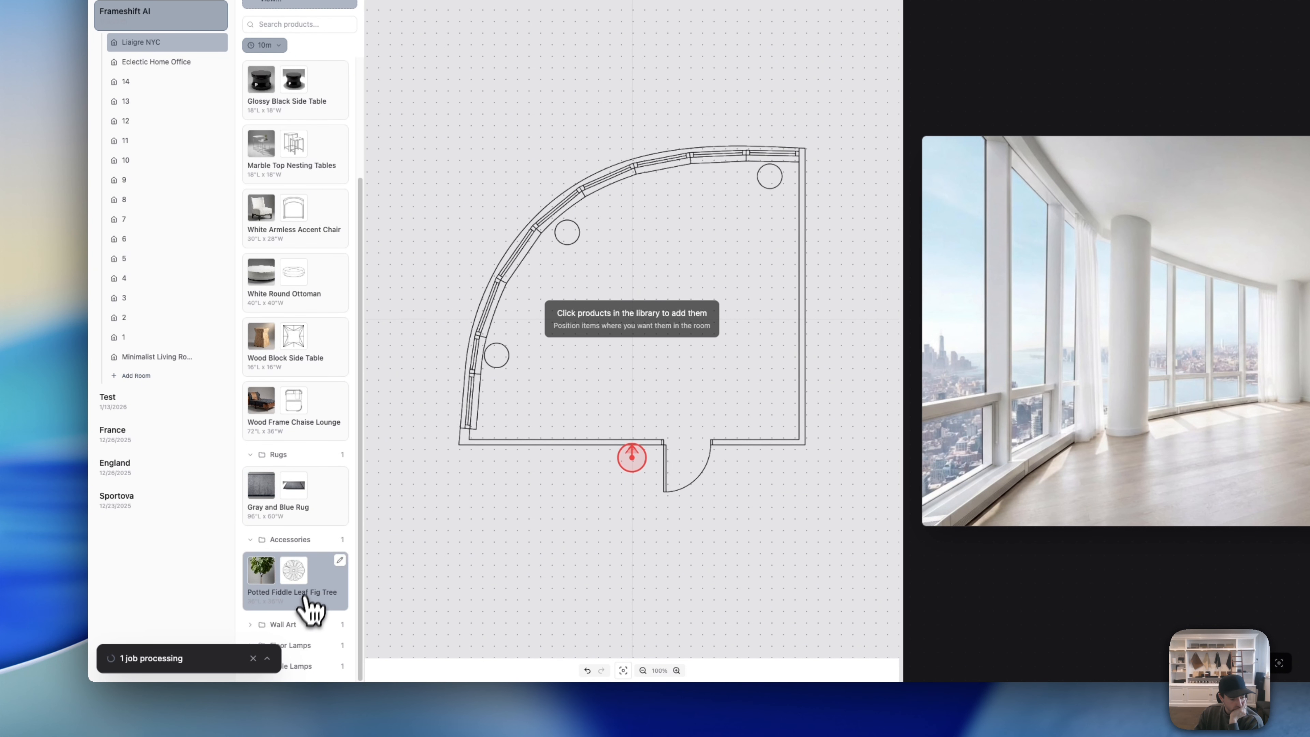
pyautogui.scroll(-2, 307, 608)
pyautogui.click(302, 598)
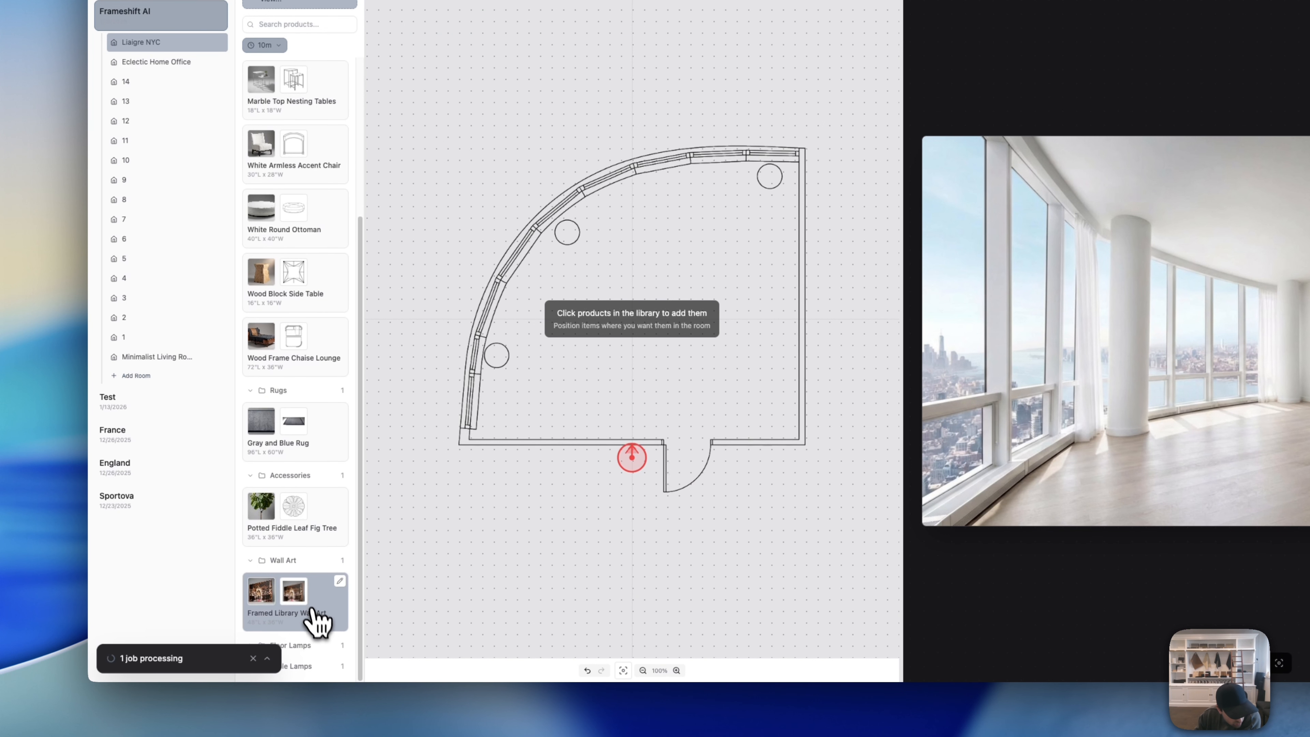
pyautogui.click(290, 648)
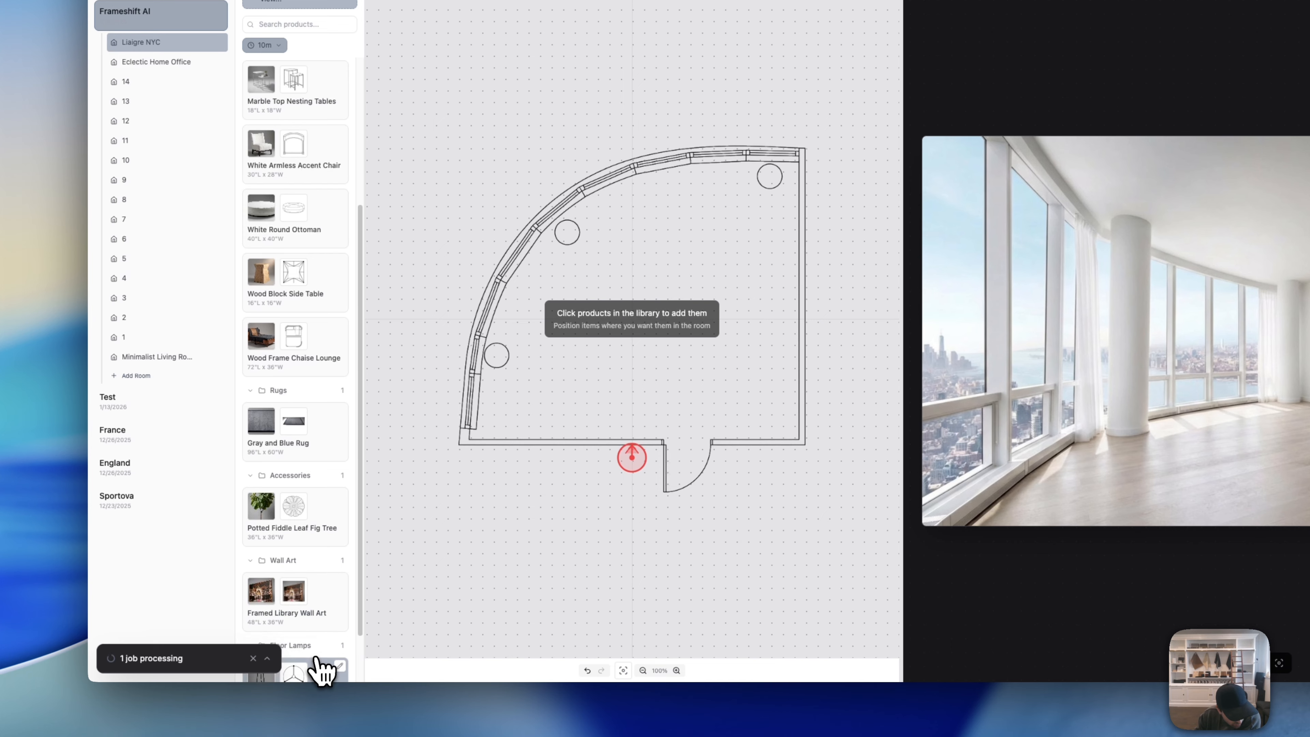
pyautogui.scroll(-2, 316, 667)
pyautogui.click(315, 666)
pyautogui.scroll(-2, 318, 617)
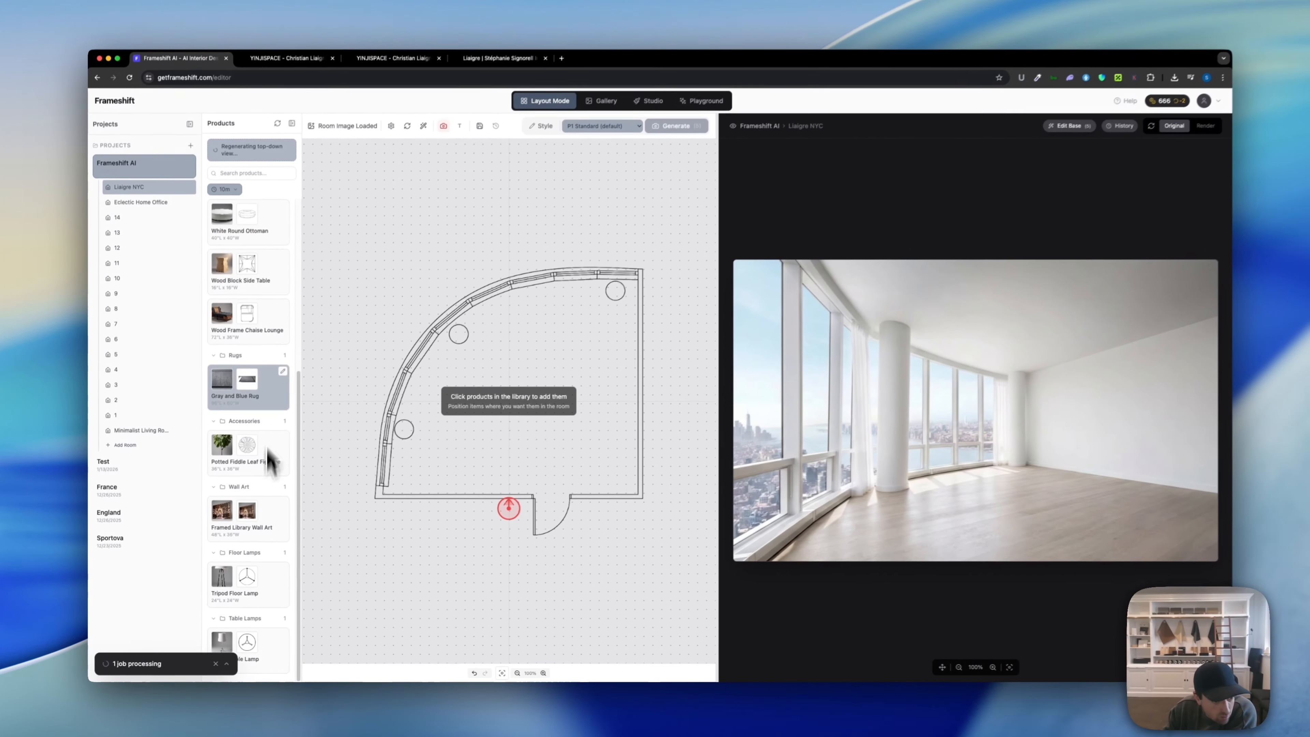
# Step: Regenerate the Gray and Blue Rug's top-down view hinted as a perfect rectangle from directly above
pyautogui.scroll(3, 260, 454)
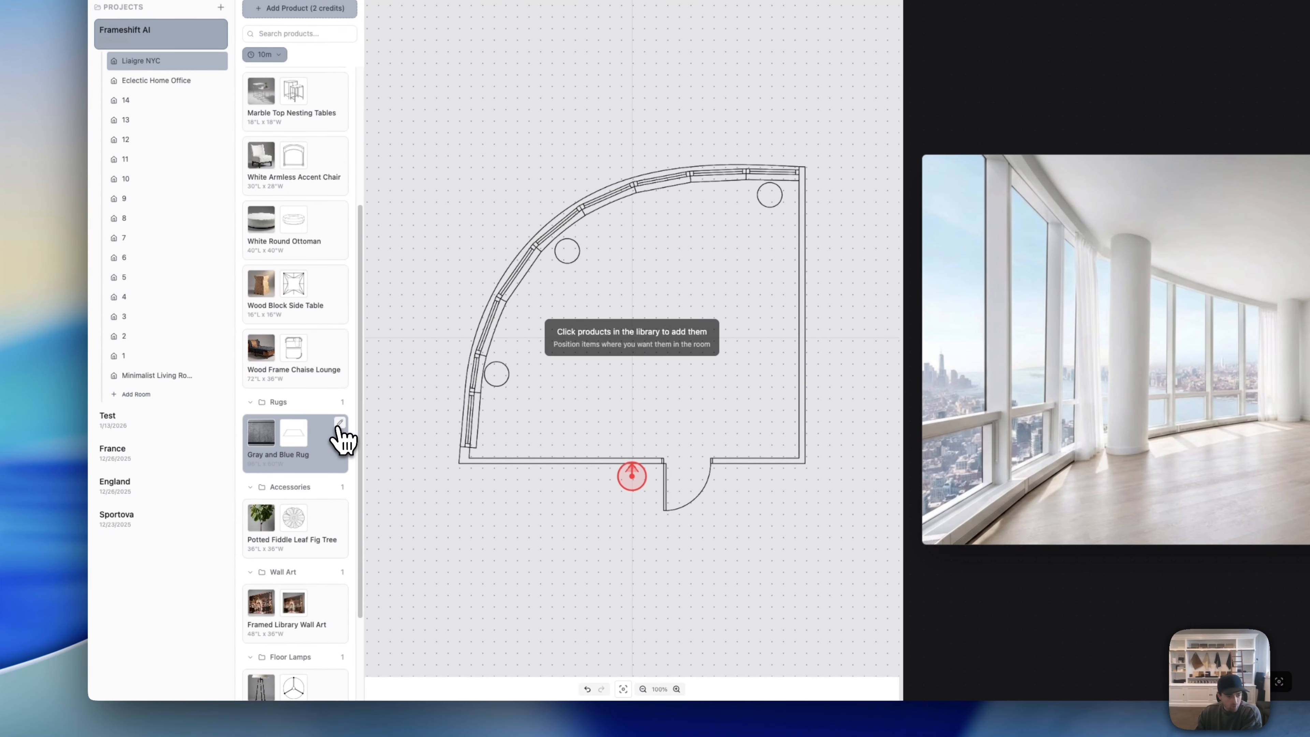
pyautogui.click(339, 426)
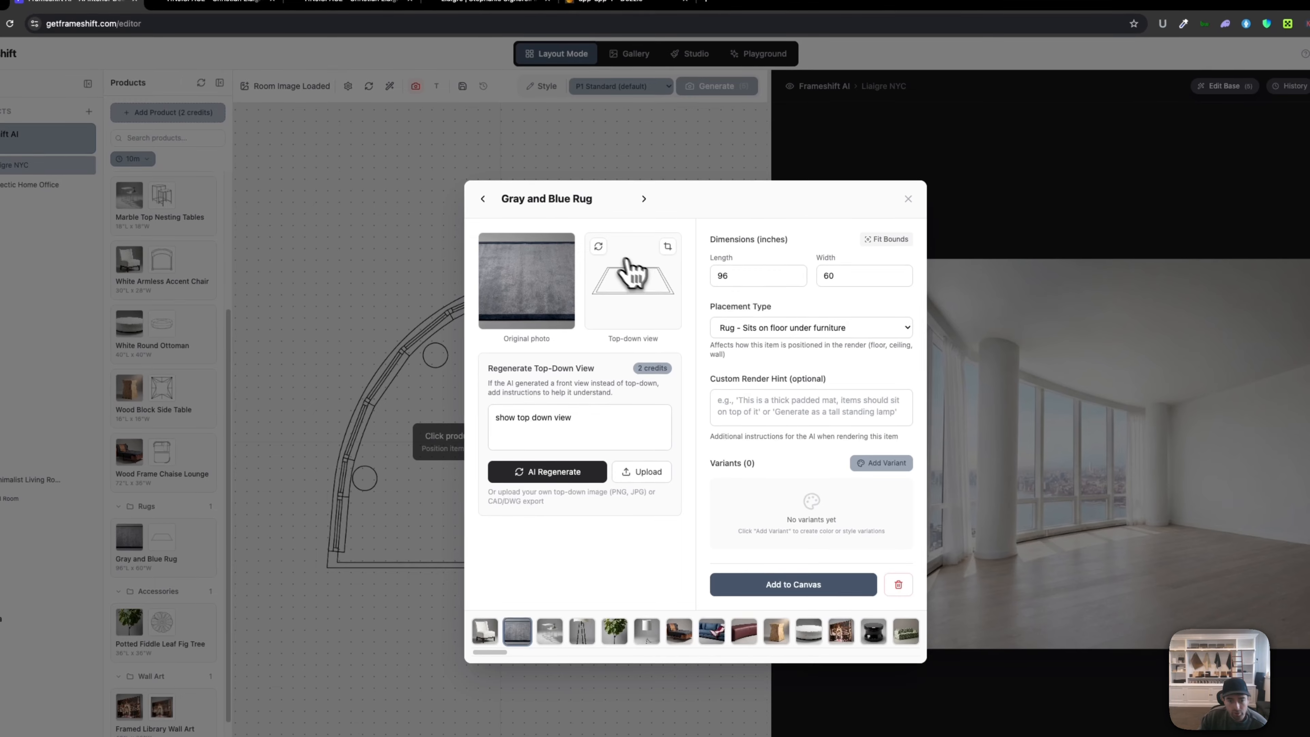
pyautogui.click(612, 418)
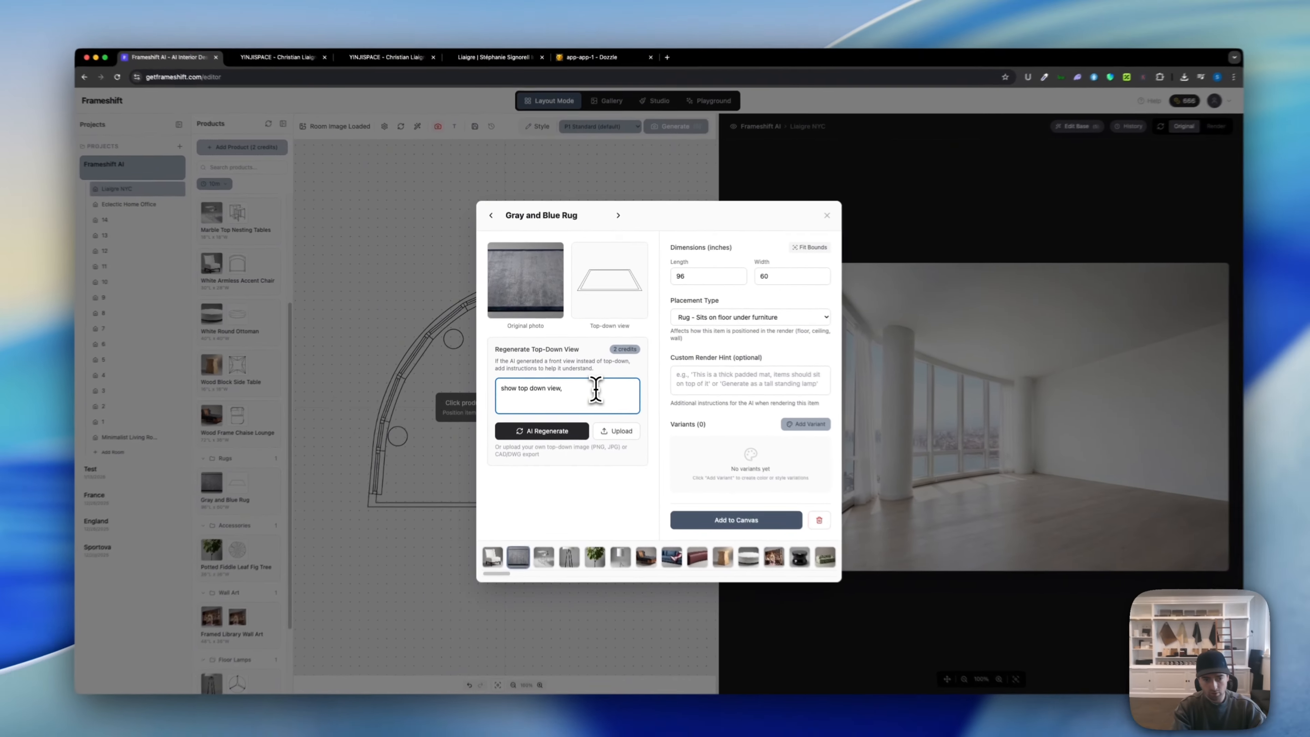
pyautogui.write('re')
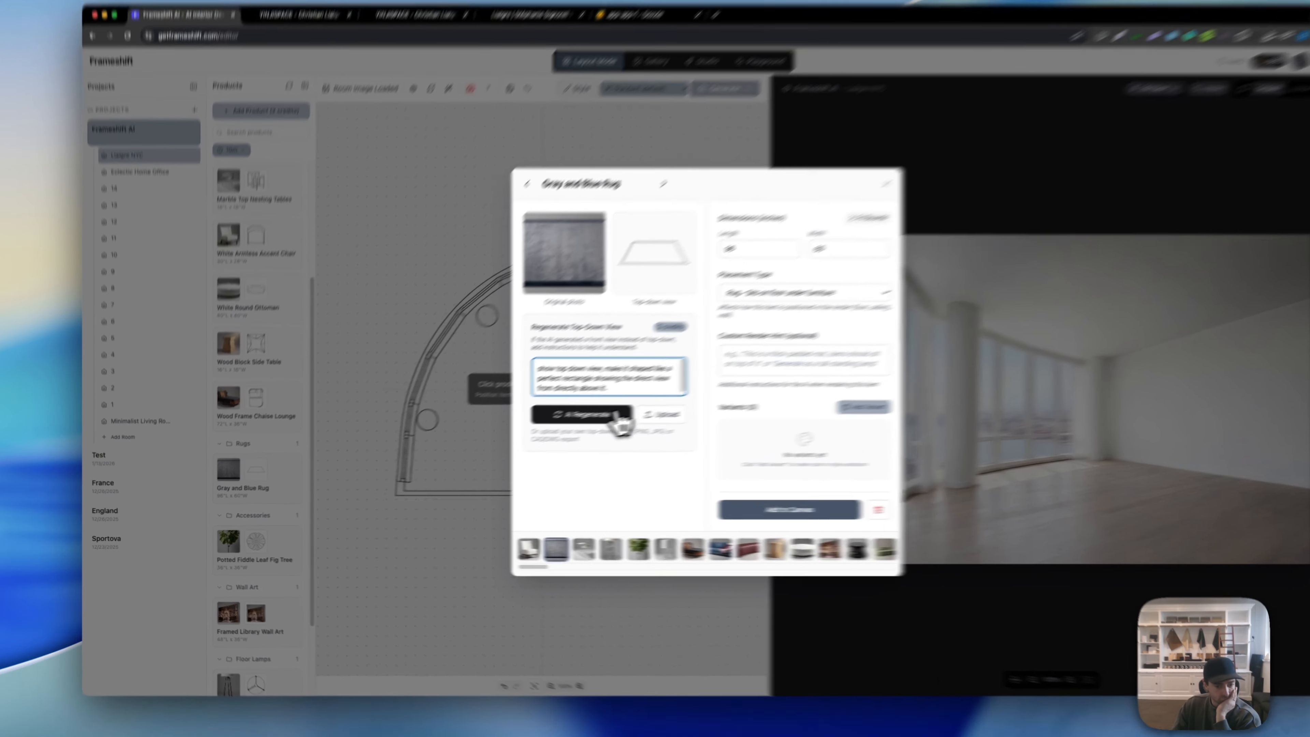
pyautogui.click(578, 426)
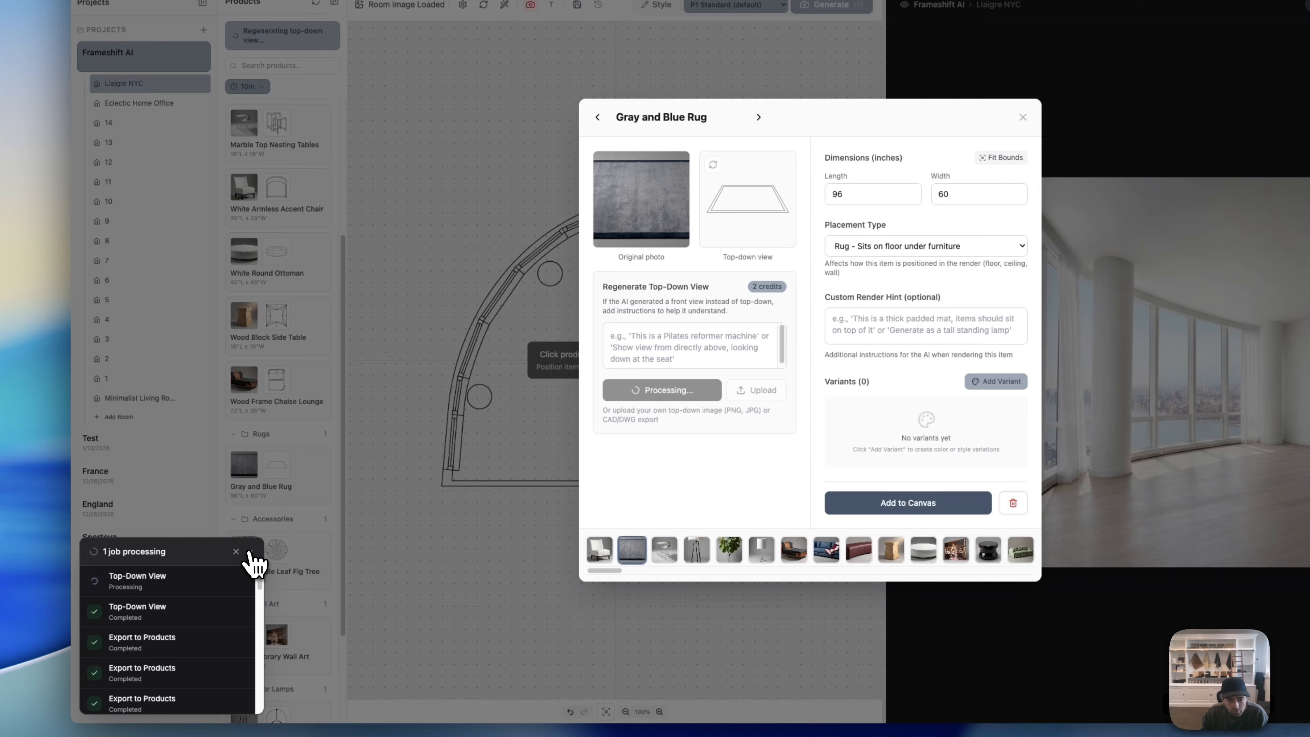
pyautogui.click(236, 551)
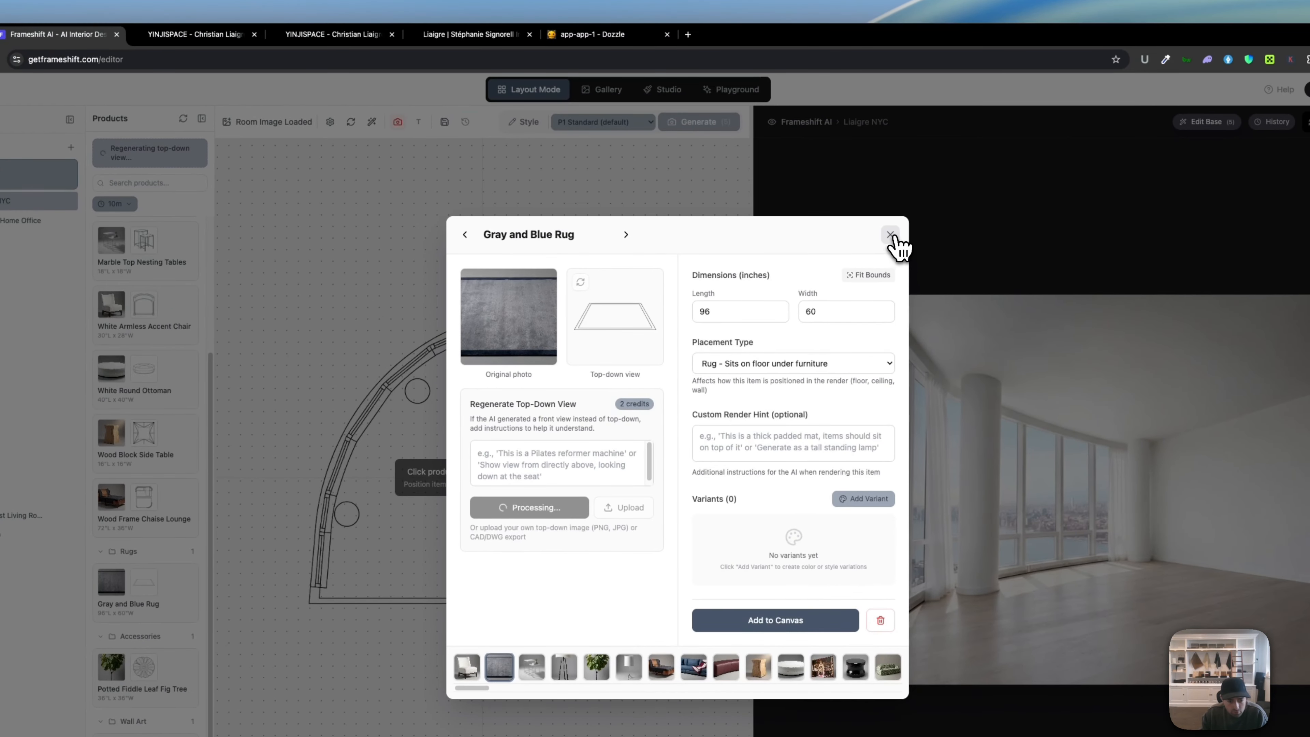
# Step: Place the Gray and Blue Rug in the room, rotated 90 degrees, enlarged and positioned centrally
pyautogui.click(891, 236)
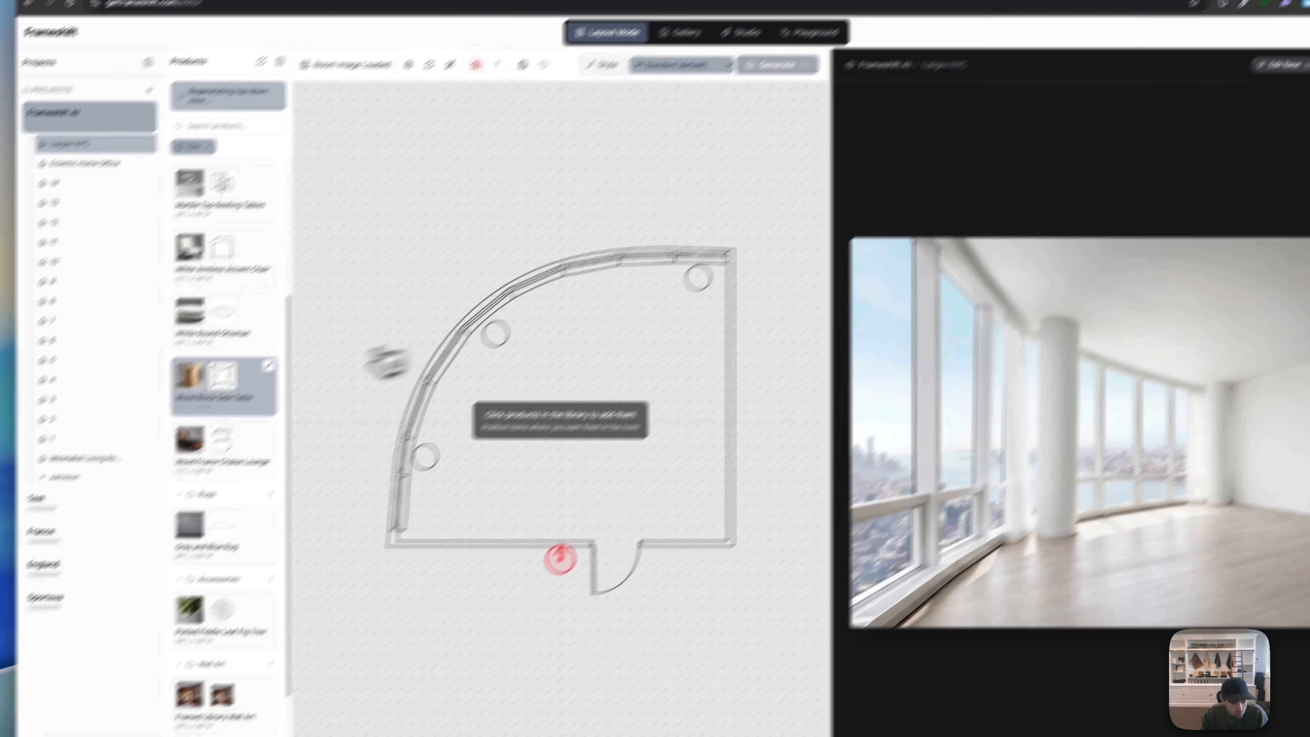
pyautogui.click(175, 604)
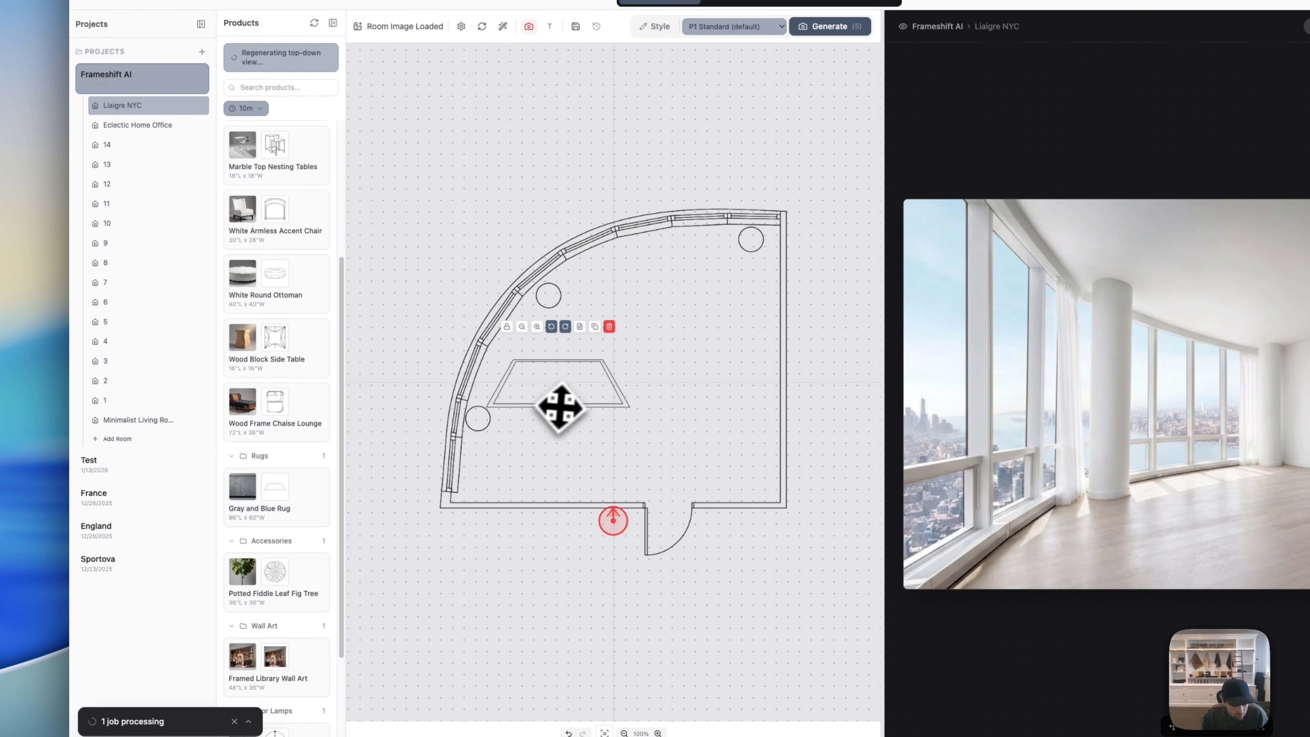
pyautogui.moveTo(555, 410); pyautogui.dragTo(664, 401)
pyautogui.click(666, 321)
pyautogui.click(666, 322)
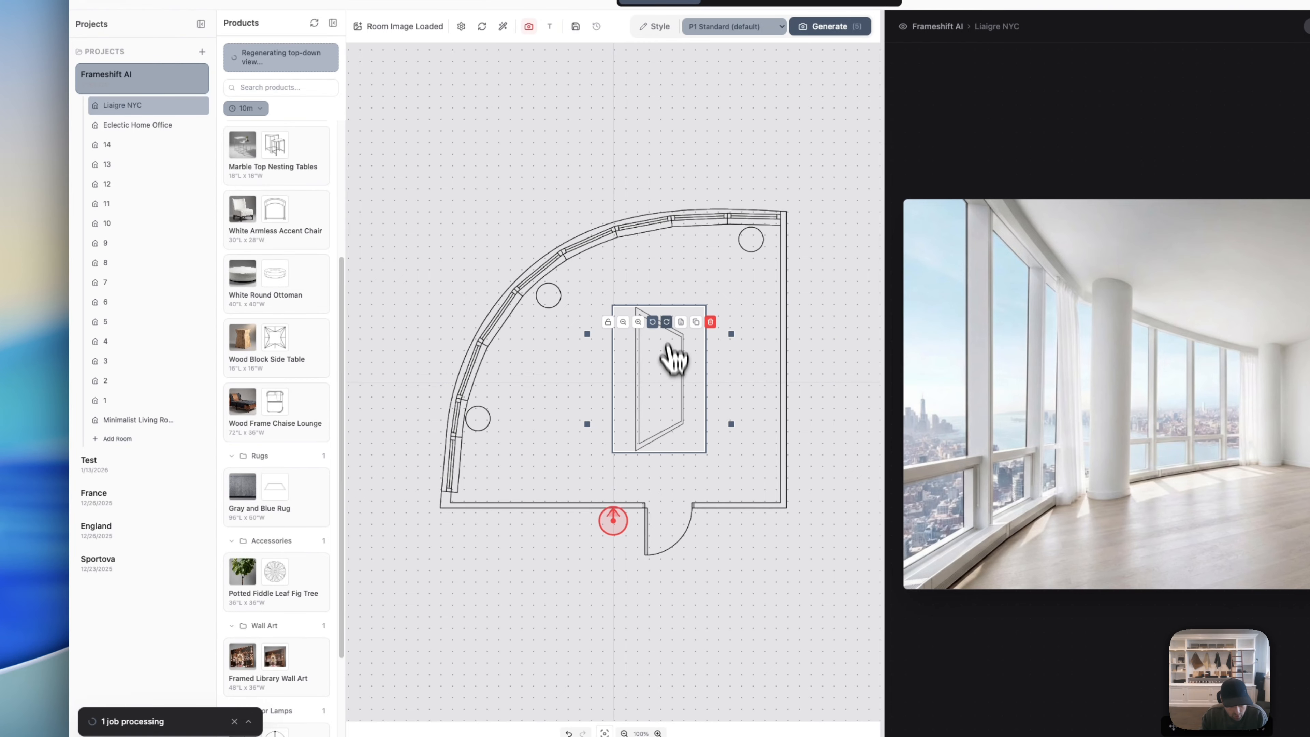
pyautogui.moveTo(669, 343)
pyautogui.mouseDown()
pyautogui.moveTo(708, 375)
pyautogui.moveTo(691, 356)
pyautogui.mouseUp()
pyautogui.moveTo(620, 331); pyautogui.dragTo(541, 288)
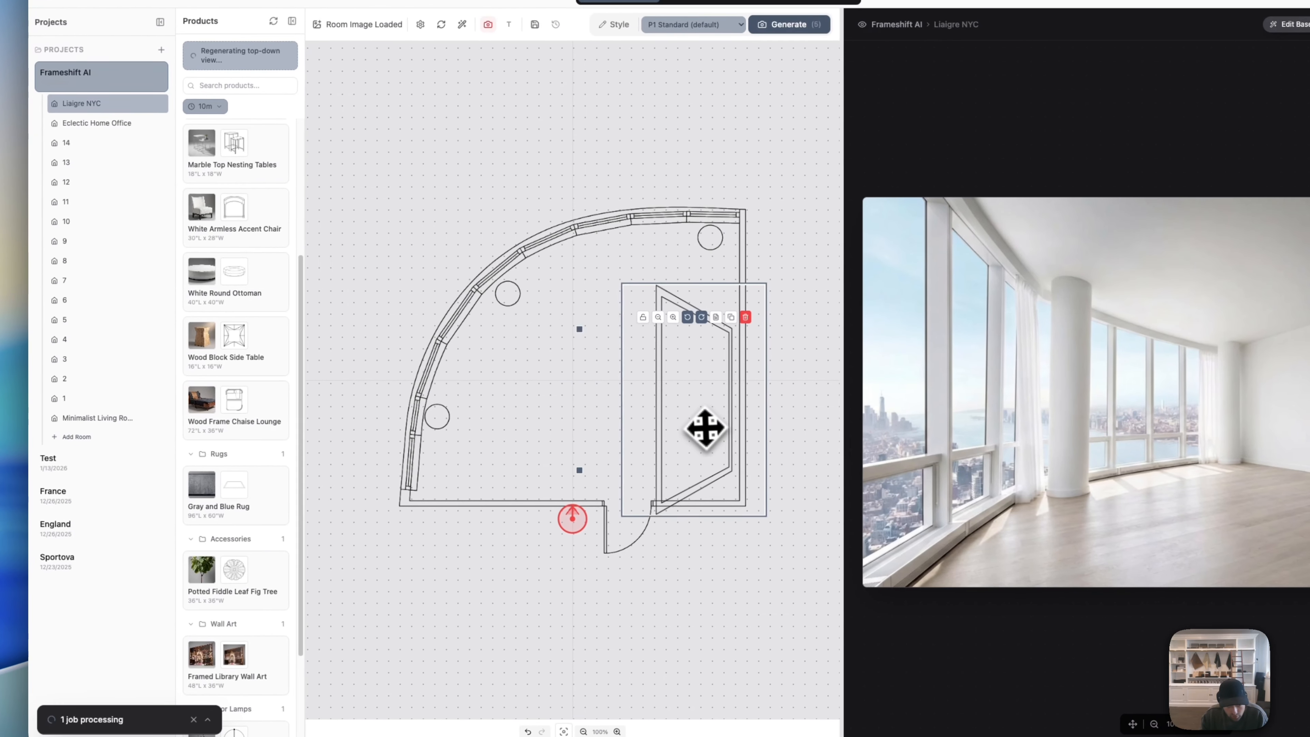
pyautogui.moveTo(706, 428); pyautogui.dragTo(696, 378)
pyautogui.click(786, 410)
pyautogui.click(692, 382)
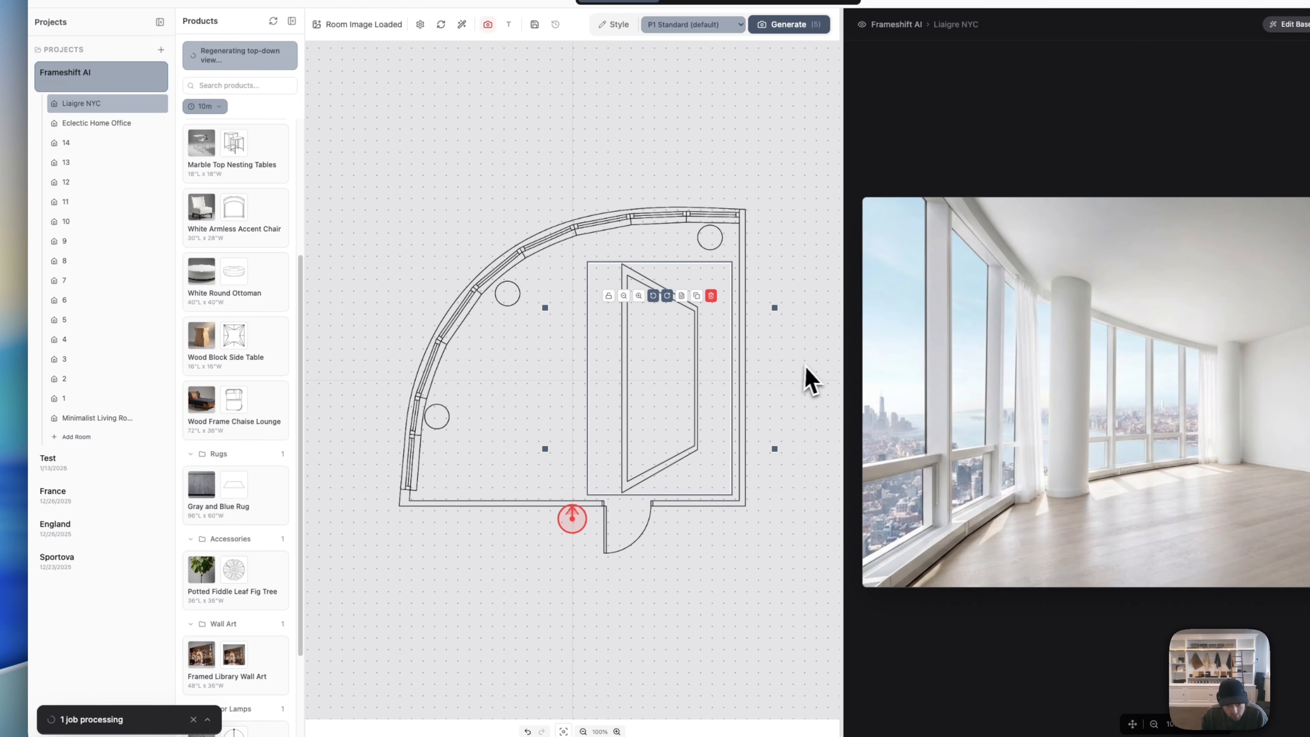
pyautogui.click(806, 366)
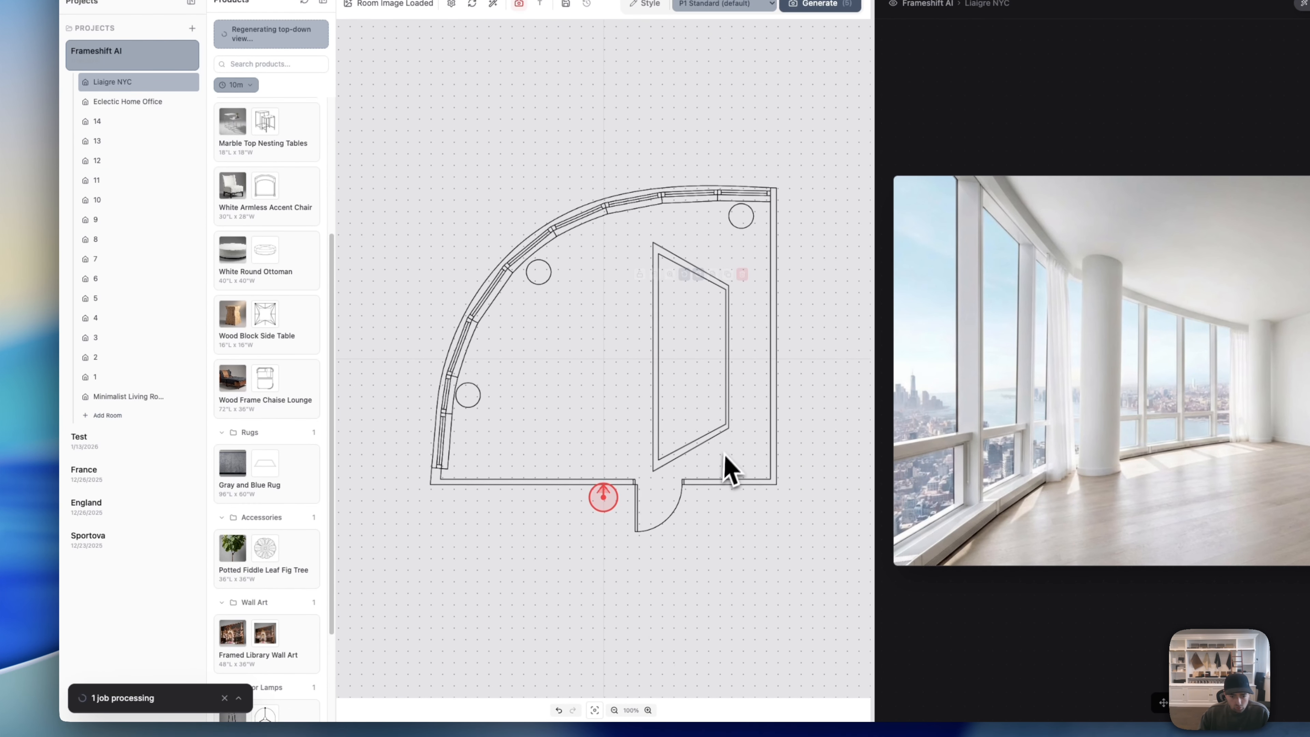
pyautogui.moveTo(705, 430); pyautogui.dragTo(706, 425)
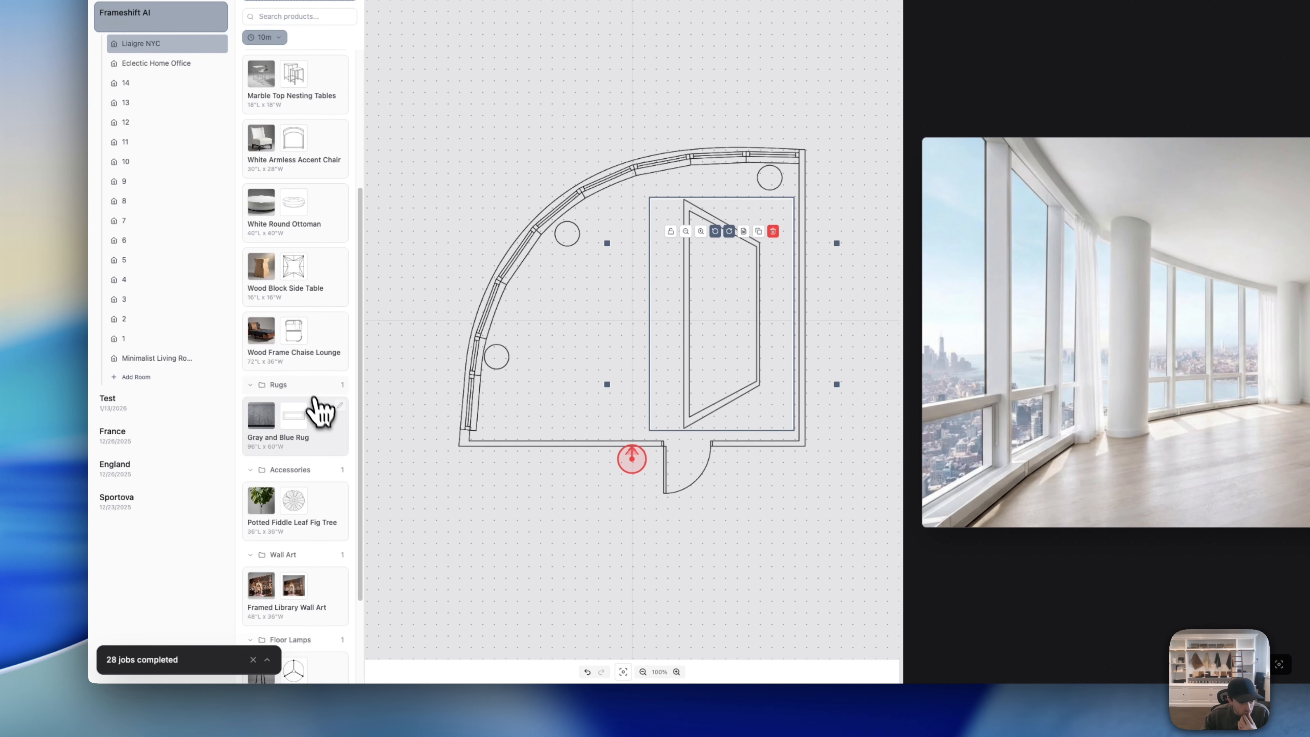
# Step: Add a second rug copy, widen then delete it, and add the rectangular rug version
pyautogui.moveTo(330, 436); pyautogui.dragTo(544, 477)
pyautogui.moveTo(551, 381); pyautogui.dragTo(550, 386)
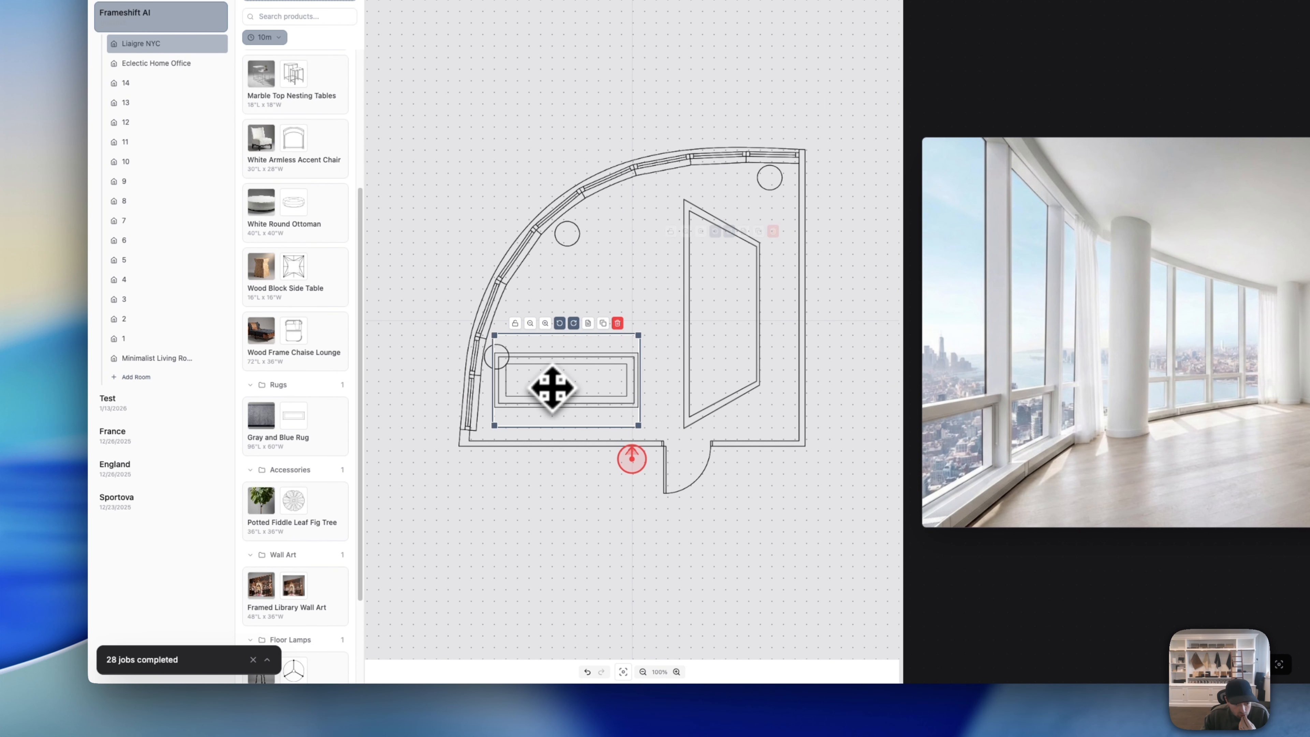
pyautogui.moveTo(622, 274); pyautogui.dragTo(715, 306)
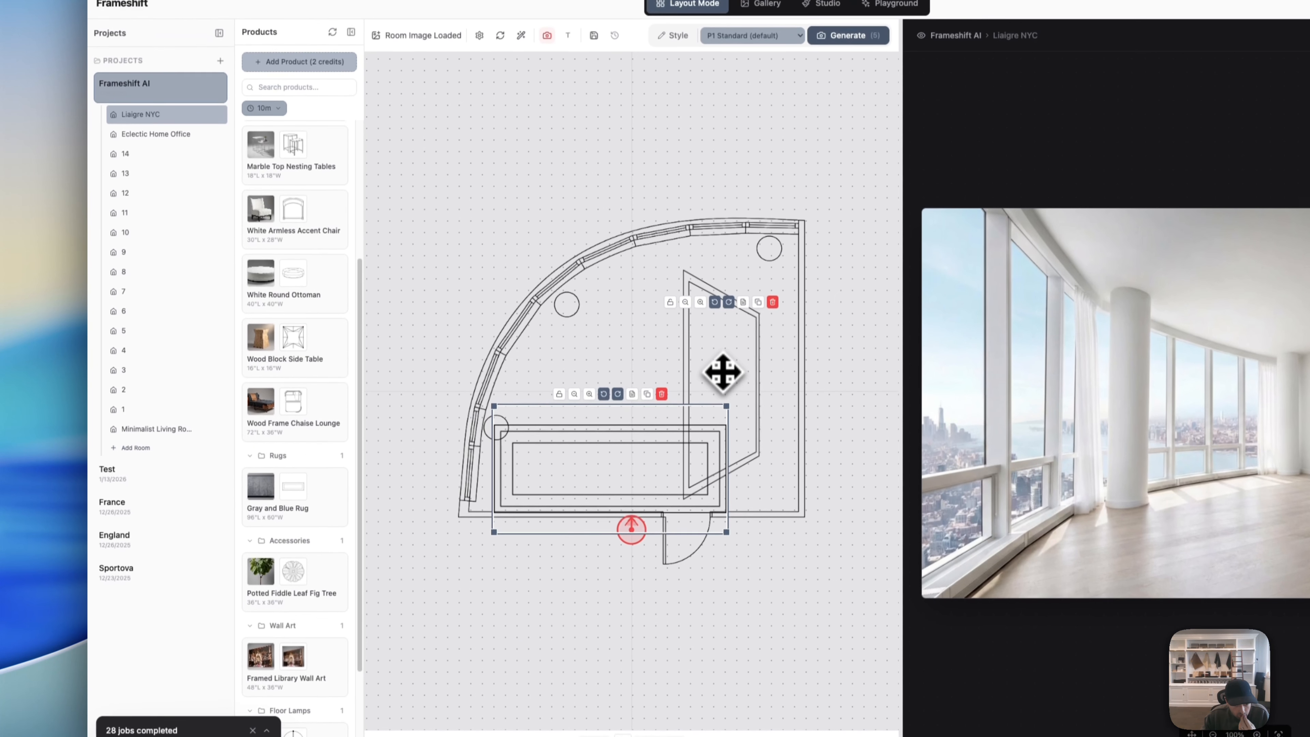
pyautogui.click(663, 323)
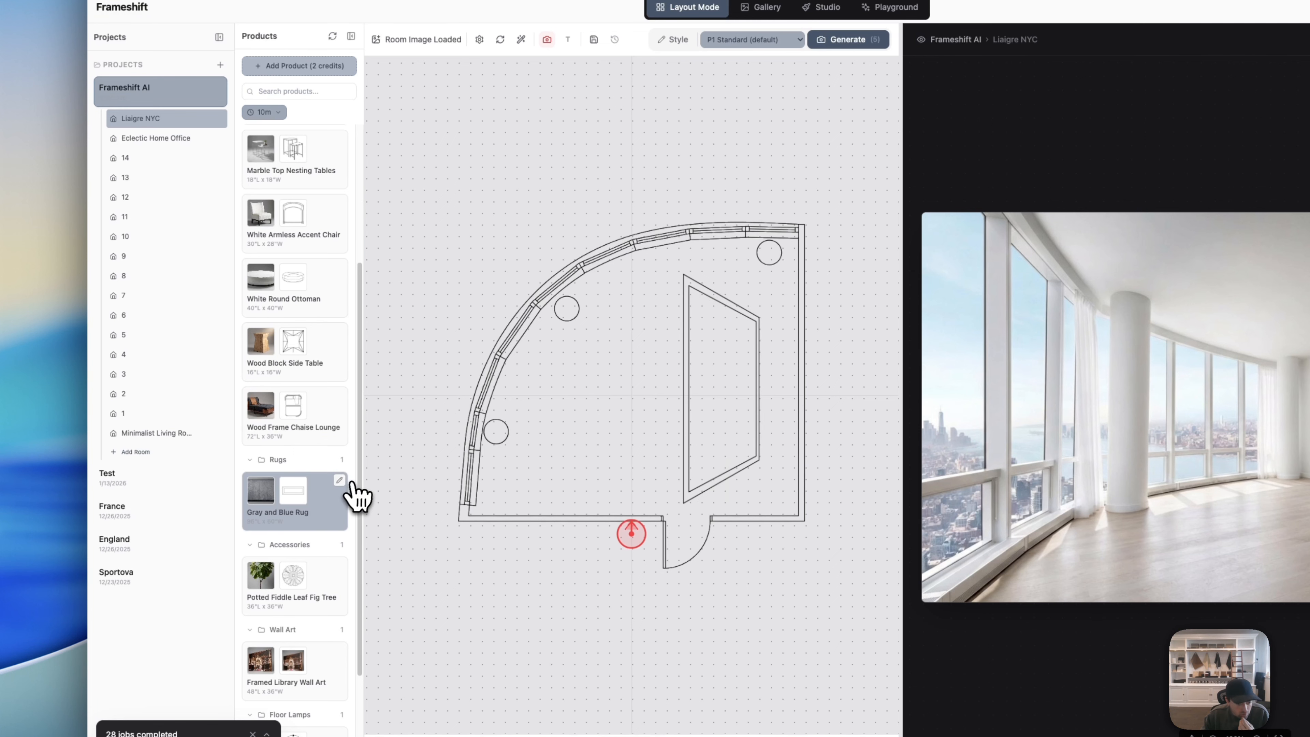
pyautogui.click(330, 508)
# Step: Regenerate the Gray and Blue Rug's top-down view with a new hint requesting a direct overhead view
pyautogui.click(340, 482)
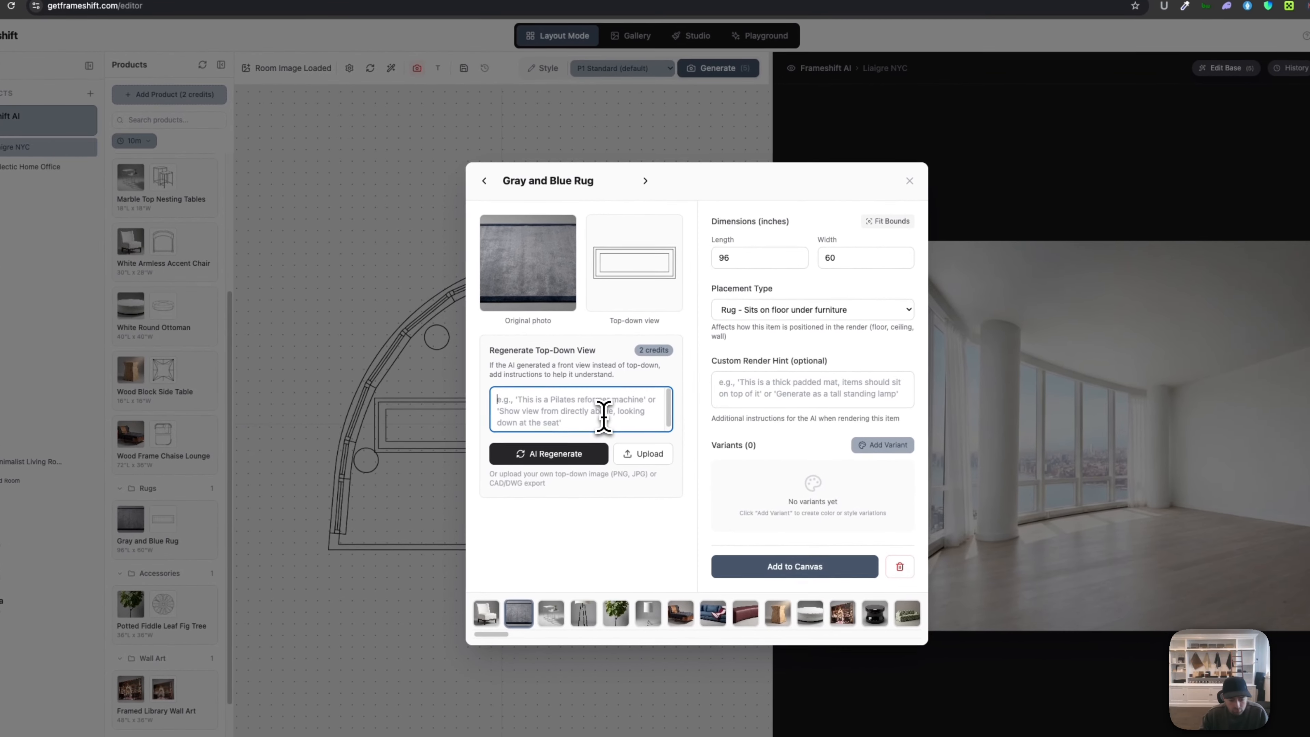
pyautogui.click(733, 386)
pyautogui.write('show')
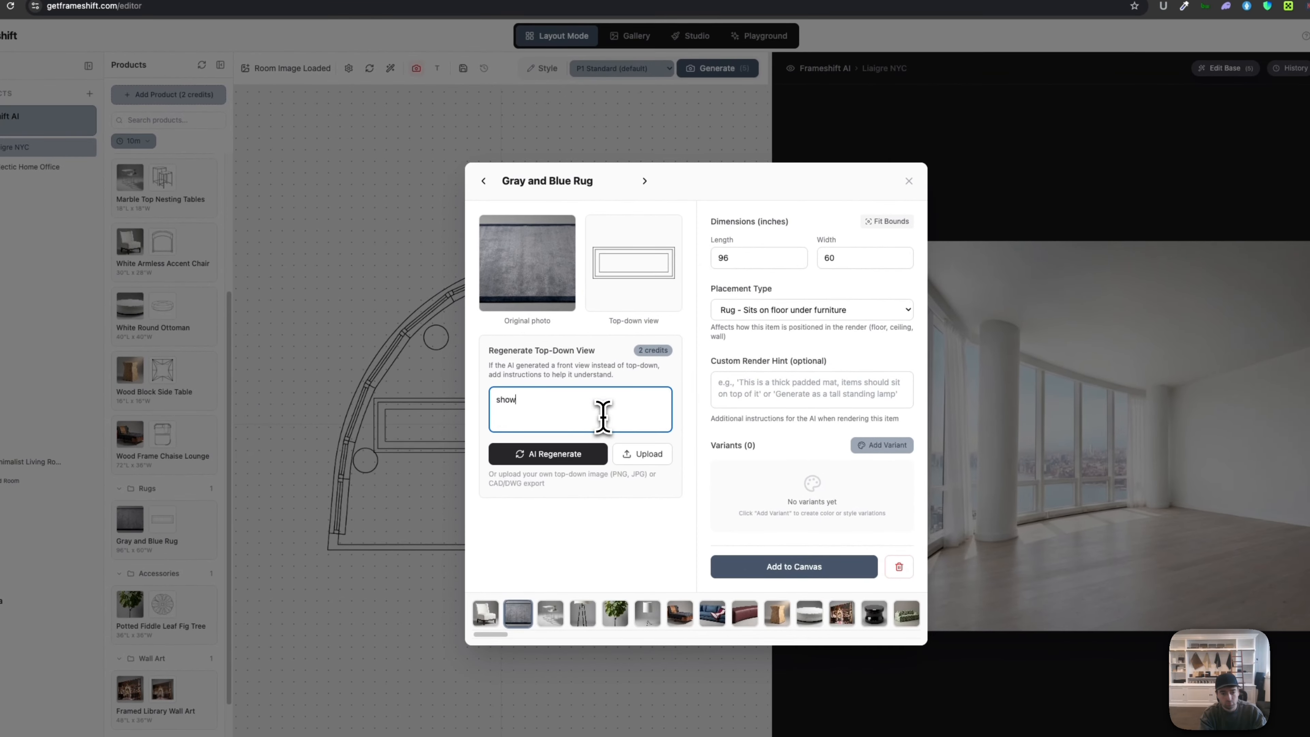
pyautogui.write(' direct top down vie,')
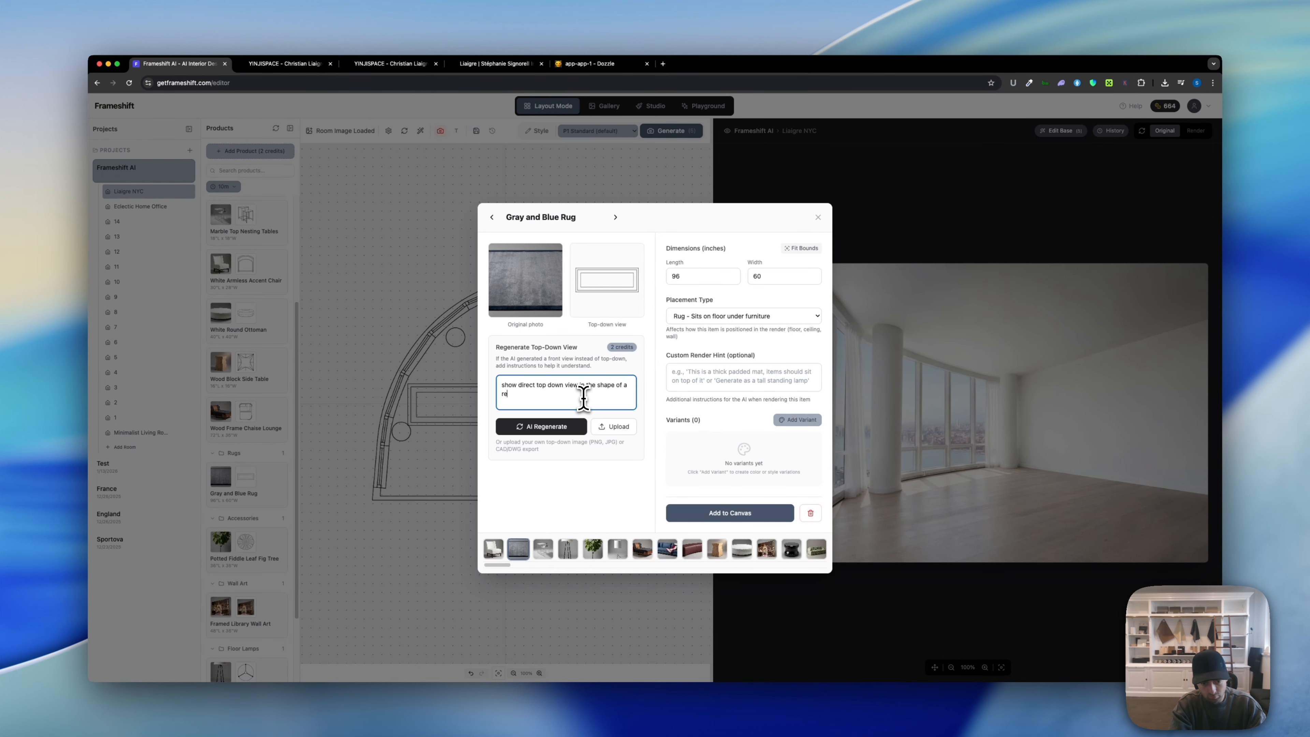
pyautogui.click(562, 427)
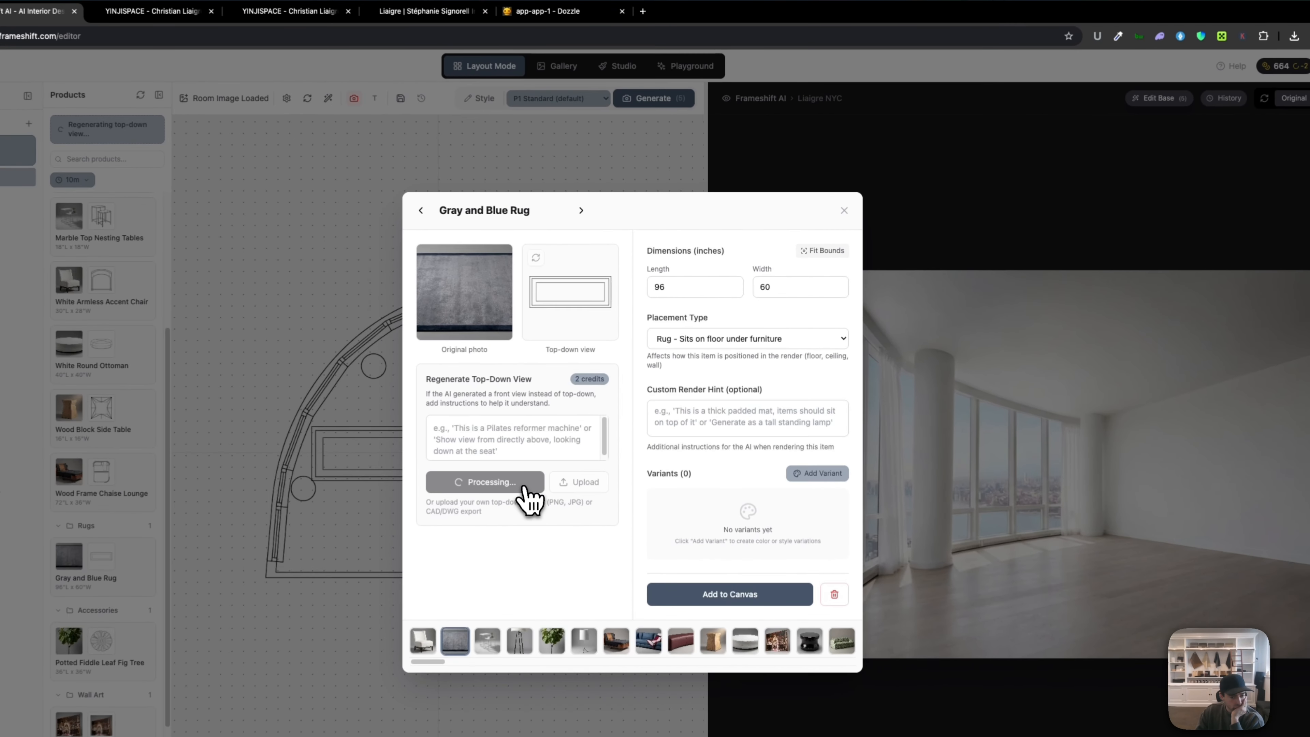
# Step: Close the rug details and delete the angled rug outline from the floor plan
pyautogui.click(845, 211)
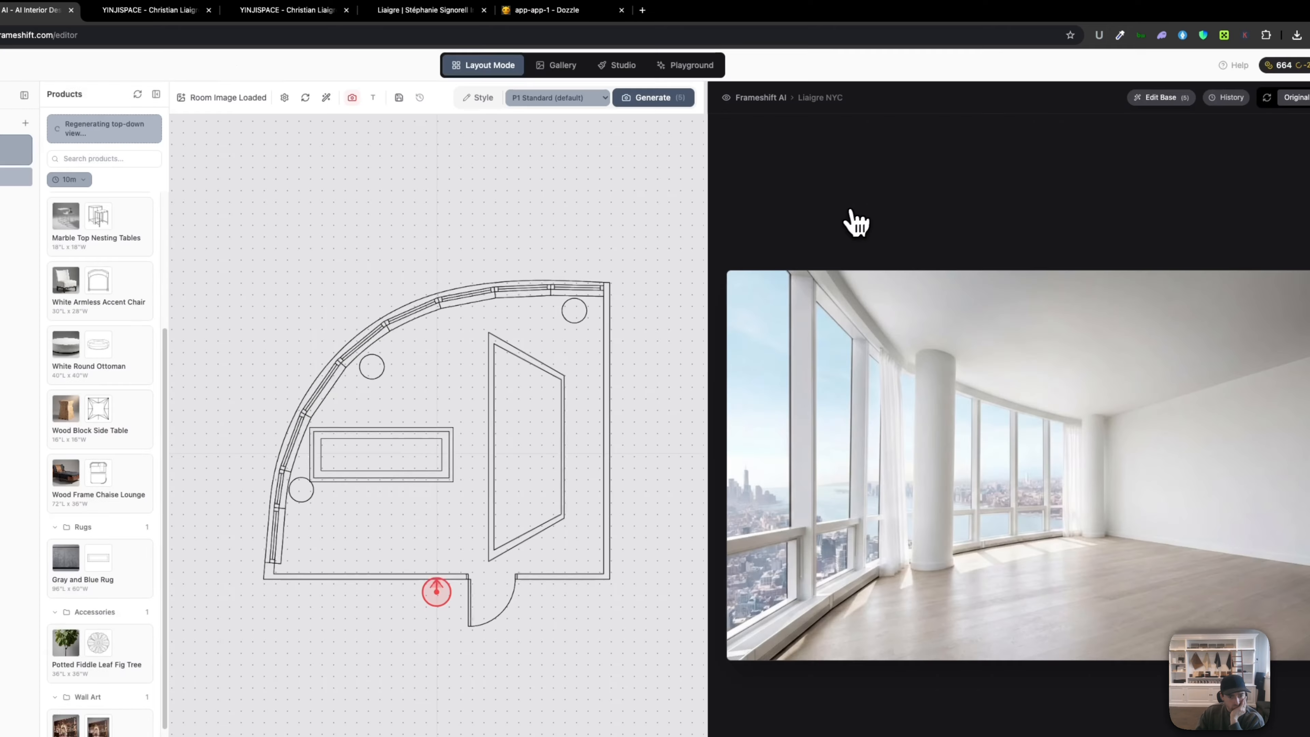
pyautogui.click(522, 413)
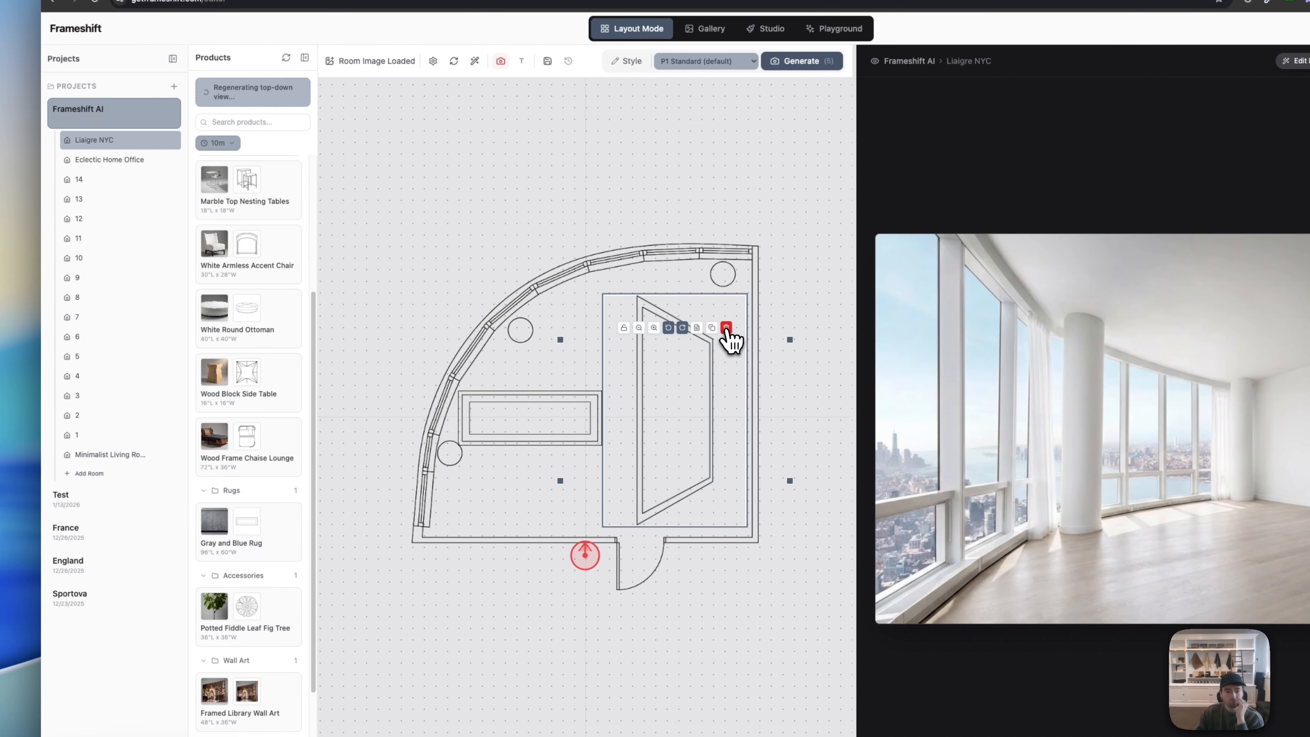
pyautogui.click(727, 329)
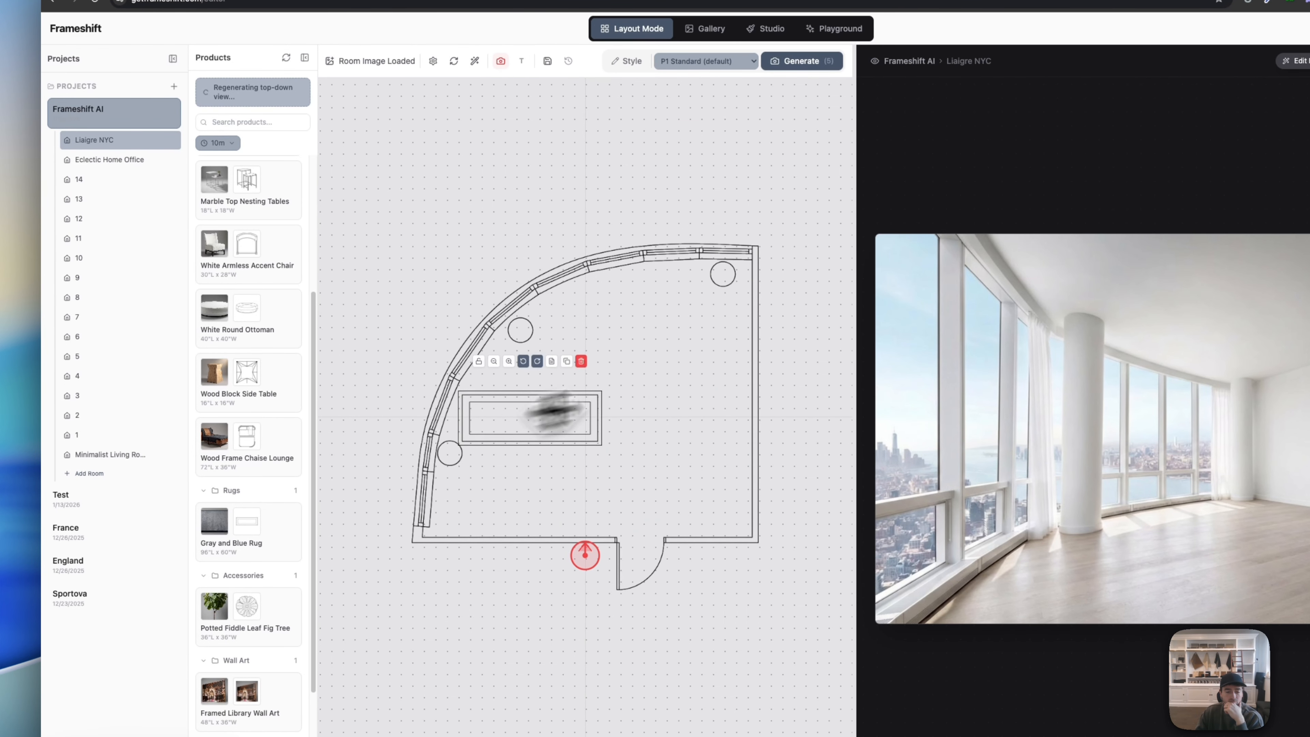
# Step: Rotate the rectangular rug 90 degrees to vertical and position it along the right wall
pyautogui.moveTo(530, 421); pyautogui.dragTo(684, 400)
pyautogui.doubleClick(658, 333)
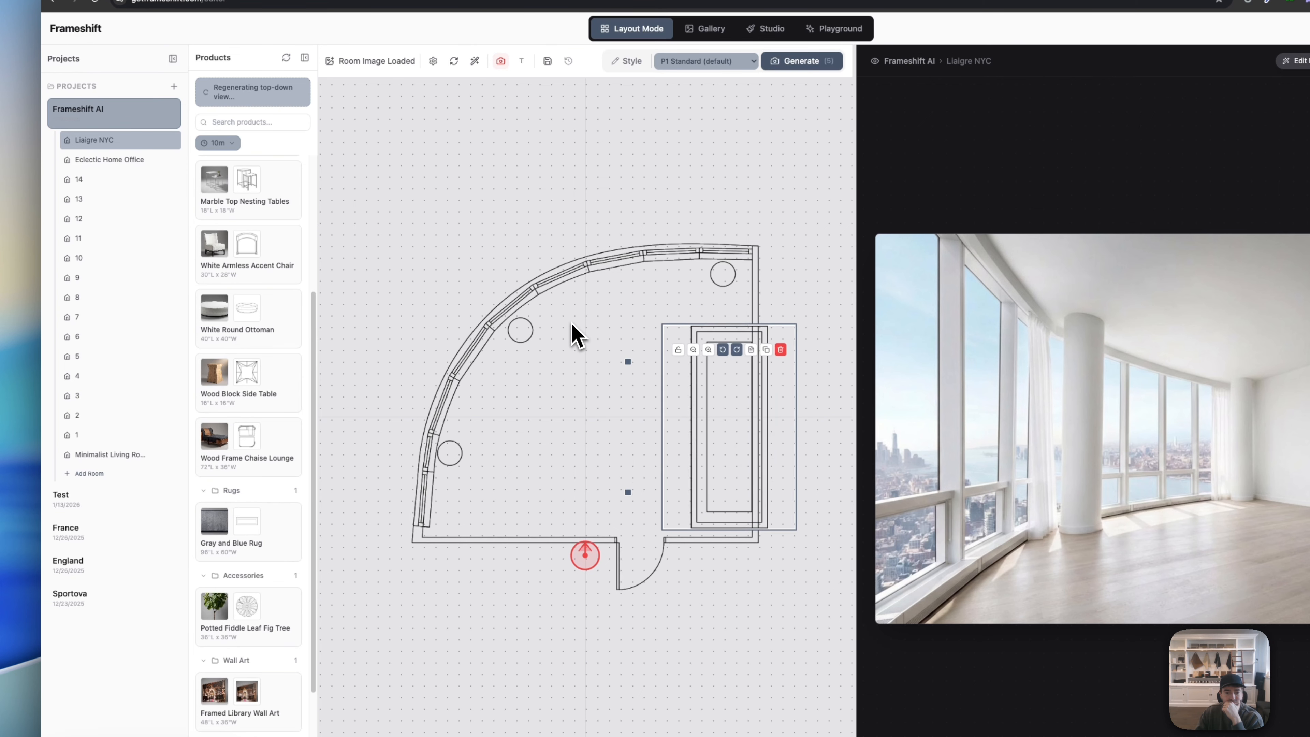
pyautogui.moveTo(720, 445); pyautogui.dragTo(680, 434)
pyautogui.click(782, 443)
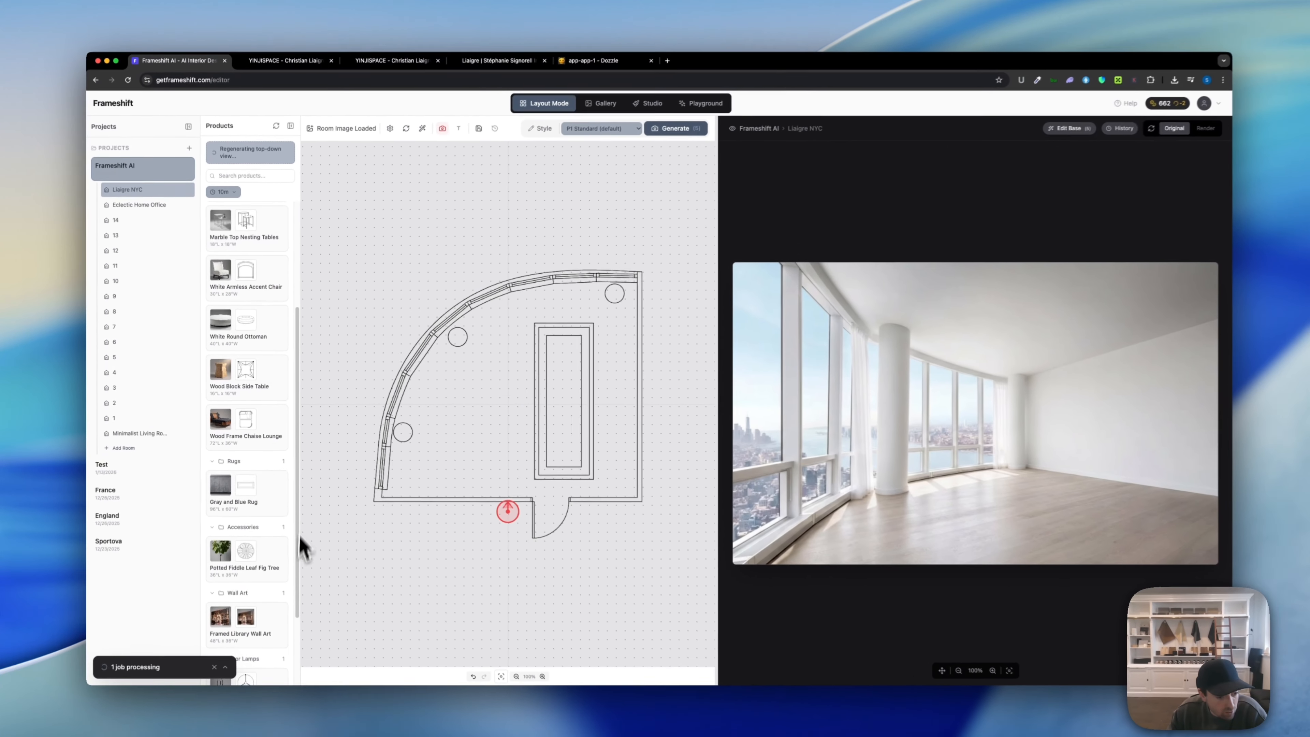
pyautogui.scroll(-1, 262, 619)
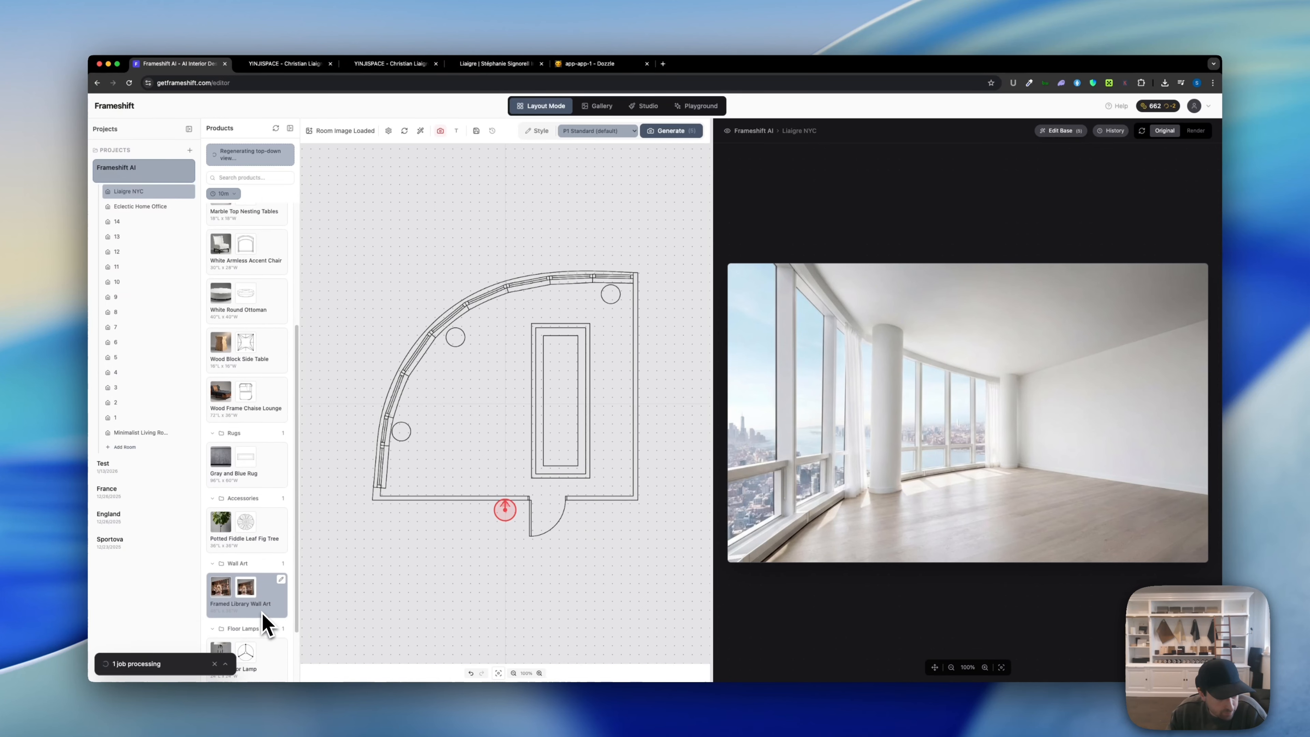
pyautogui.scroll(-3, 263, 623)
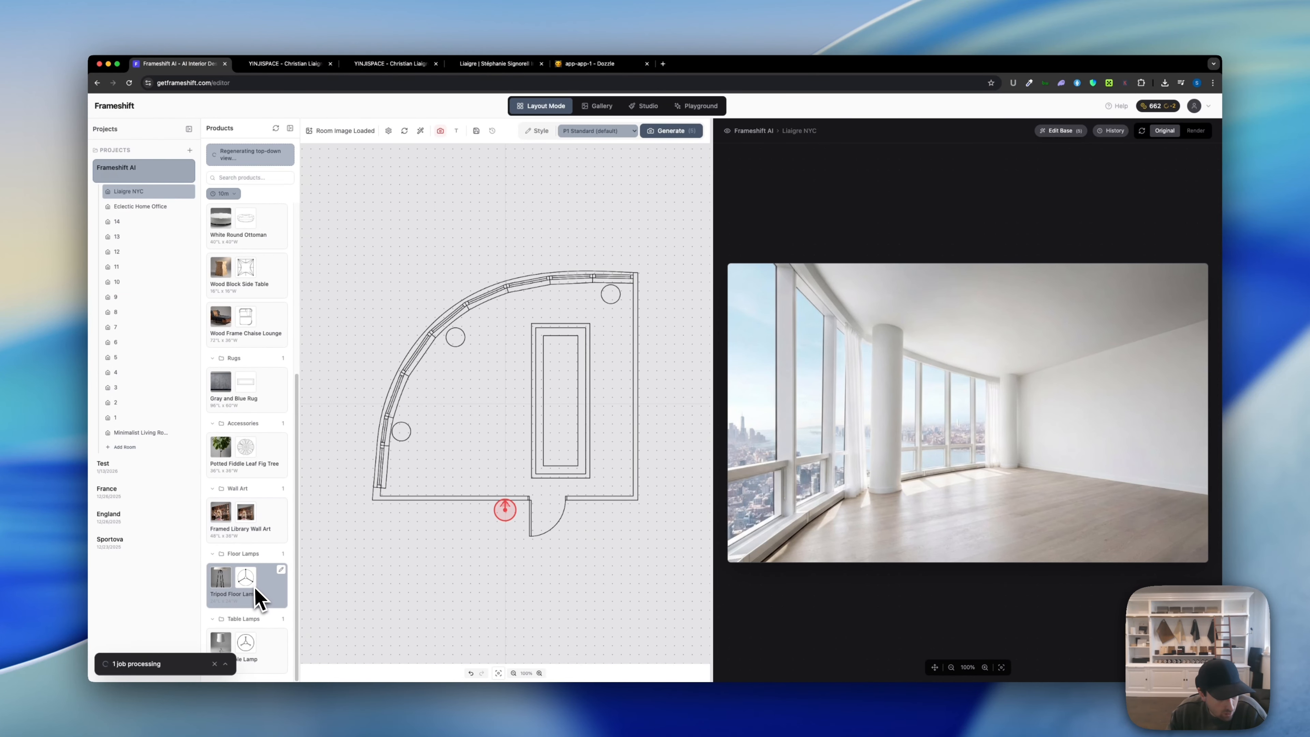
pyautogui.scroll(10, 256, 594)
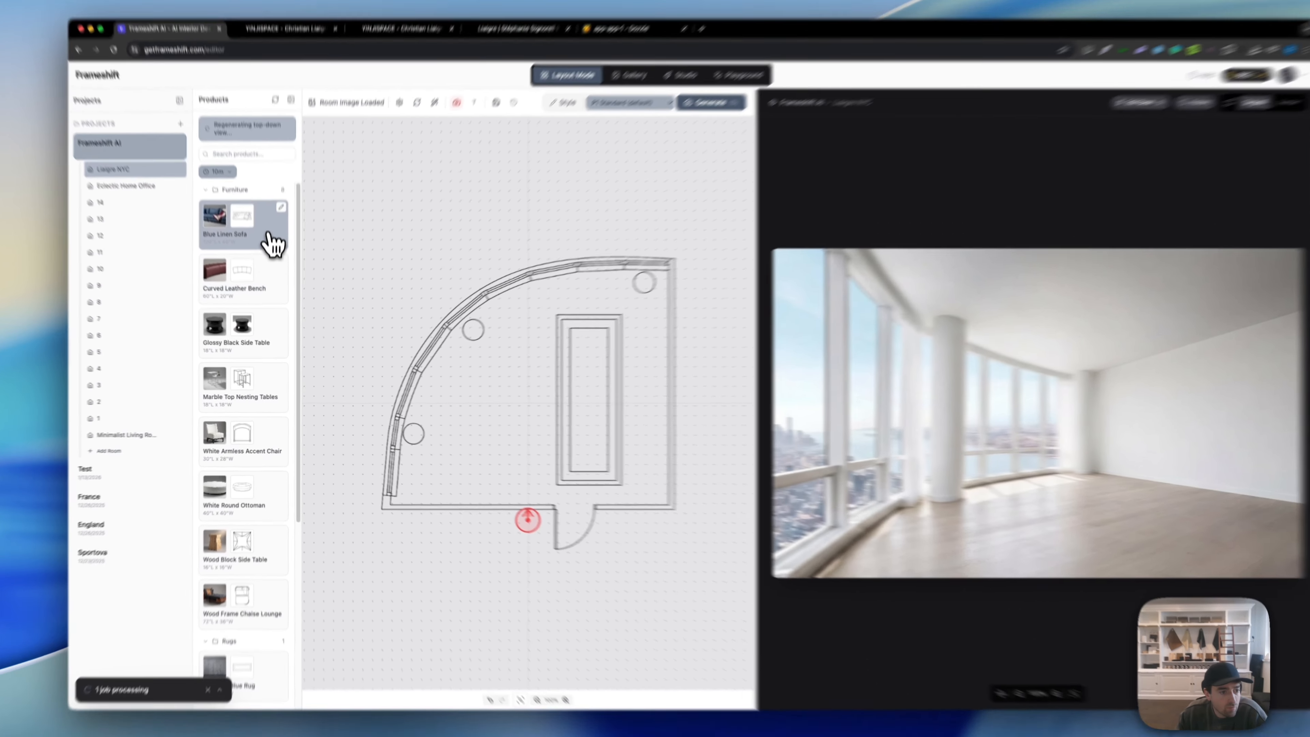
# Step: Add the Blue Linen Sofa, move it right and rotate it 90 degrees clockwise
pyautogui.click(268, 248)
pyautogui.moveTo(501, 393); pyautogui.dragTo(722, 390)
pyautogui.click(568, 370)
pyautogui.click(567, 370)
pyautogui.click(717, 397)
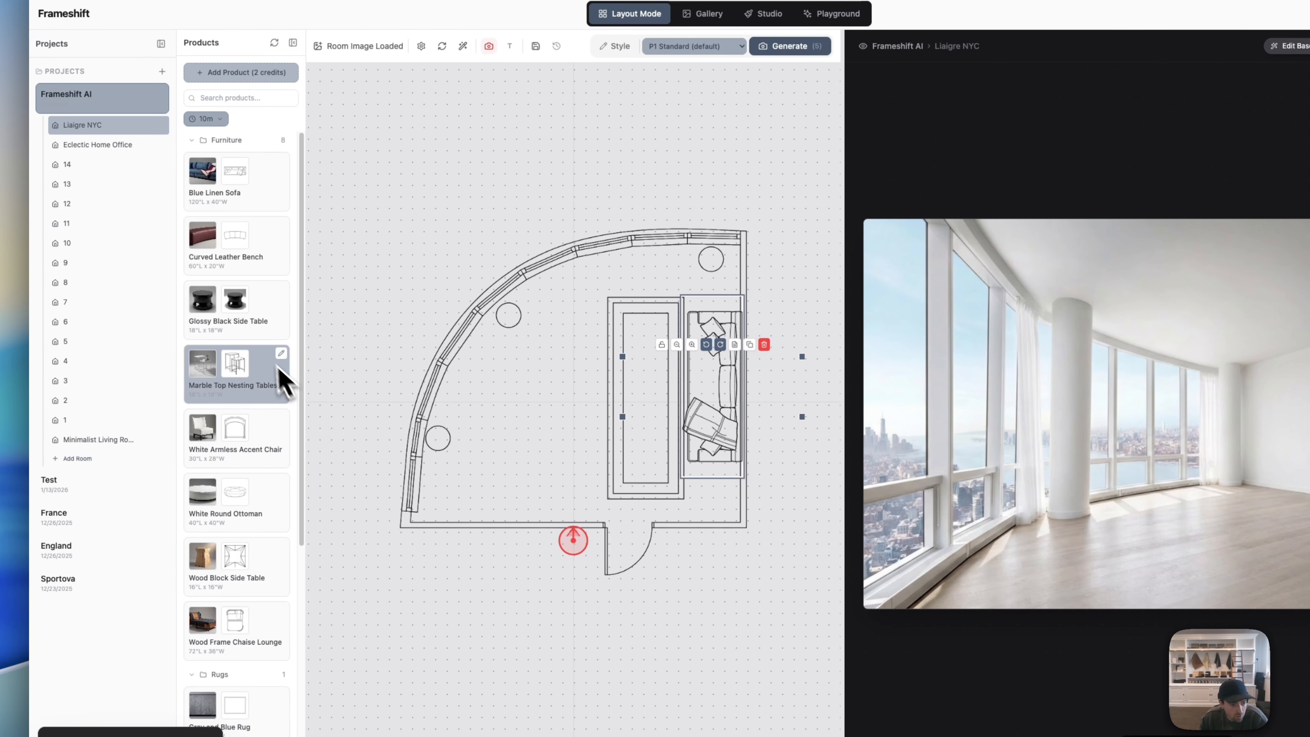
pyautogui.scroll(-6, 258, 516)
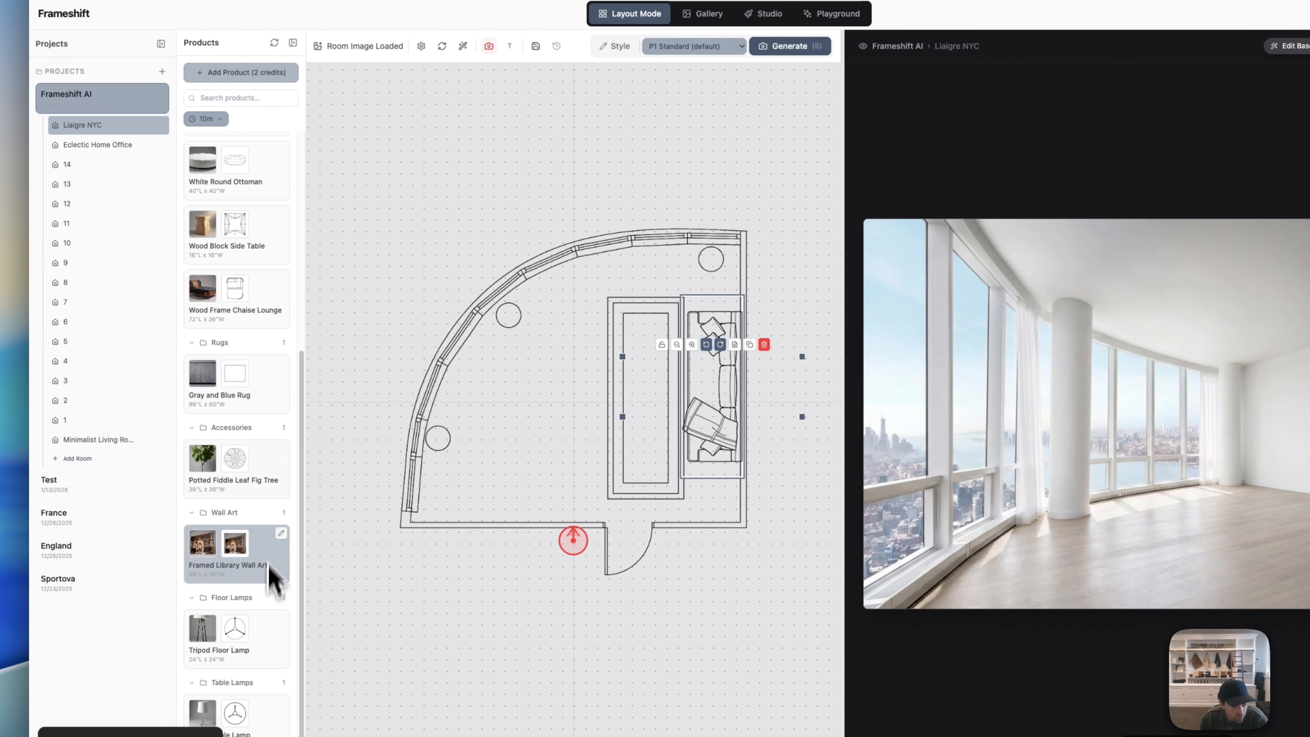
# Step: Drop in the Gray and Blue Rug, remove the duplicate, then turn and enlarge it under the sofa
pyautogui.moveTo(272, 410); pyautogui.dragTo(657, 423)
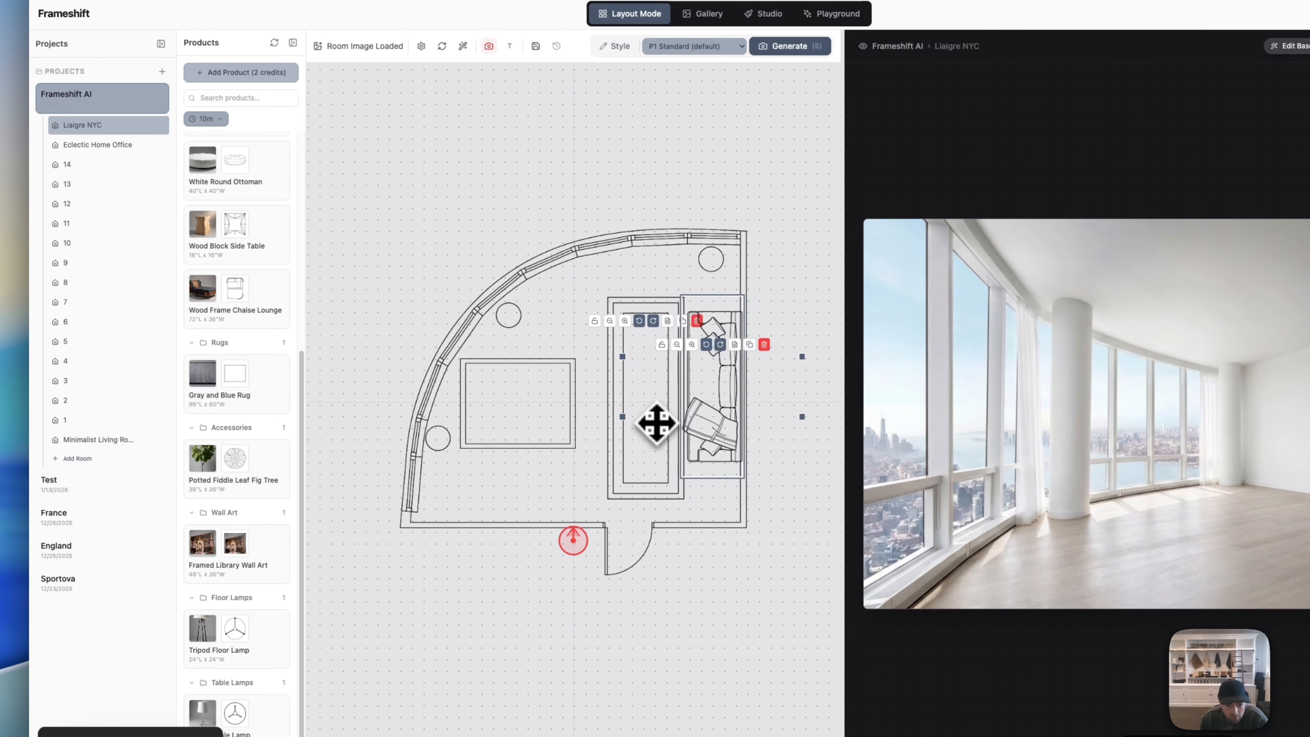
pyautogui.click(697, 321)
pyautogui.moveTo(530, 362); pyautogui.dragTo(575, 358)
pyautogui.click(570, 342)
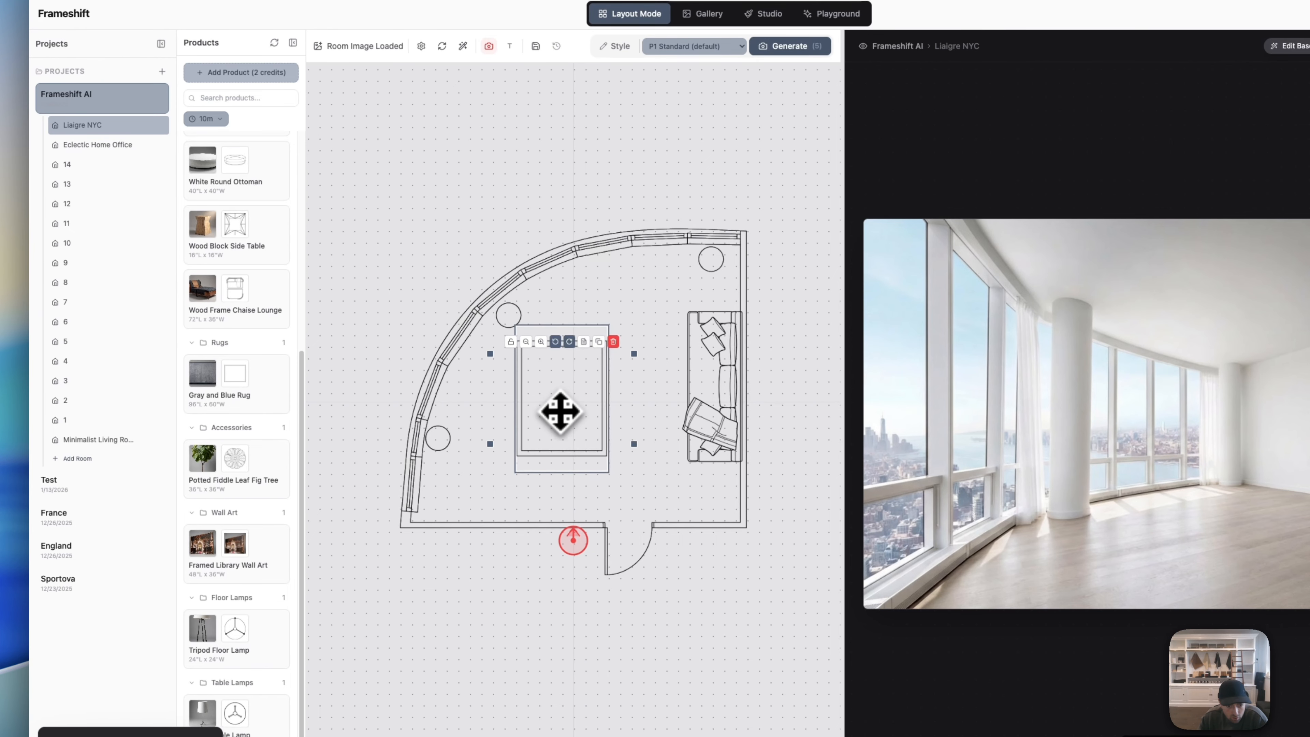
pyautogui.moveTo(658, 444); pyautogui.dragTo(710, 498)
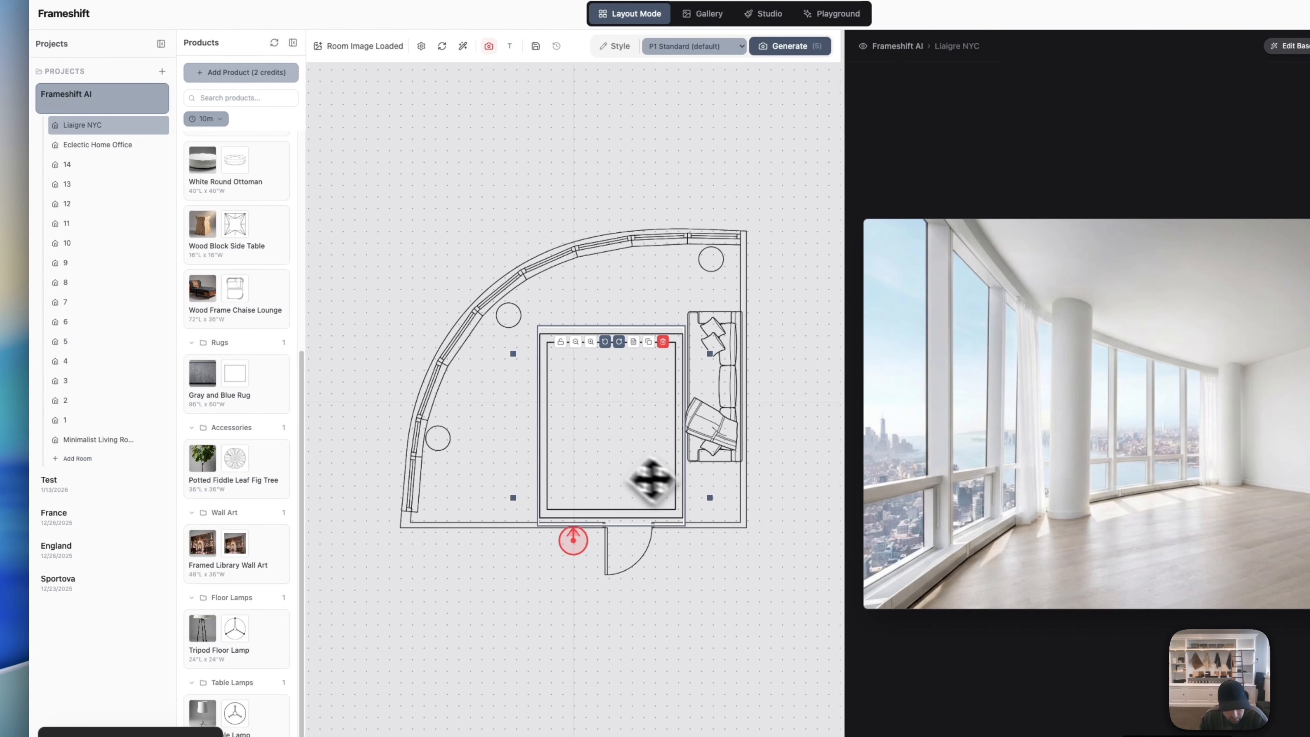
pyautogui.moveTo(626, 475); pyautogui.dragTo(665, 436)
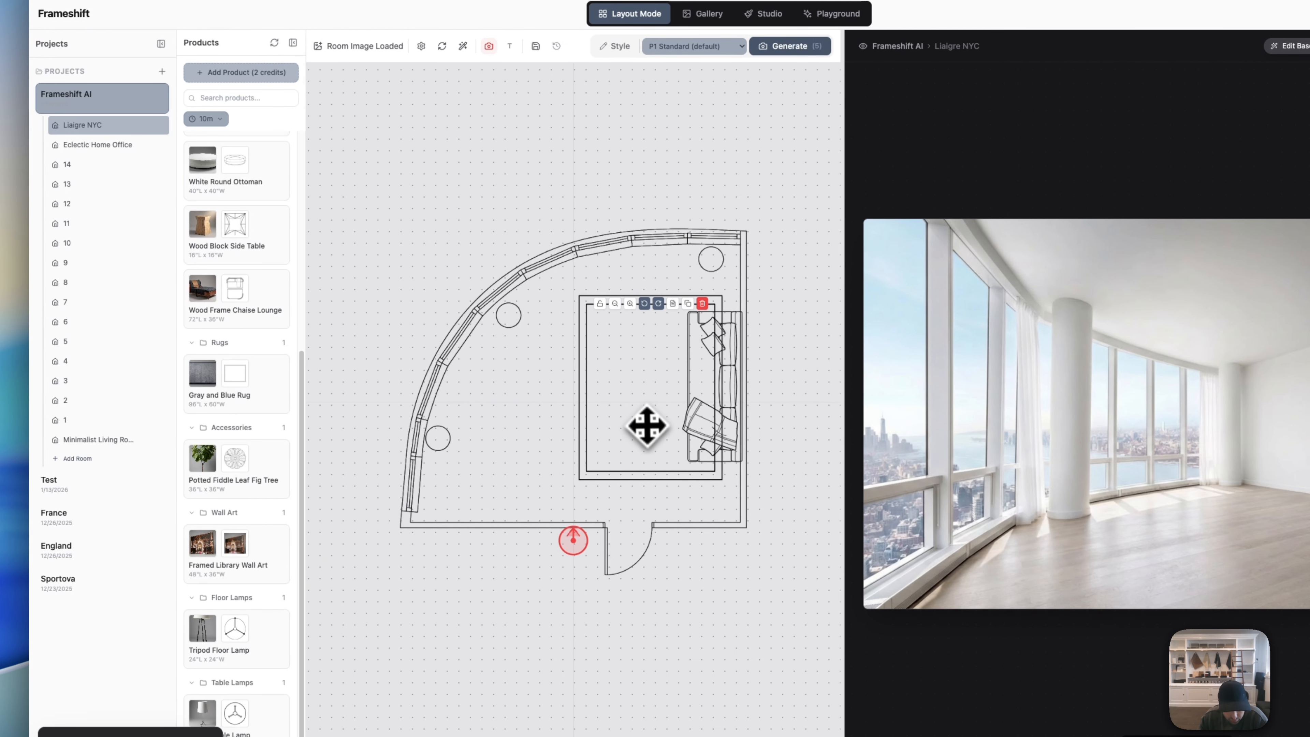
# Step: Nudge the sofa up and right, then lock the rug in place
pyautogui.click(702, 381)
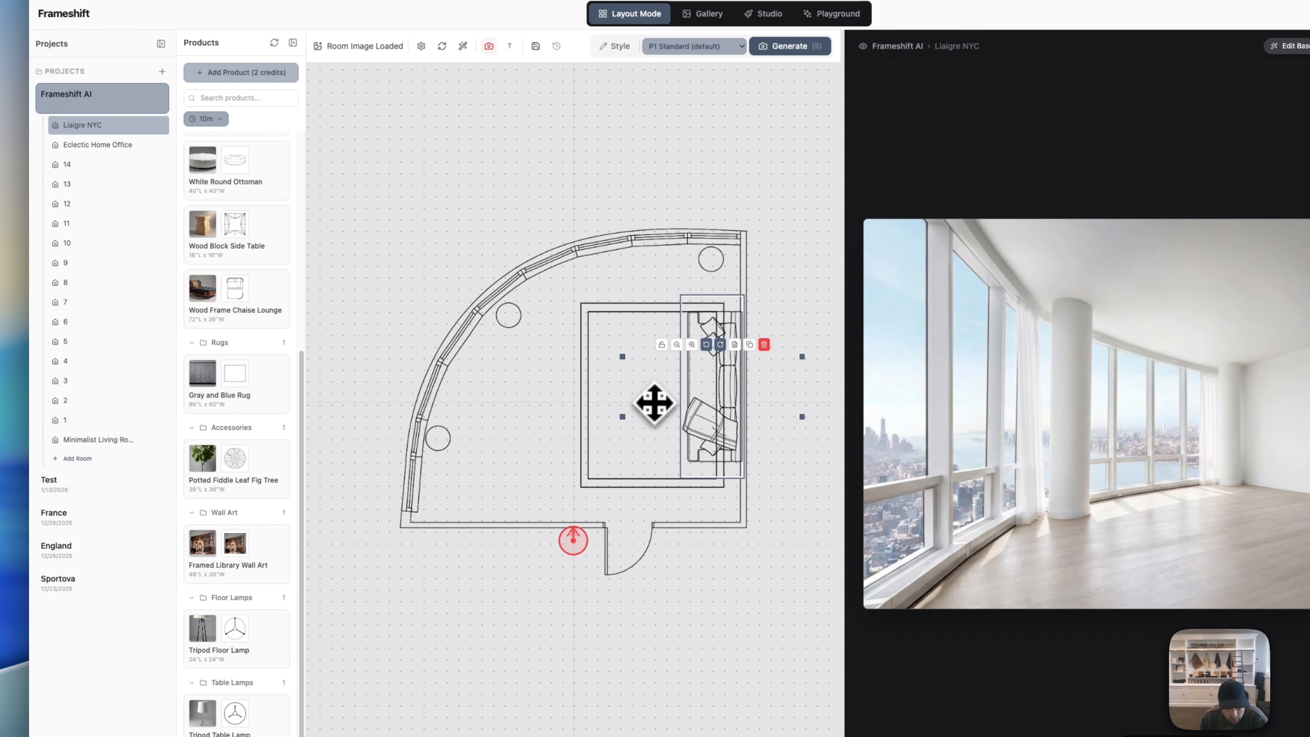
pyautogui.moveTo(654, 404); pyautogui.dragTo(656, 401)
pyautogui.click(795, 302)
pyautogui.click(597, 346)
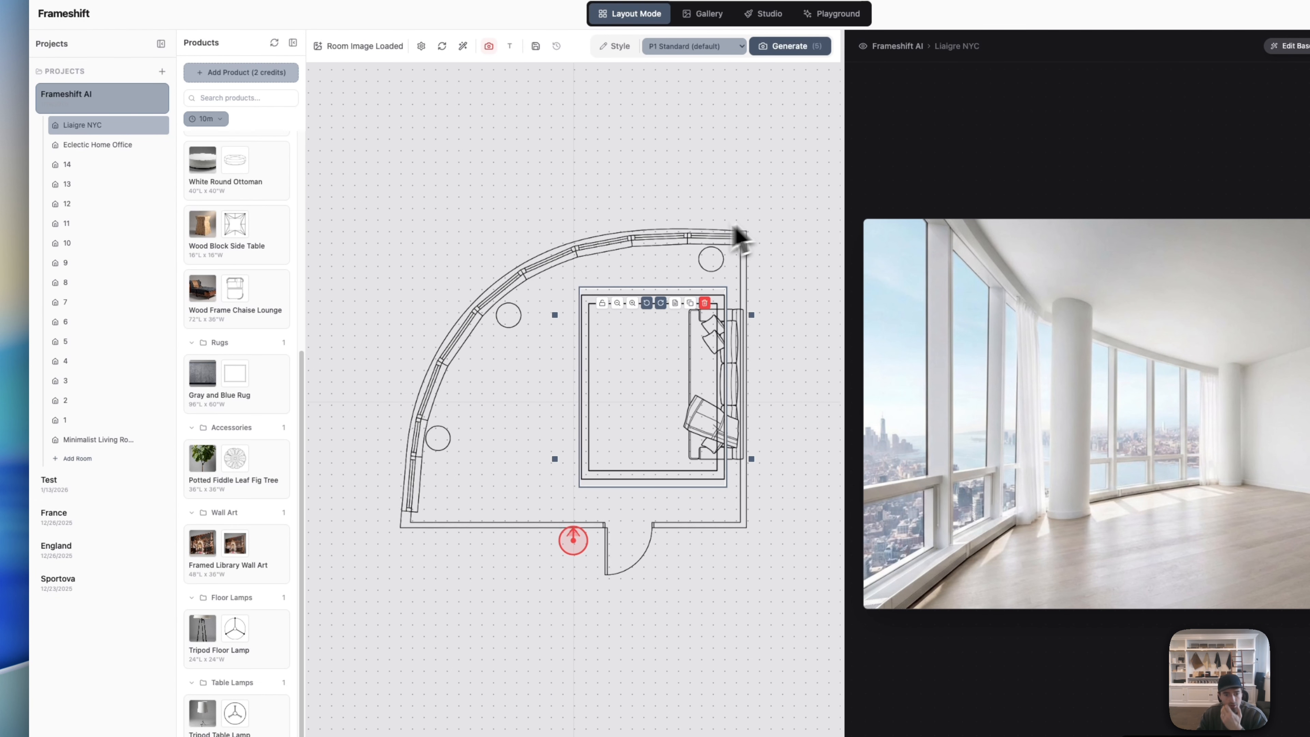
pyautogui.click(602, 304)
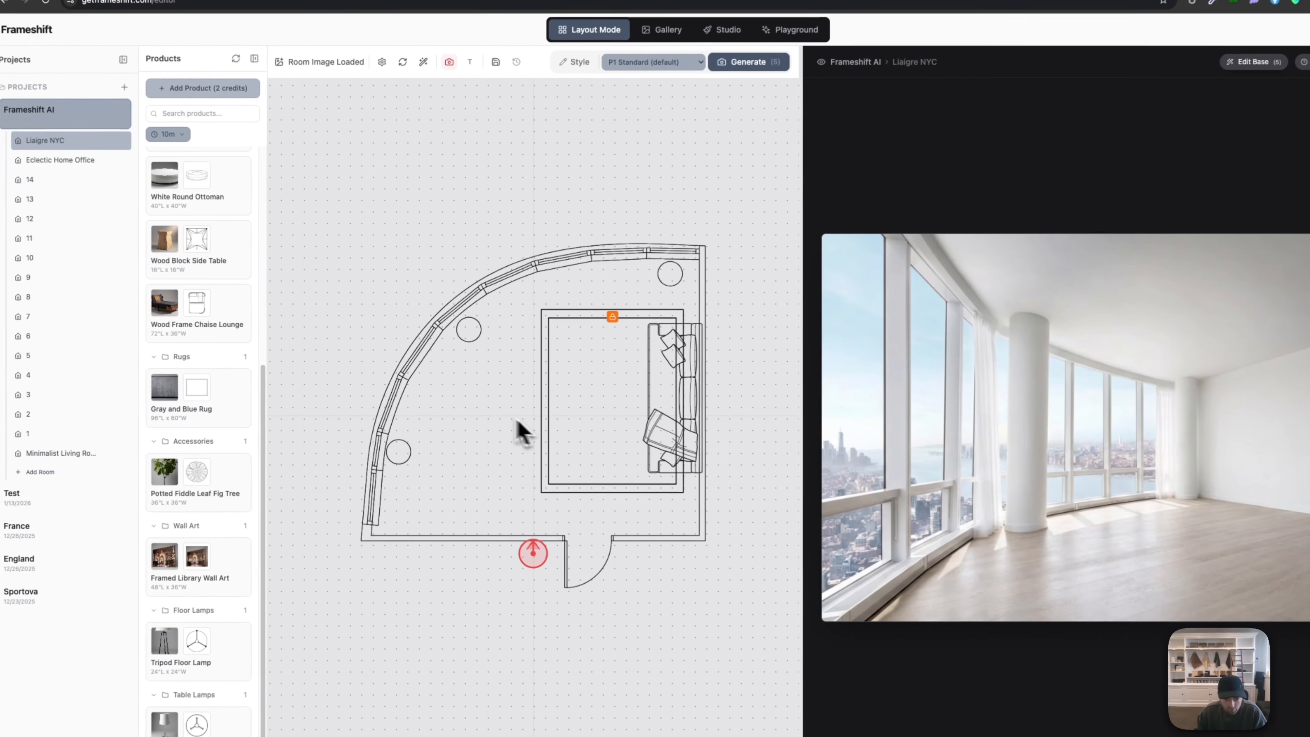
pyautogui.moveTo(493, 406); pyautogui.dragTo(583, 436)
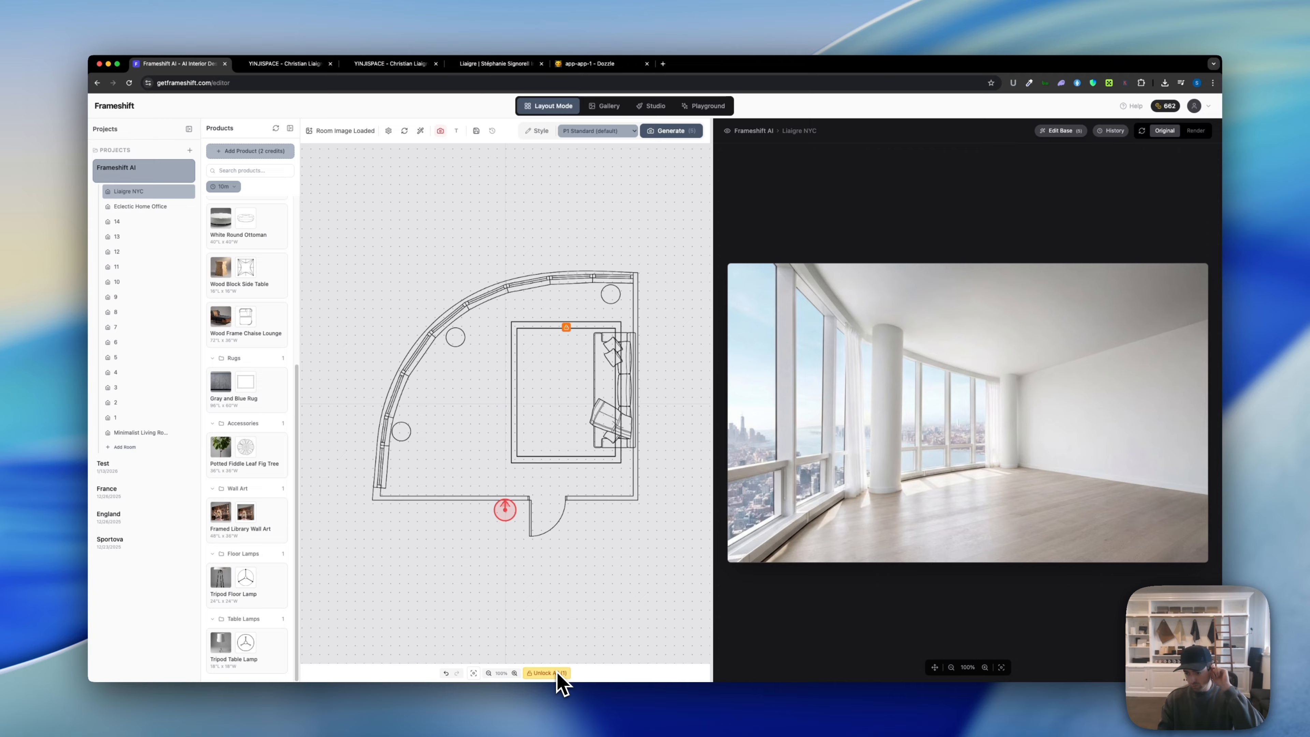
pyautogui.press('super+Tab')
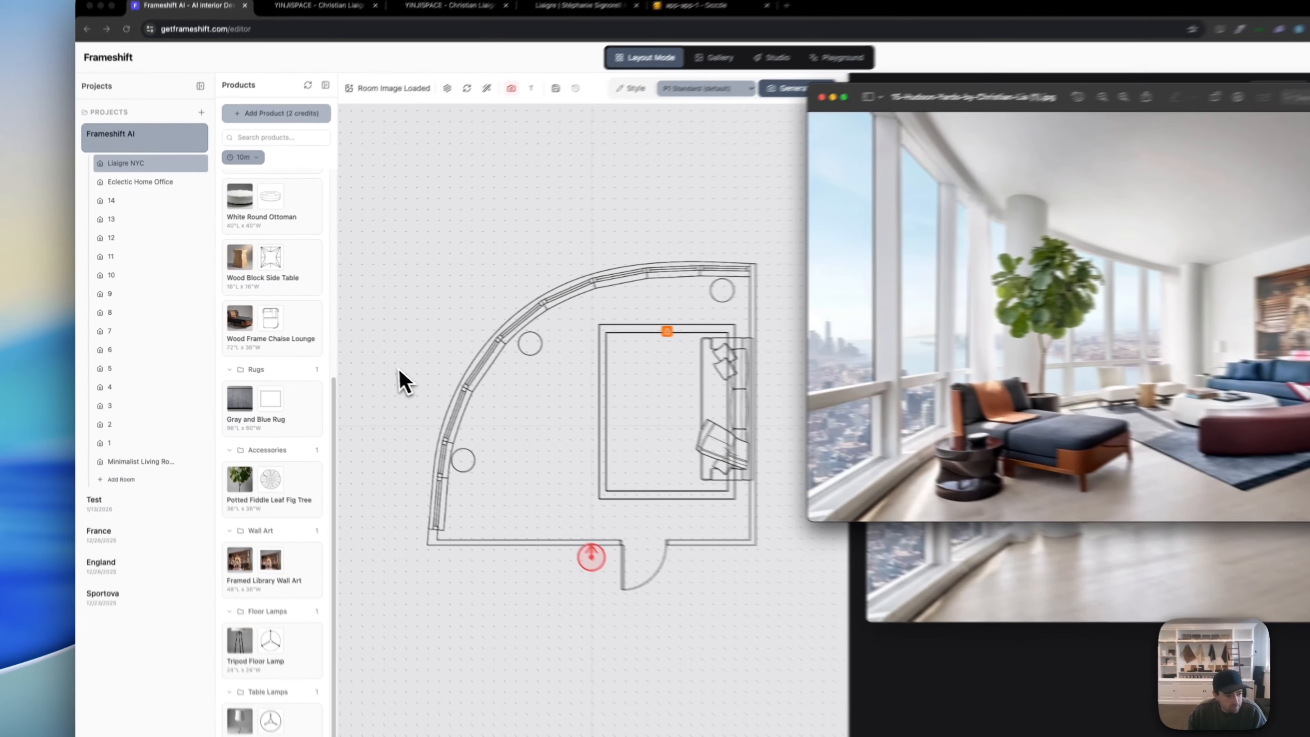
# Step: Place the White Round Ottoman in the middle of the rug, nudged slightly left
pyautogui.click(348, 369)
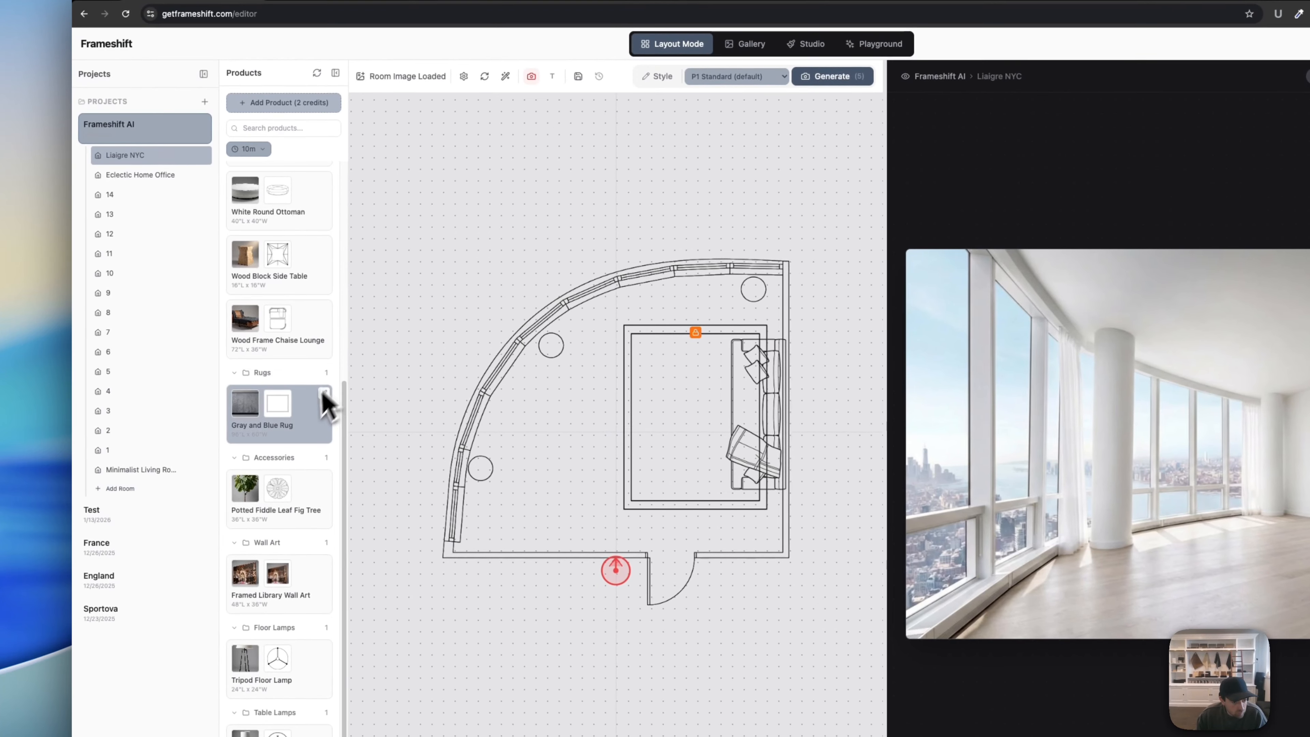
pyautogui.moveTo(322, 230); pyautogui.dragTo(691, 413)
pyautogui.click(699, 417)
pyautogui.click(706, 404)
pyautogui.click(664, 302)
pyautogui.click(761, 560)
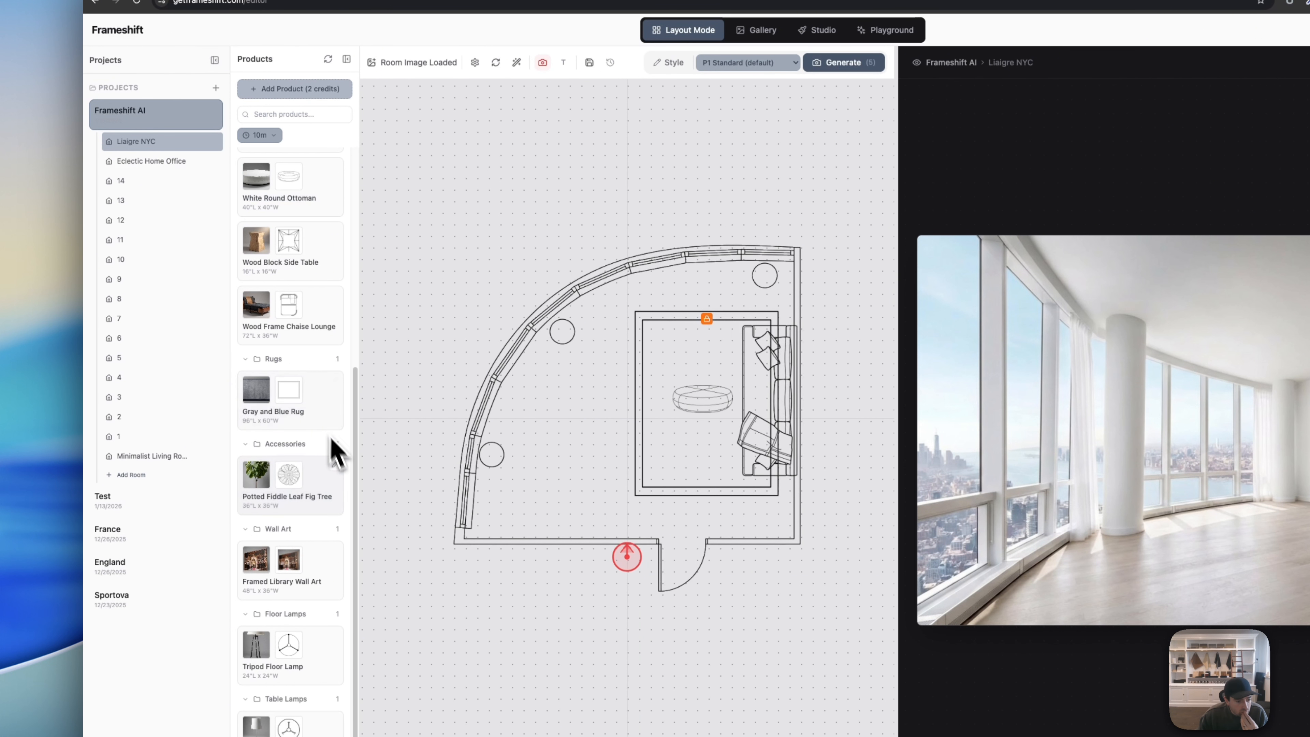
pyautogui.scroll(6, 313, 465)
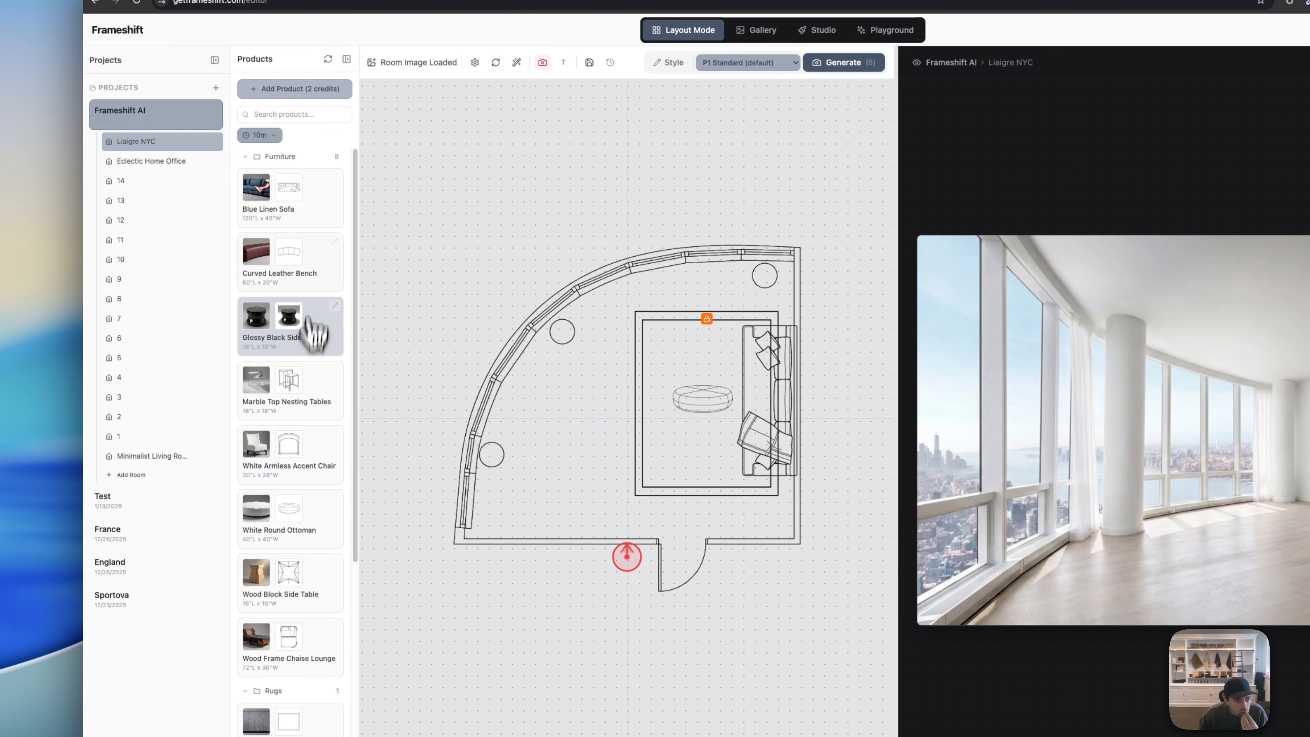
# Step: Rotate the Curved Leather Bench three steps clockwise and slide it to the rug's bottom edge
pyautogui.moveTo(569, 416); pyautogui.dragTo(693, 503)
pyautogui.click(582, 413)
pyautogui.click(583, 414)
pyautogui.click(583, 413)
pyautogui.click(583, 414)
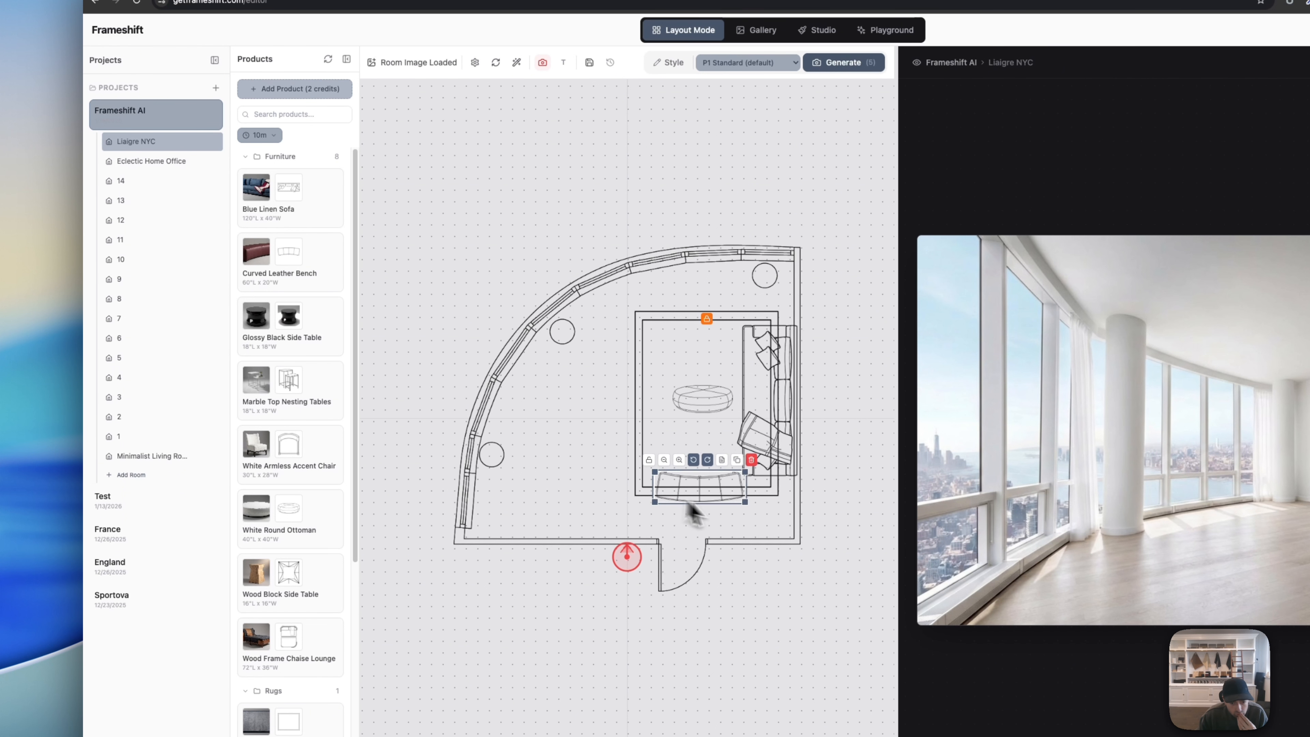
pyautogui.moveTo(694, 412); pyautogui.dragTo(684, 414)
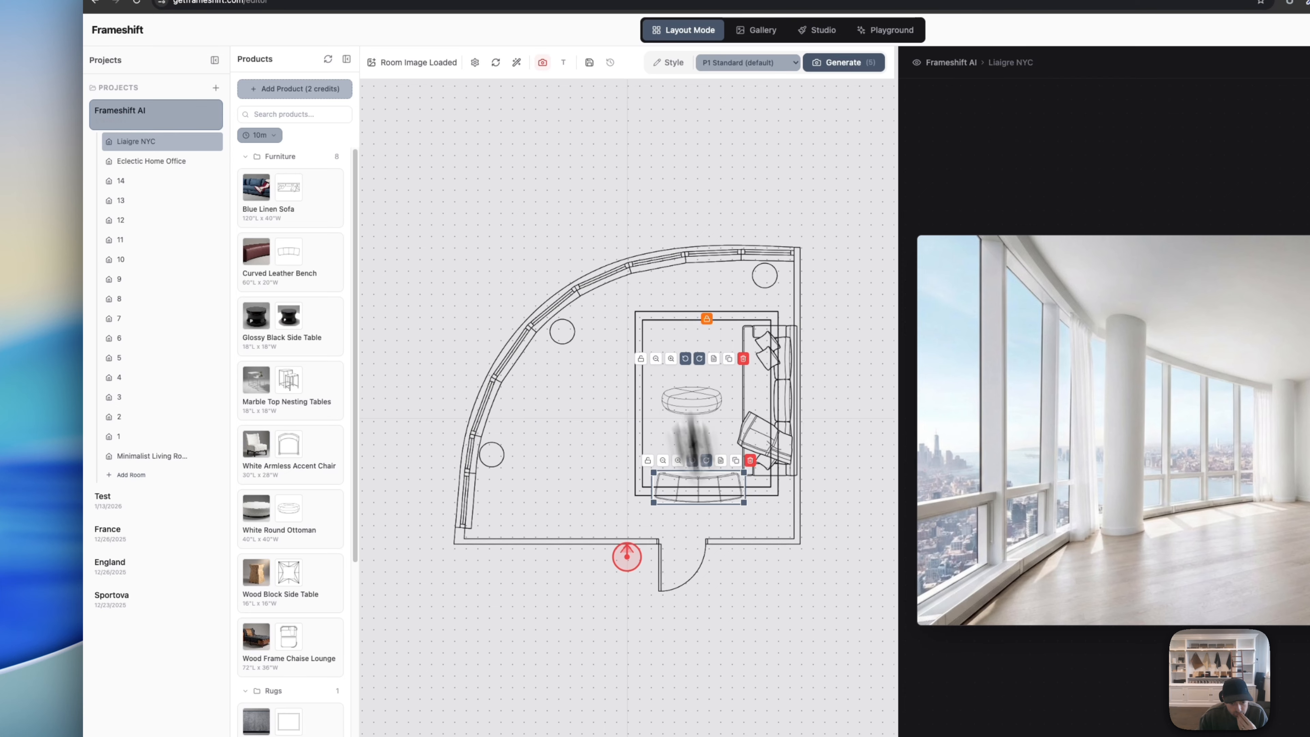
pyautogui.click(714, 555)
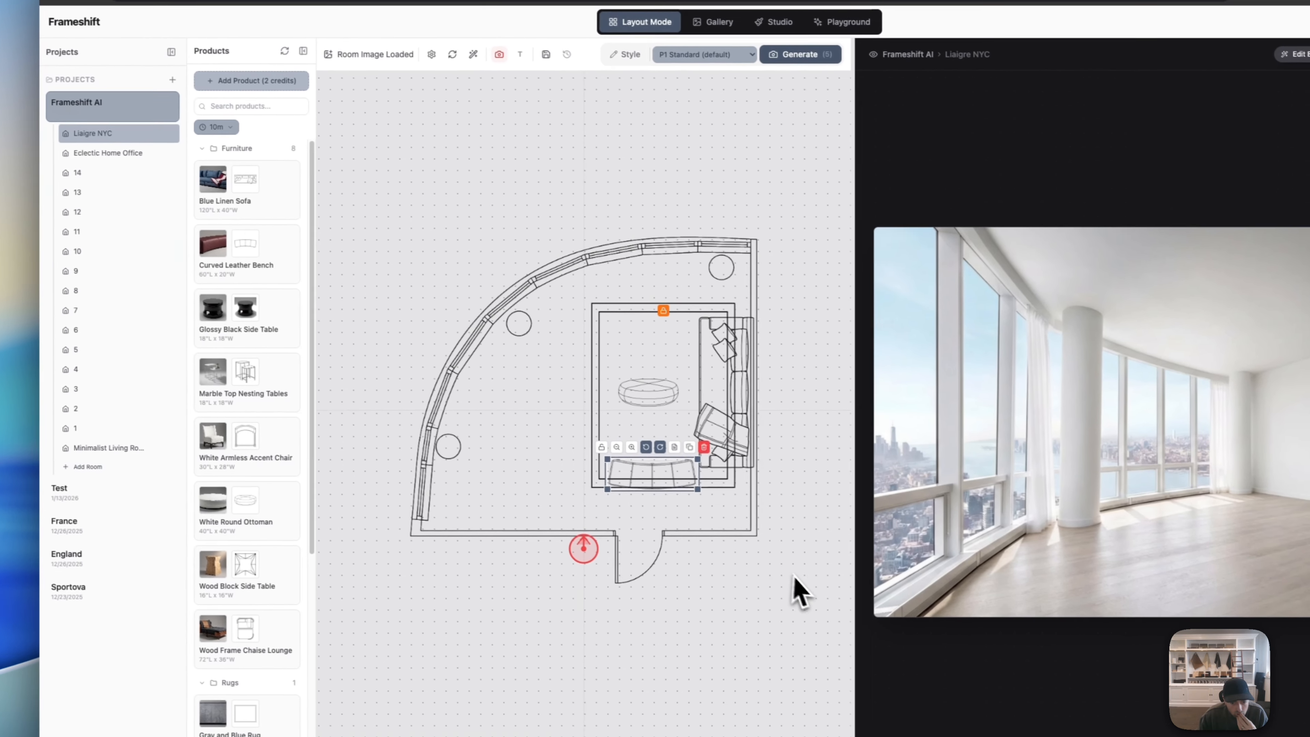
pyautogui.moveTo(692, 486); pyautogui.dragTo(692, 505)
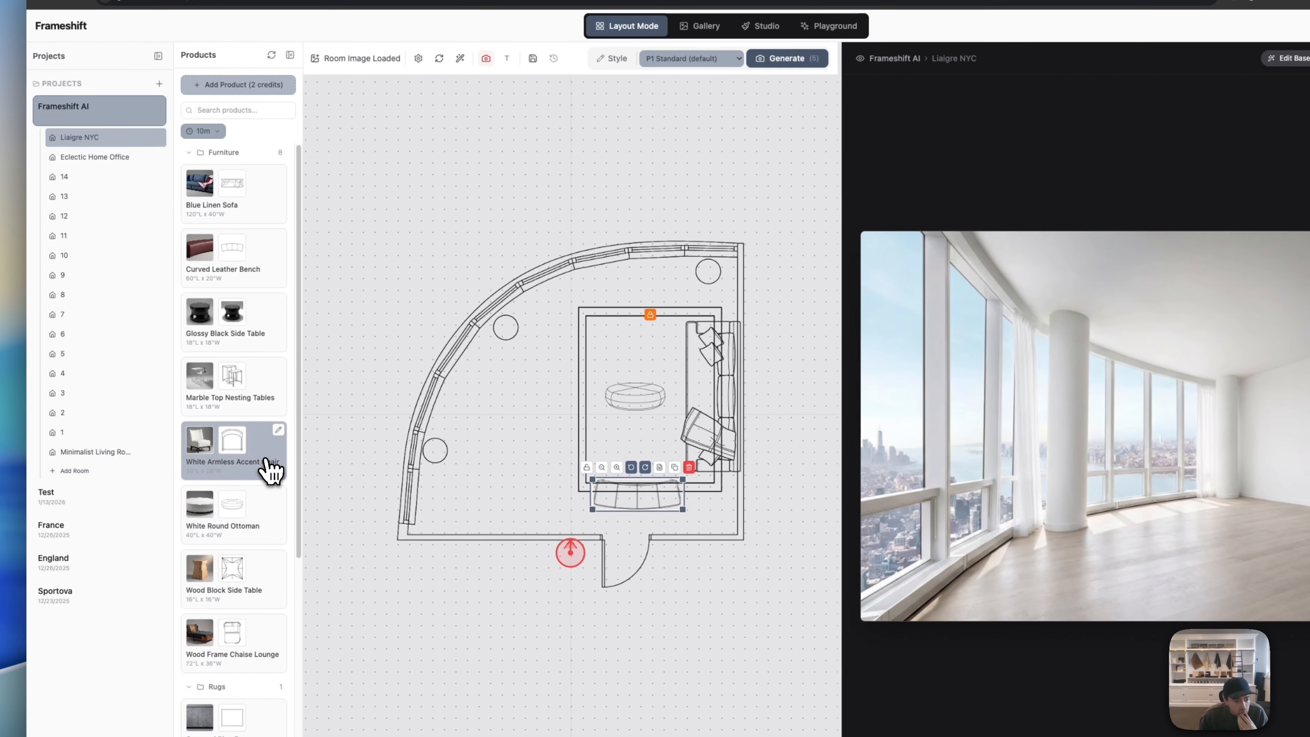
# Step: Place a White Armless Accent Chair at the rug's top-left corner and duplicate it
pyautogui.click(330, 505)
pyautogui.moveTo(516, 422); pyautogui.dragTo(669, 314)
pyautogui.click(642, 281)
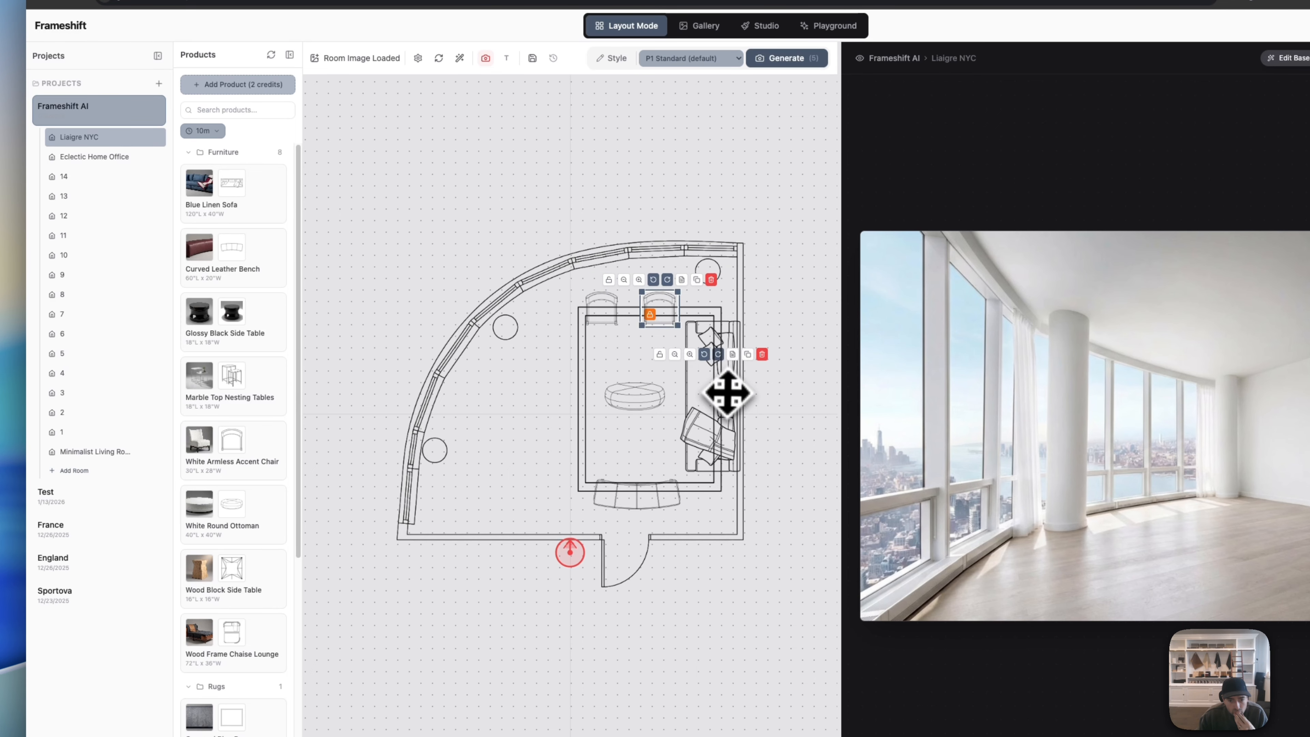
# Step: Shrink the sofa slightly and shift it a little right and down
pyautogui.click(728, 393)
pyautogui.click(675, 356)
pyautogui.moveTo(690, 399); pyautogui.dragTo(696, 402)
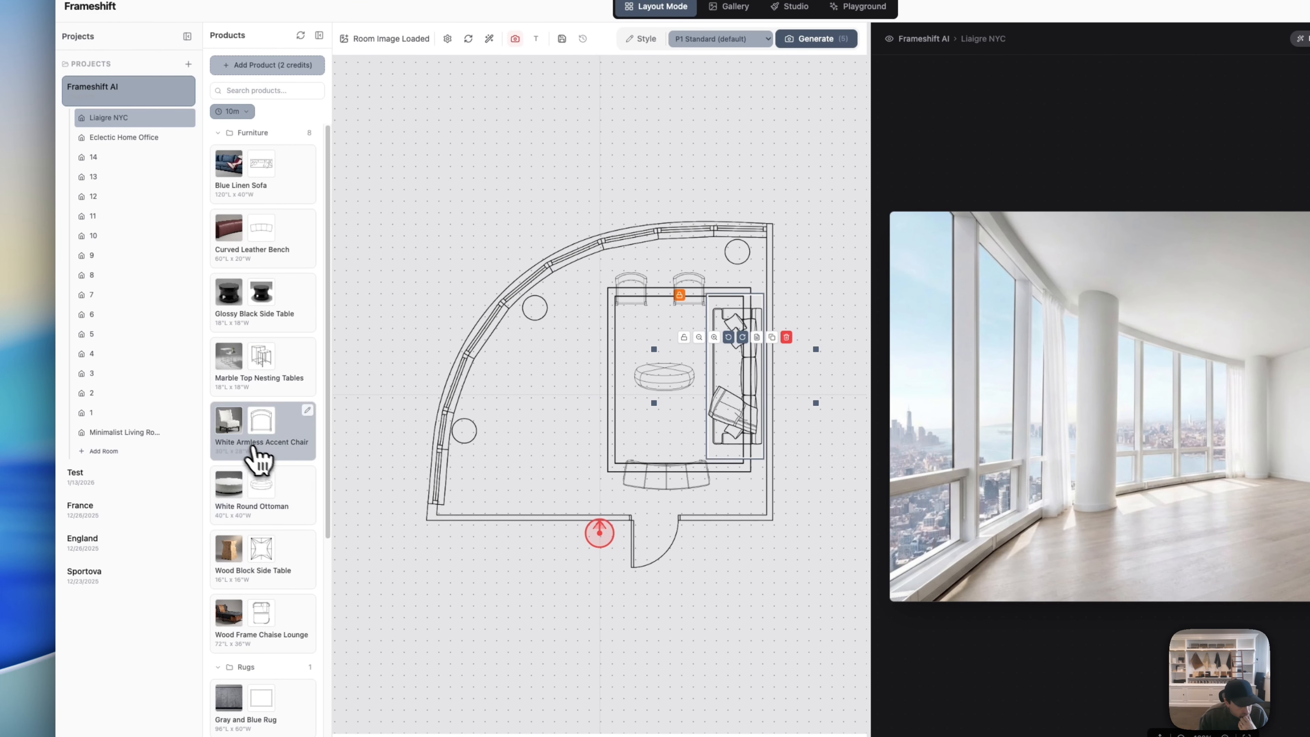
# Step: Move the nesting tables to the upper-right corner and enlarge them
pyautogui.moveTo(551, 404); pyautogui.dragTo(743, 292)
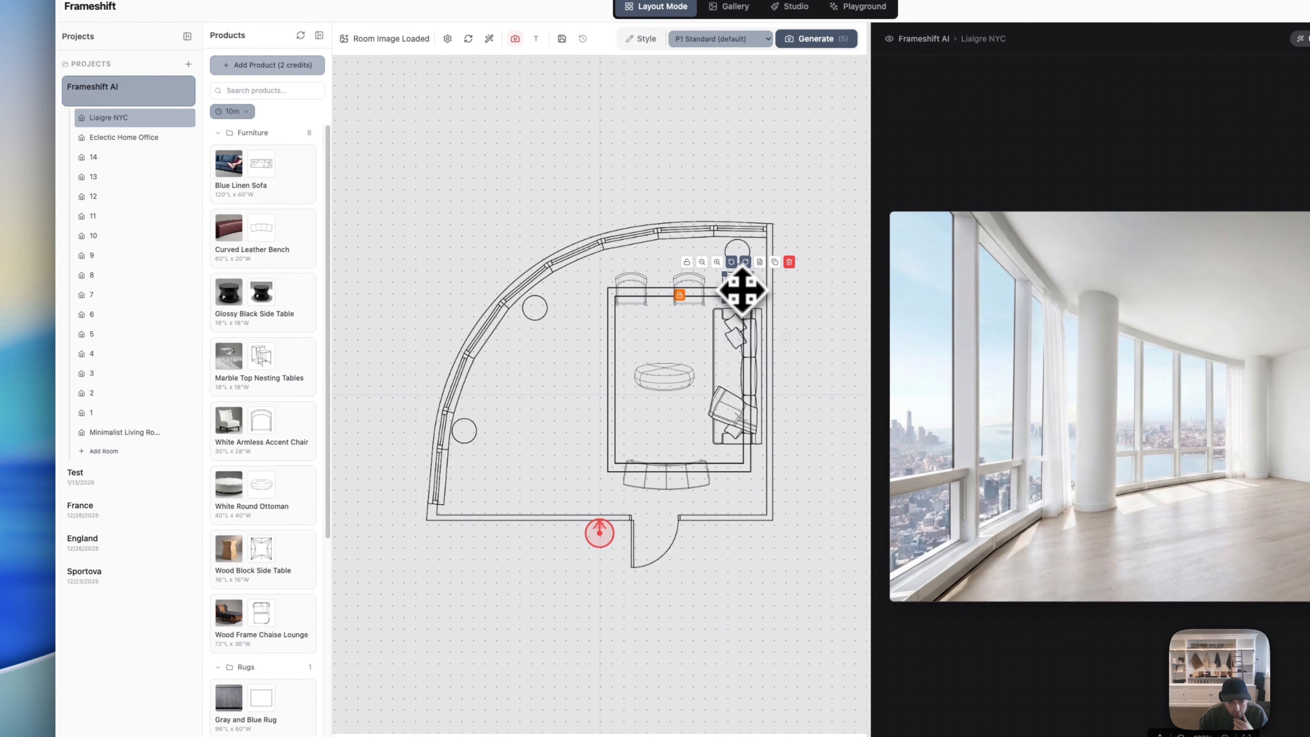
pyautogui.click(720, 262)
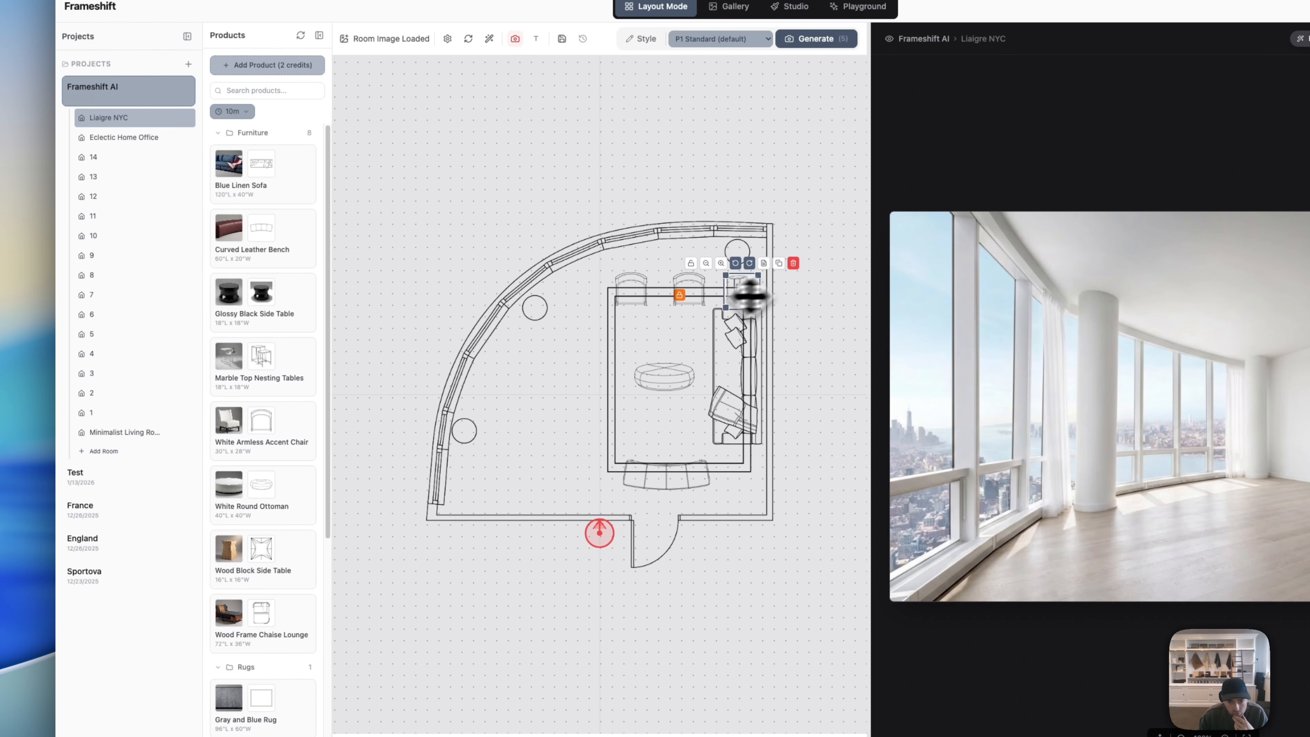
pyautogui.click(826, 257)
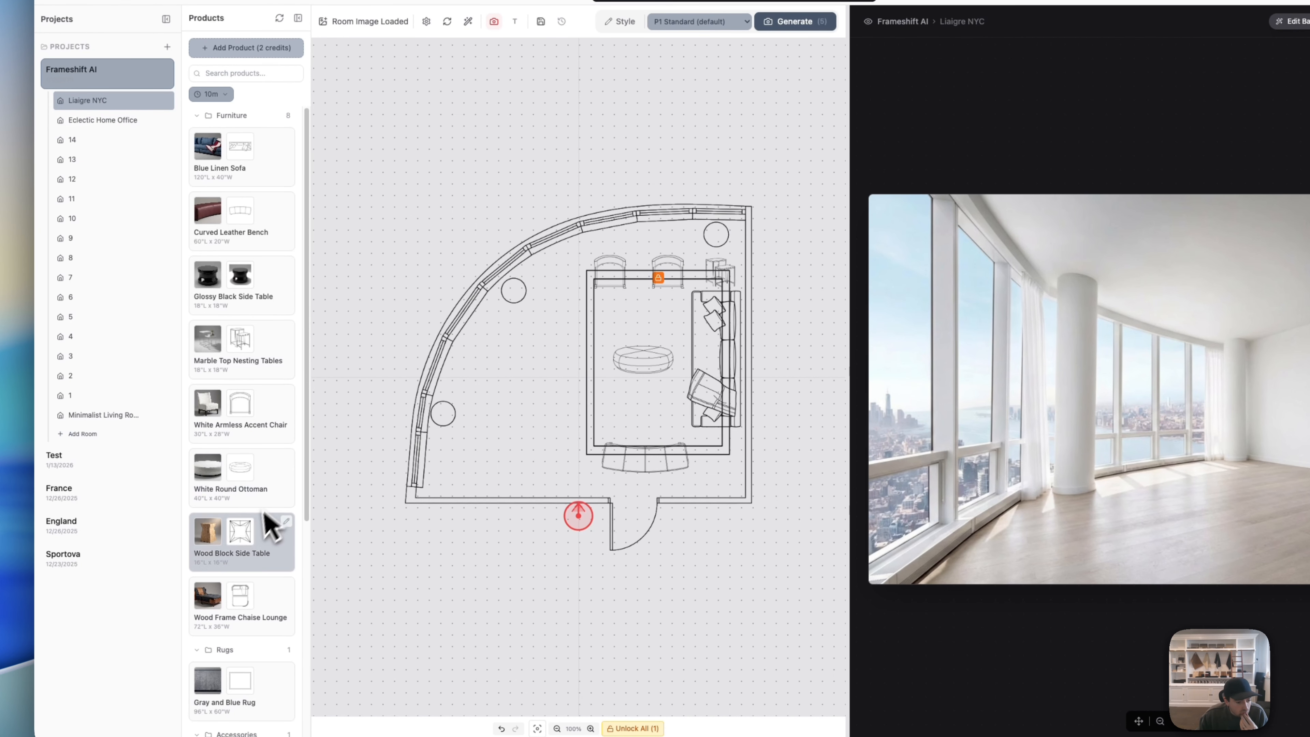
# Step: Add a Wood Block Side Table at the rug's top edge and a Wood Frame Chaise Lounge on the room's left side
pyautogui.click(277, 556)
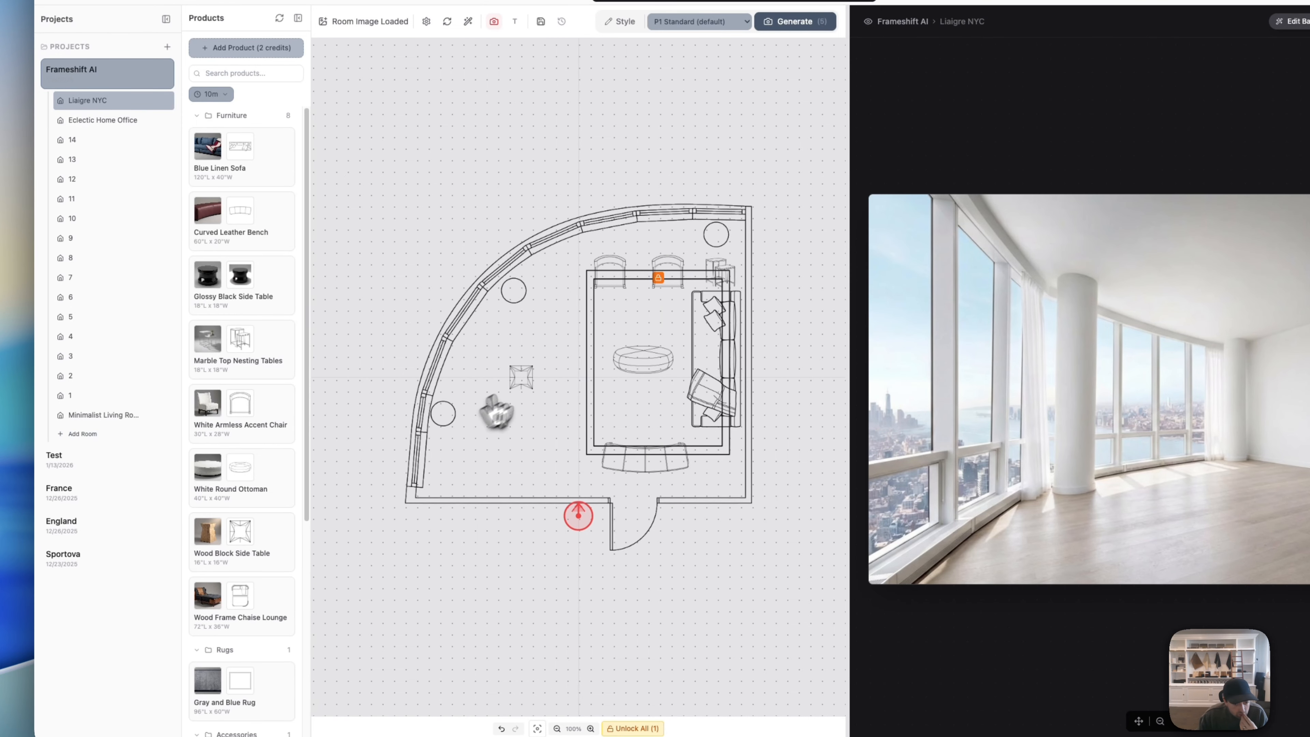
pyautogui.moveTo(521, 376); pyautogui.dragTo(601, 283)
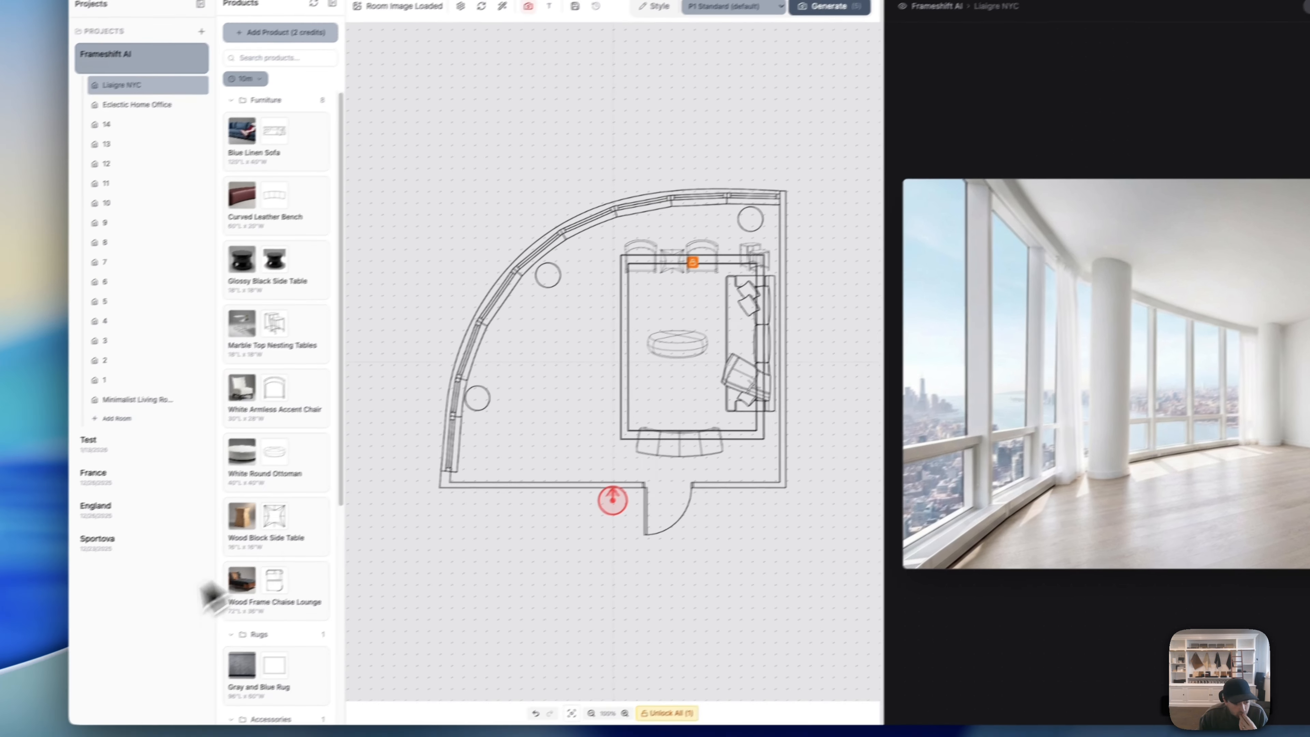
pyautogui.click(260, 617)
pyautogui.moveTo(565, 388); pyautogui.dragTo(583, 390)
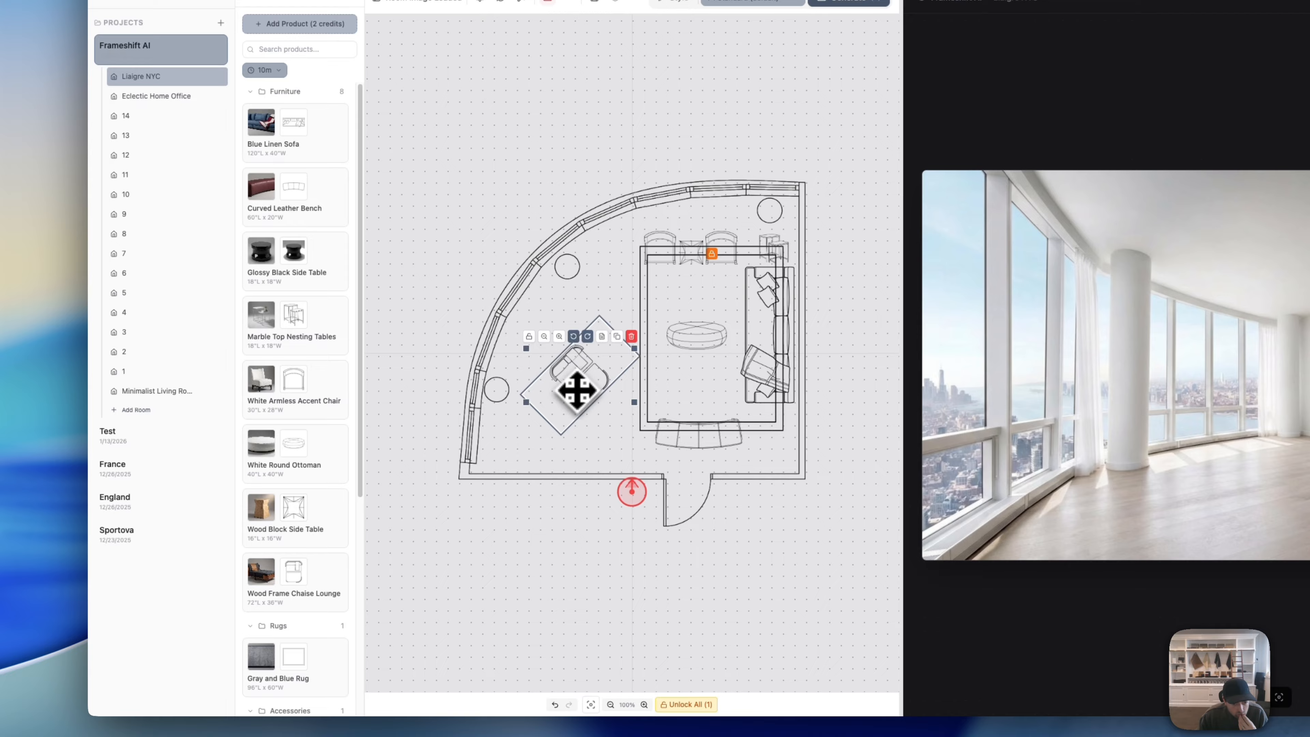
pyautogui.moveTo(580, 386); pyautogui.dragTo(537, 396)
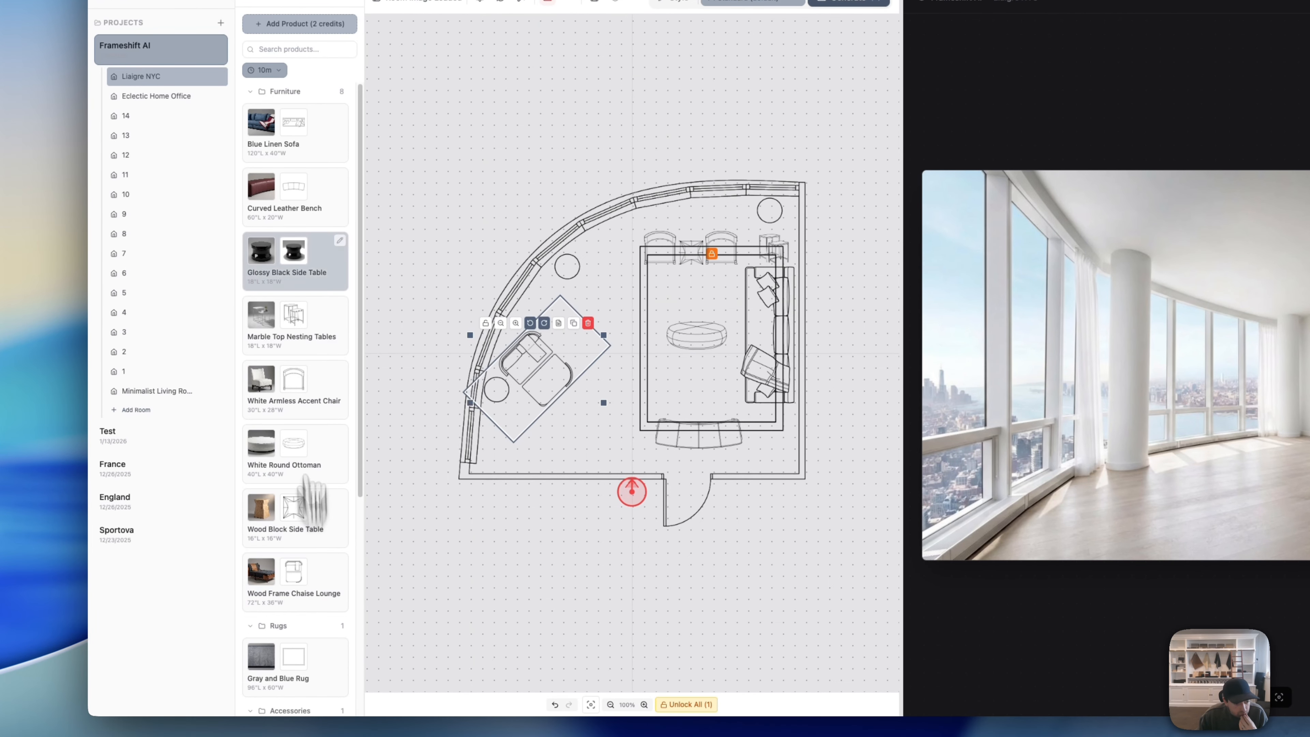
# Step: Try the Glossy Black Side Table beside the chaise, then delete it from the plan
pyautogui.moveTo(321, 284); pyautogui.dragTo(572, 346)
pyautogui.click(600, 388)
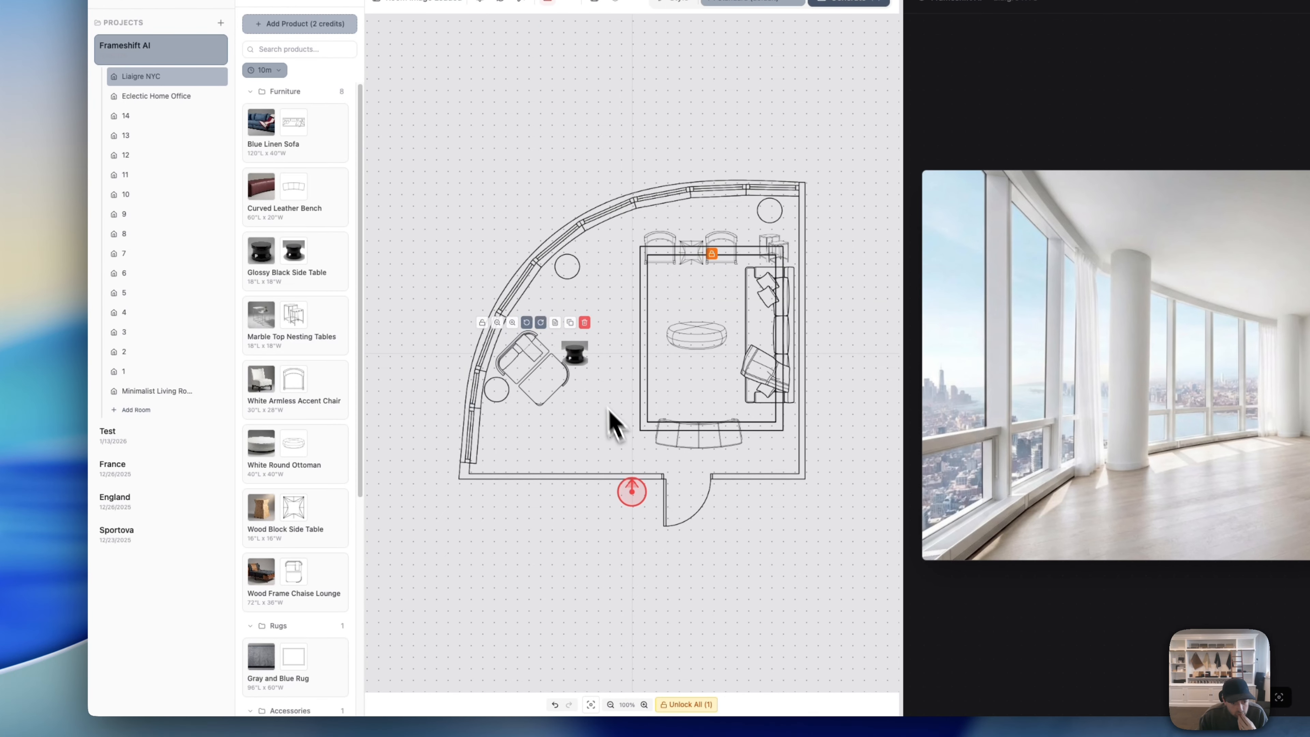
pyautogui.click(580, 354)
pyautogui.click(580, 413)
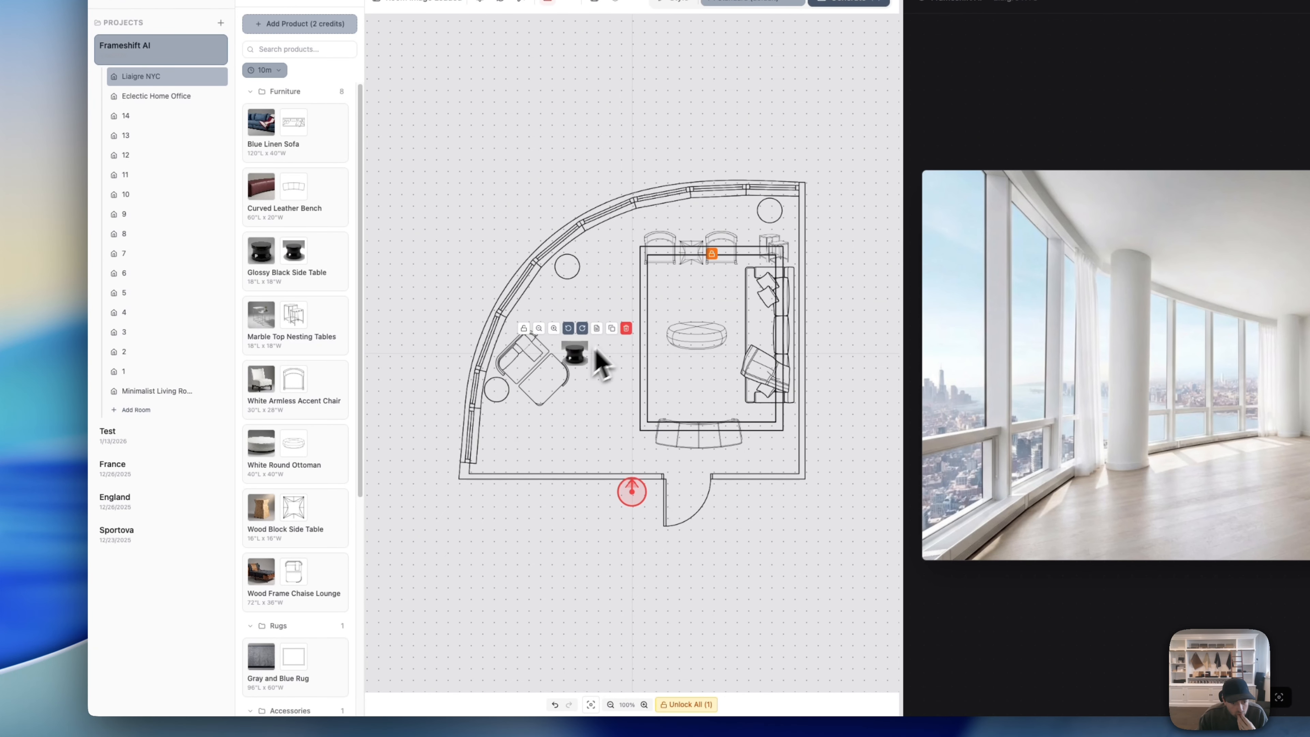
pyautogui.click(627, 329)
# Step: Regenerate the Glossy Black Side Table's top-down view with the instruction 'show'
pyautogui.click(340, 242)
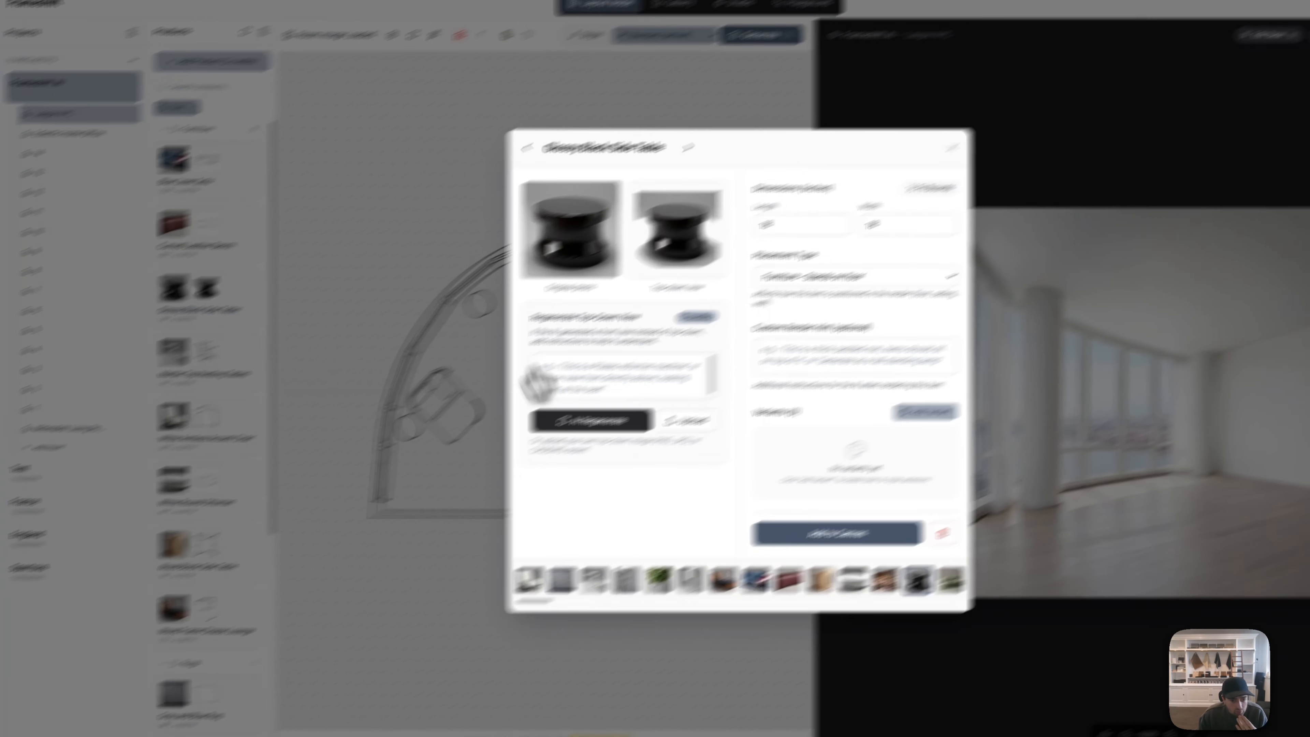
pyautogui.click(505, 439)
pyautogui.write('show top down view')
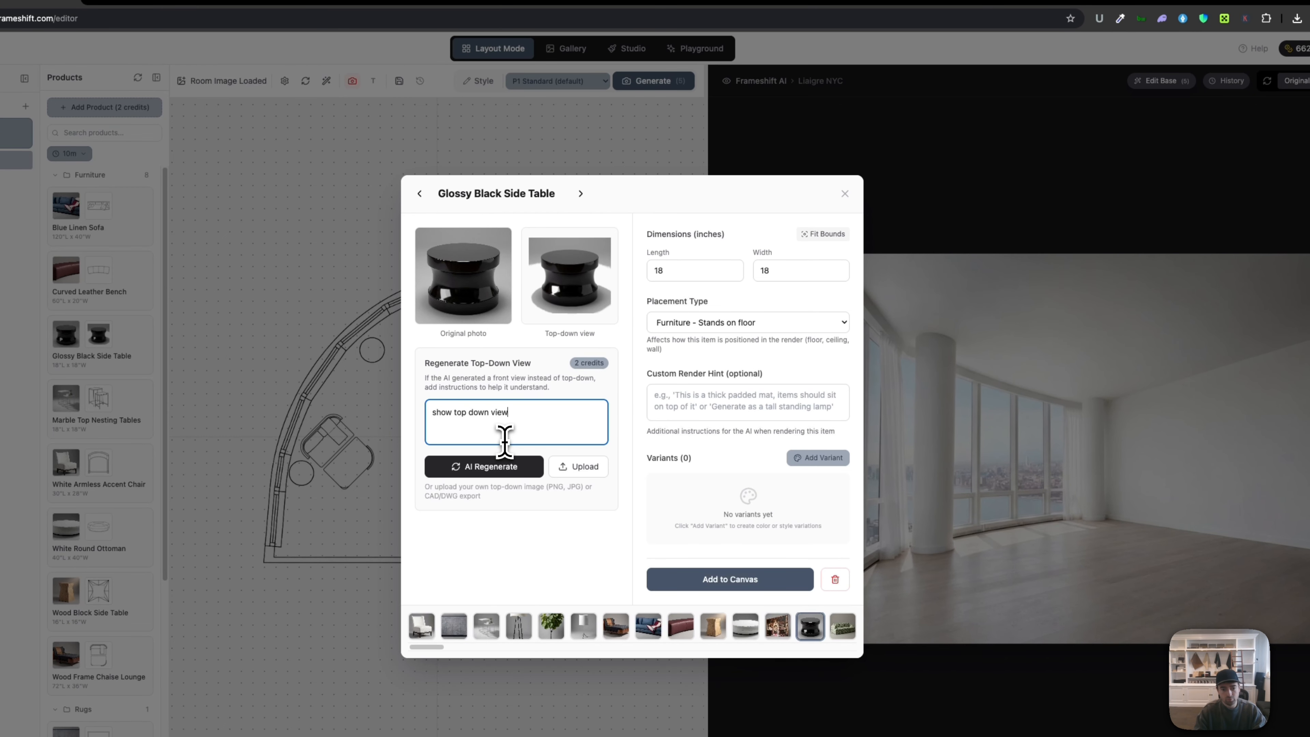
pyautogui.click(498, 466)
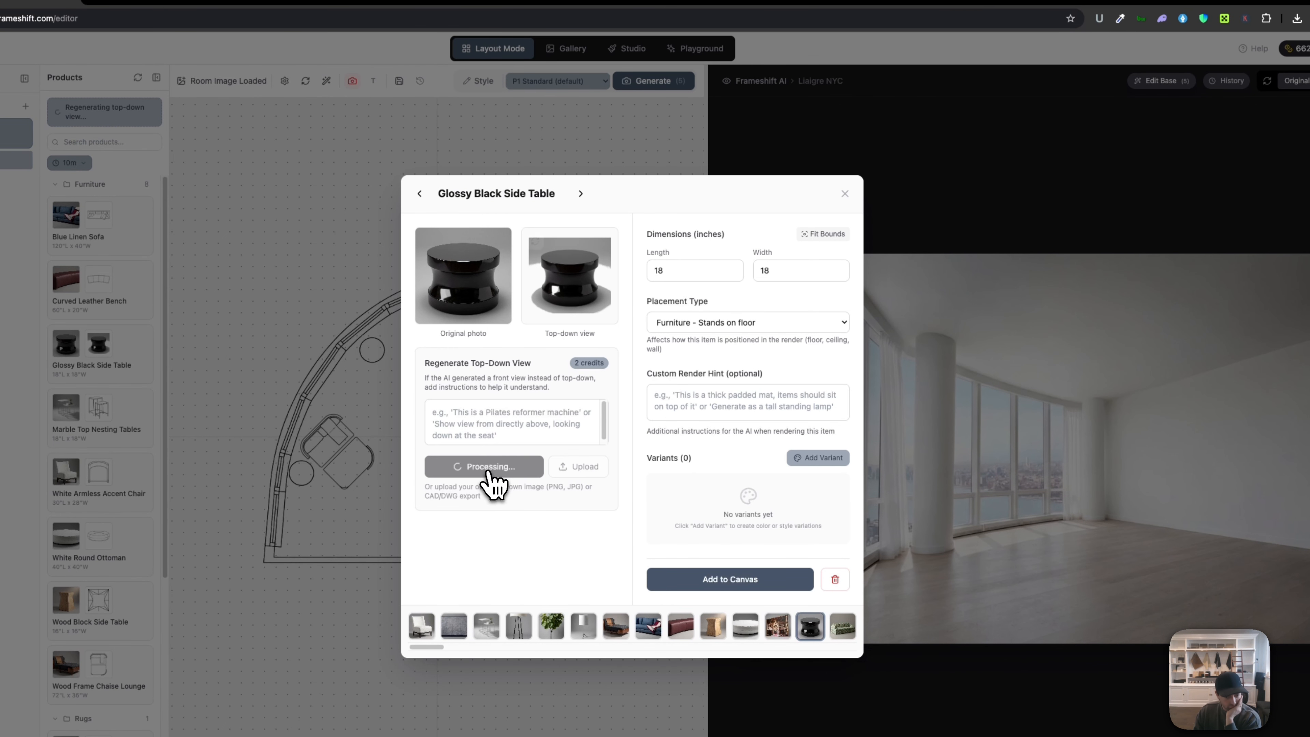
pyautogui.click(875, 209)
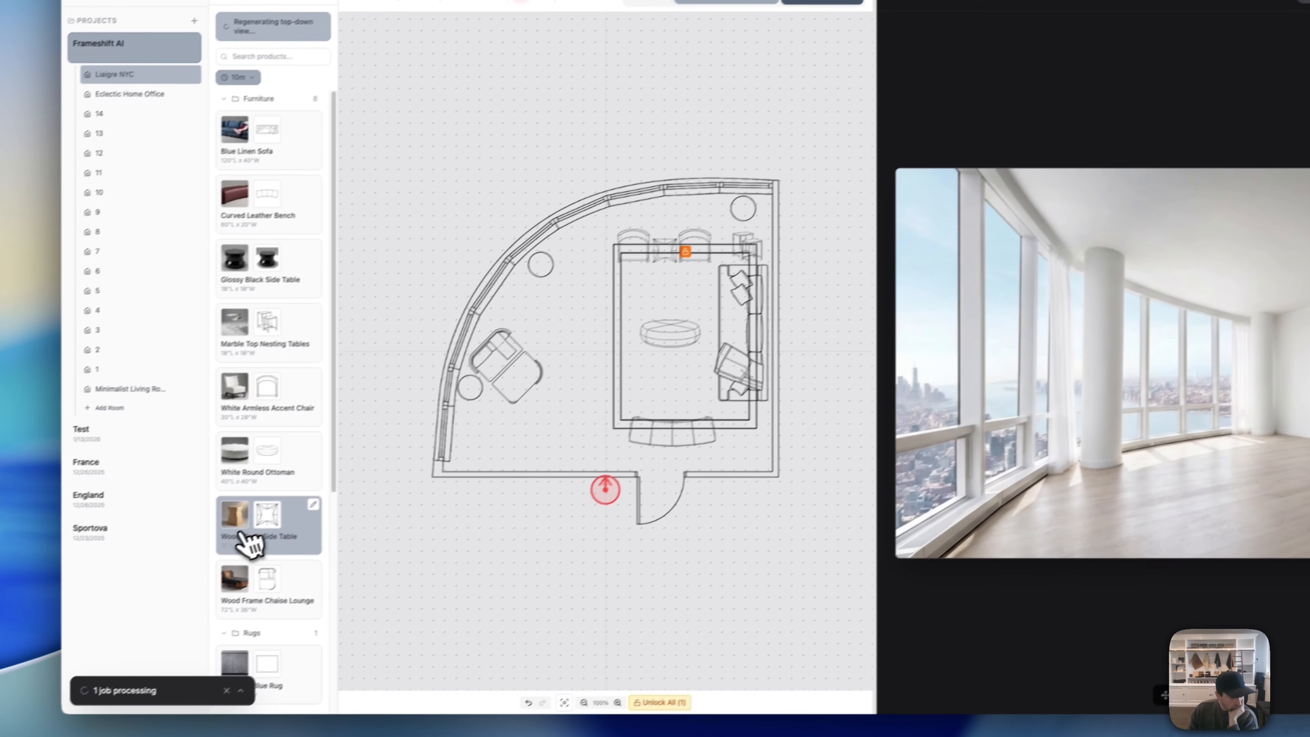
# Step: Place the Potted Fiddle Leaf Fig Tree beside the curved window wall
pyautogui.scroll(-4, 286, 555)
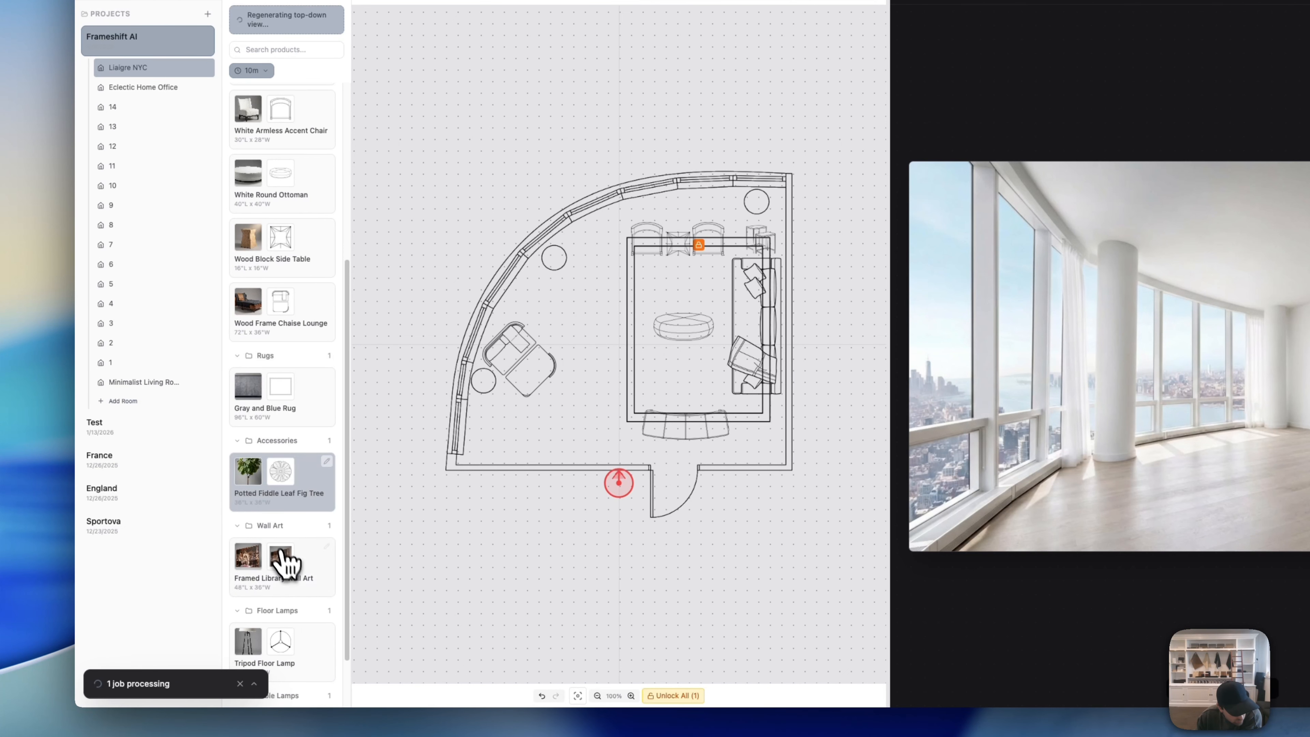
pyautogui.click(319, 504)
pyautogui.moveTo(564, 355); pyautogui.dragTo(538, 296)
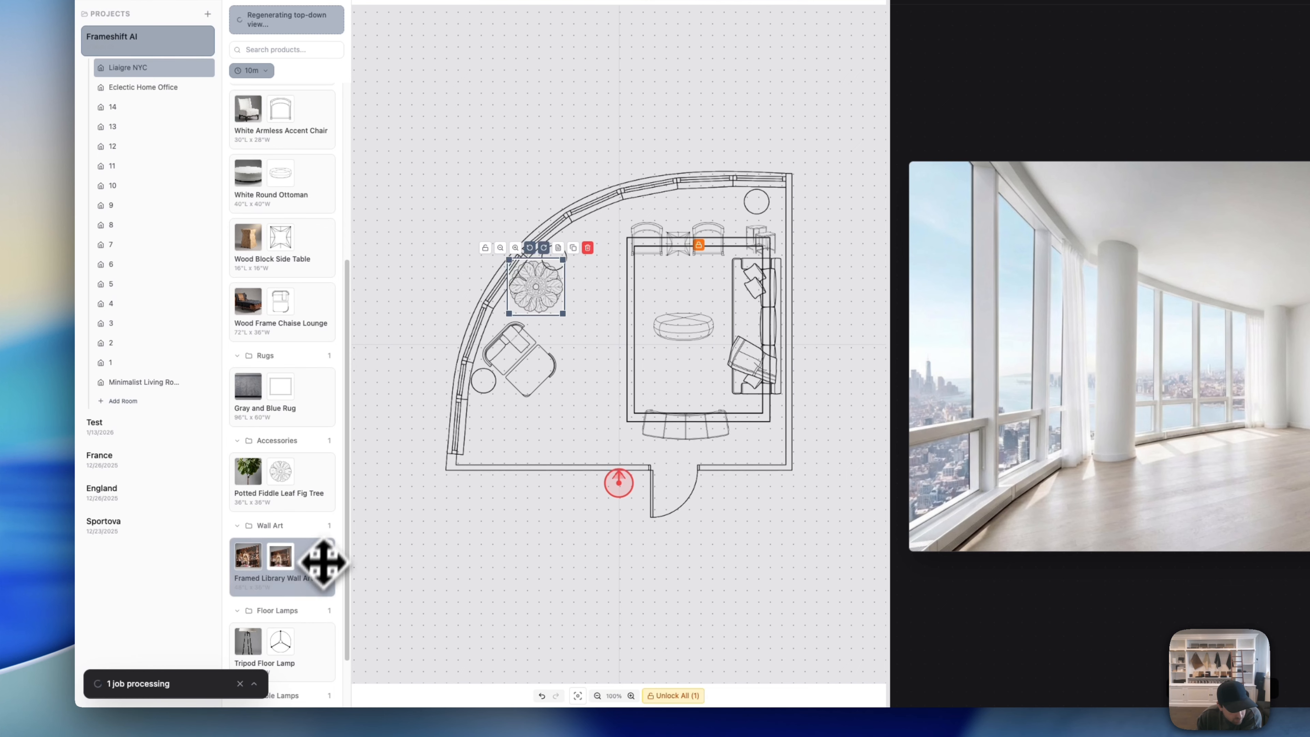
pyautogui.click(327, 547)
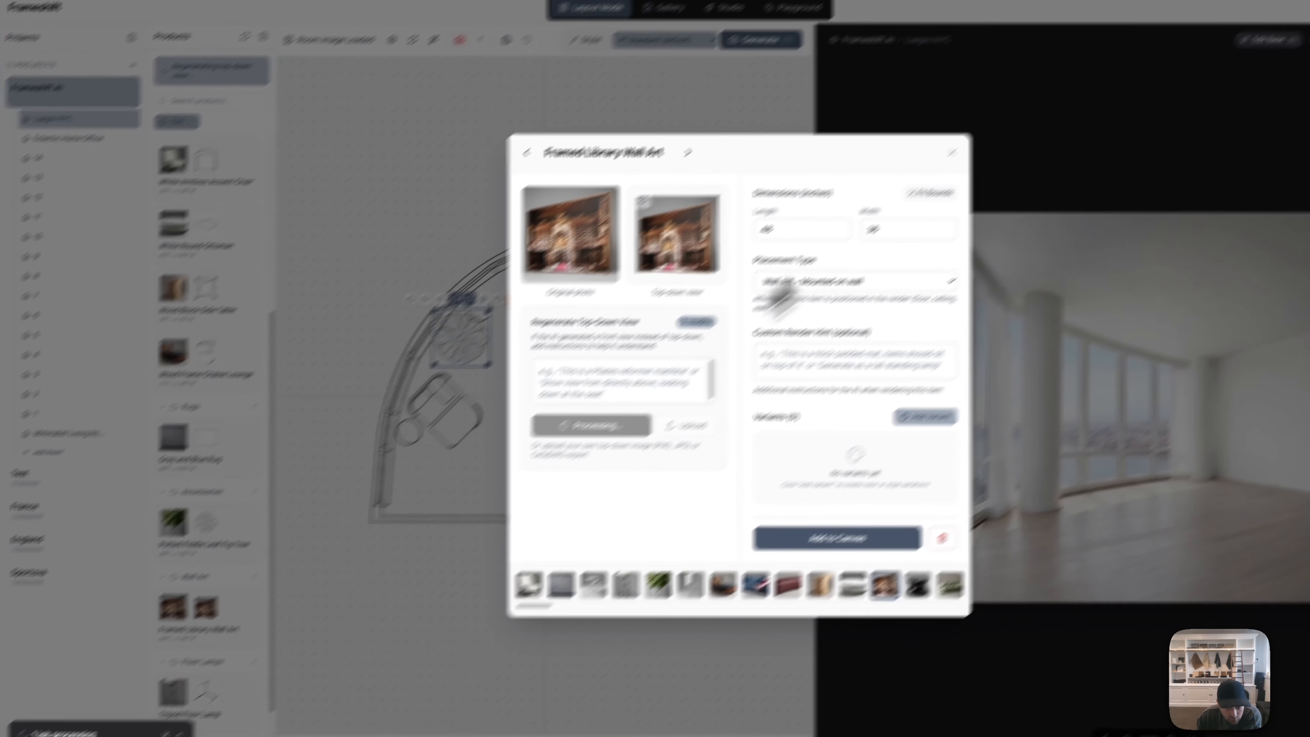
pyautogui.click(1027, 101)
# Step: Add the Tripod Floor Lamp at the seating area's lower-right corner
pyautogui.click(285, 646)
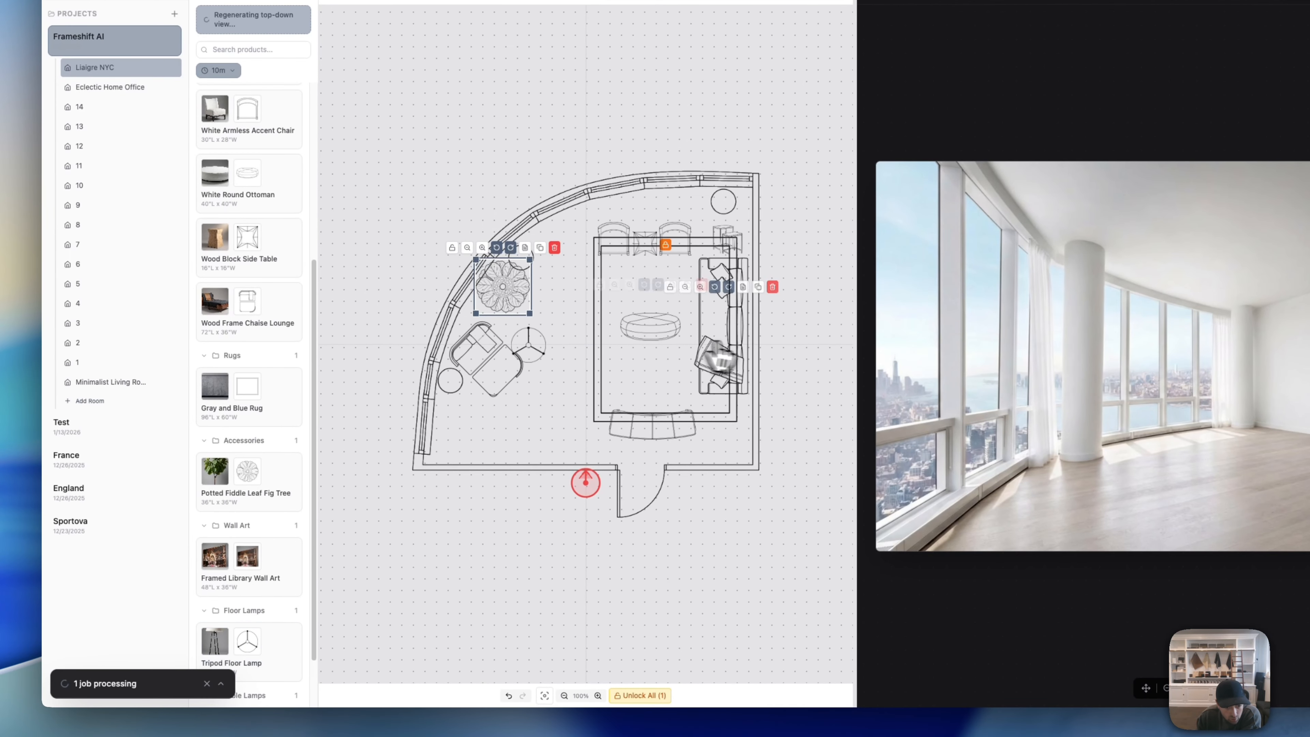
pyautogui.moveTo(538, 353); pyautogui.dragTo(739, 424)
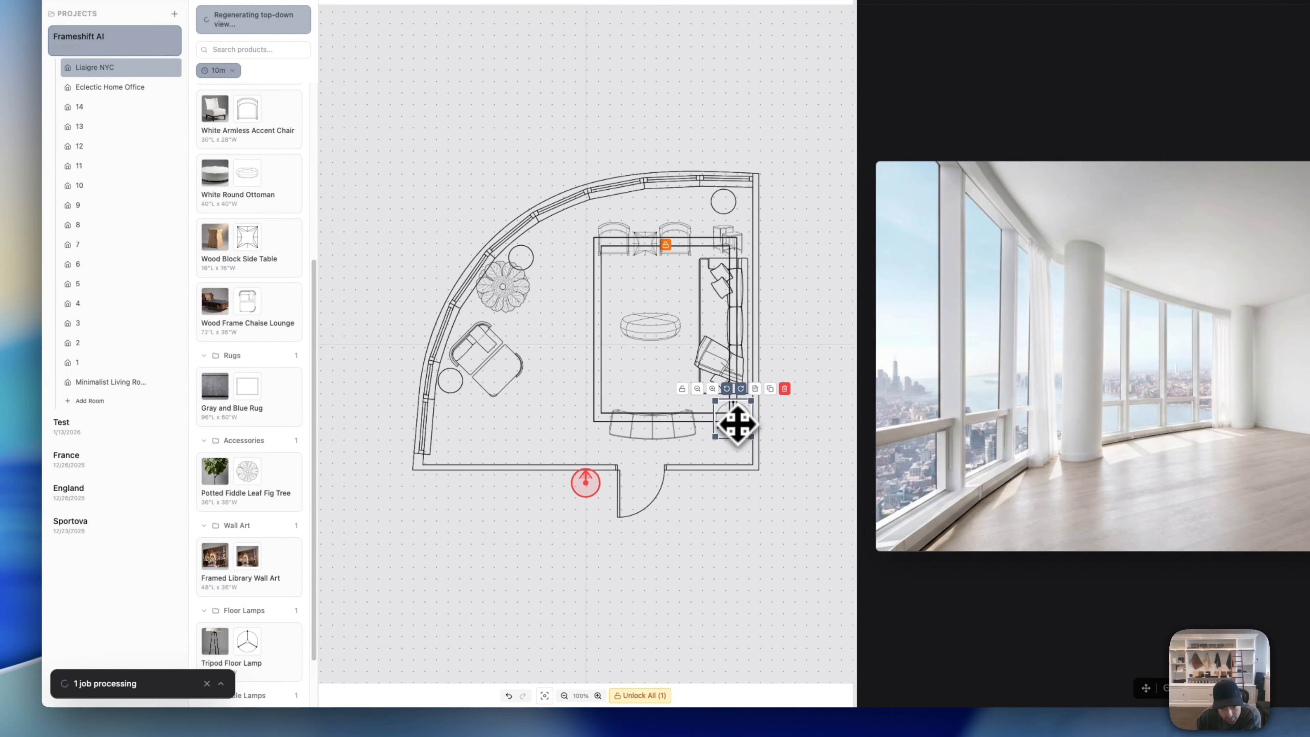
pyautogui.scroll(-1, 292, 547)
pyautogui.scroll(-1, 288, 547)
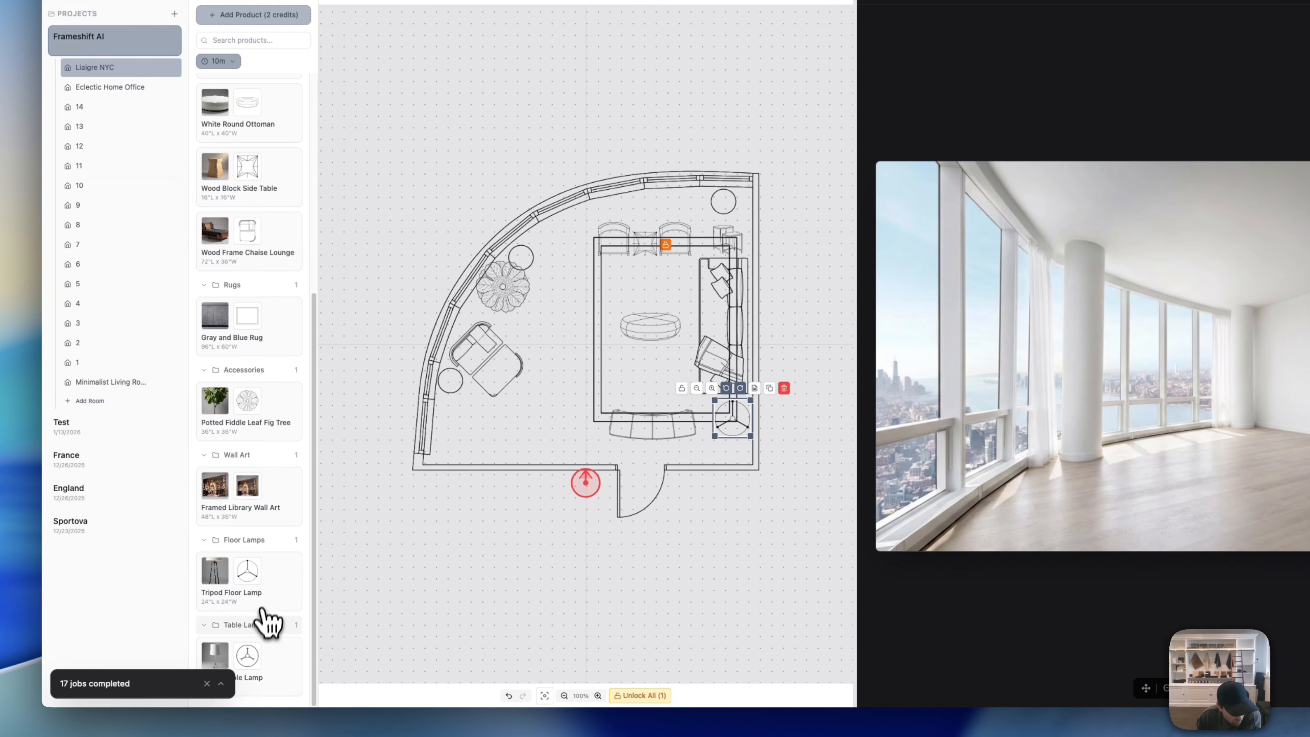
# Step: Add the Tripod Table Lamp beside the top-right chair and bring up the overlapping-items picker
pyautogui.click(278, 681)
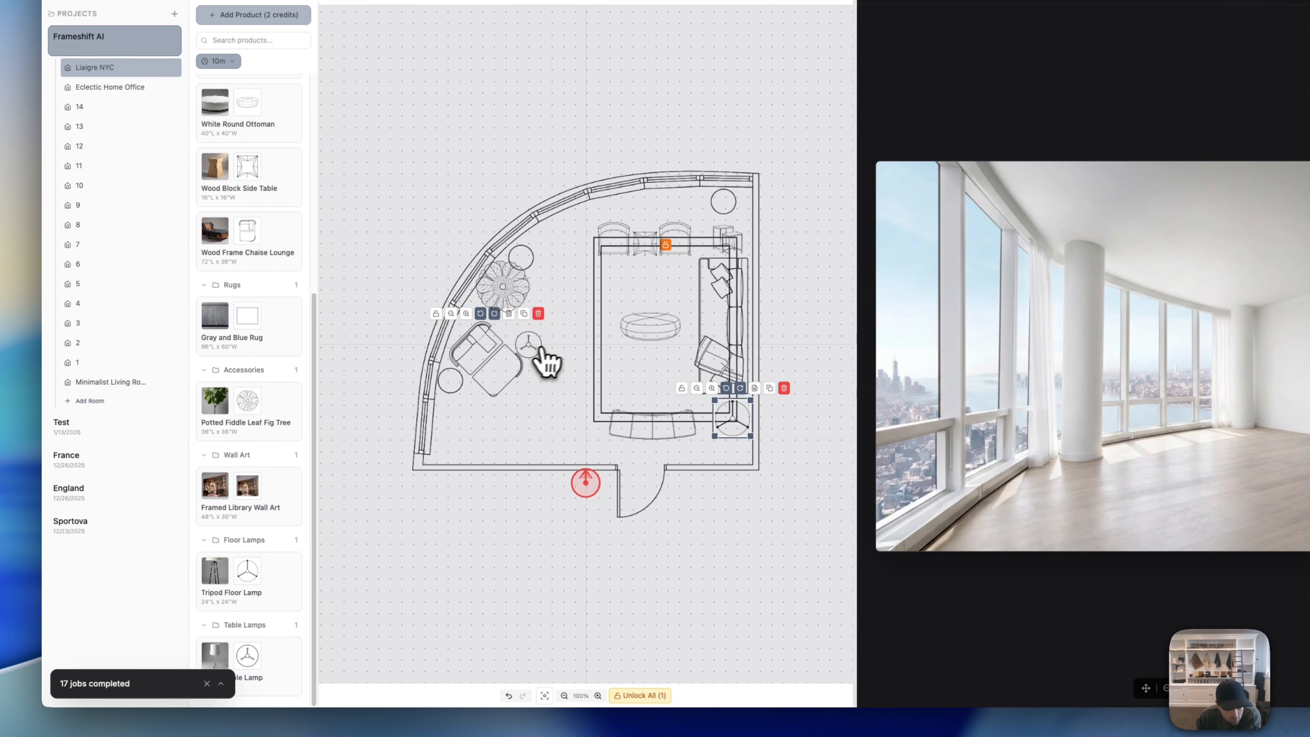
pyautogui.moveTo(542, 360); pyautogui.dragTo(736, 241)
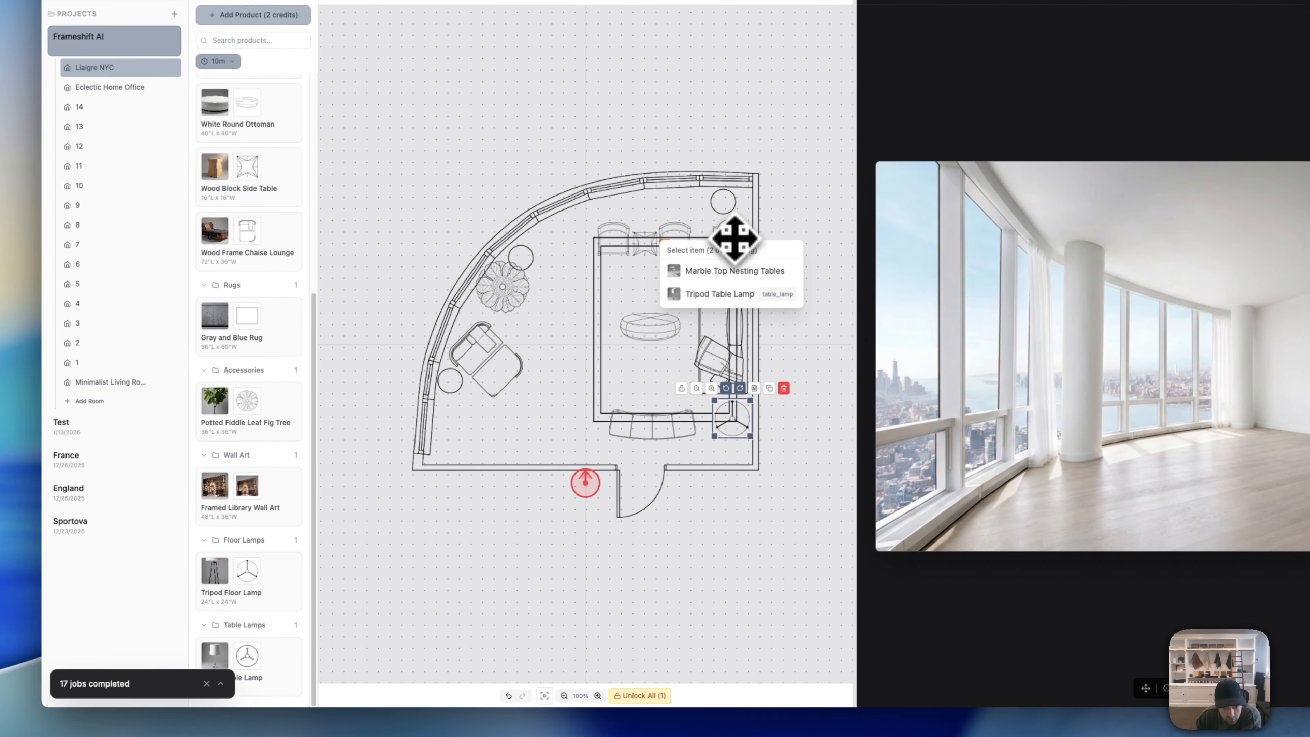
pyautogui.click(796, 206)
pyautogui.click(696, 254)
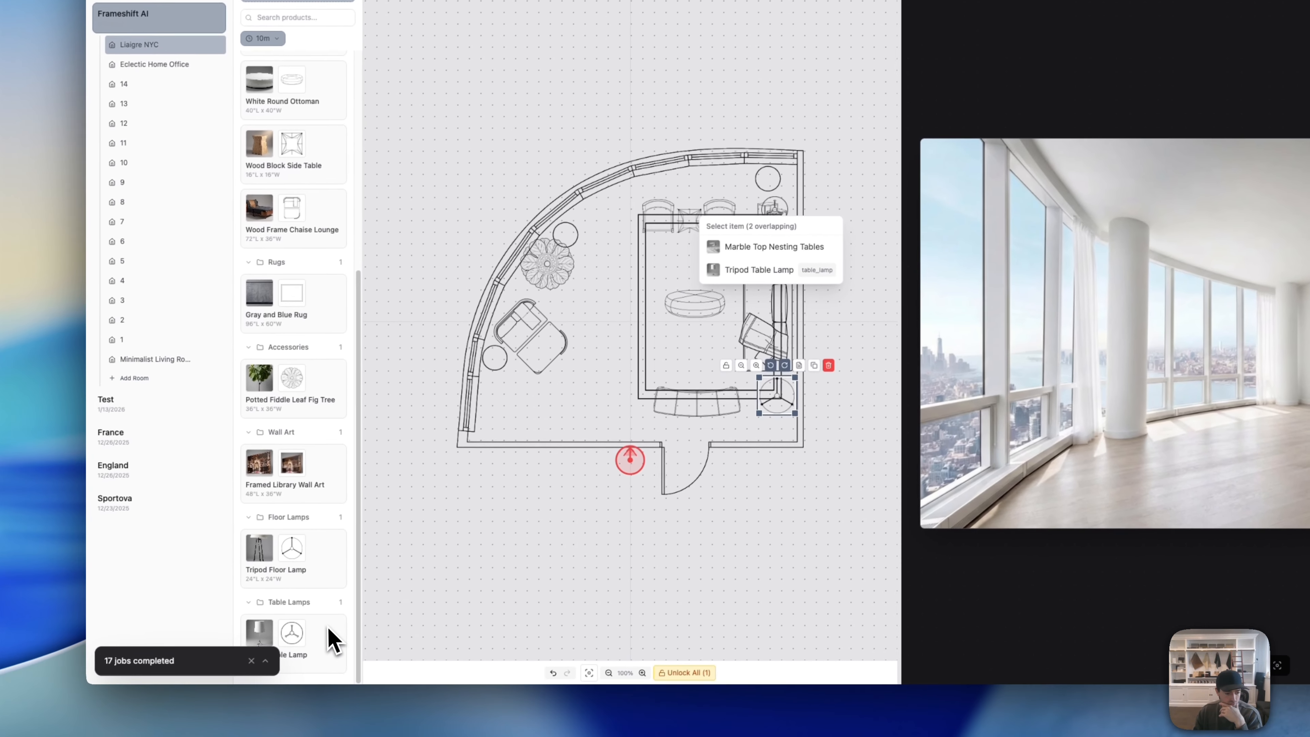
# Step: Enter the render hint 'Sits on top of side table' for the Tripod Table Lamp
pyautogui.click(334, 640)
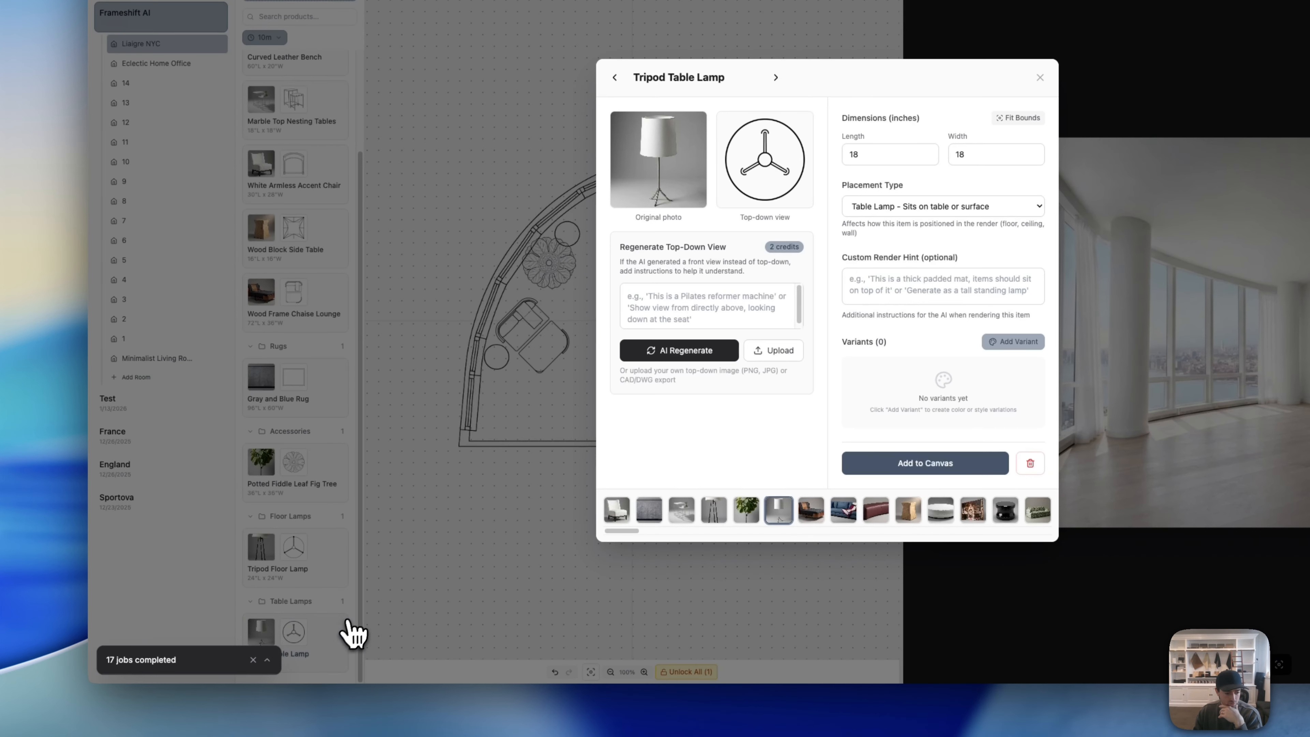
pyautogui.click(894, 206)
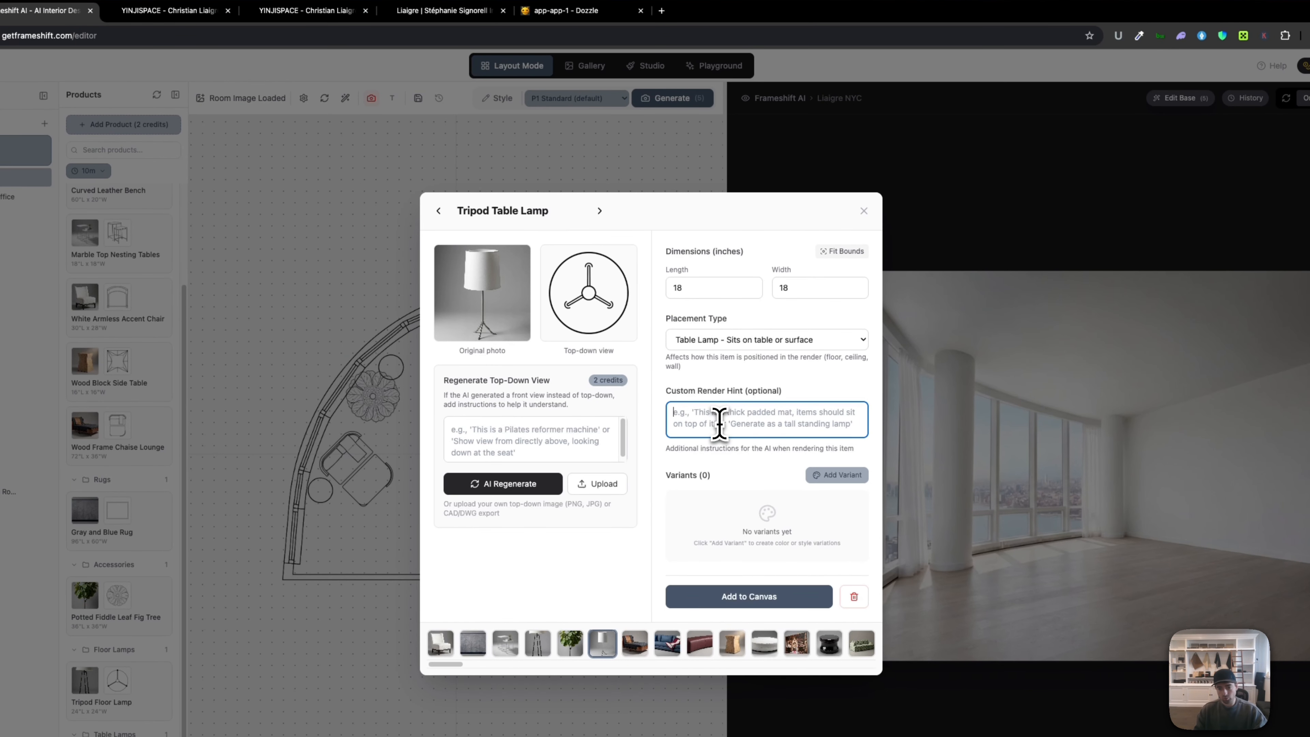
pyautogui.moveTo(786, 391); pyautogui.dragTo(682, 395)
pyautogui.click(705, 442)
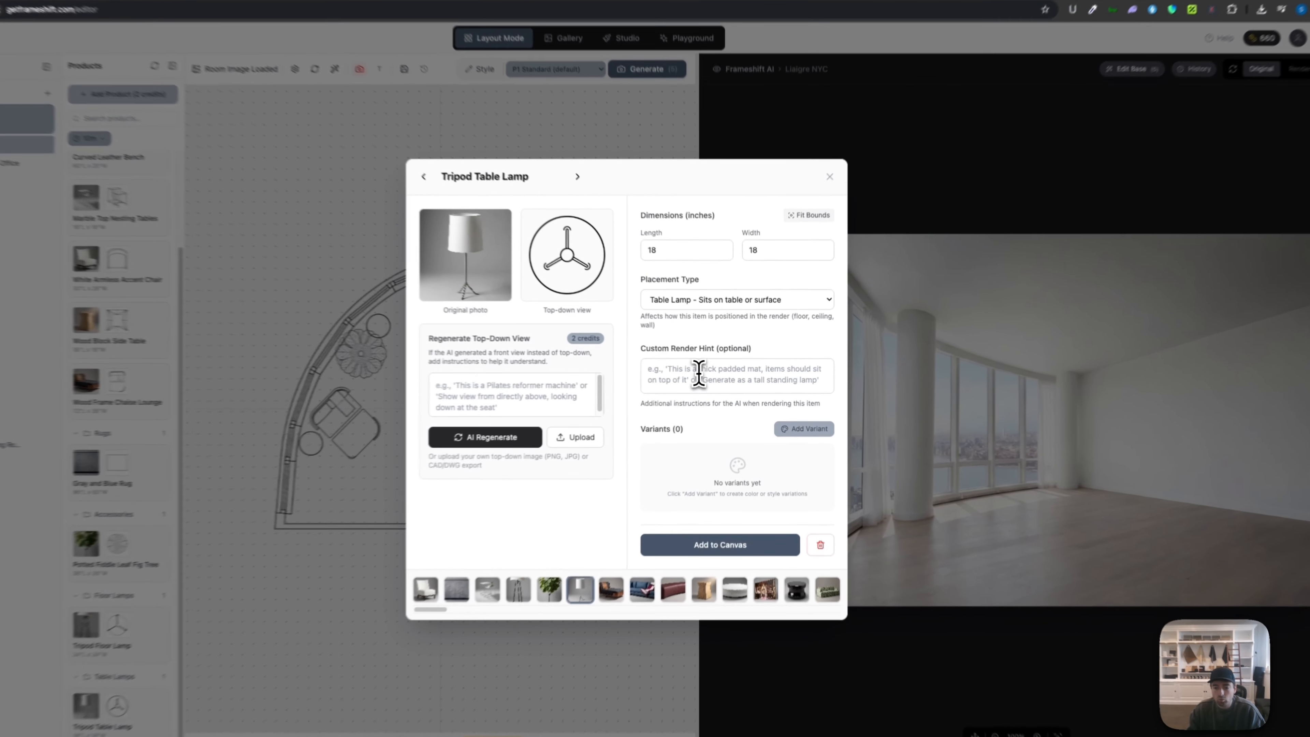
pyautogui.click(713, 374)
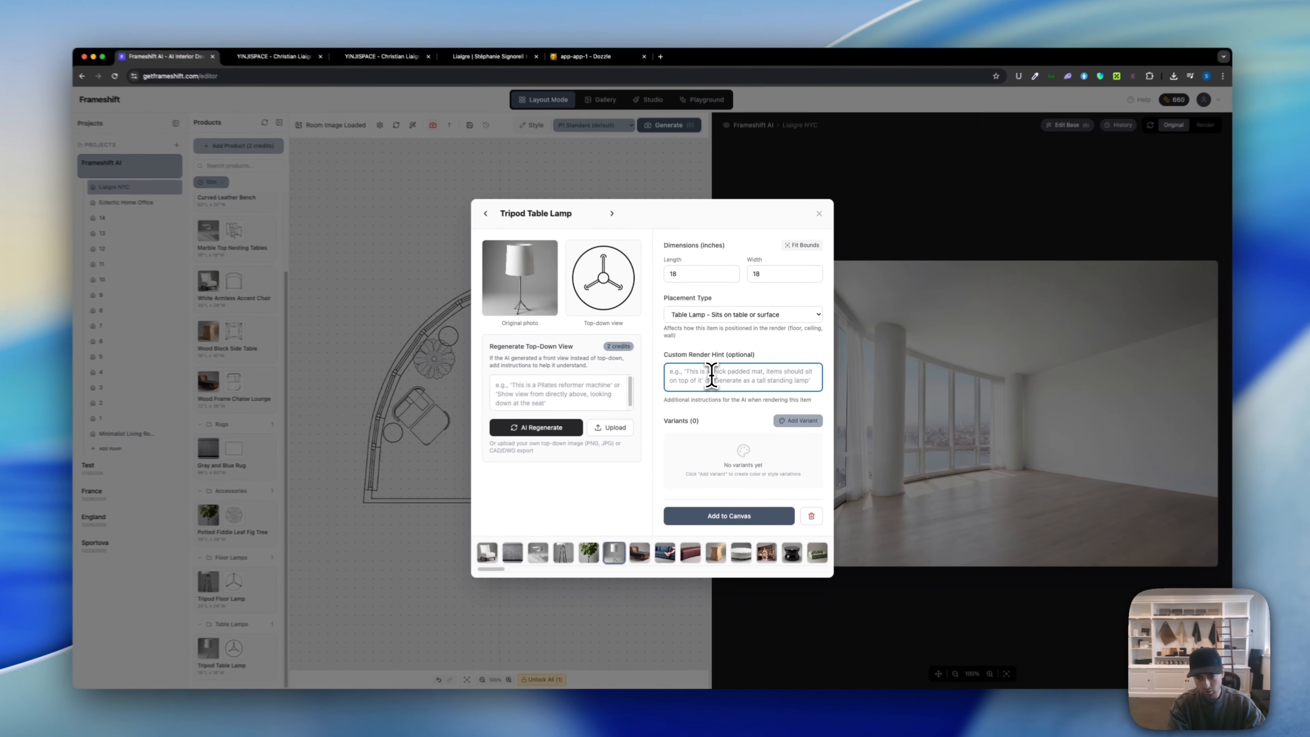
pyautogui.write('Sits on top of side table.')
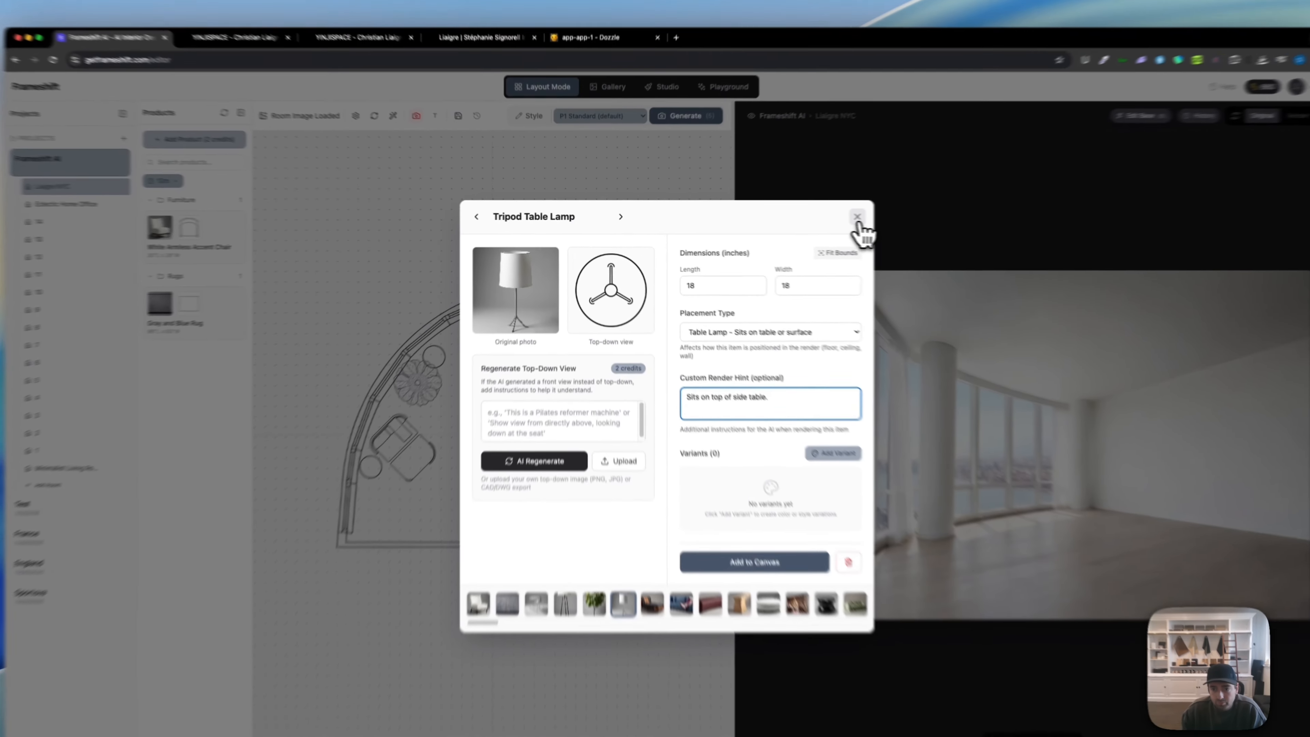
pyautogui.click(818, 216)
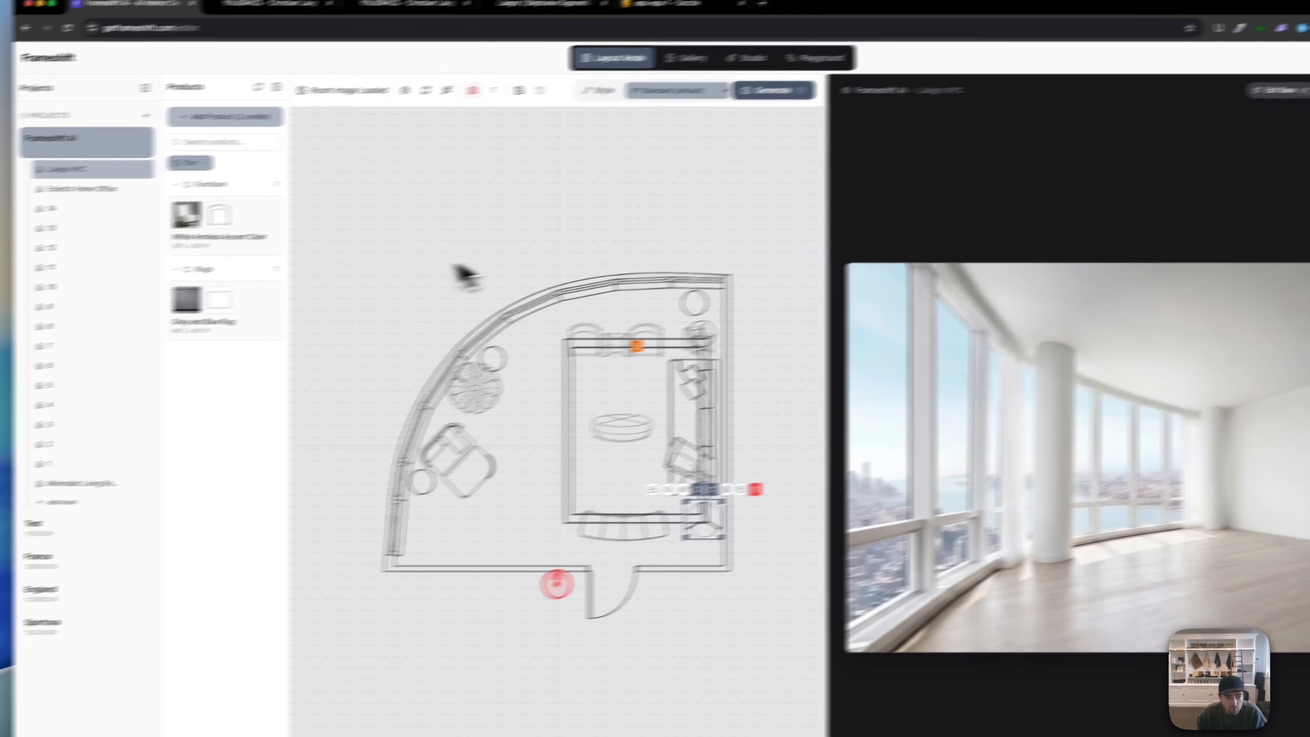
# Step: Filter the product list to items added in the Last 30 min
pyautogui.click(271, 150)
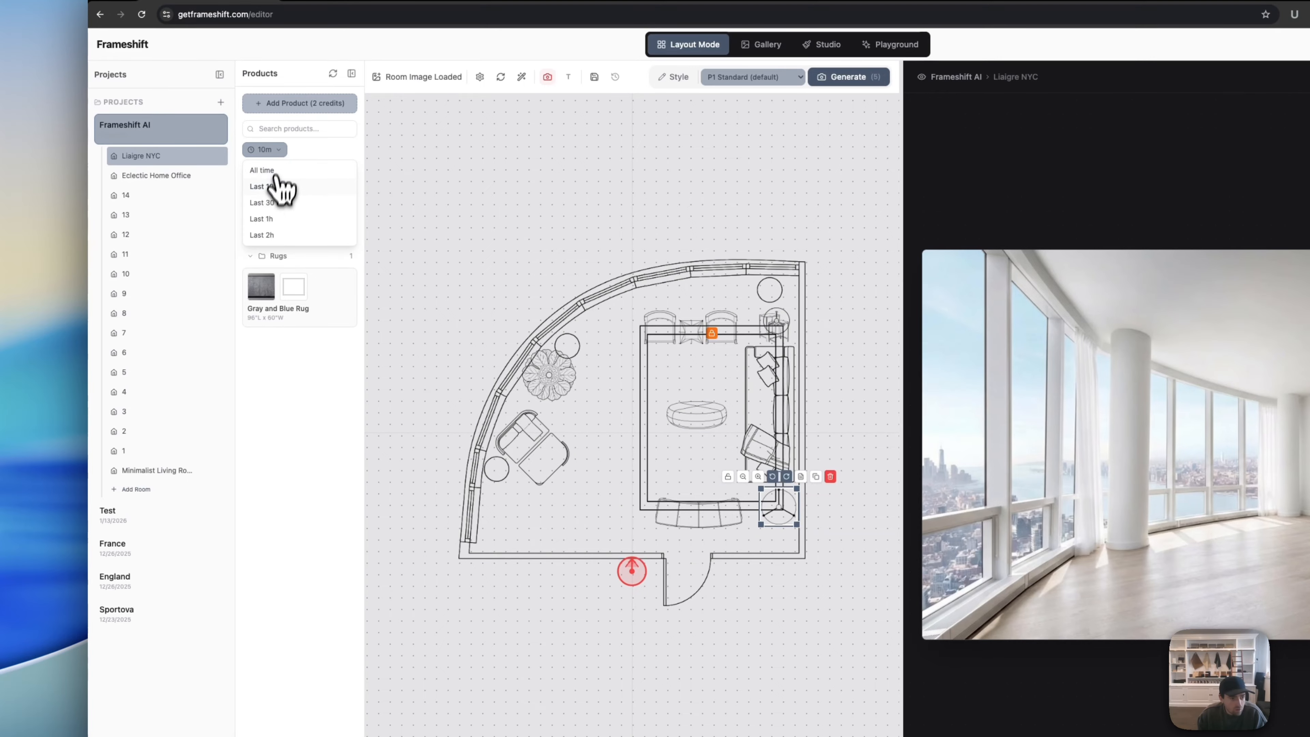
pyautogui.click(273, 202)
pyautogui.scroll(-10, 309, 516)
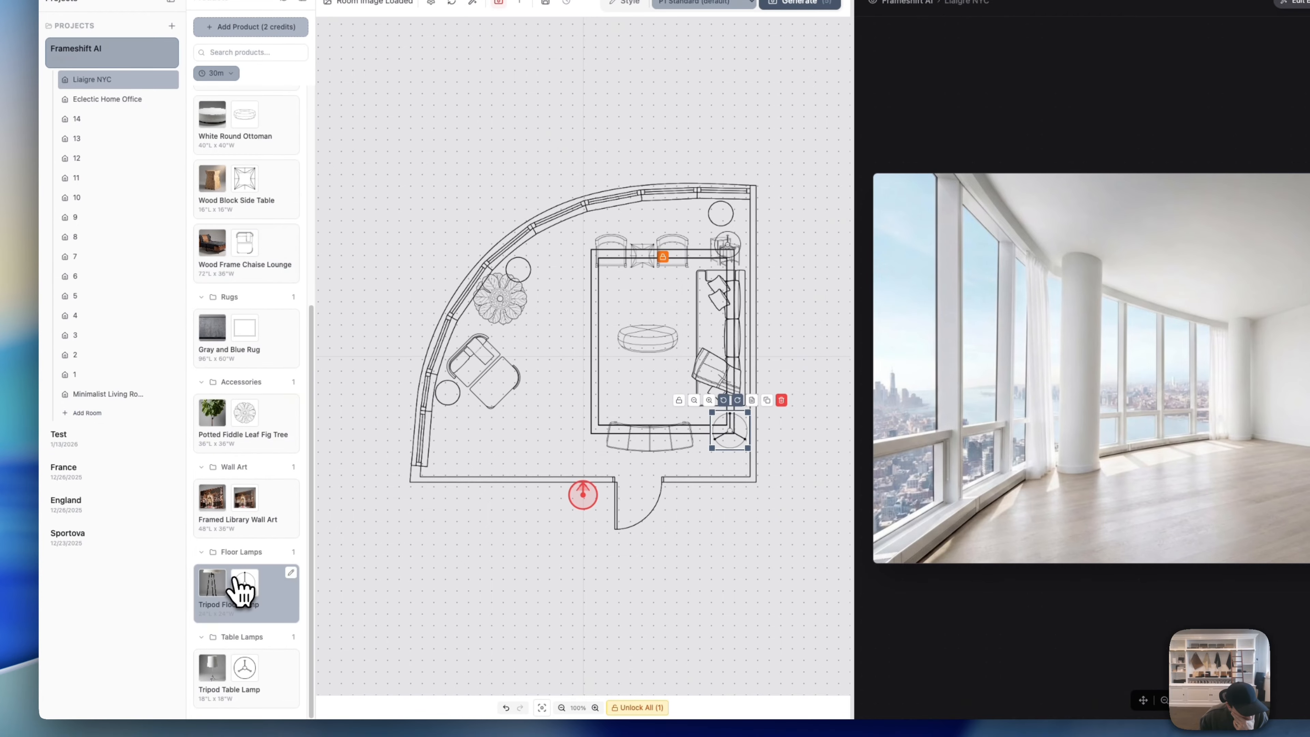
# Step: Regenerate the Framed Library Wall Art's top-down view with the instruction 'show top down view'
pyautogui.click(296, 501)
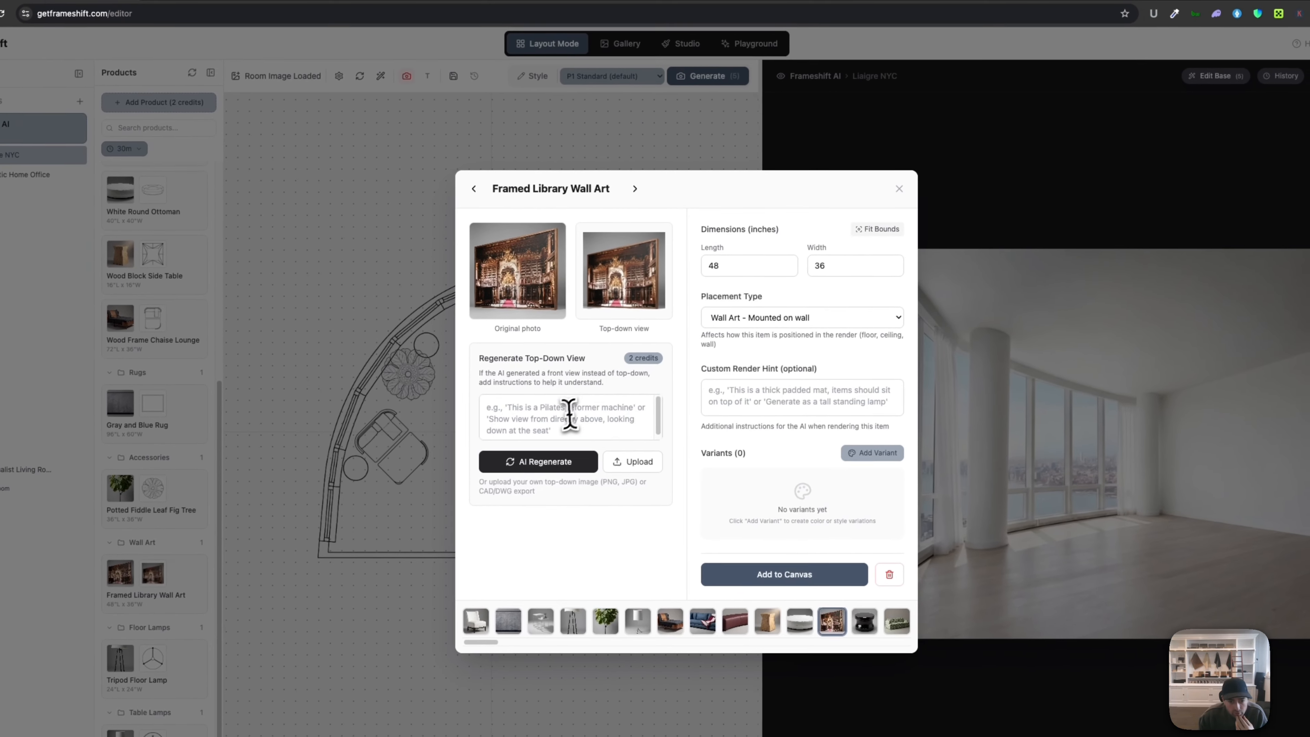
pyautogui.click(659, 340)
pyautogui.write('show top down')
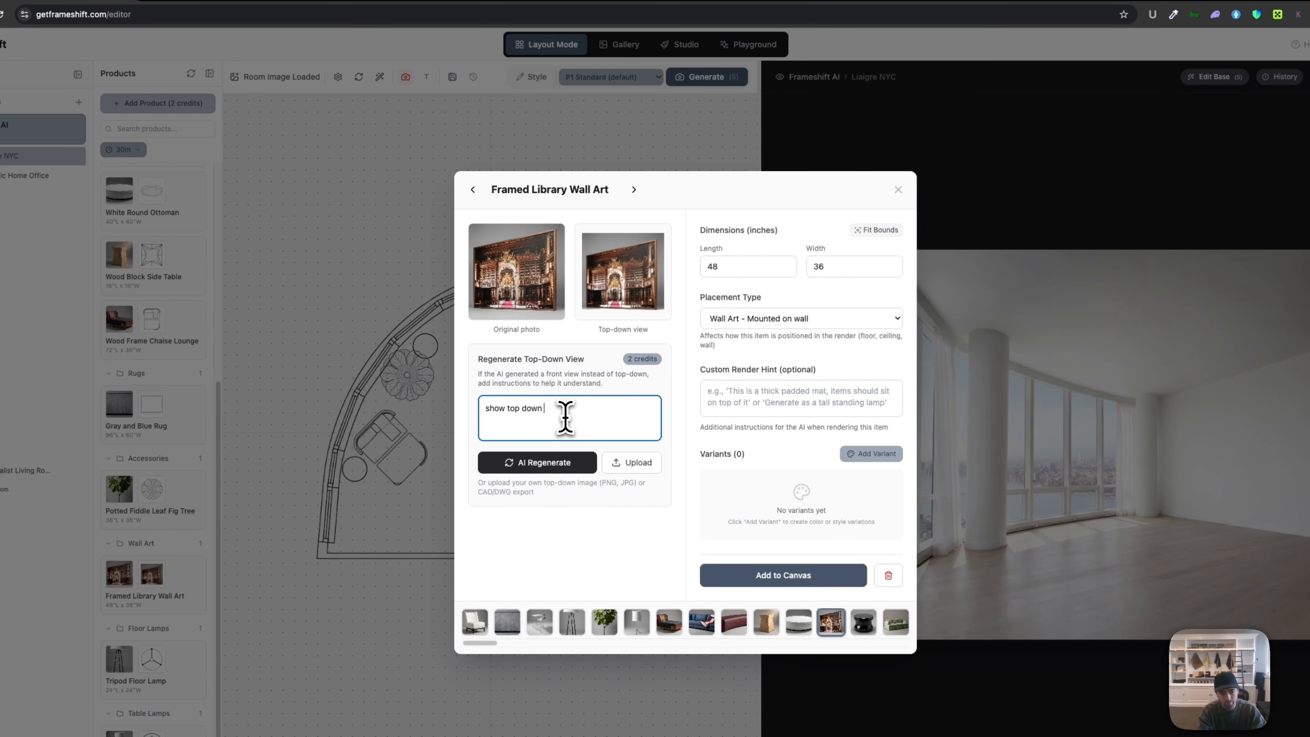
pyautogui.write(' view')
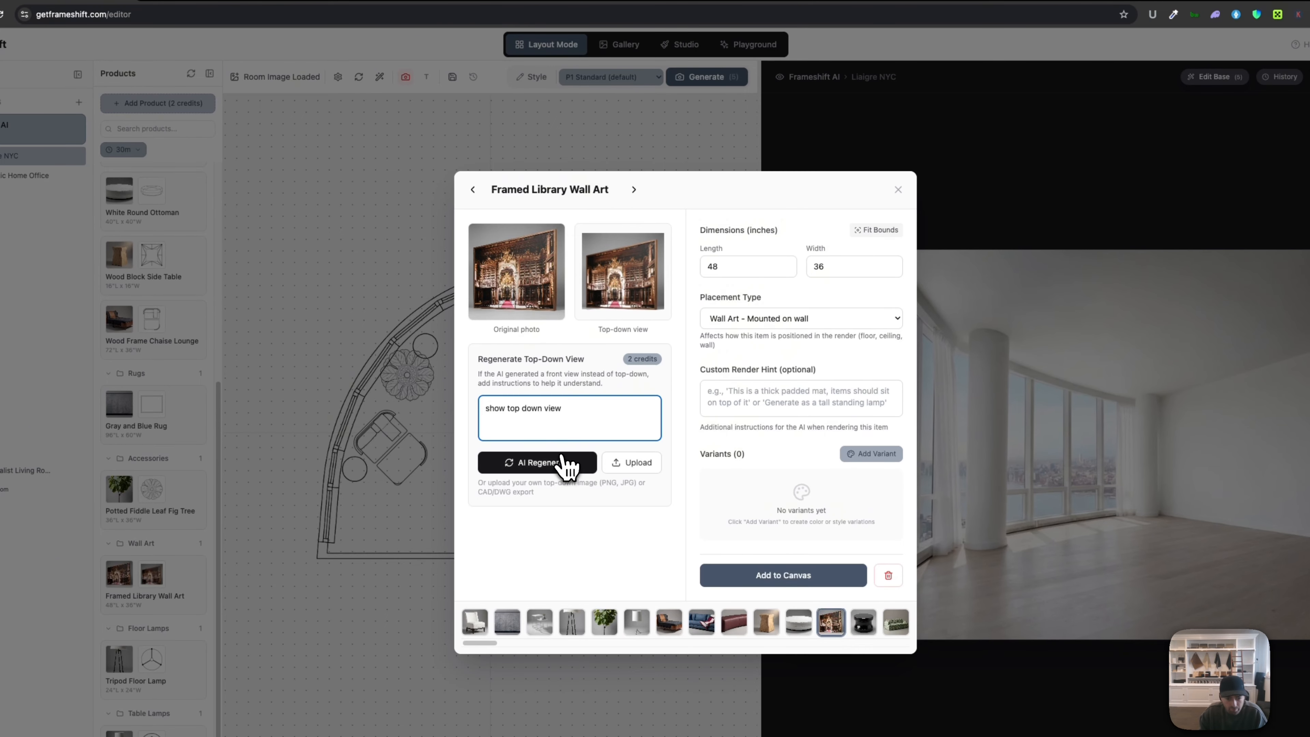
pyautogui.click(562, 462)
pyautogui.click(898, 191)
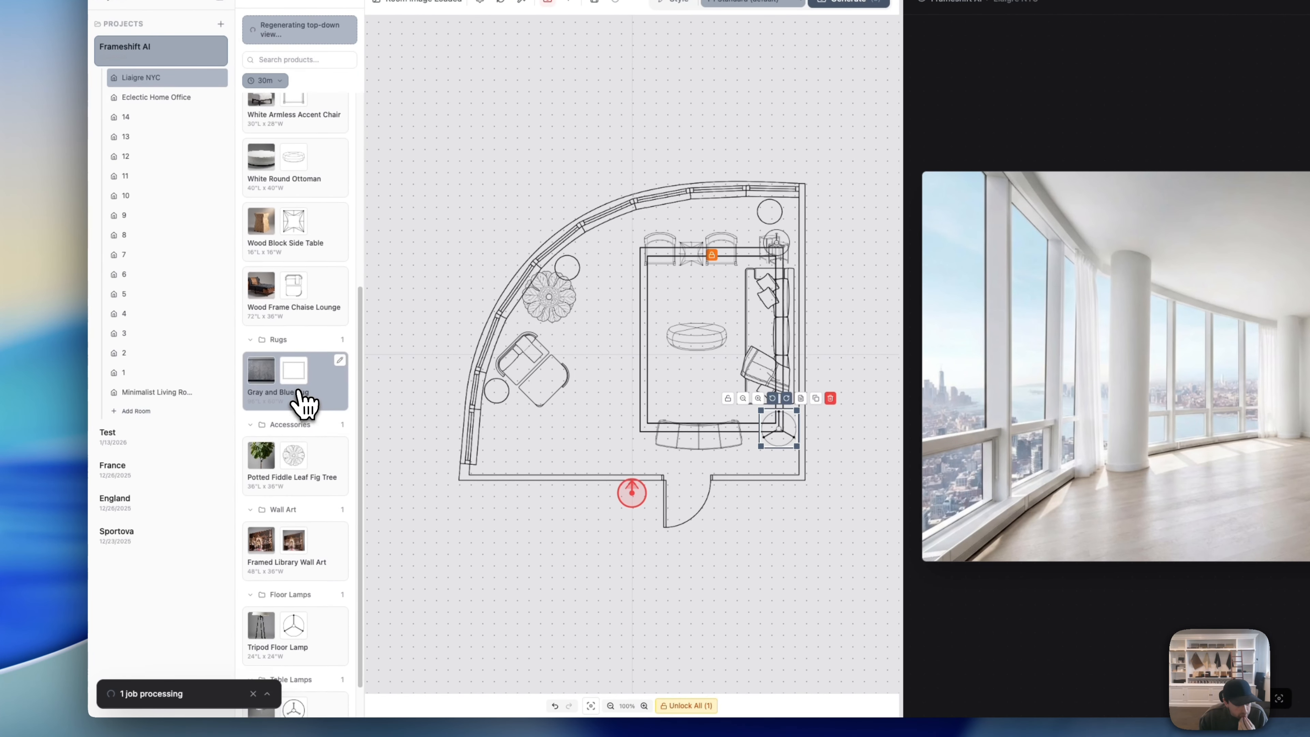
pyautogui.scroll(4, 305, 402)
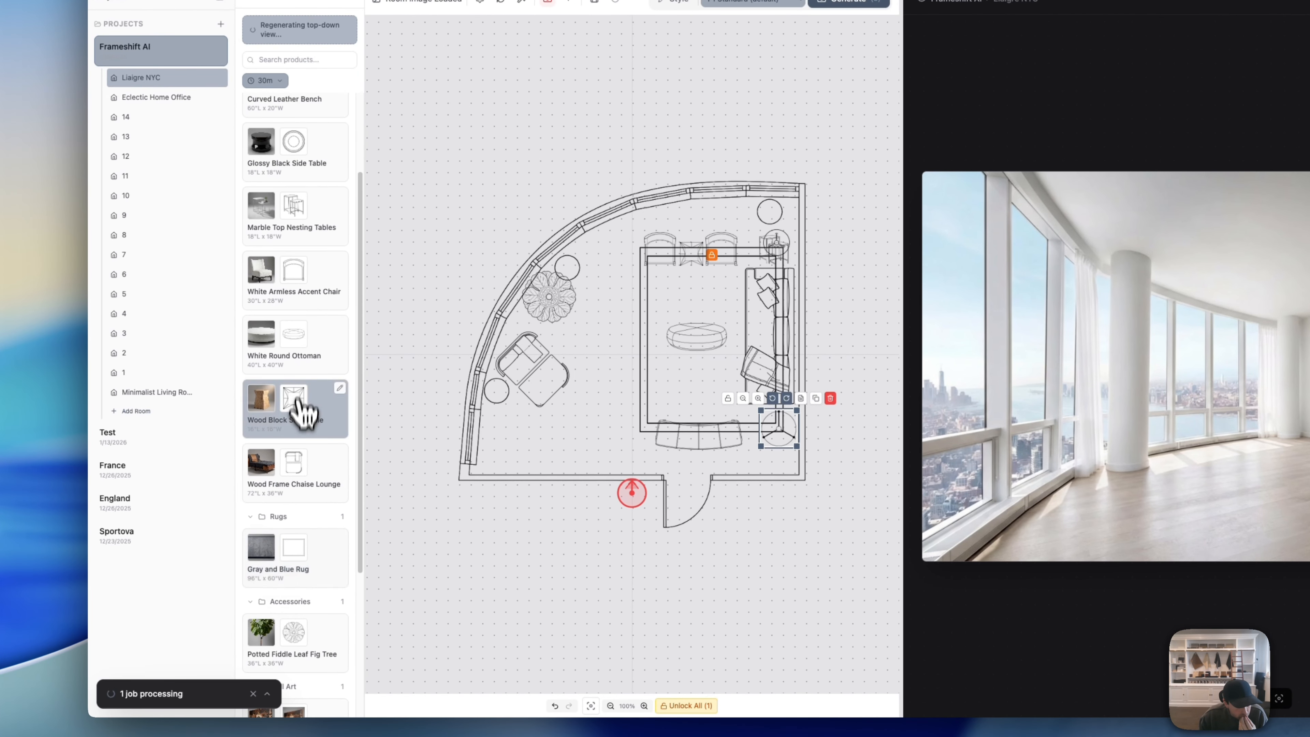
# Step: Check the reference photo, then place the Glossy Black Side Table beside the left armchair
pyautogui.press('super+Tab')
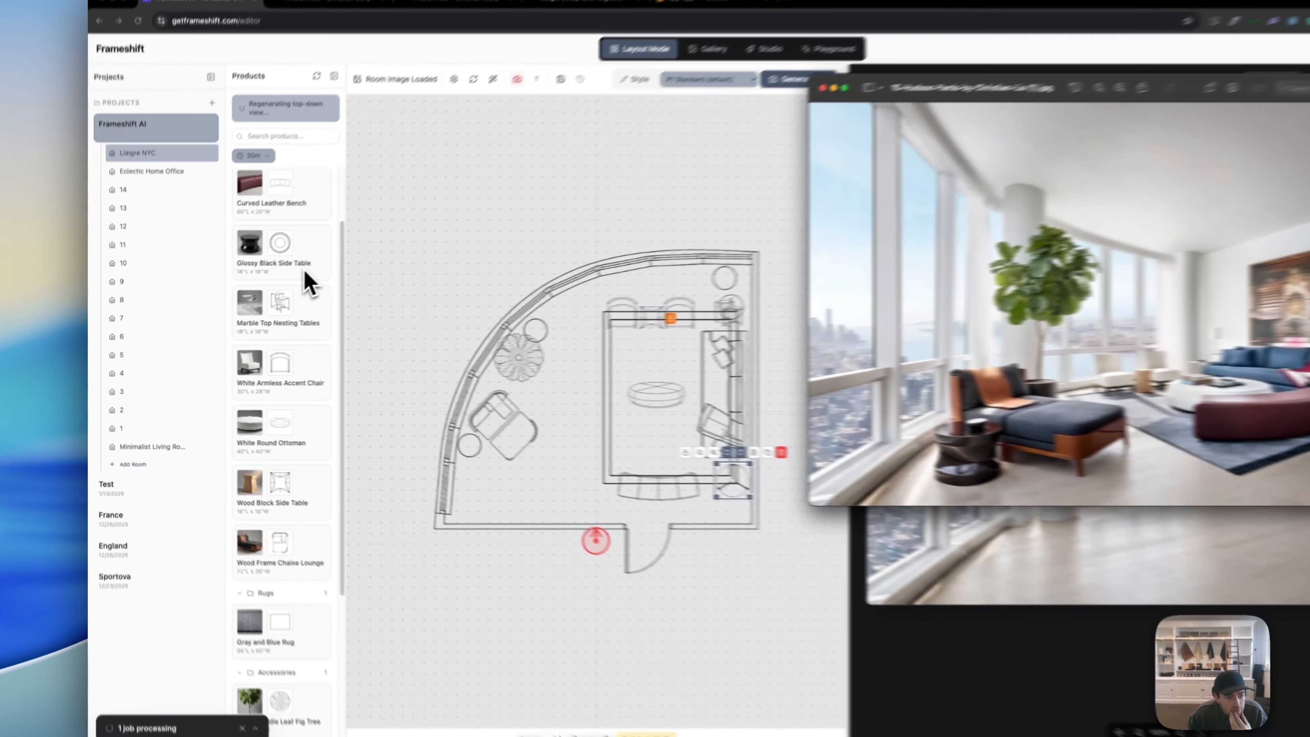
pyautogui.click(265, 278)
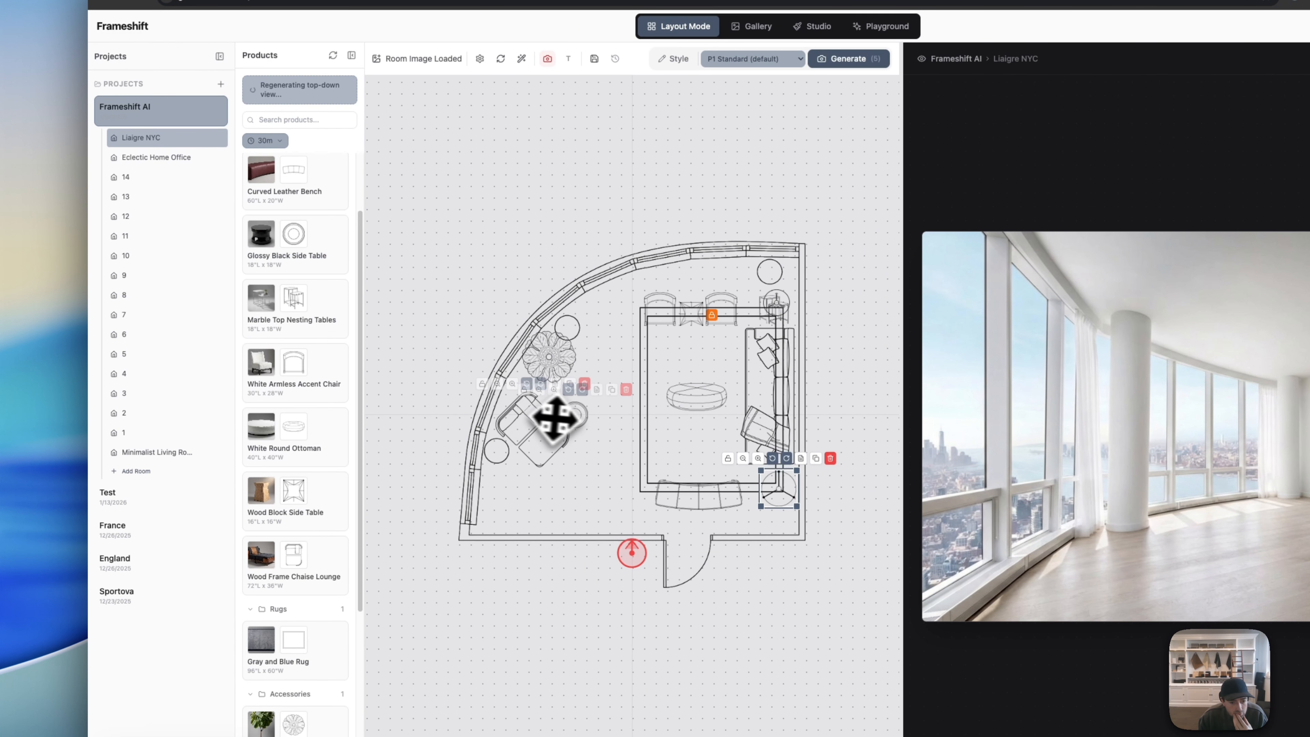
pyautogui.moveTo(450, 406); pyautogui.dragTo(422, 452)
pyautogui.moveTo(523, 477); pyautogui.dragTo(507, 476)
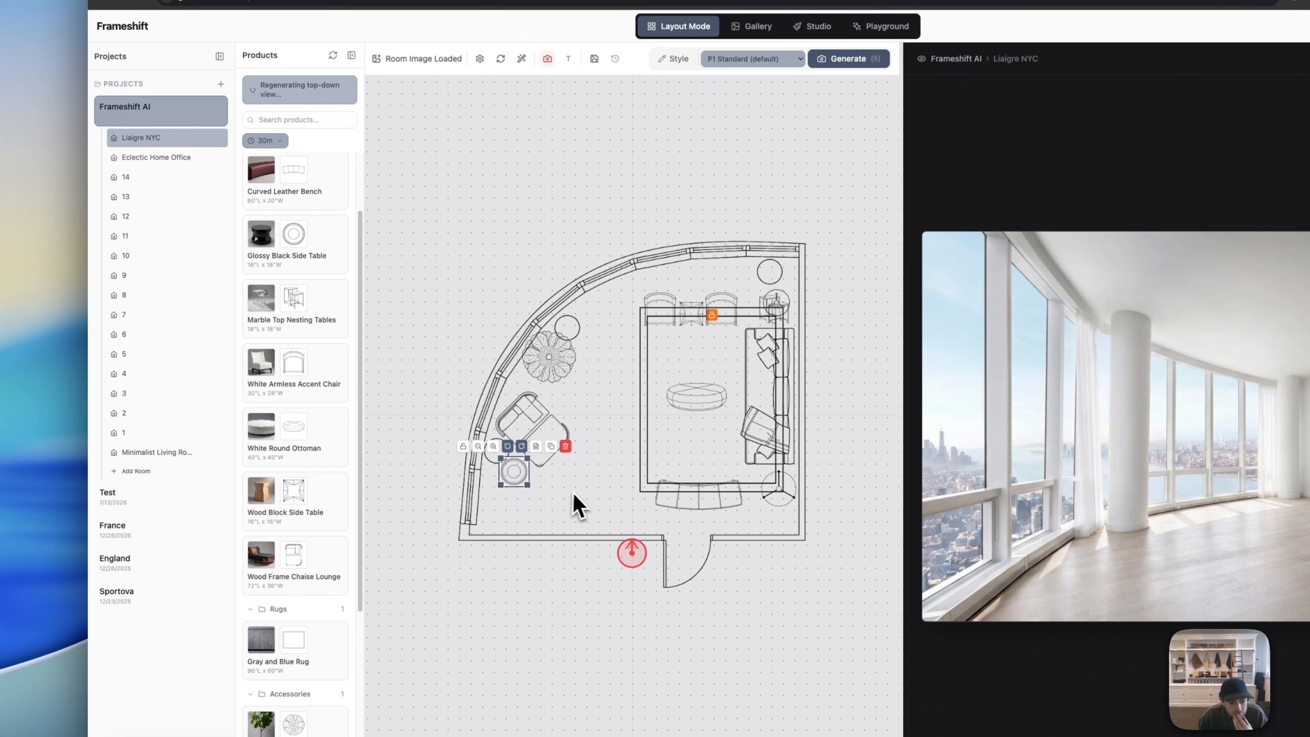
pyautogui.click(575, 493)
# Step: Duplicate the wood side table to the seating area's lower-right corner and nudge the curved bench up-left
pyautogui.press('super+Tab')
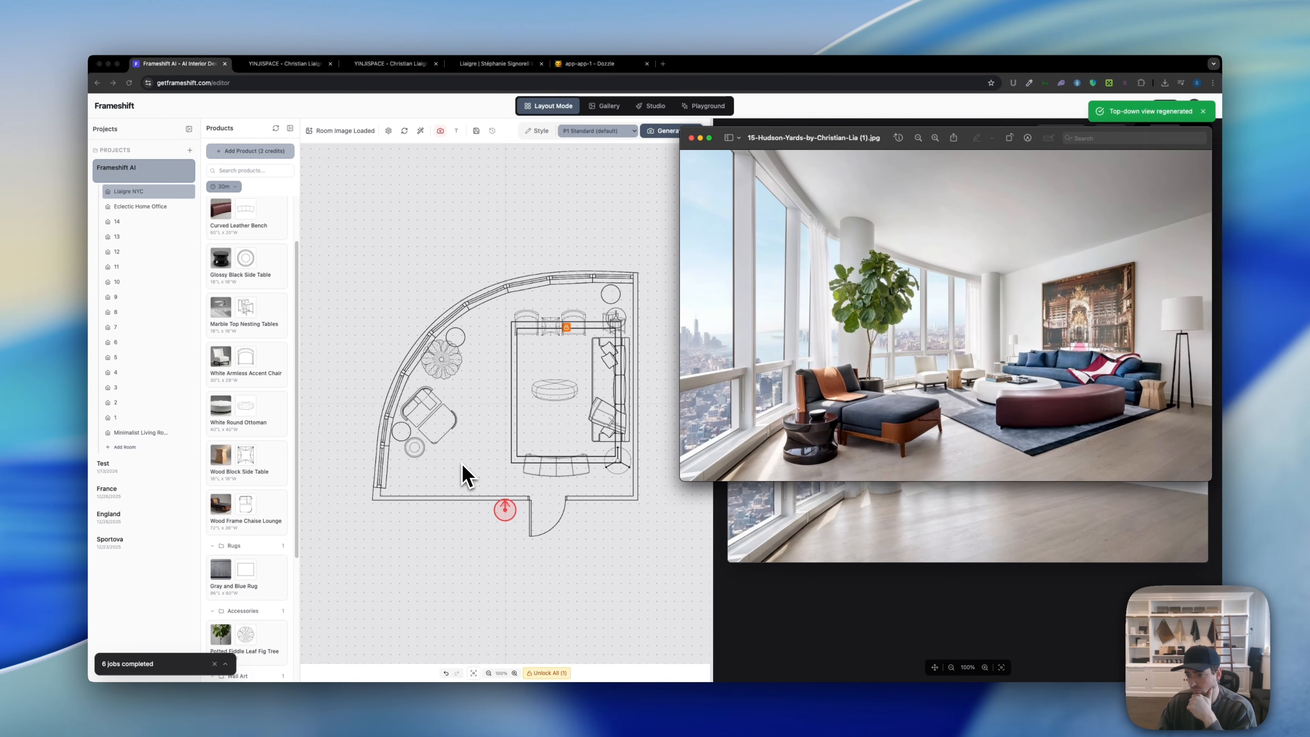
pyautogui.click(558, 326)
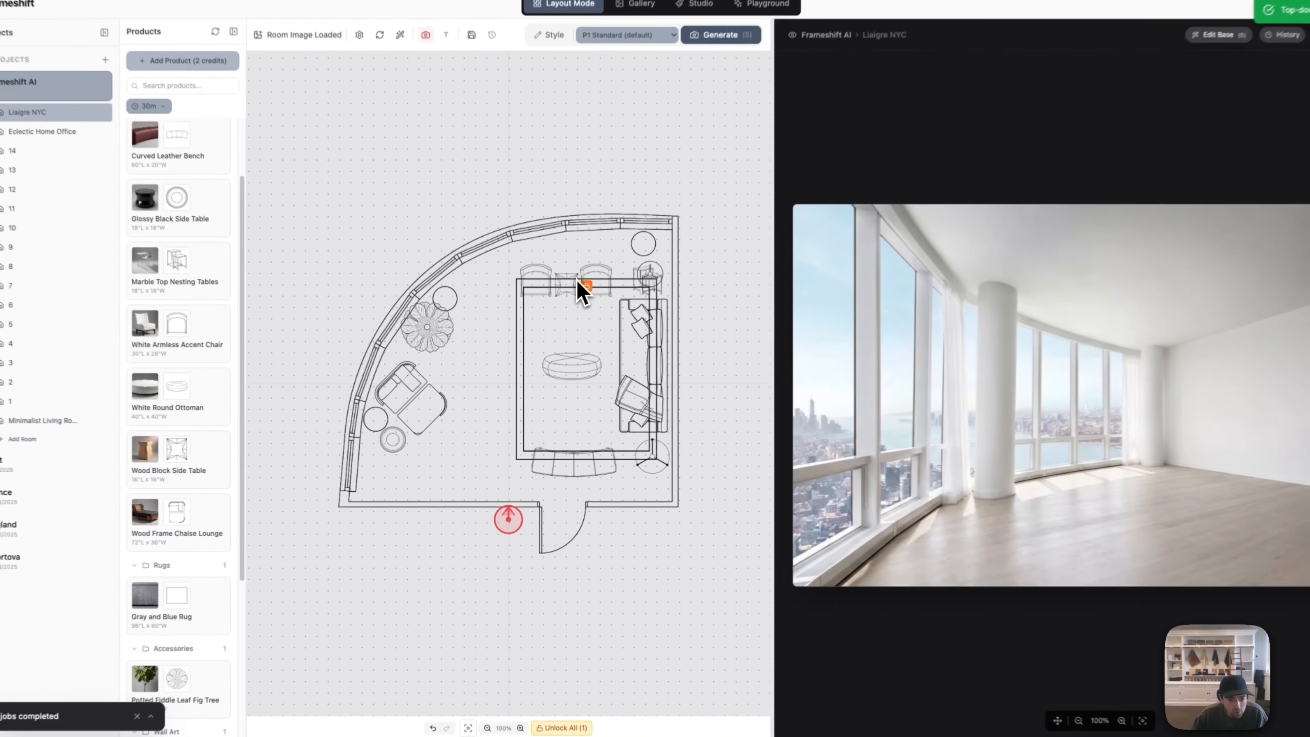
pyautogui.click(554, 331)
pyautogui.click(579, 310)
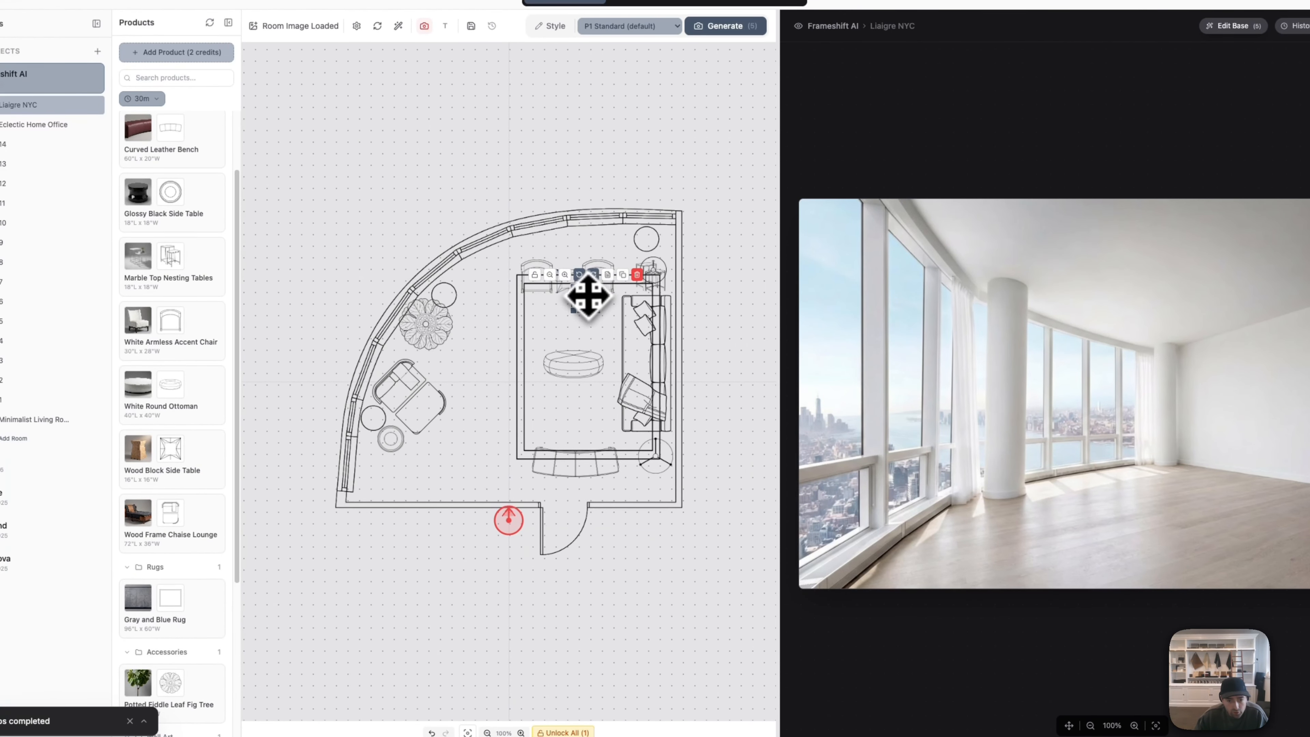
pyautogui.moveTo(588, 297); pyautogui.dragTo(577, 463)
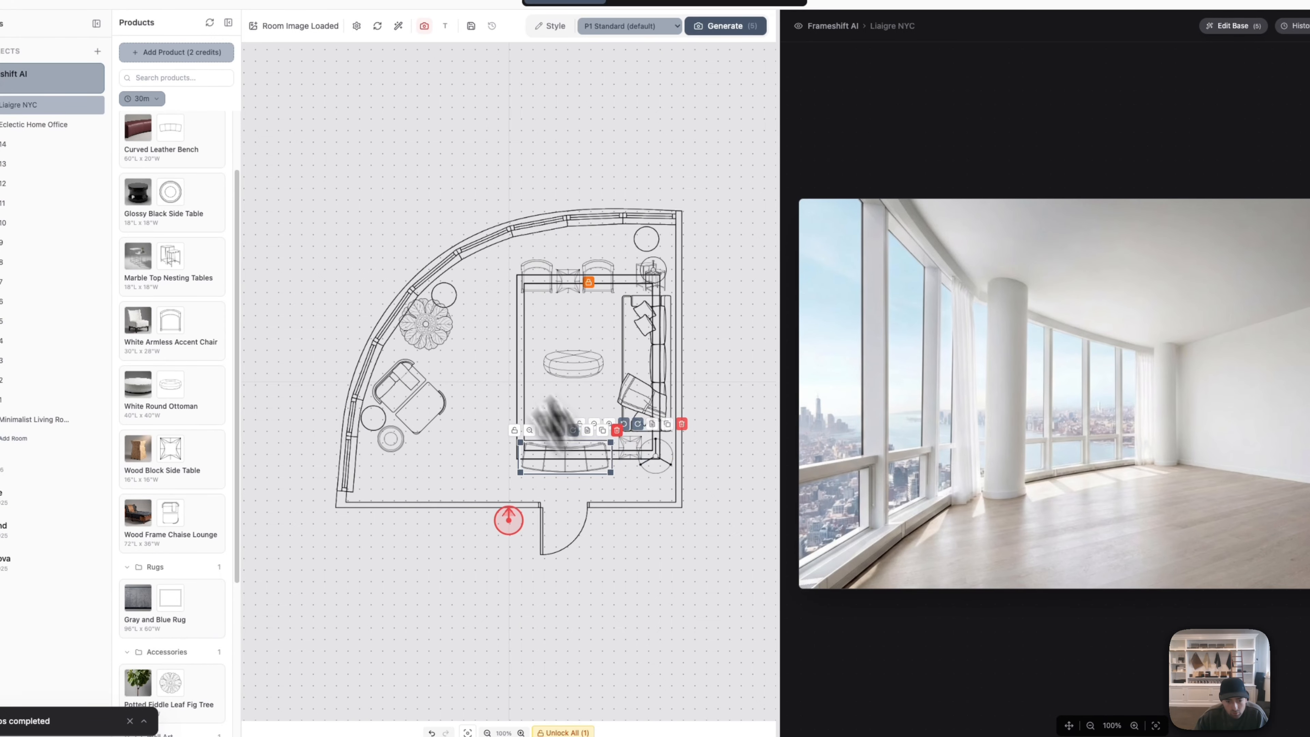
pyautogui.click(528, 378)
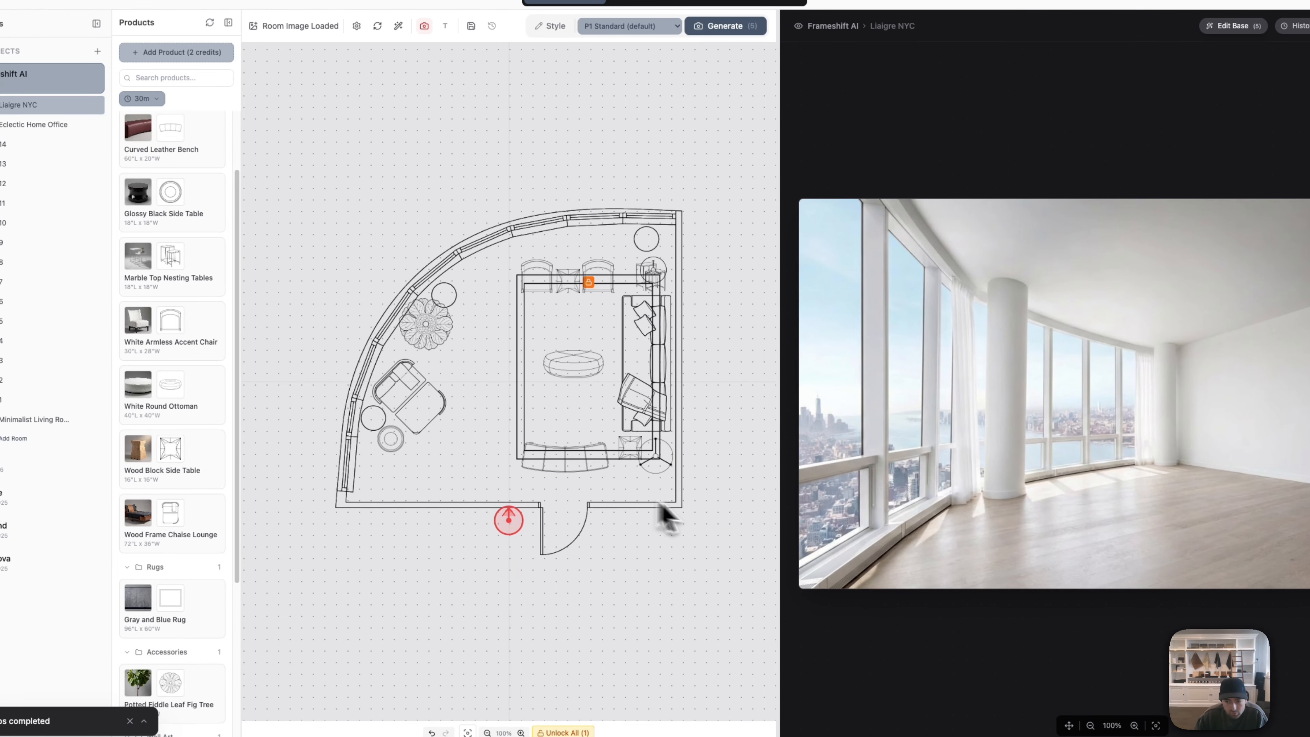
pyautogui.press('super+Tab')
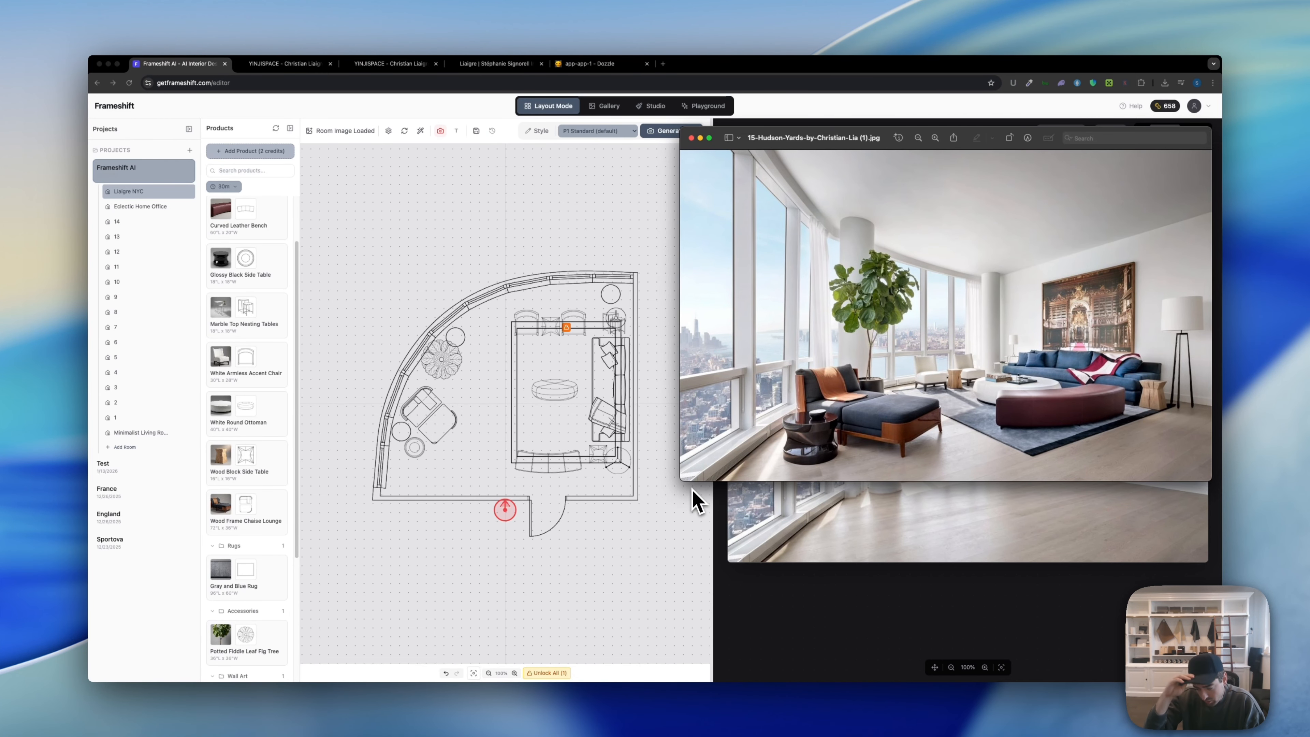
# Step: Drop the Framed Library Wall Art on the plan, rotate it 90° clockwise and set it by the right wall
pyautogui.click(439, 535)
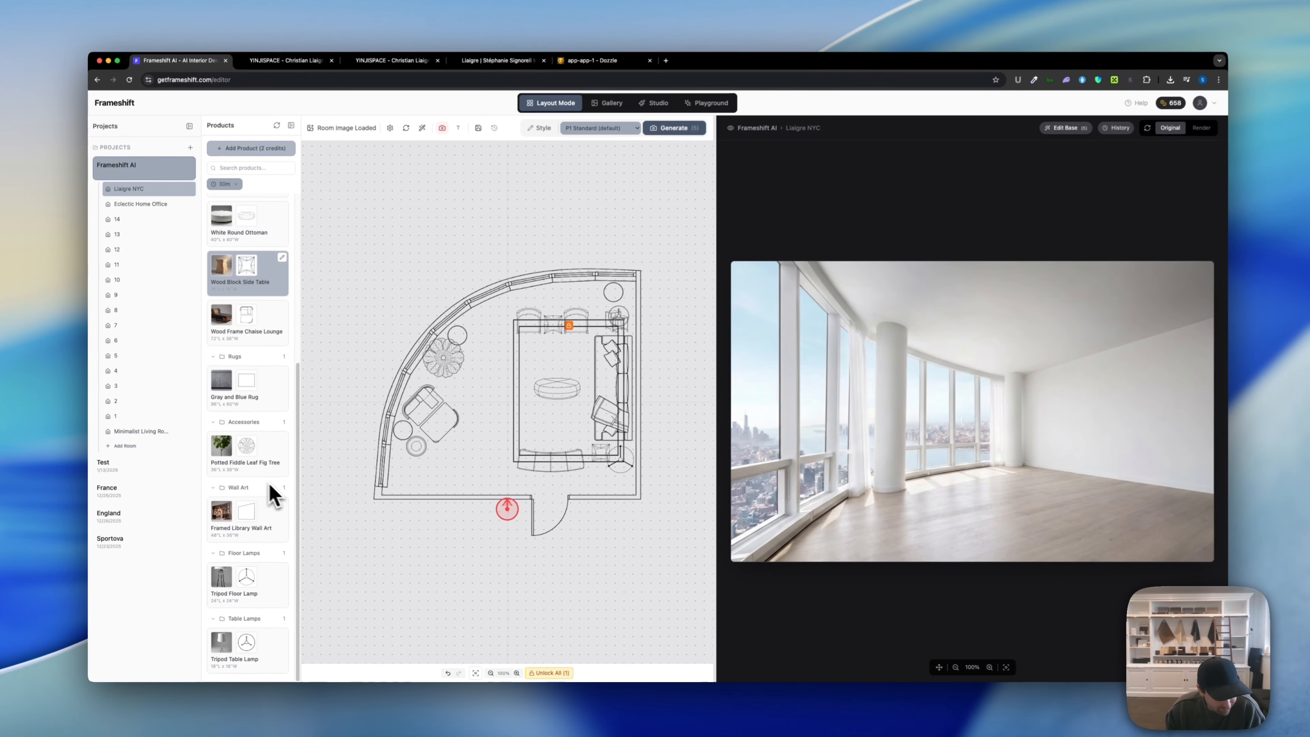
pyautogui.scroll(-5, 271, 491)
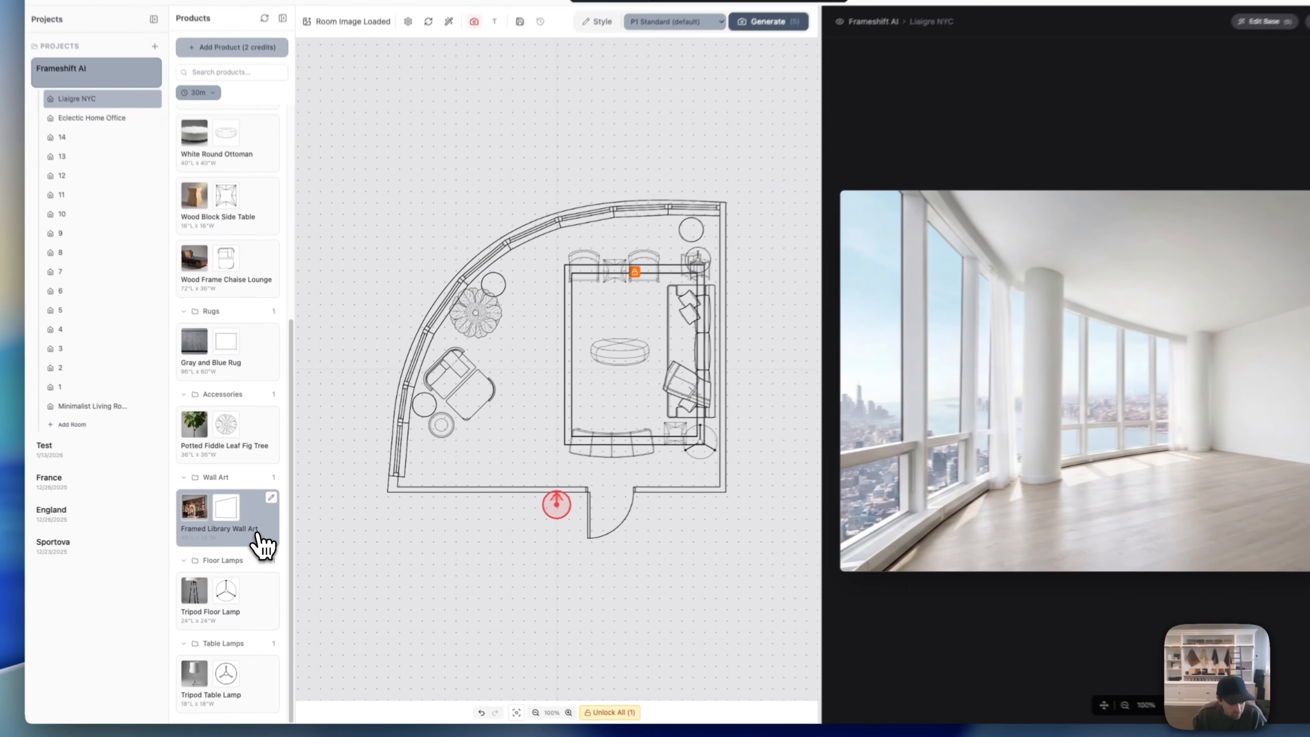
pyautogui.moveTo(267, 531); pyautogui.dragTo(438, 439)
pyautogui.moveTo(527, 384); pyautogui.dragTo(755, 343)
pyautogui.click(540, 352)
pyautogui.moveTo(641, 383); pyautogui.dragTo(678, 337)
pyautogui.click(671, 354)
pyautogui.moveTo(639, 390); pyautogui.dragTo(650, 380)
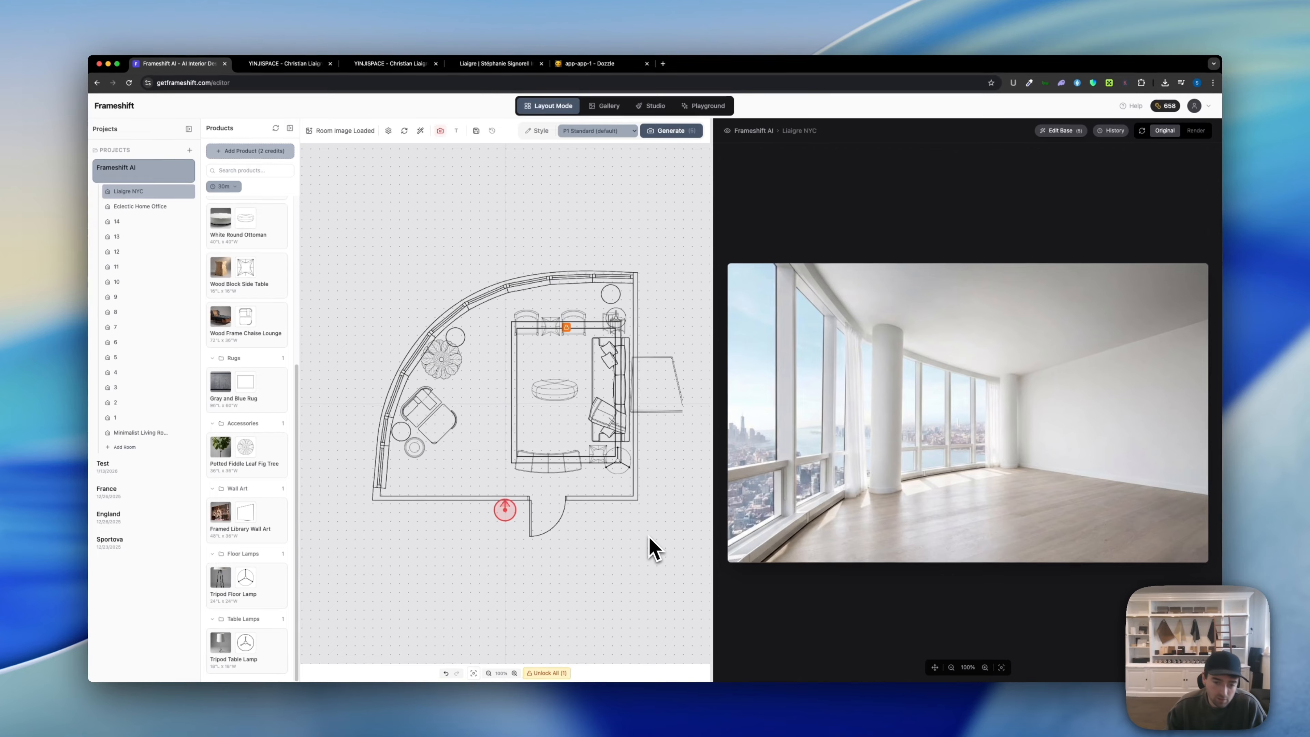
pyautogui.moveTo(638, 358)
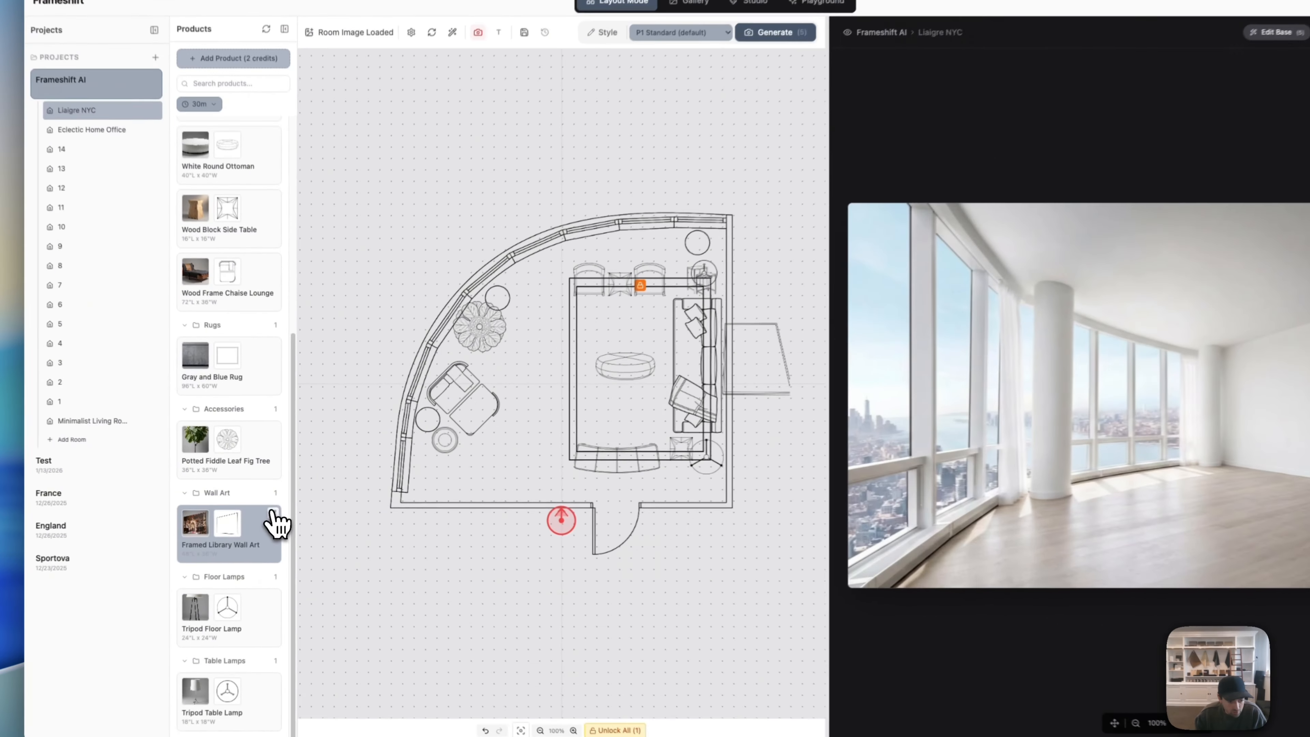
pyautogui.click(279, 513)
pyautogui.click(710, 316)
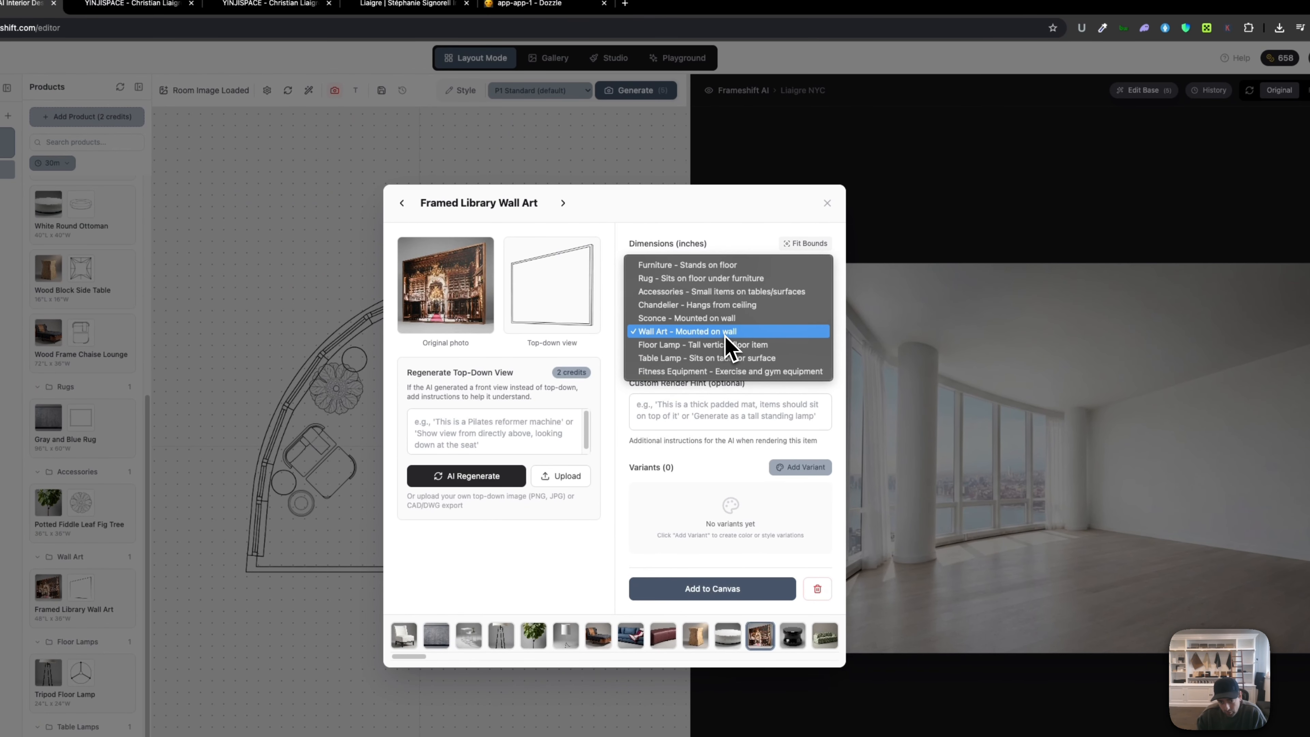
pyautogui.click(724, 335)
pyautogui.doubleClick(651, 311)
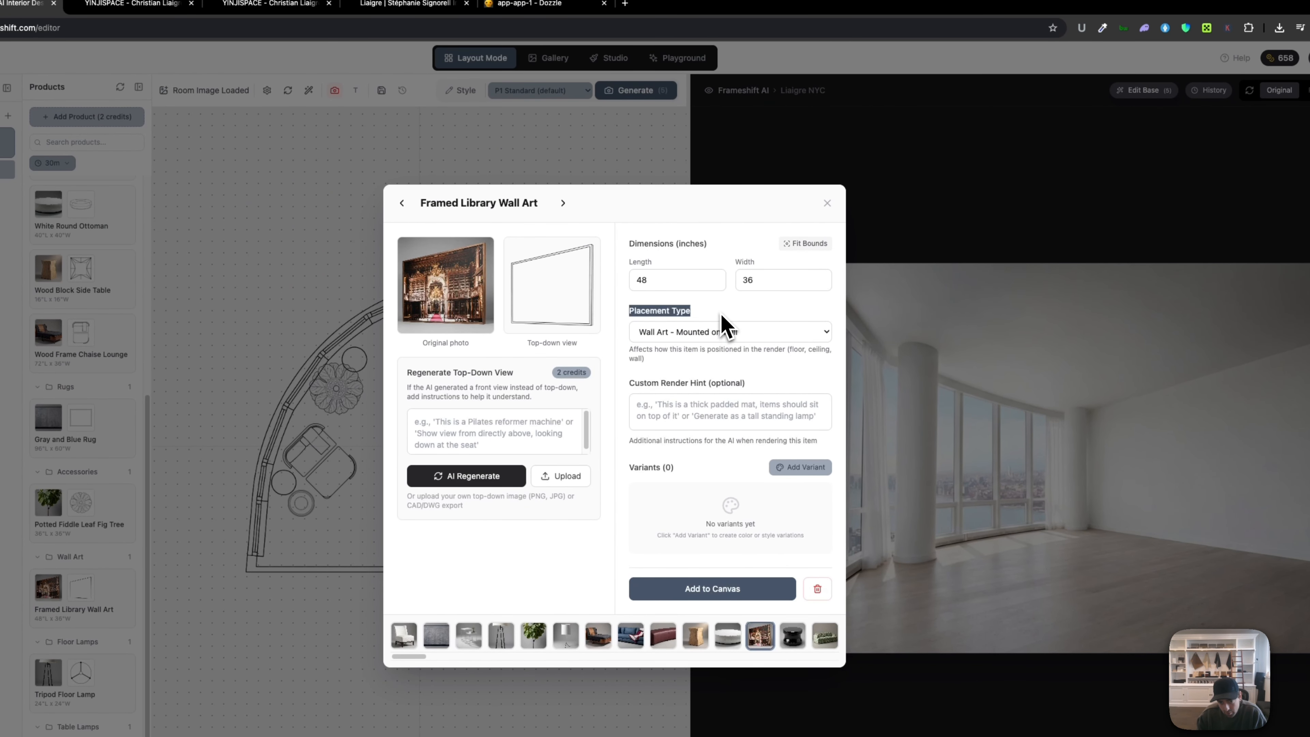
pyautogui.click(706, 333)
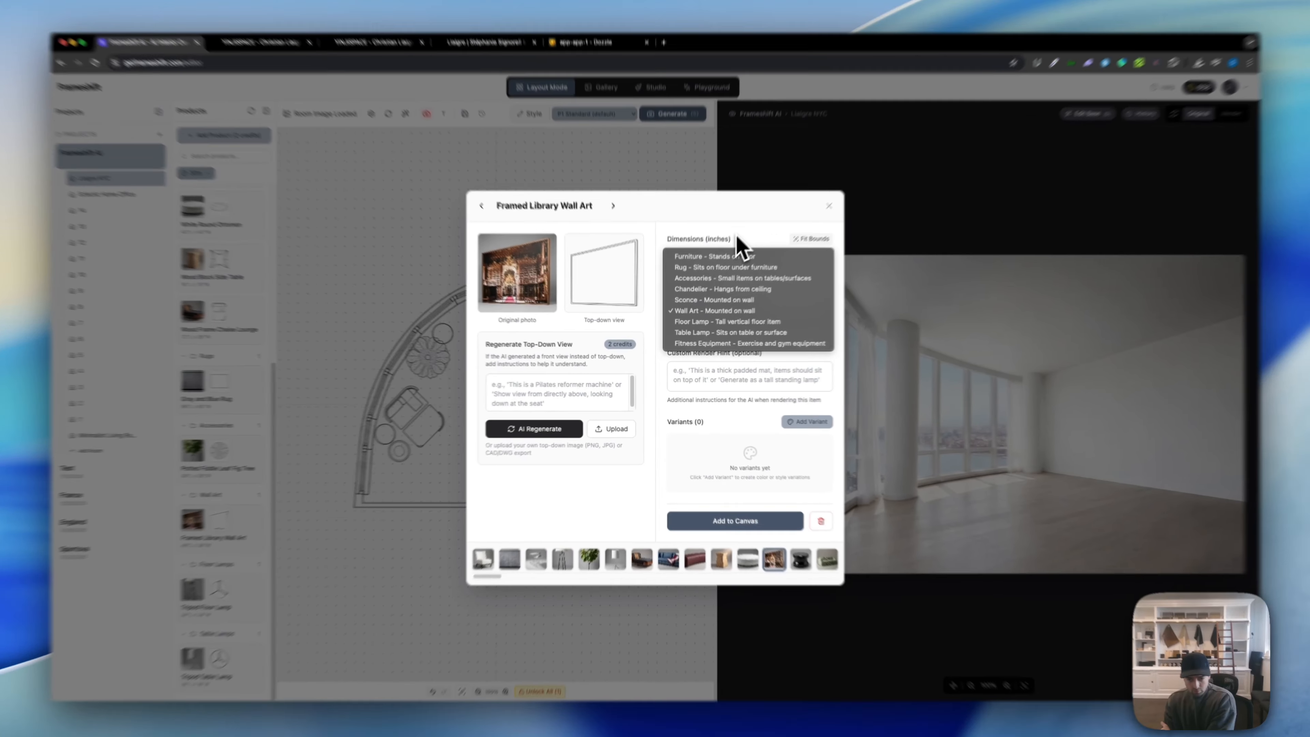
pyautogui.click(735, 248)
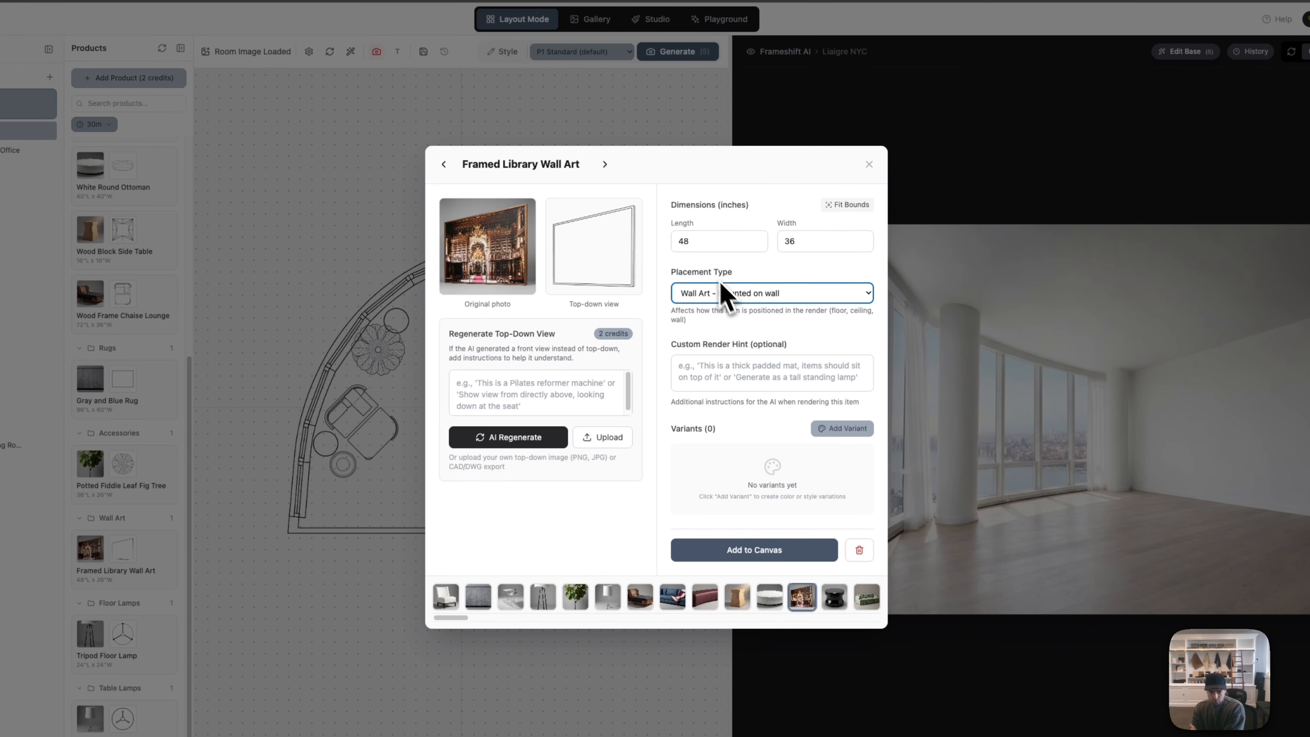
pyautogui.click(745, 297)
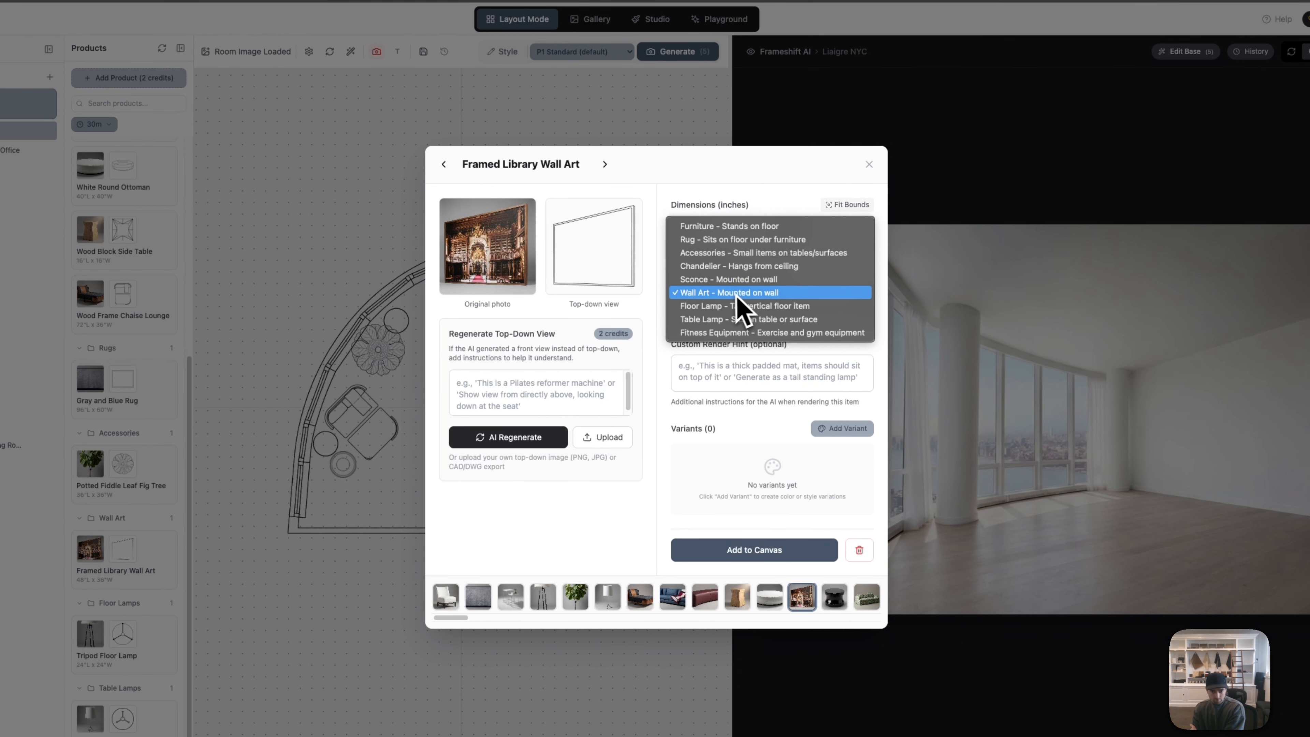
pyautogui.click(746, 205)
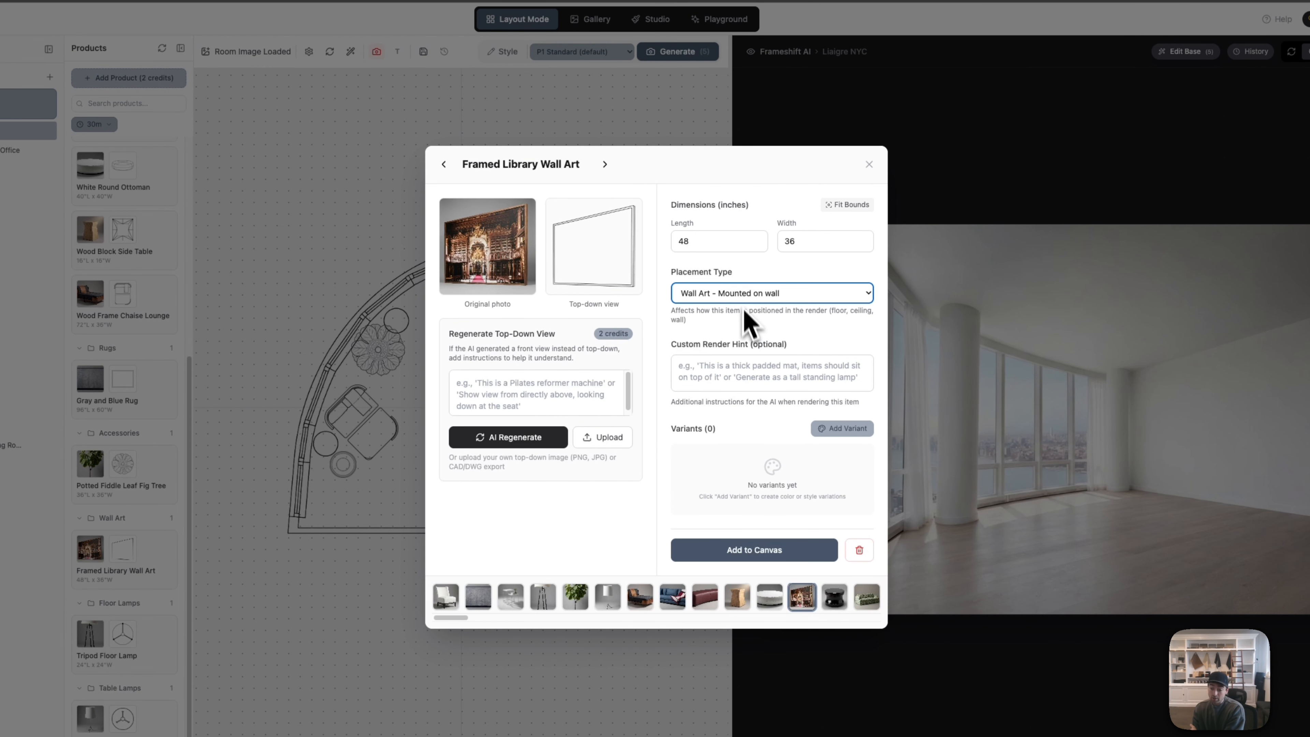
pyautogui.click(743, 296)
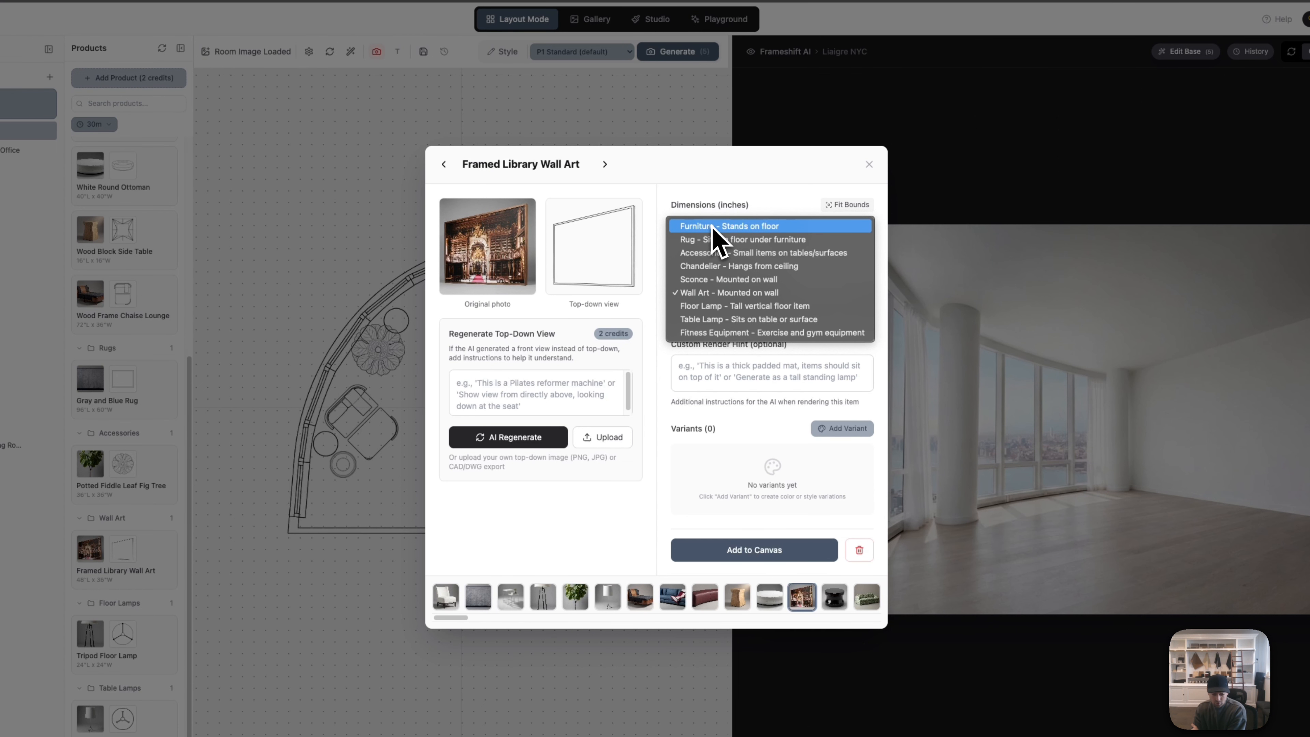
pyautogui.click(784, 199)
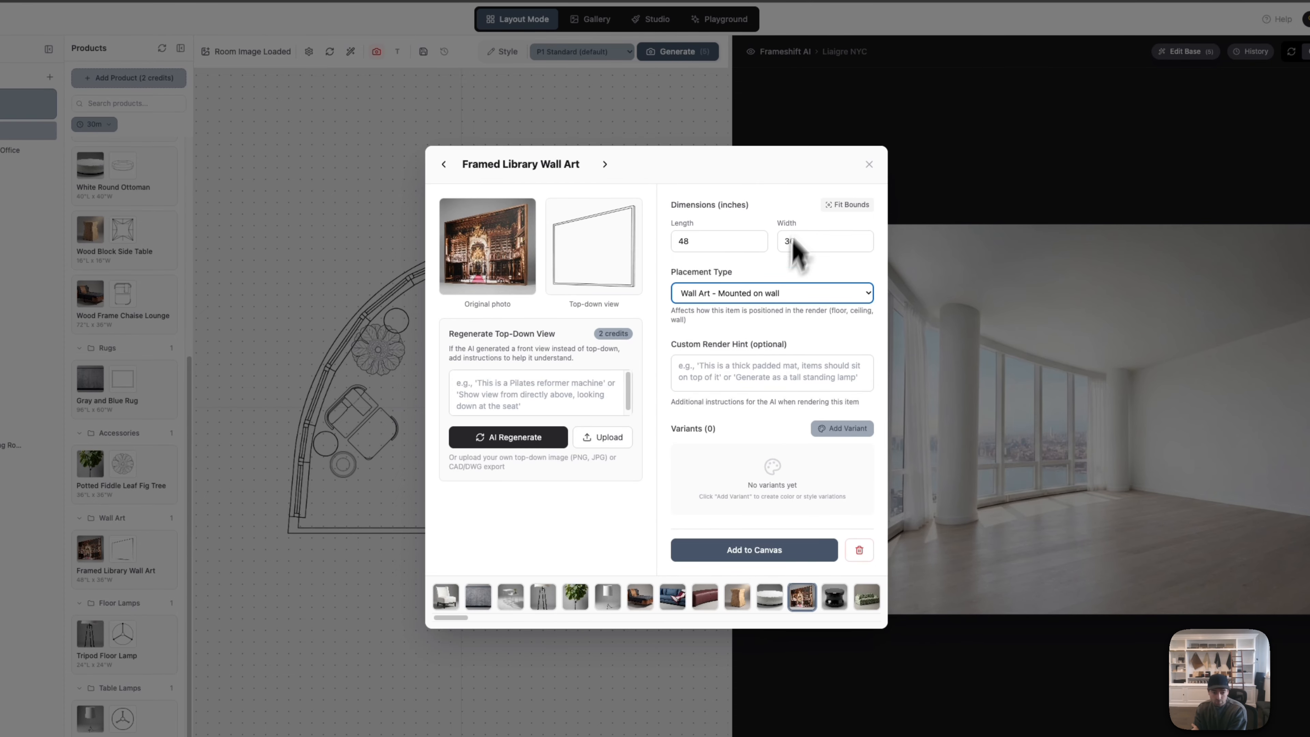
pyautogui.click(869, 164)
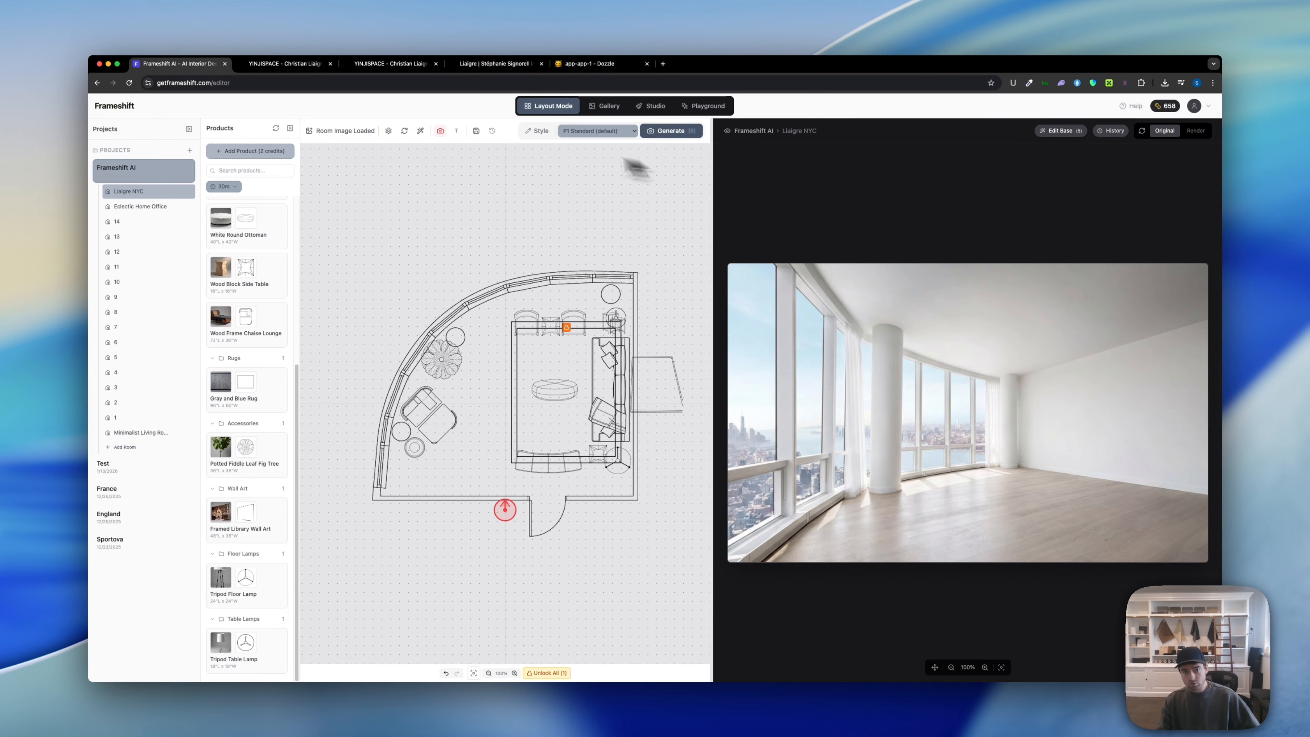
# Step: Generate a render of the furnished layout in P1 Standard style
pyautogui.click(598, 131)
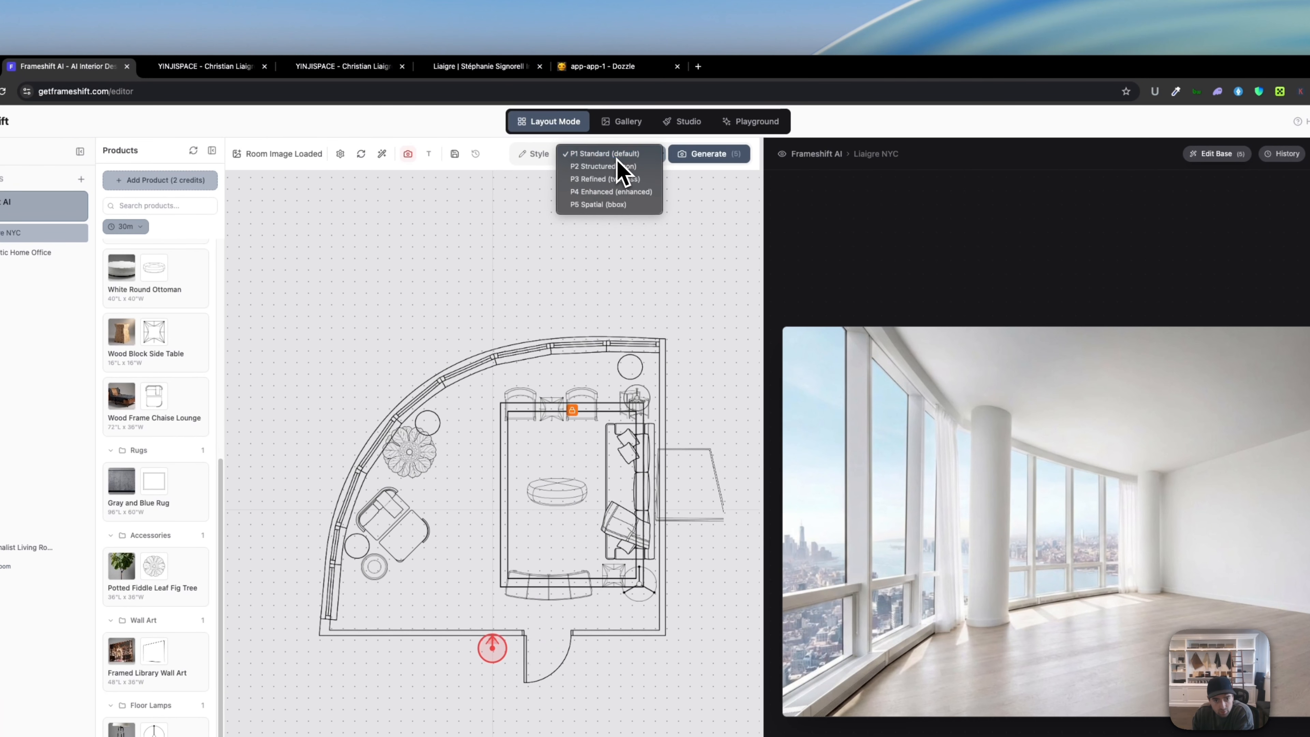
pyautogui.click(616, 157)
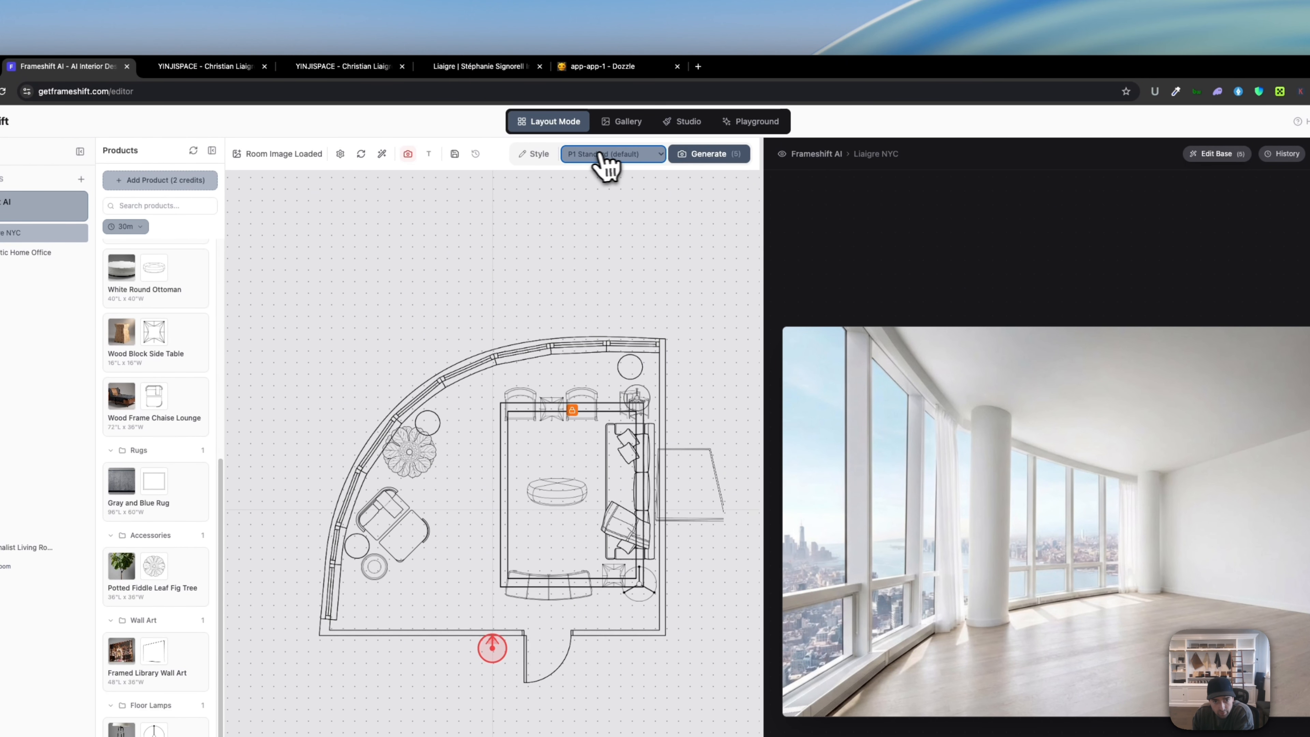
pyautogui.click(609, 157)
pyautogui.click(642, 164)
pyautogui.click(702, 157)
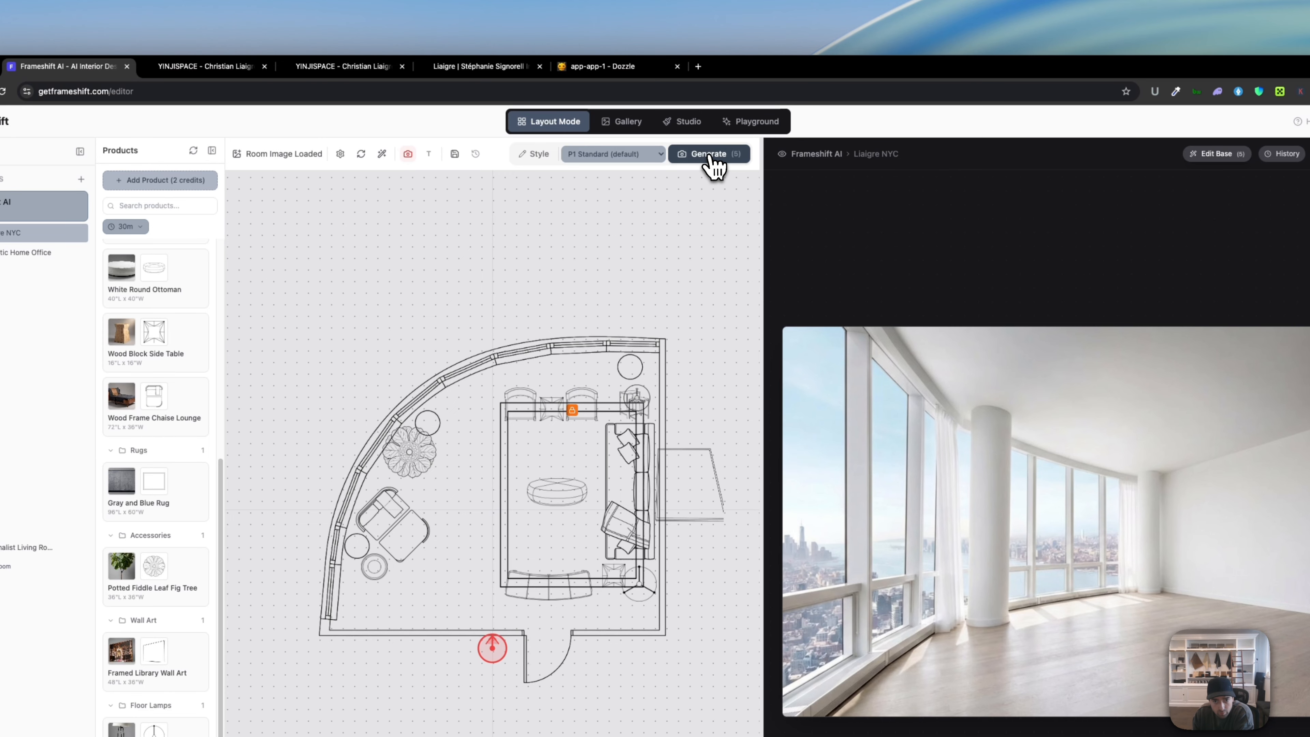
# Step: Generate renders in P2 Structured and P3 Refined styles
pyautogui.click(645, 154)
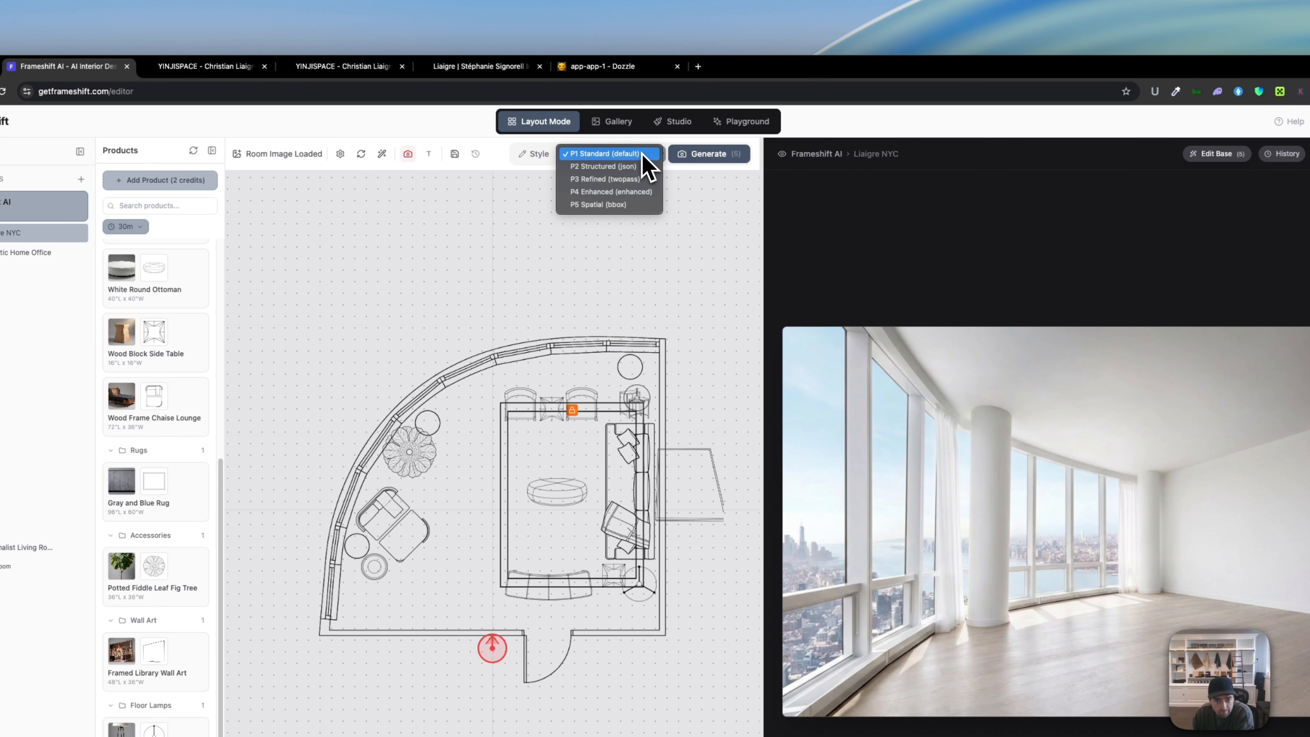
pyautogui.click(629, 168)
pyautogui.click(689, 157)
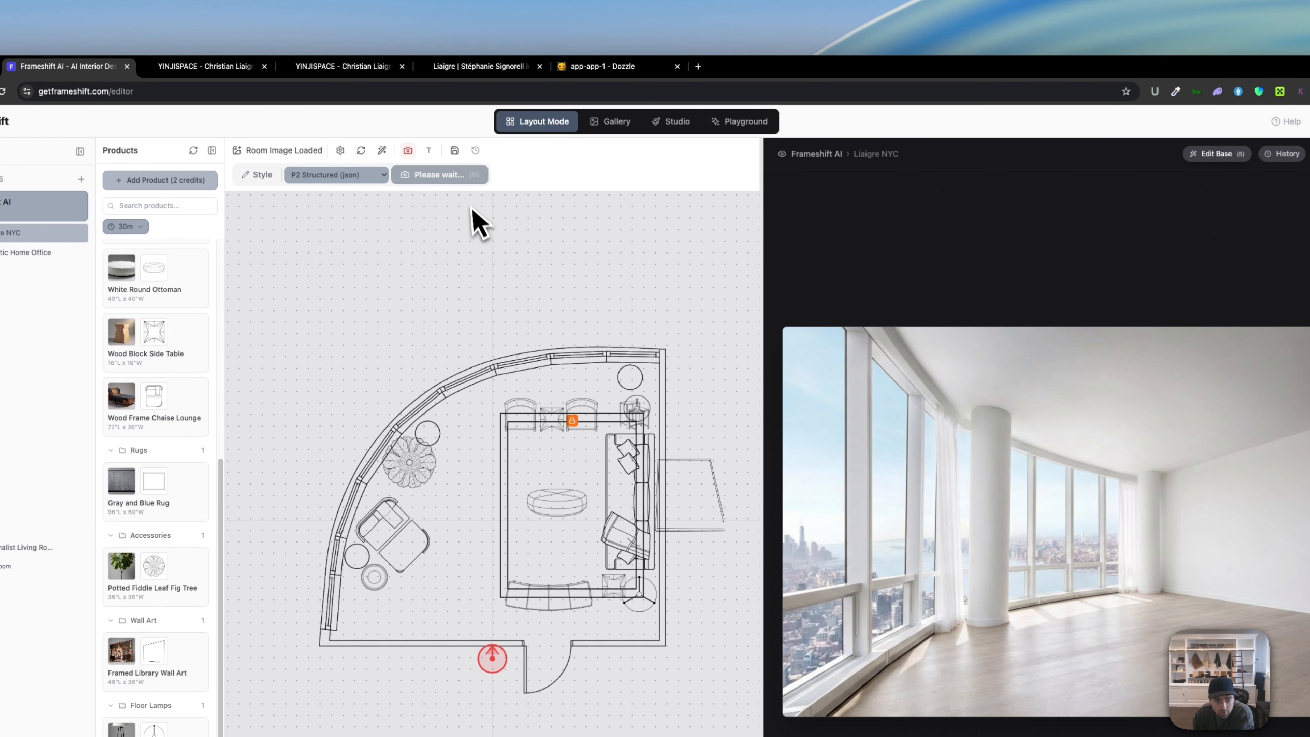
pyautogui.click(649, 156)
pyautogui.click(640, 167)
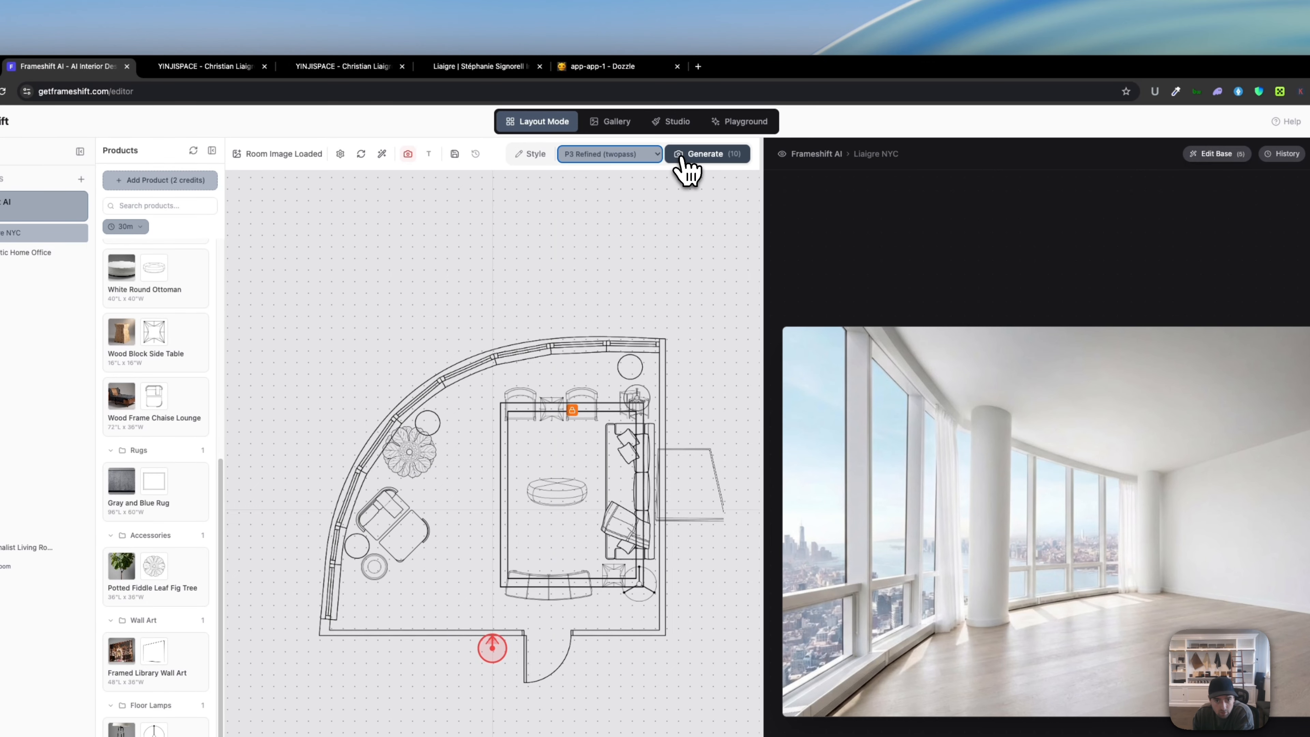
pyautogui.click(681, 155)
# Step: Generate renders in P4 Enhanced and P5 Spatial styles
pyautogui.click(614, 159)
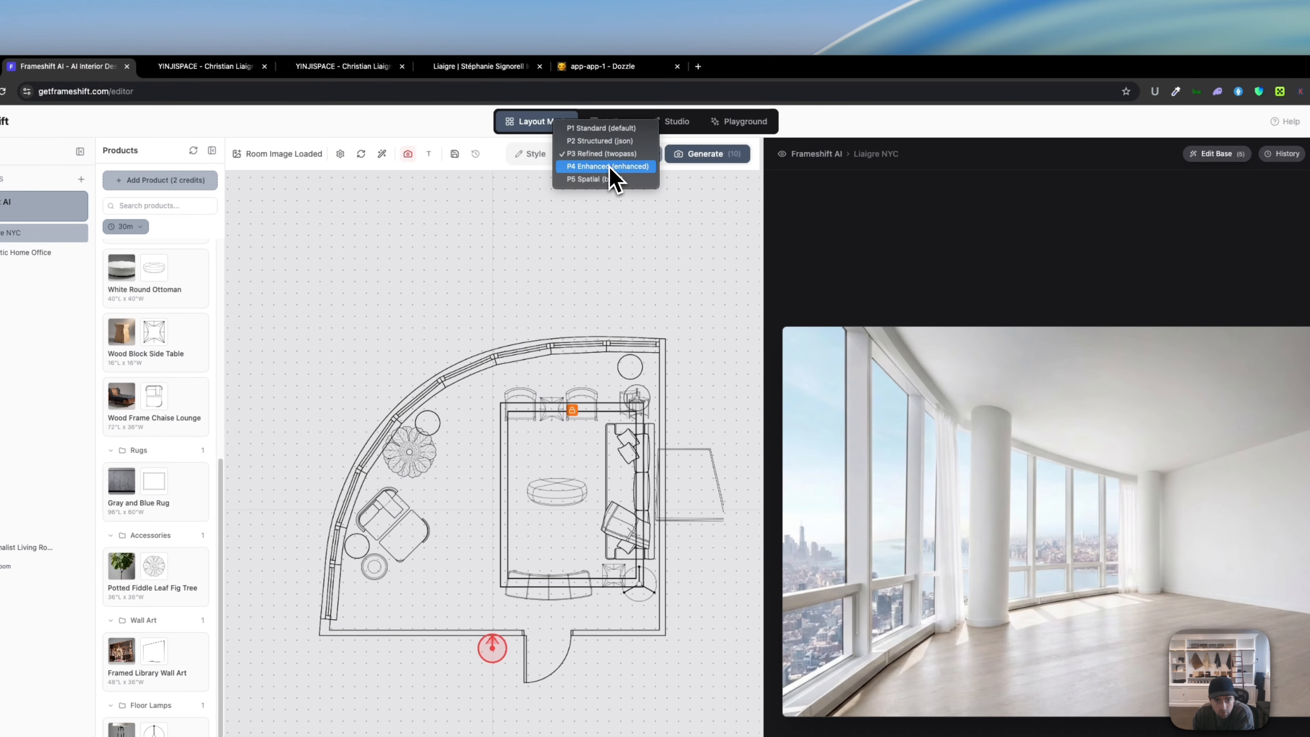
pyautogui.click(613, 179)
pyautogui.click(704, 156)
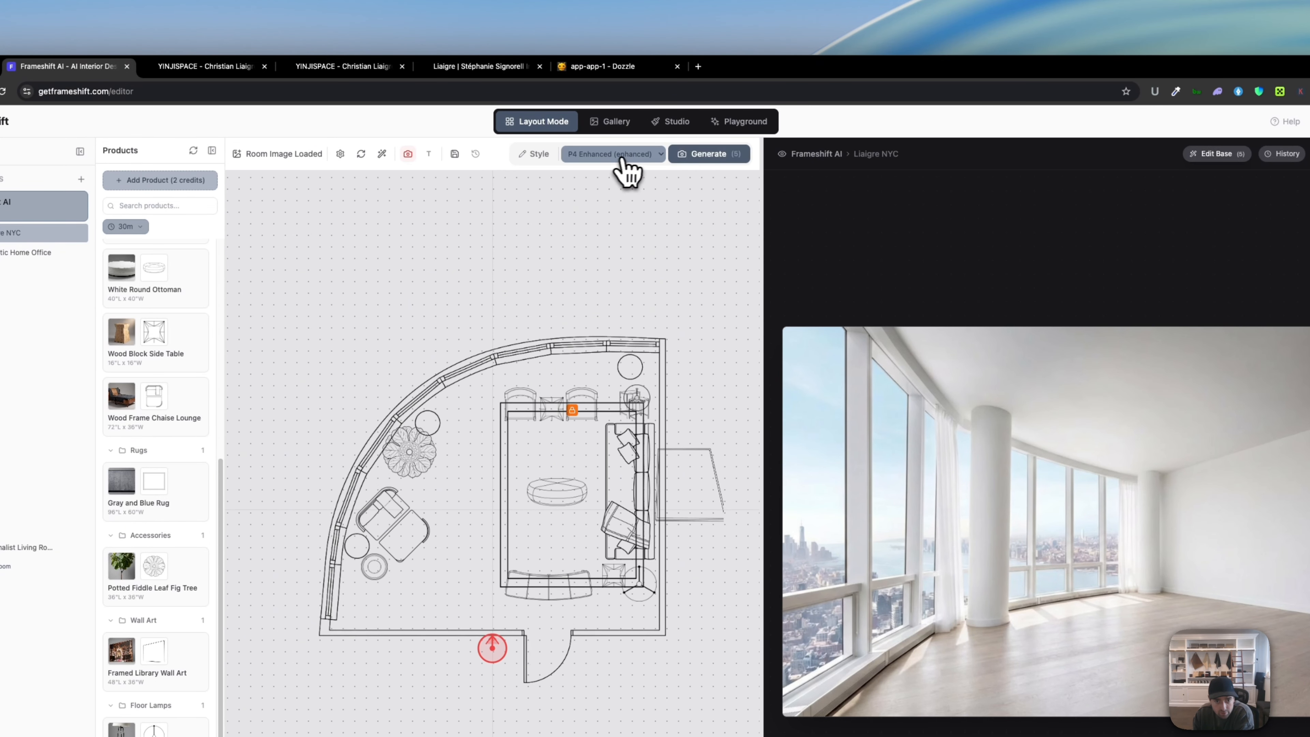
pyautogui.click(624, 155)
pyautogui.click(637, 167)
pyautogui.click(711, 155)
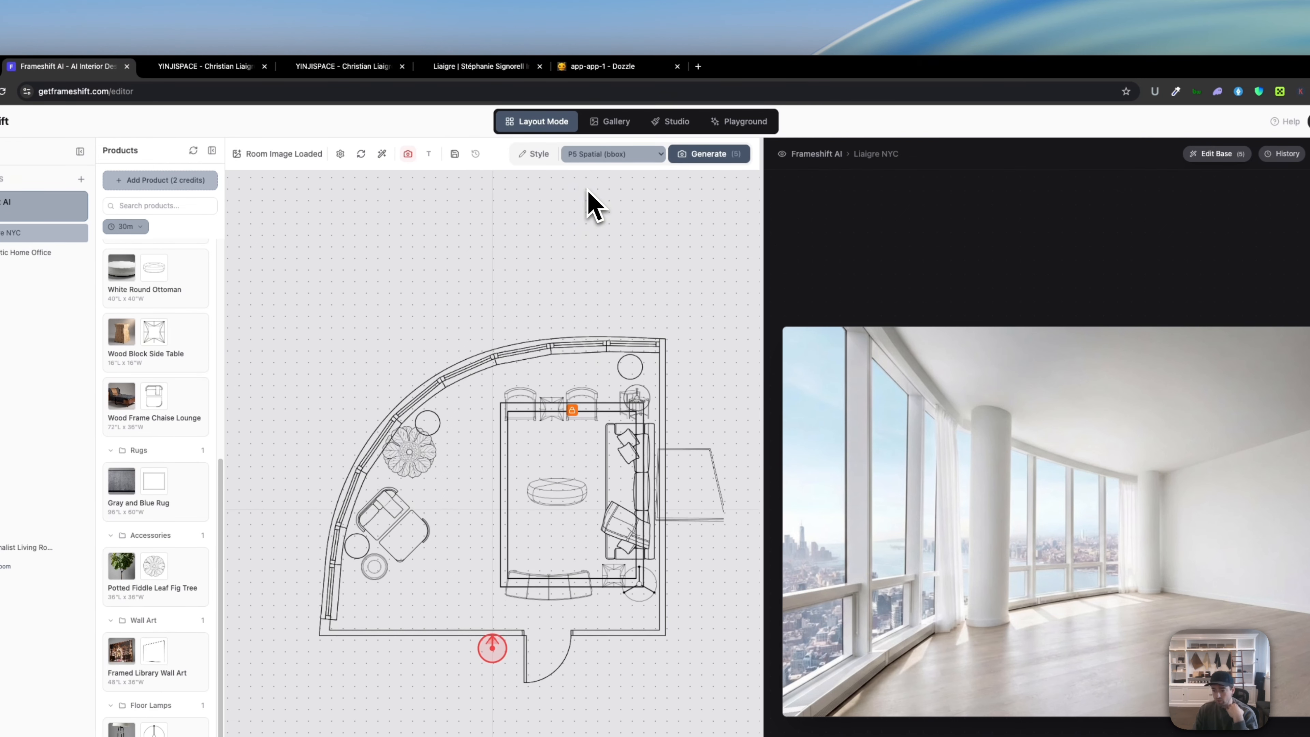
# Step: Switch back to P4 Enhanced and generate one more render
pyautogui.click(599, 155)
pyautogui.click(609, 144)
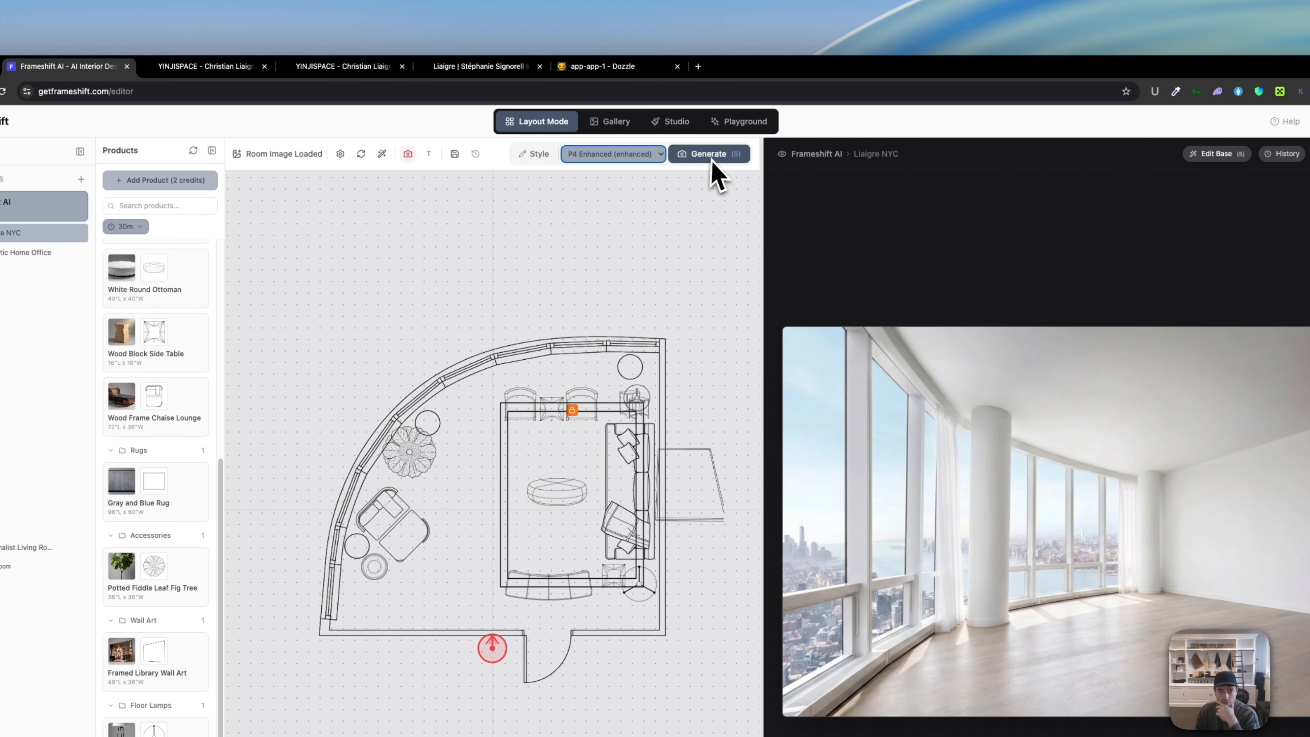
pyautogui.click(710, 158)
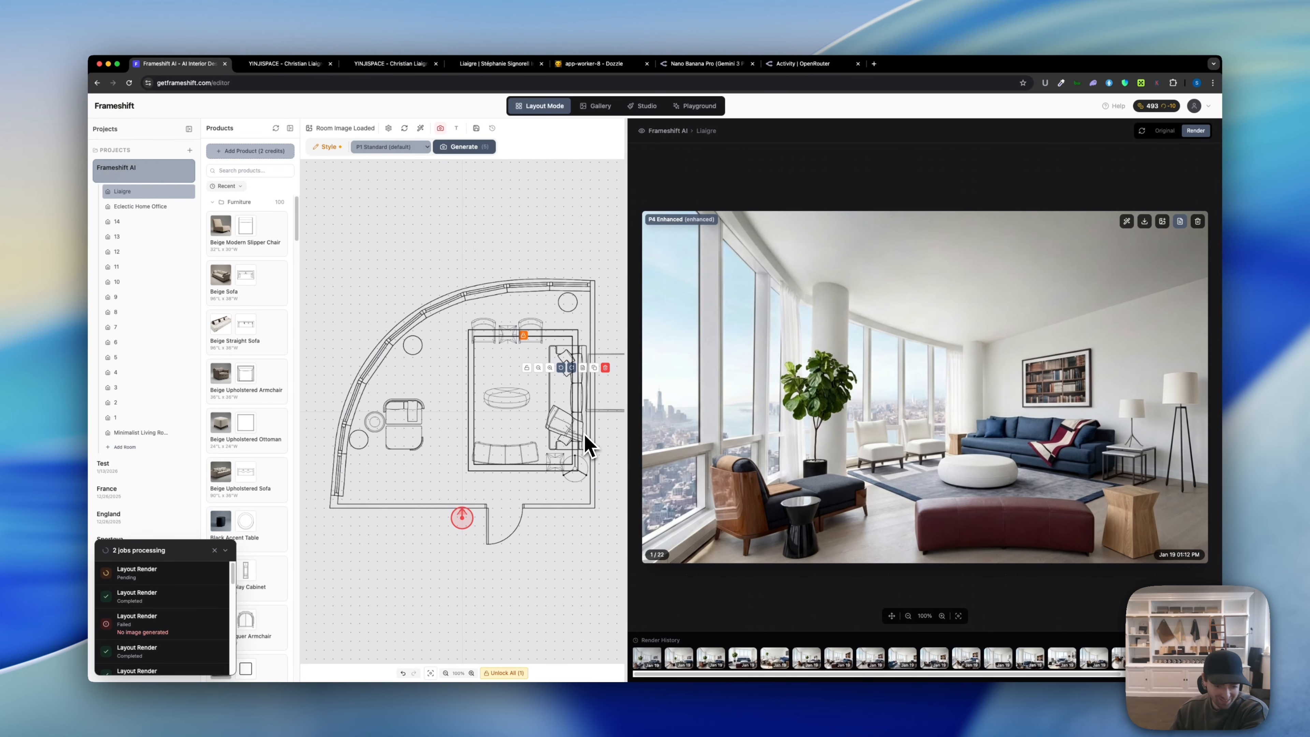
# Step: Deselect the sofa and view the style instructions describing the red bench facing the white lounge chairs
pyautogui.click(560, 478)
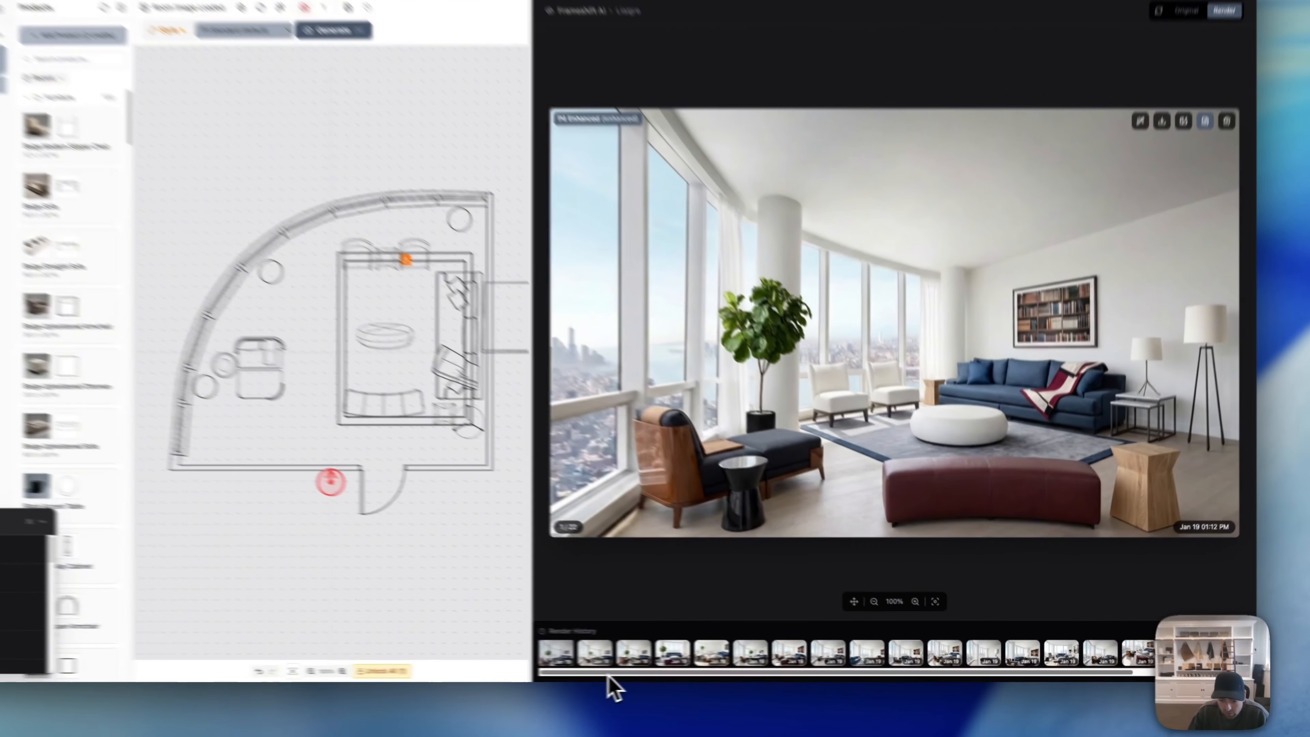
pyautogui.moveTo(689, 674); pyautogui.dragTo(734, 679)
pyautogui.moveTo(634, 678); pyautogui.dragTo(723, 670)
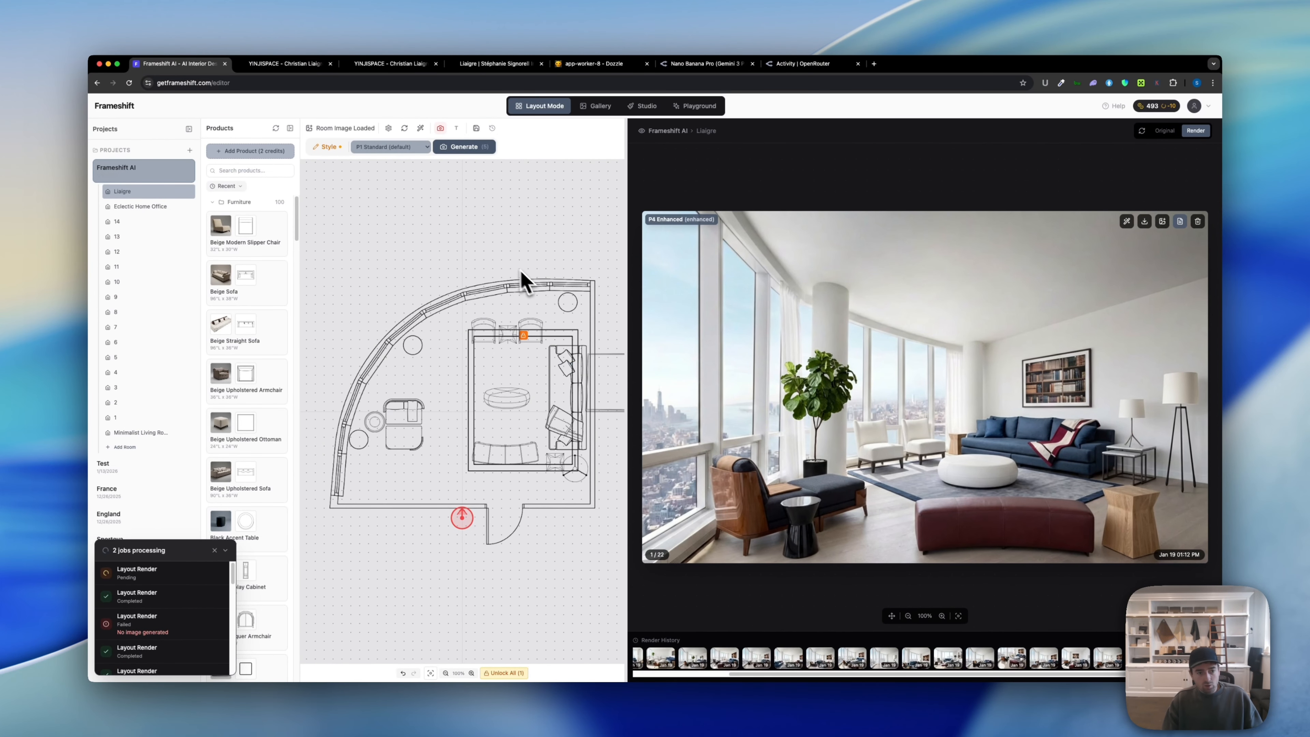
pyautogui.click(331, 149)
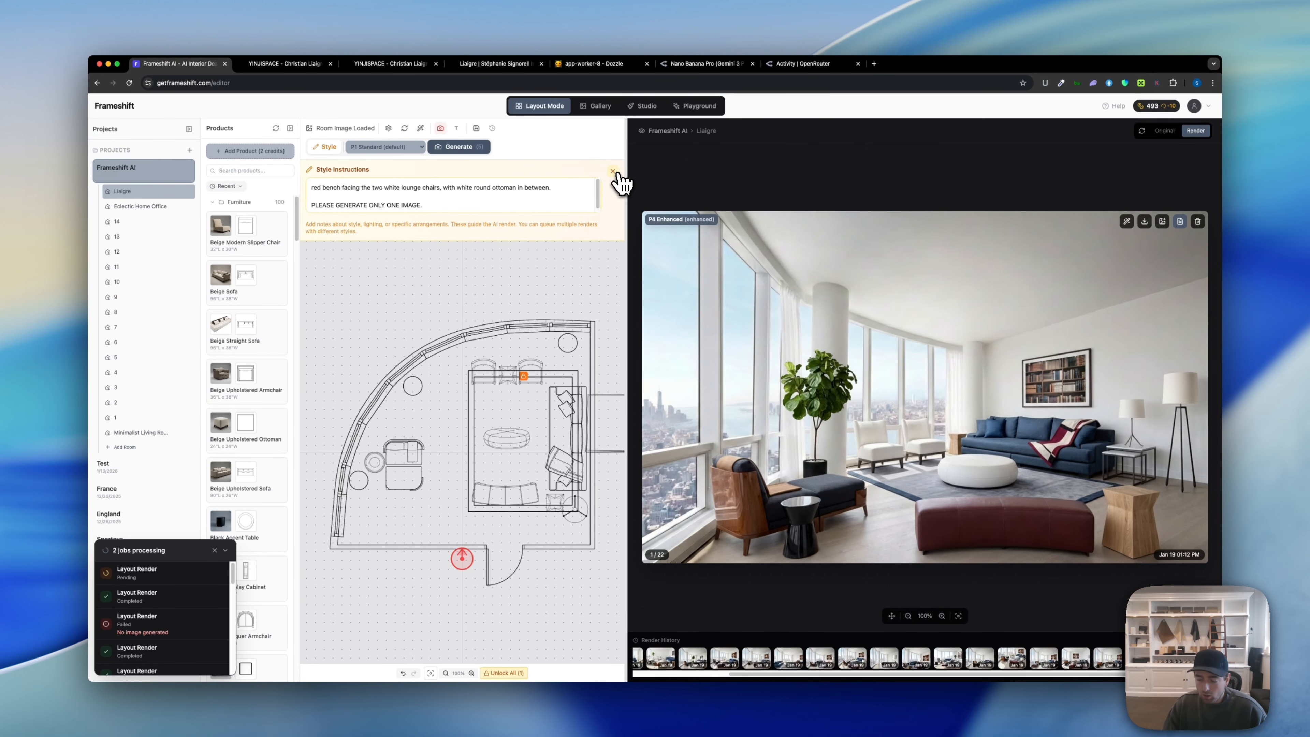
# Step: Read the style instructions through the 'PLEASE GENERATE ONLY ONE IMAGE.' line, then close the panel
pyautogui.click(613, 171)
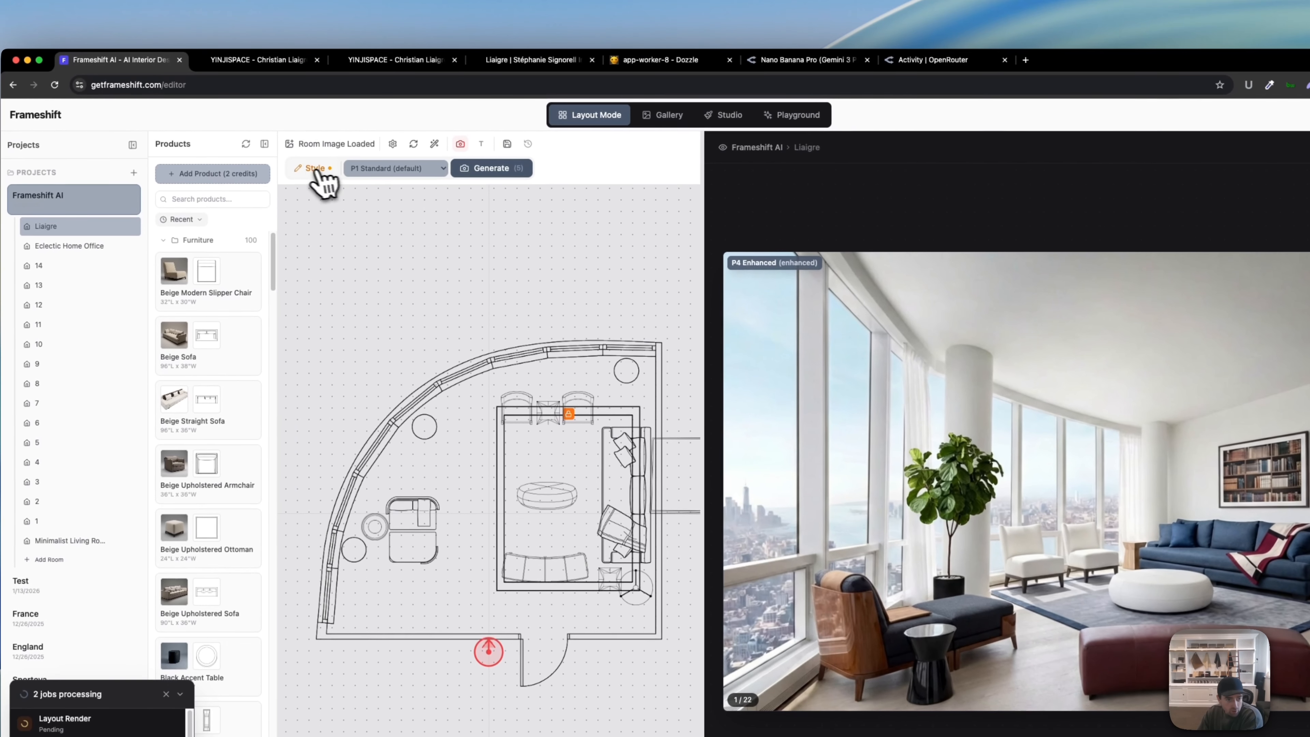
pyautogui.click(325, 147)
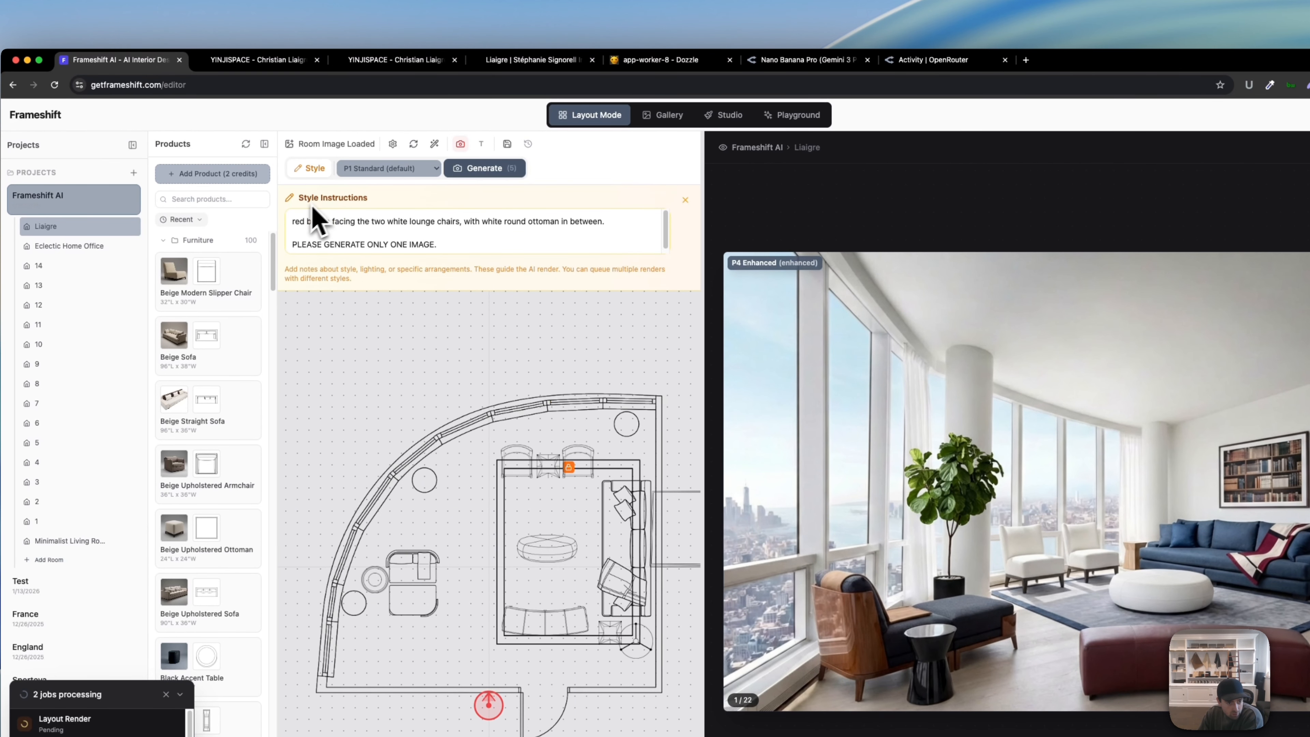
pyautogui.moveTo(293, 221); pyautogui.dragTo(335, 223)
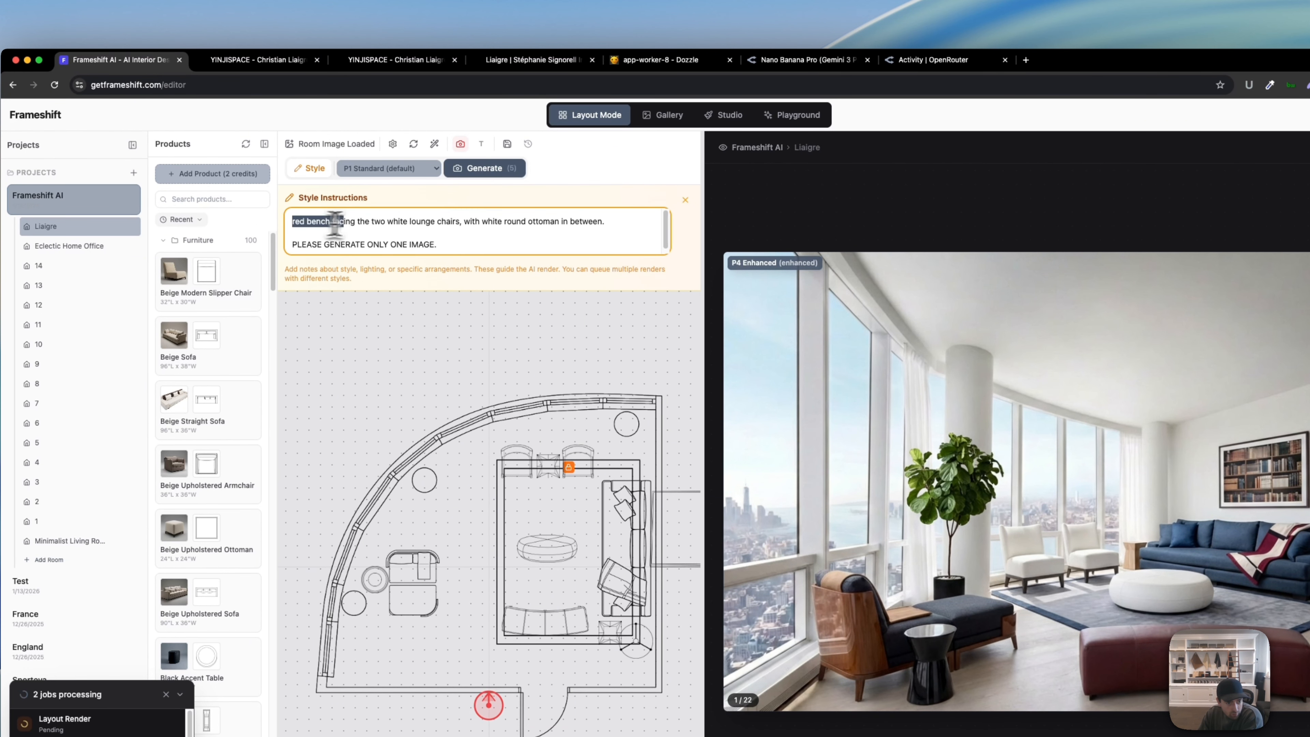
pyautogui.click(344, 226)
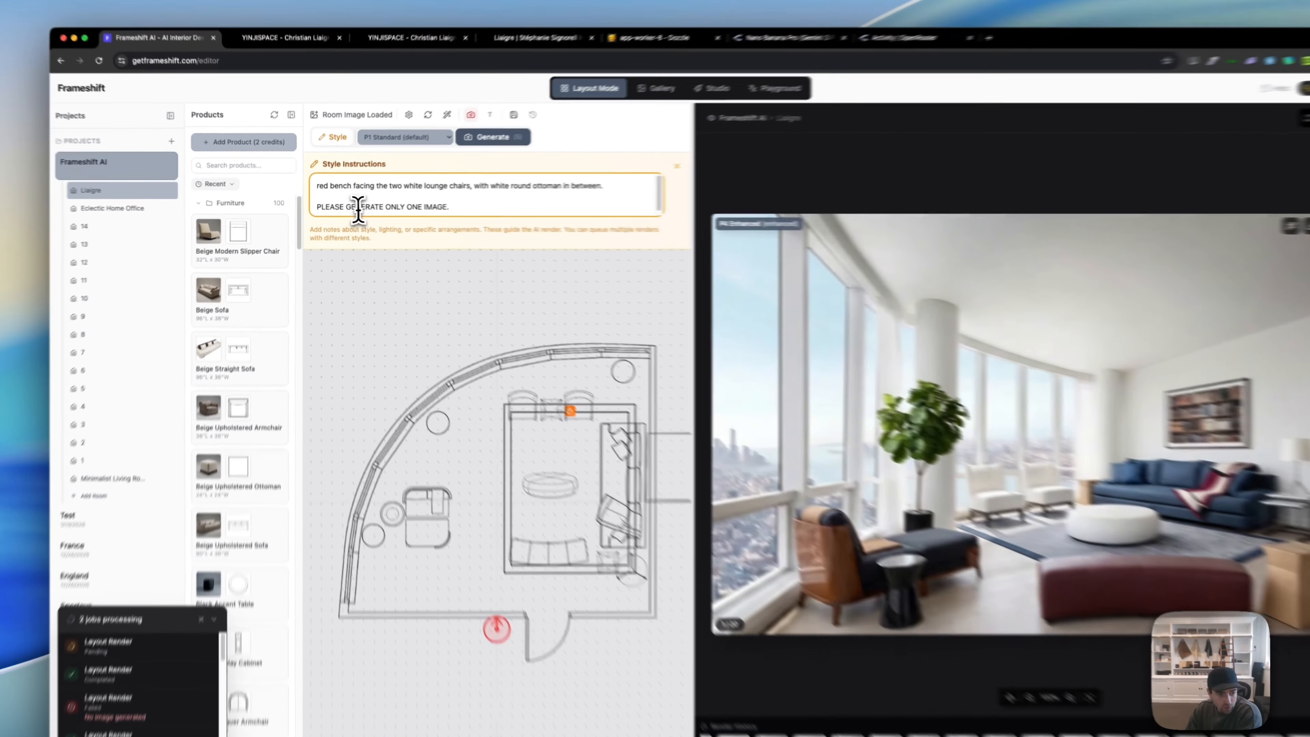
pyautogui.tripleClick(365, 205)
pyautogui.click(408, 206)
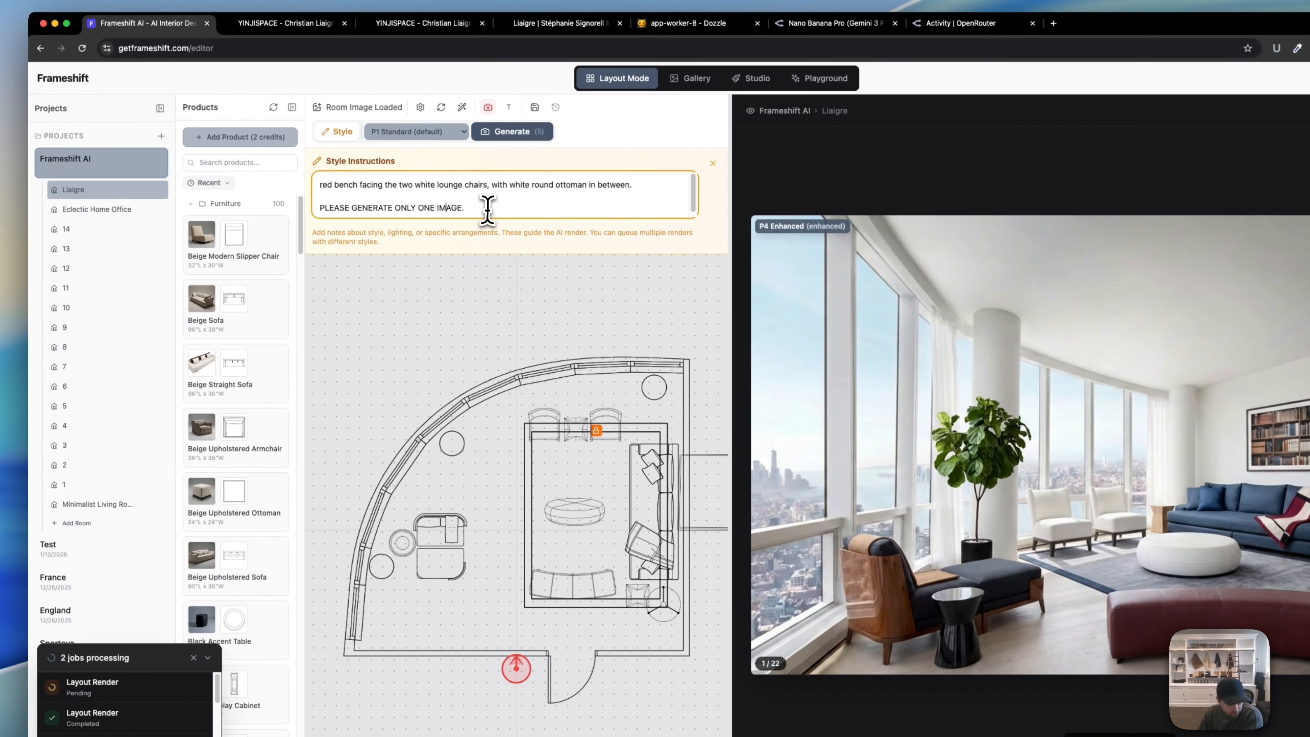
pyautogui.tripleClick(488, 209)
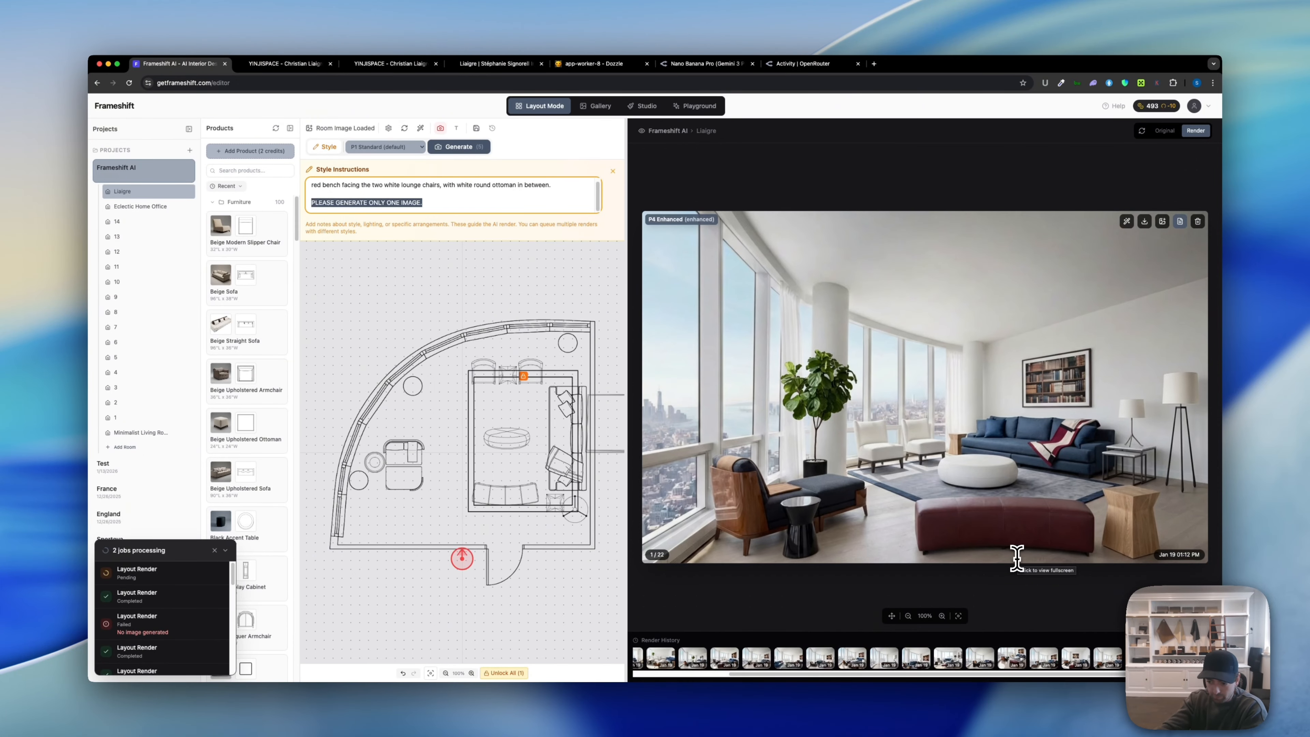
pyautogui.click(326, 147)
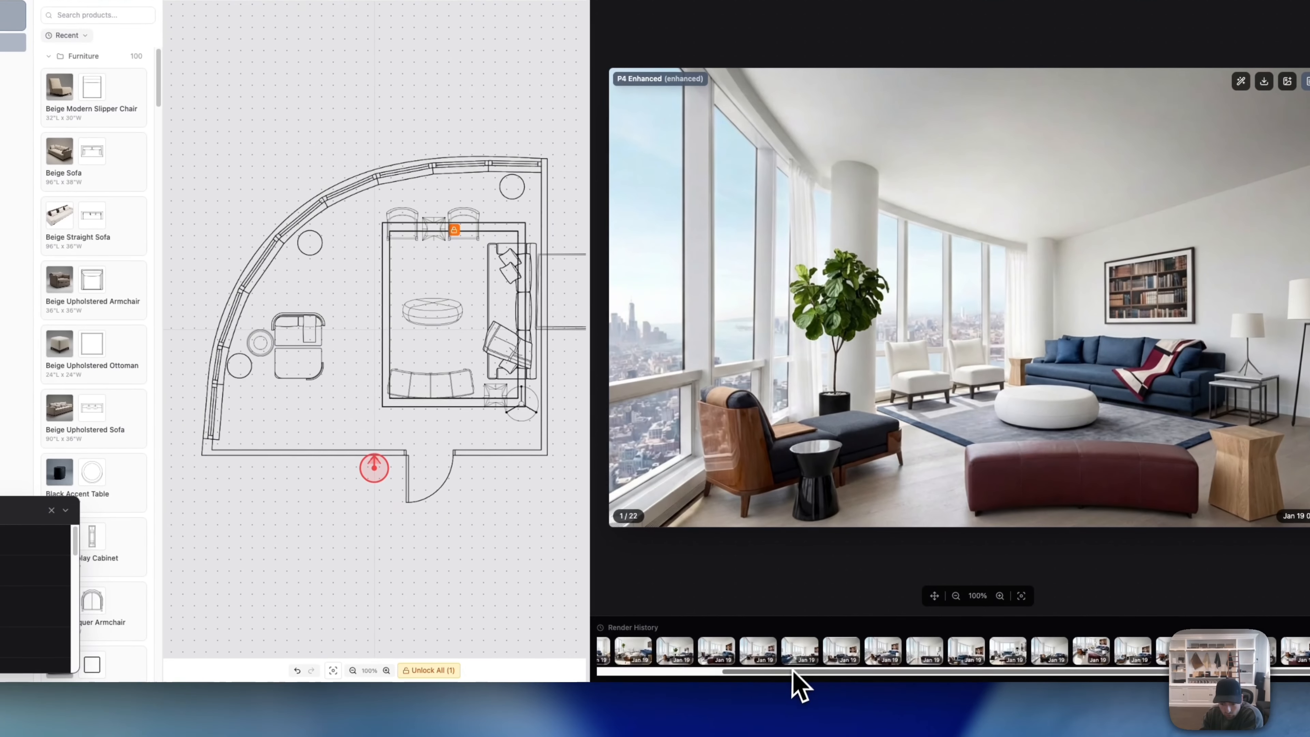
# Step: From the second render onward, delete the P2 Structured, P3 Refined and P1 Standard renders
pyautogui.moveTo(775, 674); pyautogui.dragTo(658, 673)
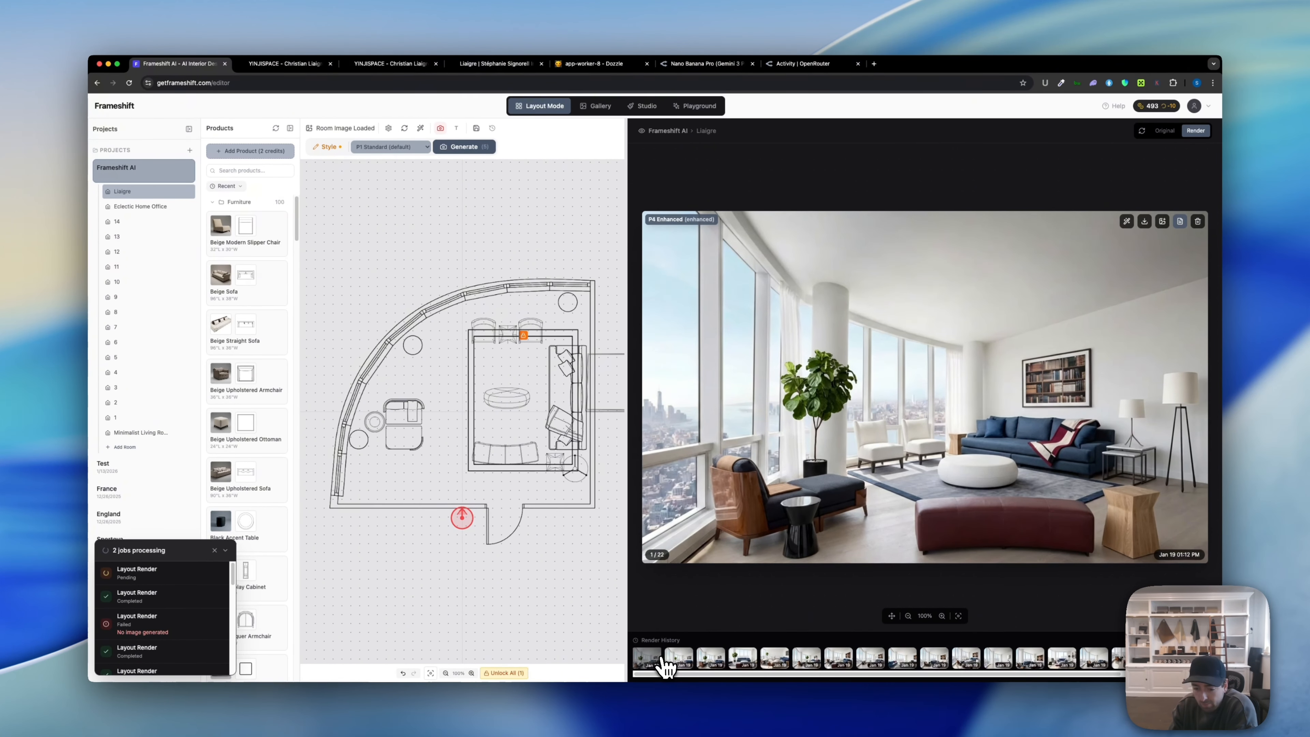
pyautogui.click(665, 659)
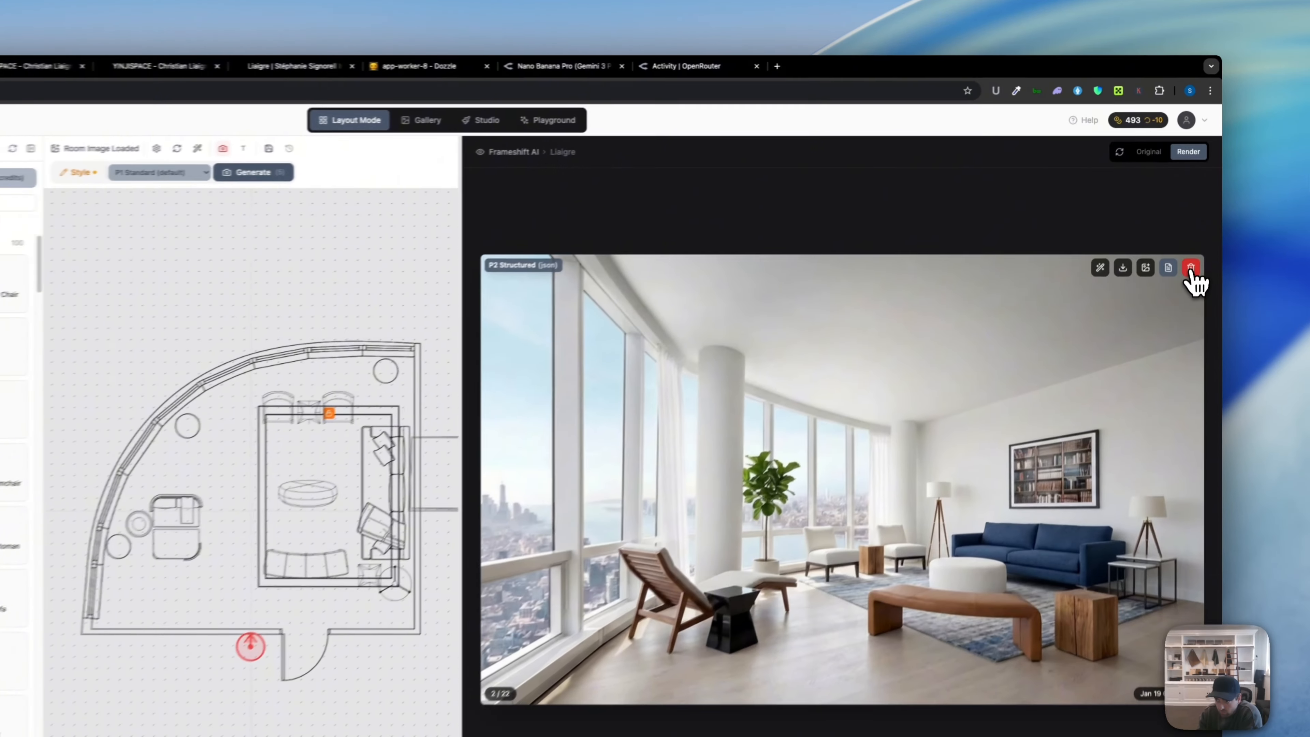
pyautogui.click(1198, 222)
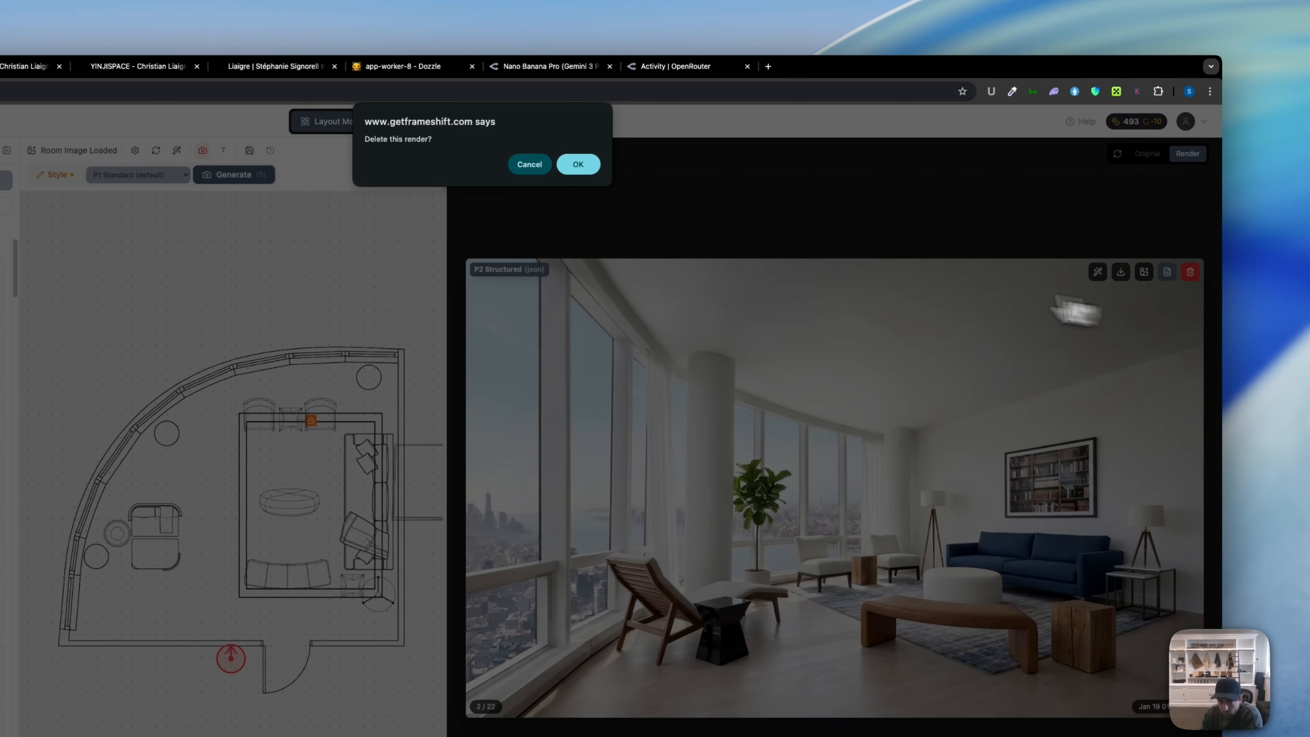
pyautogui.click(578, 164)
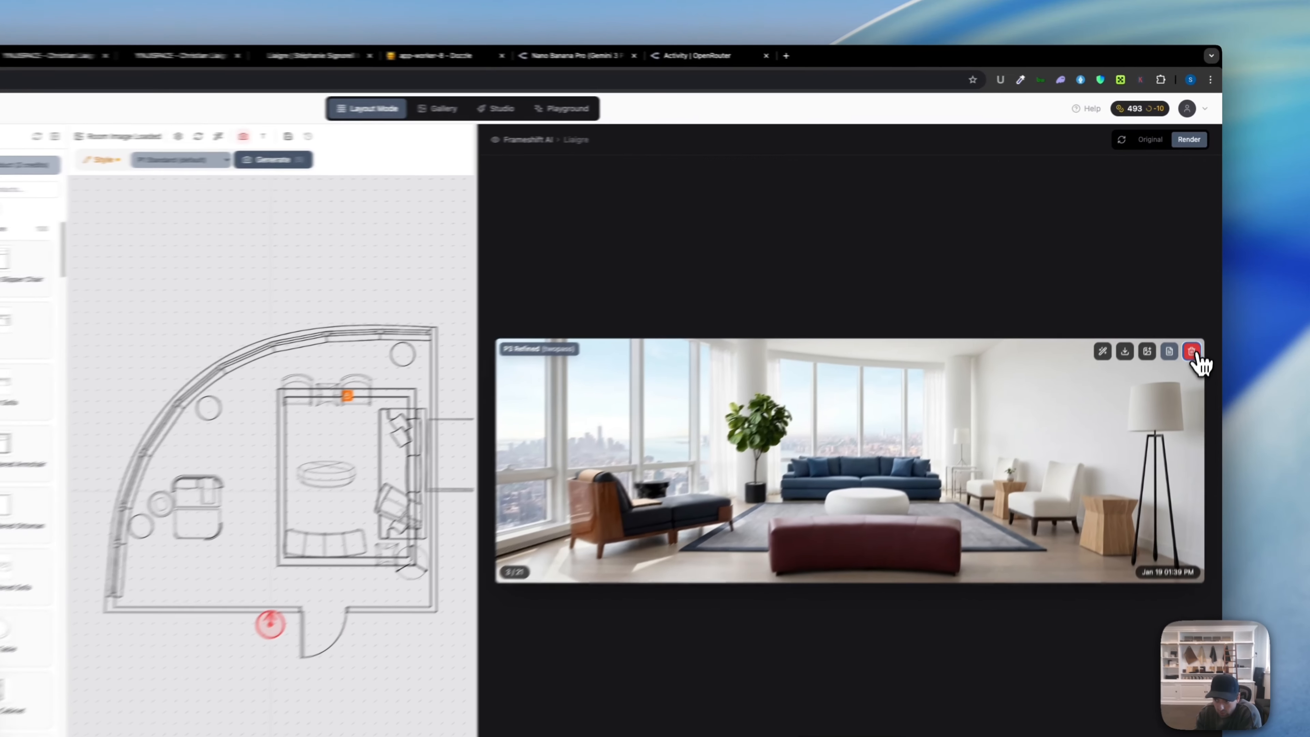
pyautogui.click(1197, 300)
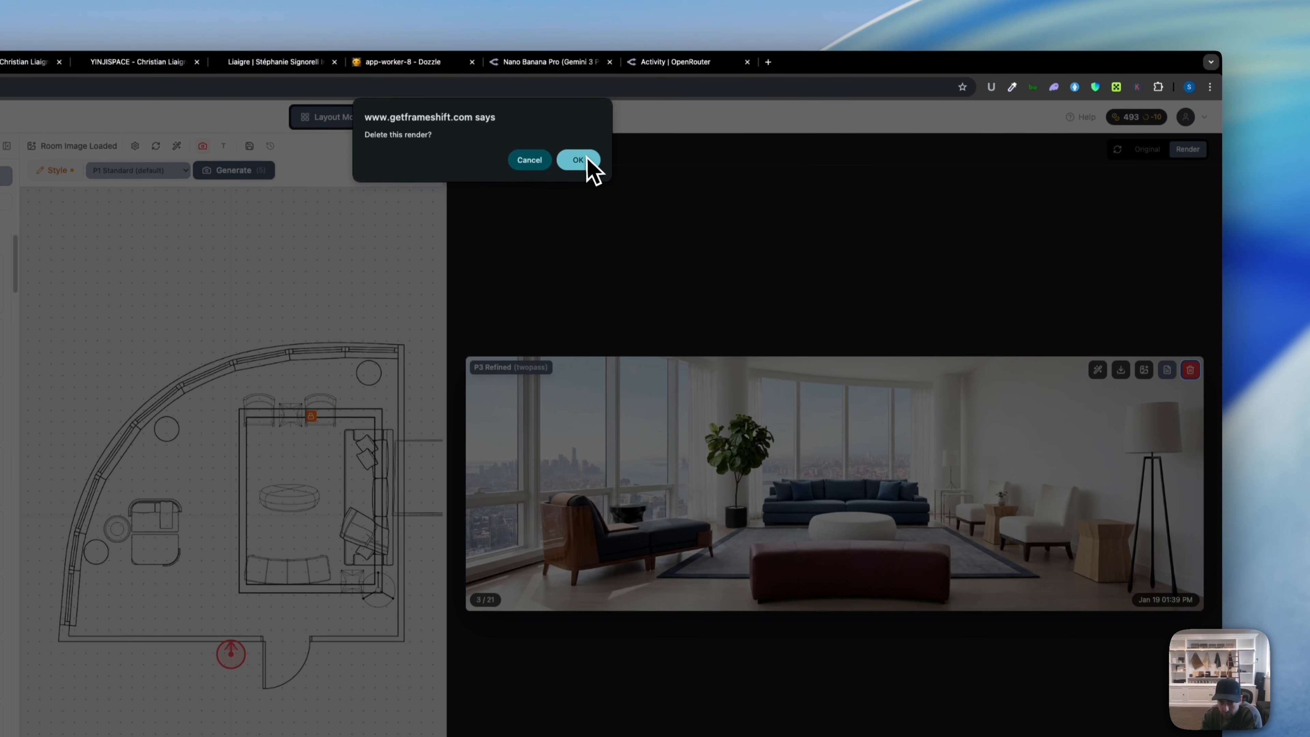
pyautogui.click(588, 160)
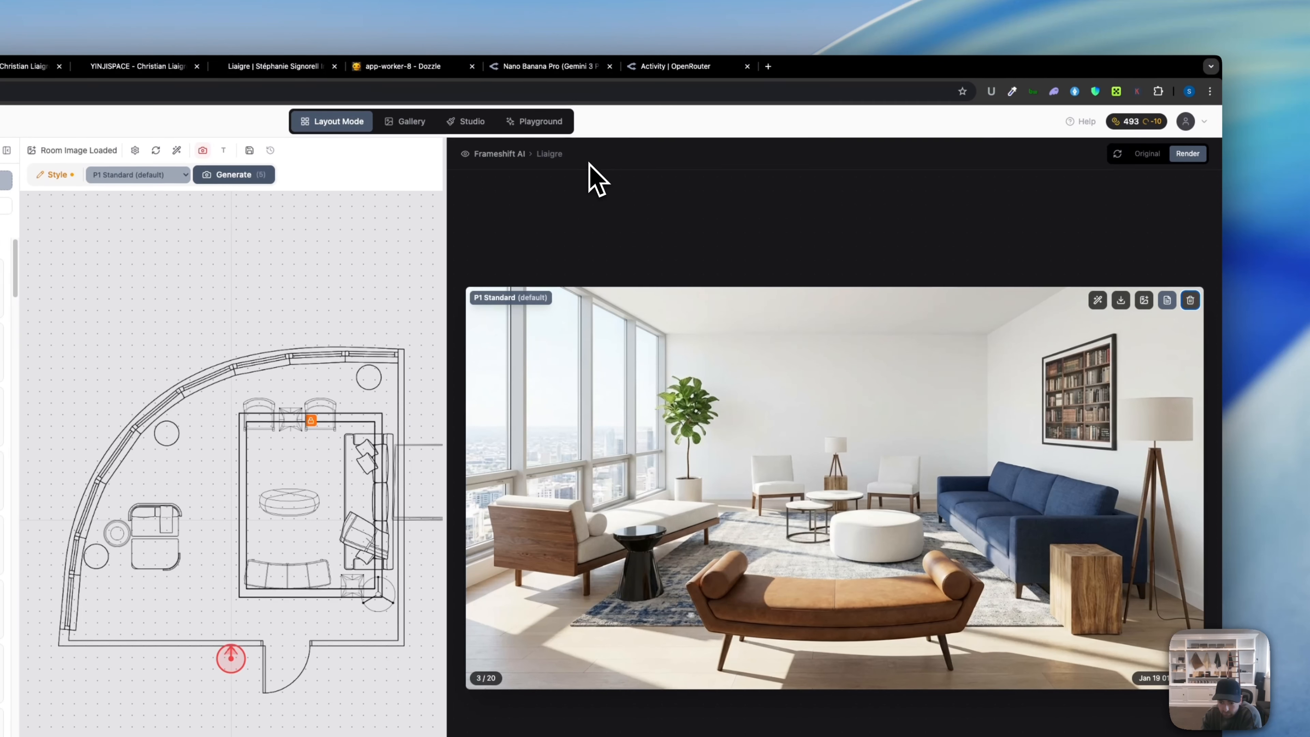
pyautogui.click(1190, 300)
pyautogui.click(660, 165)
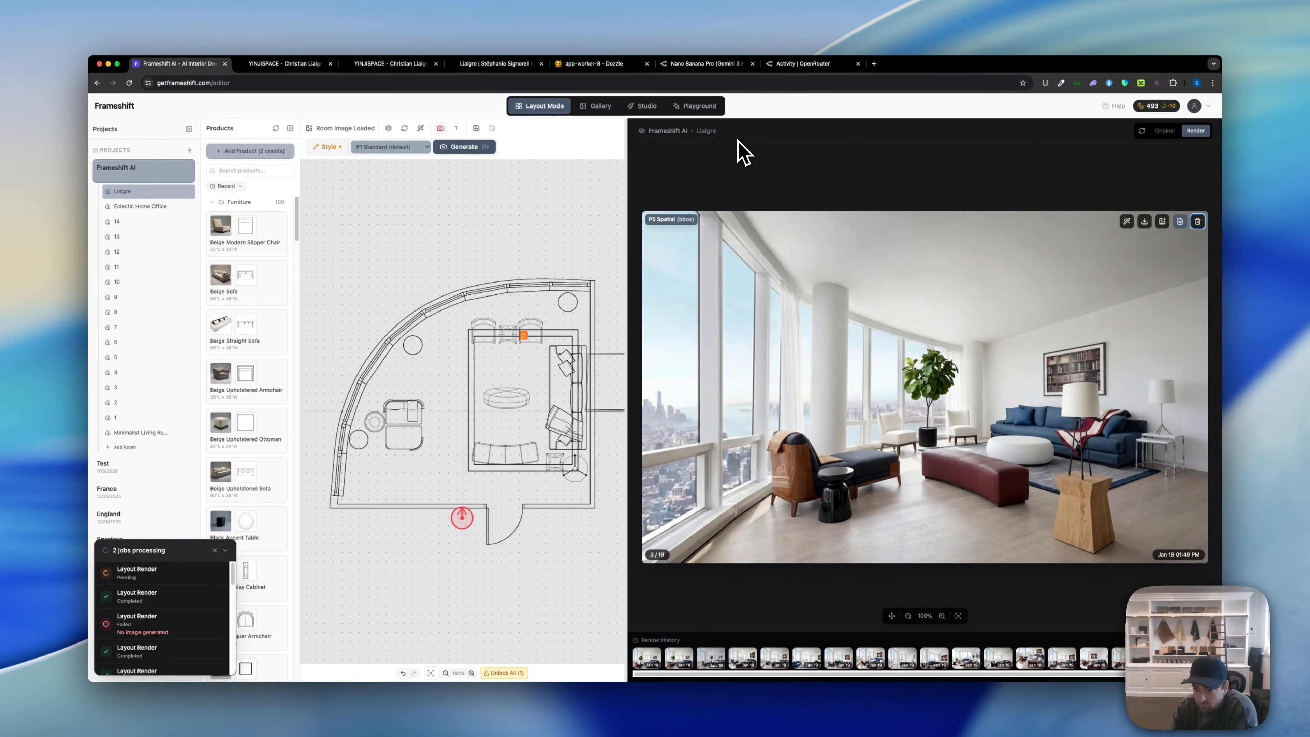
# Step: Inspect the stacked three-view render, then delete the P1 Standard and P2 Structured three-view renders
pyautogui.press('Right')
pyautogui.press('Right')
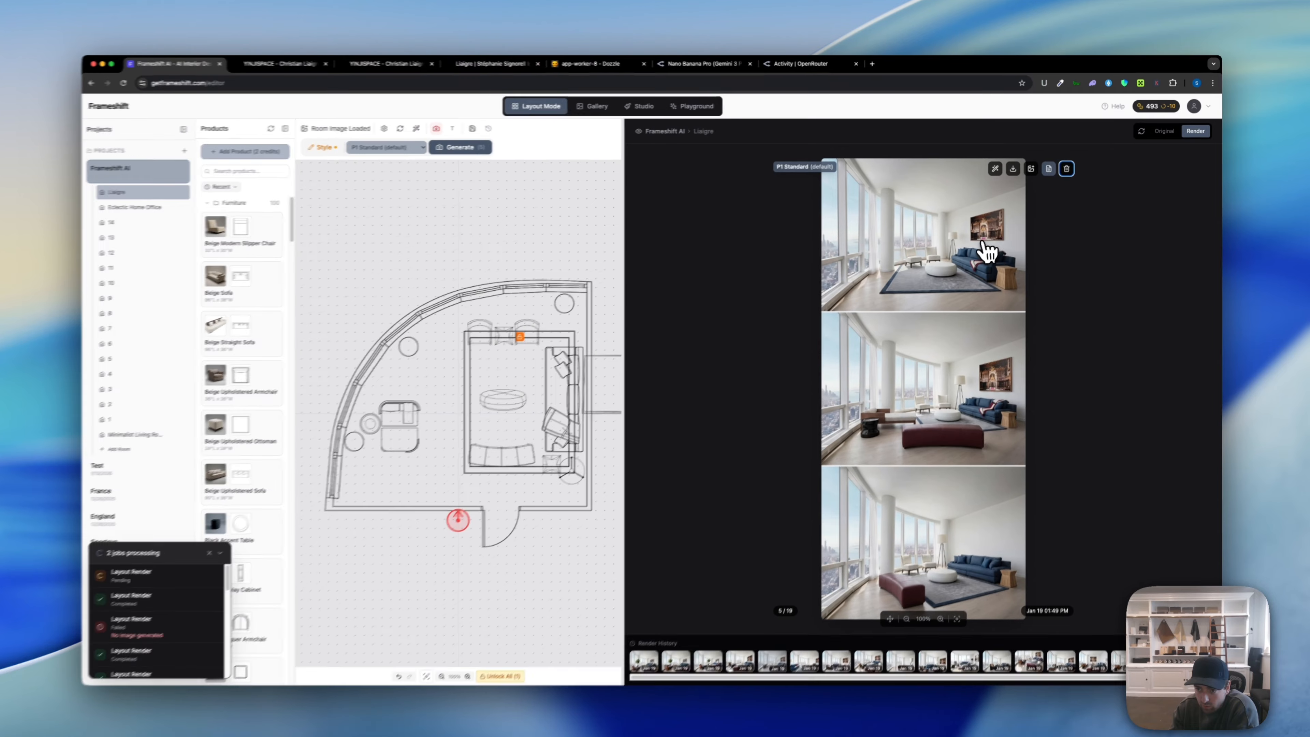
pyautogui.click(979, 251)
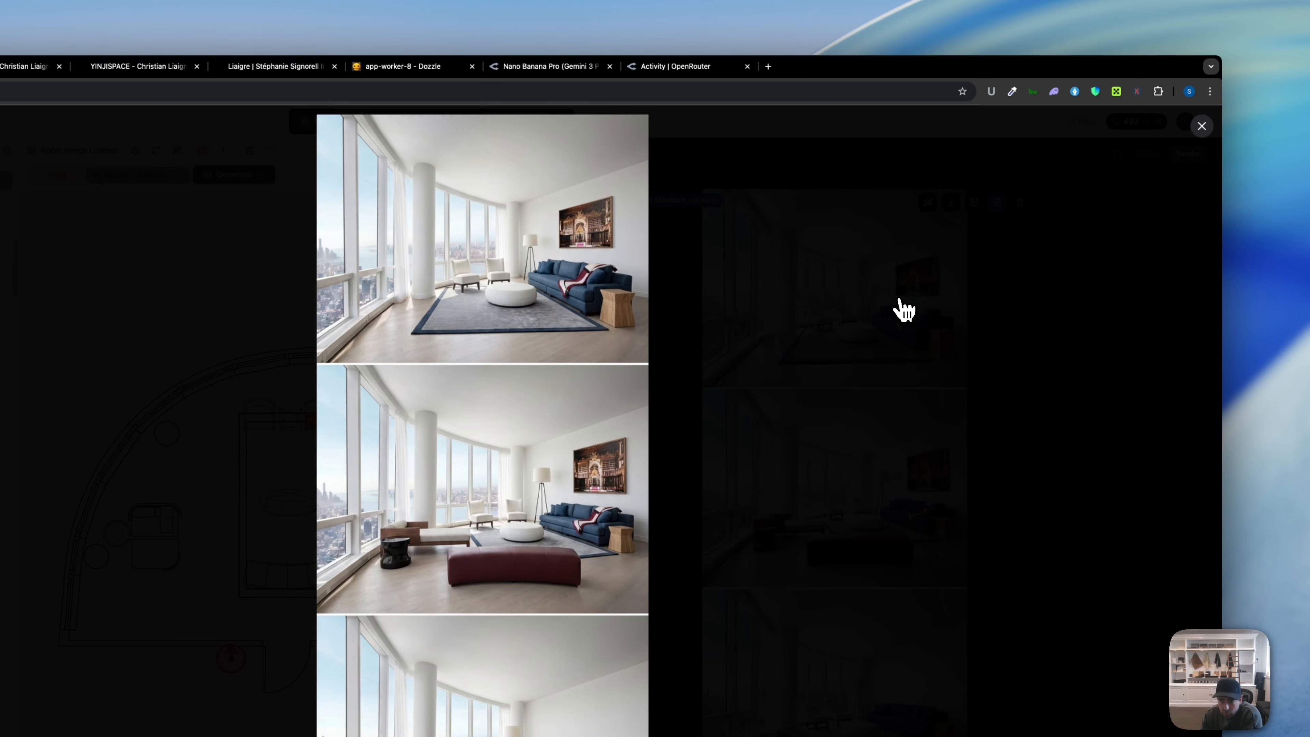
pyautogui.click(904, 309)
pyautogui.click(1021, 203)
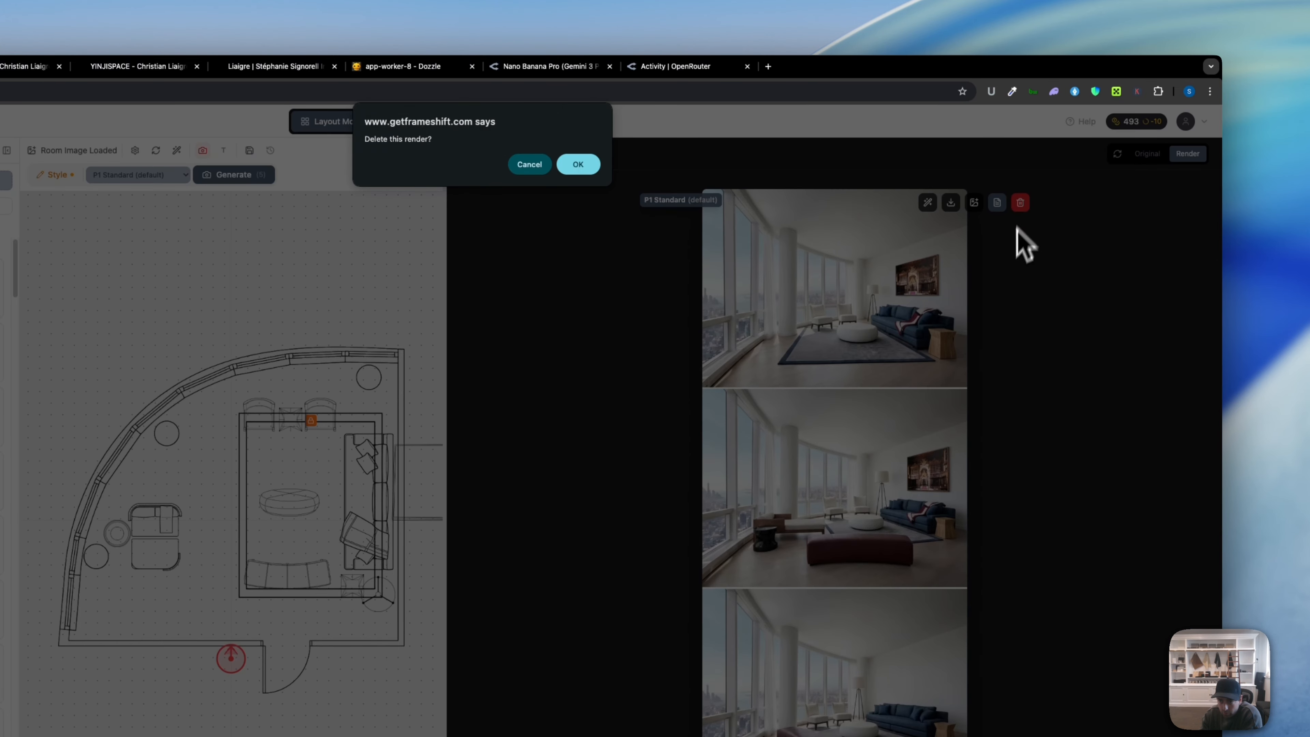
pyautogui.click(580, 165)
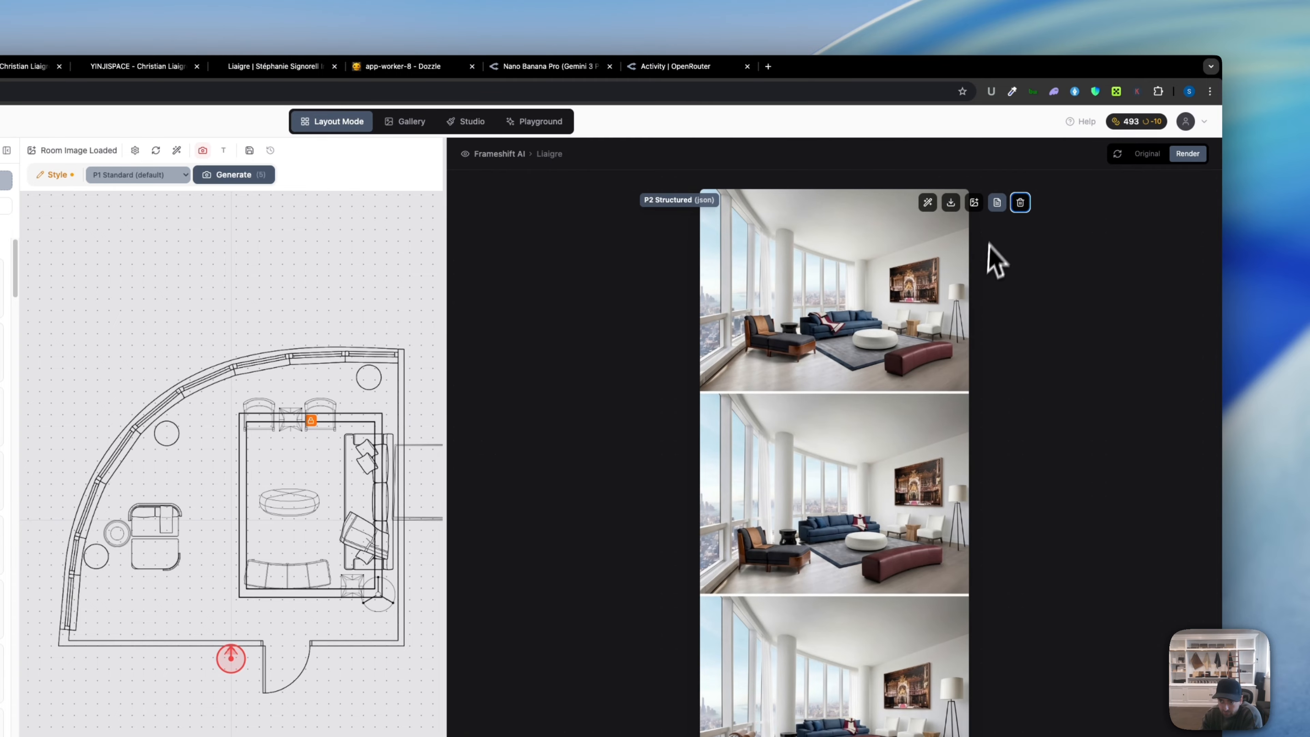
pyautogui.click(1021, 203)
pyautogui.click(587, 170)
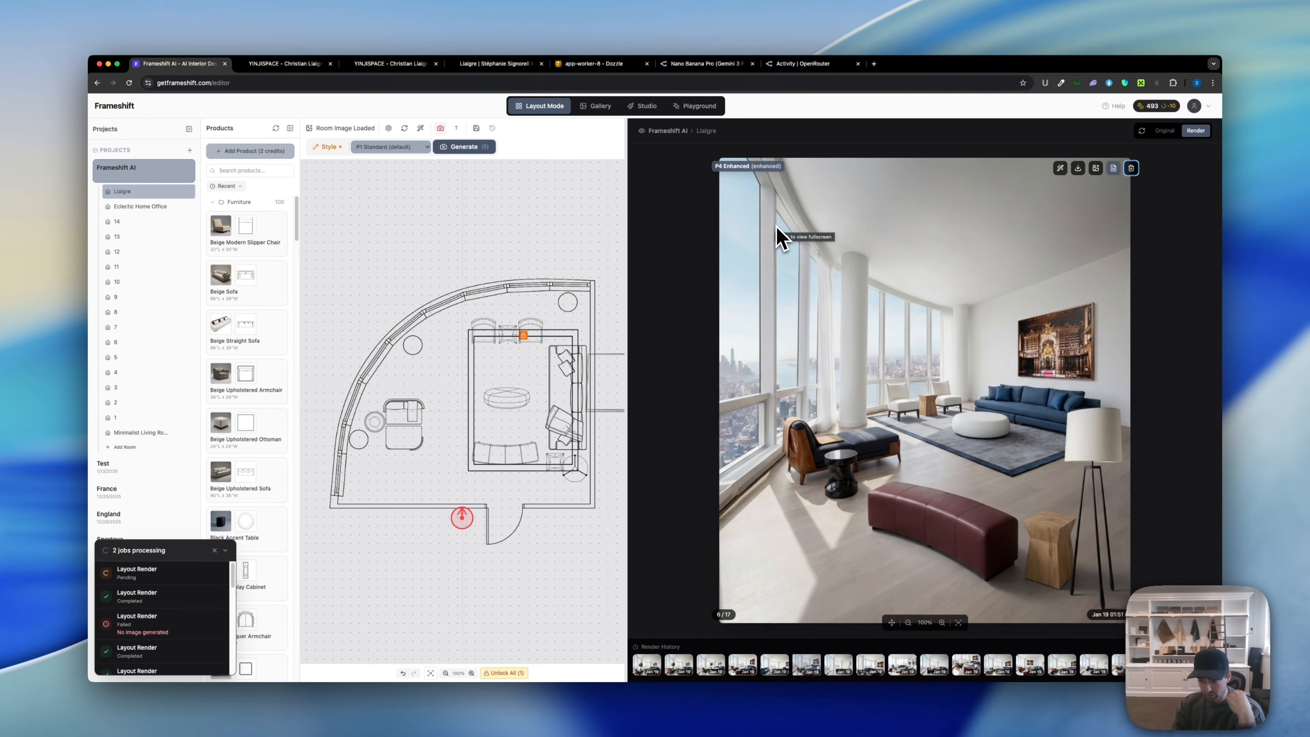
# Step: Delete the P4 Enhanced three-view, P3 Refined, and P5 Spatial three-view renders
pyautogui.press('Right')
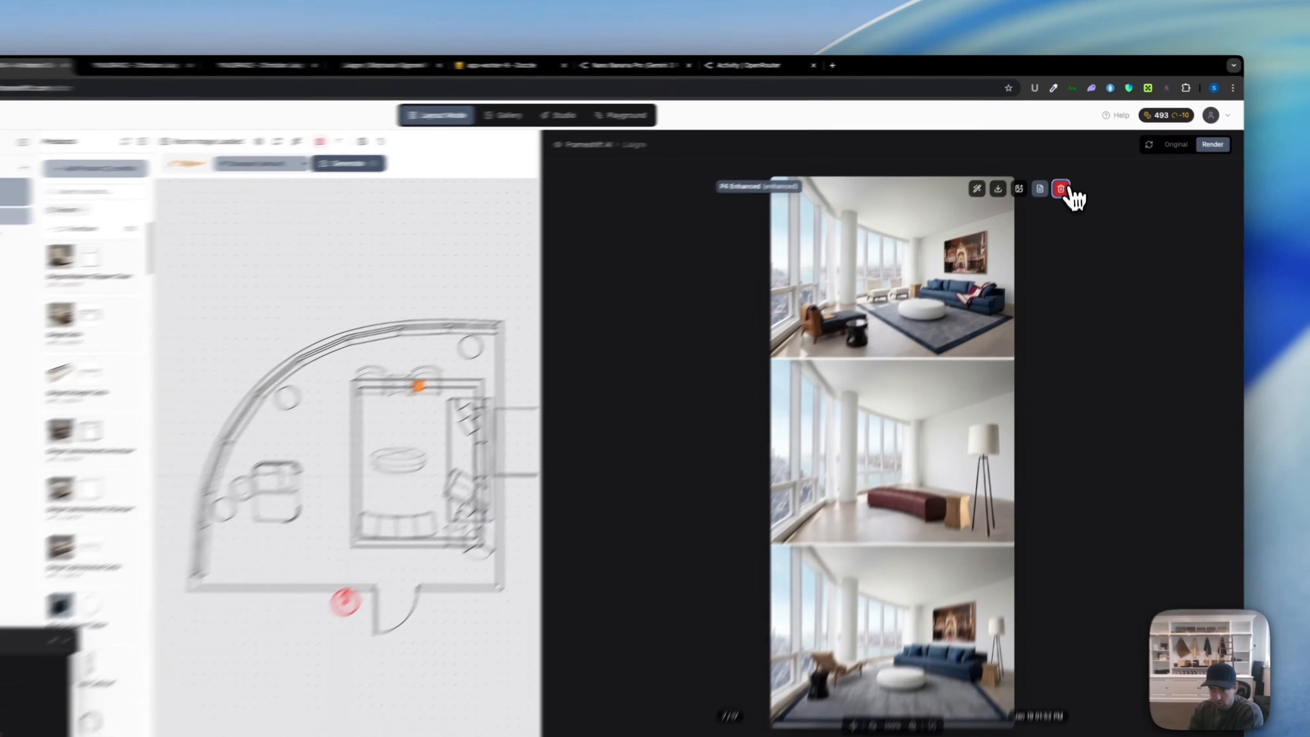
pyautogui.click(1068, 168)
pyautogui.click(625, 172)
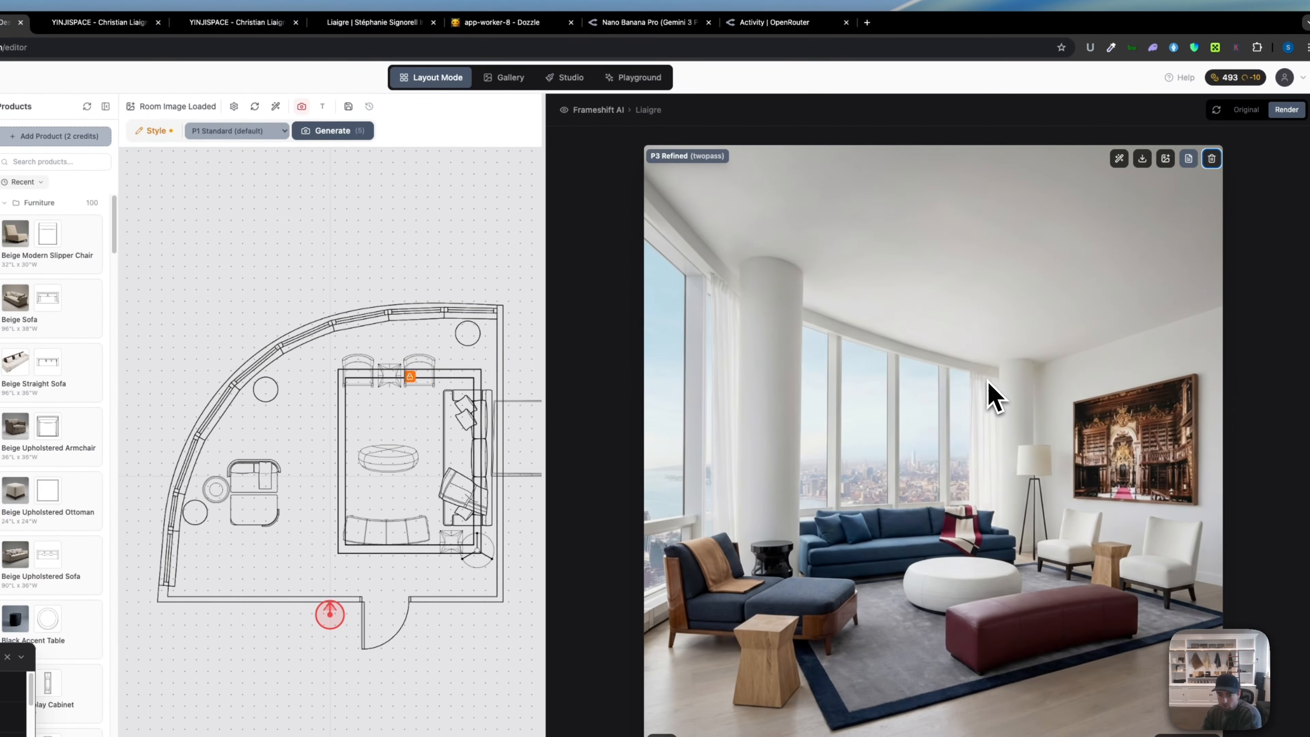
pyautogui.press('Right')
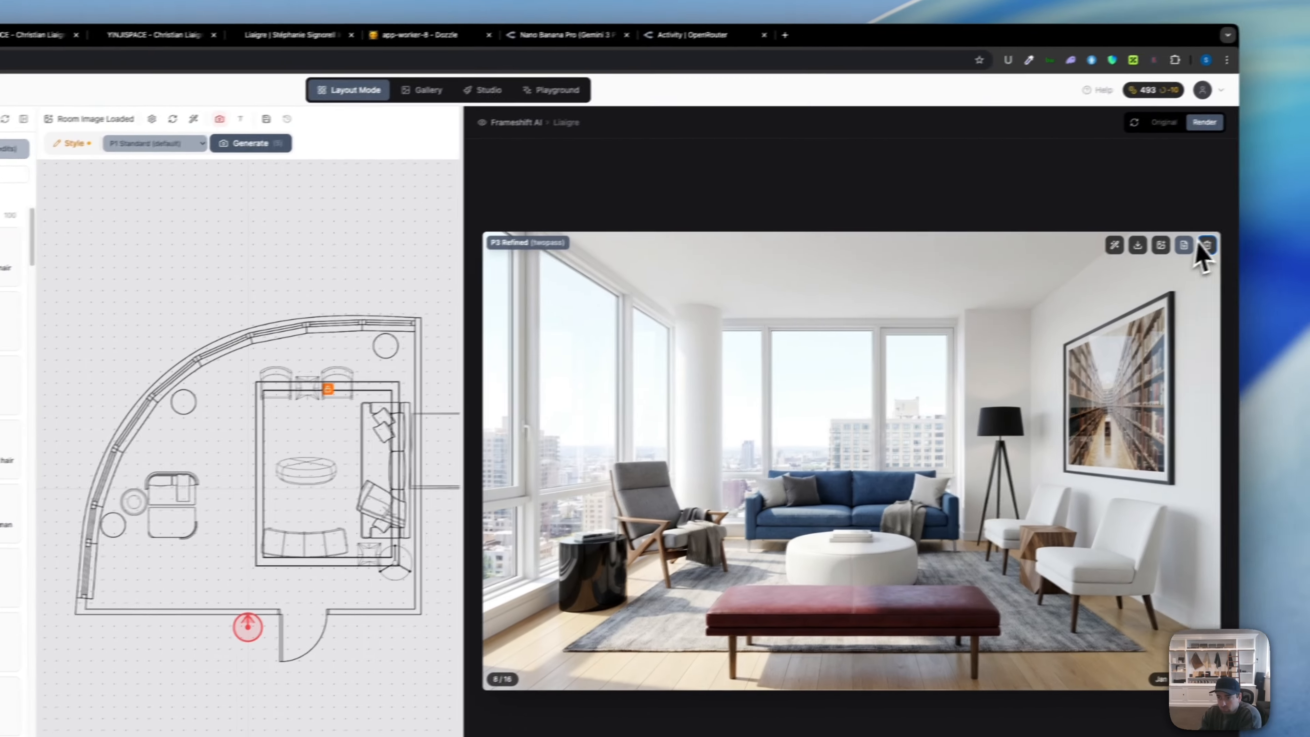
pyautogui.click(1290, 232)
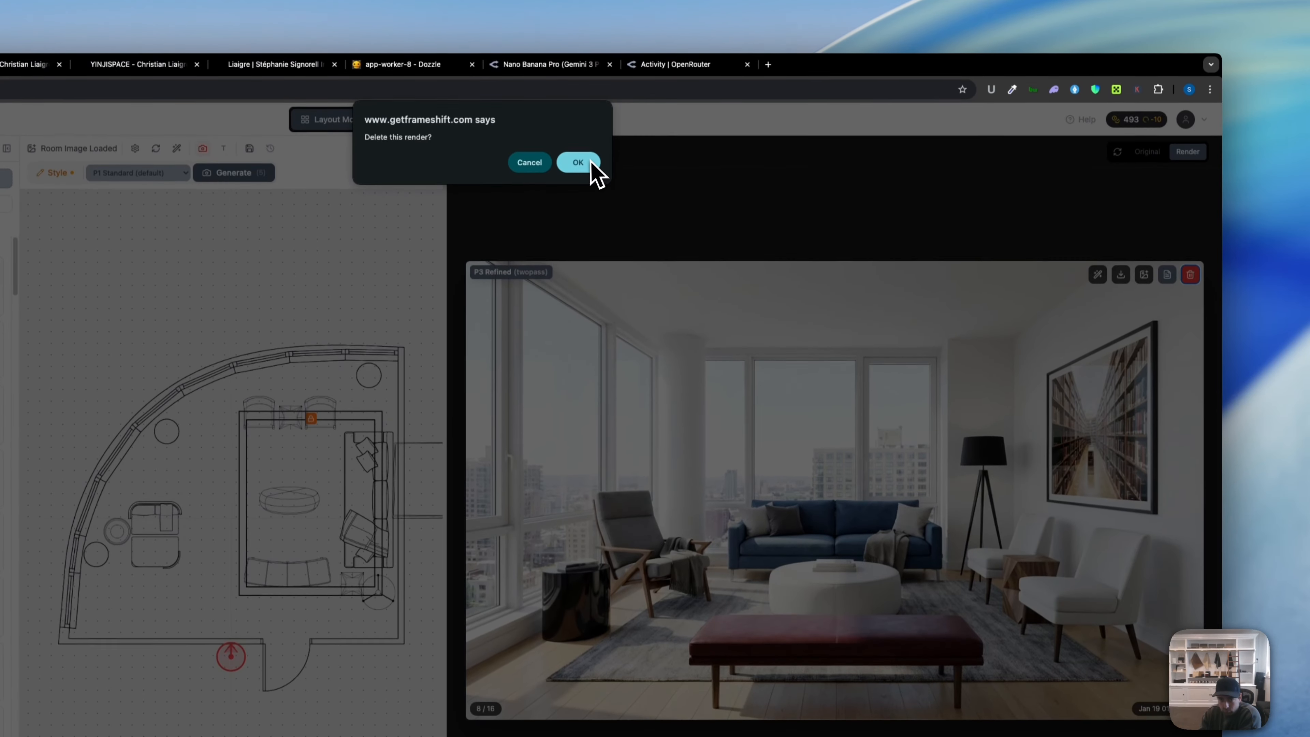
pyautogui.click(591, 164)
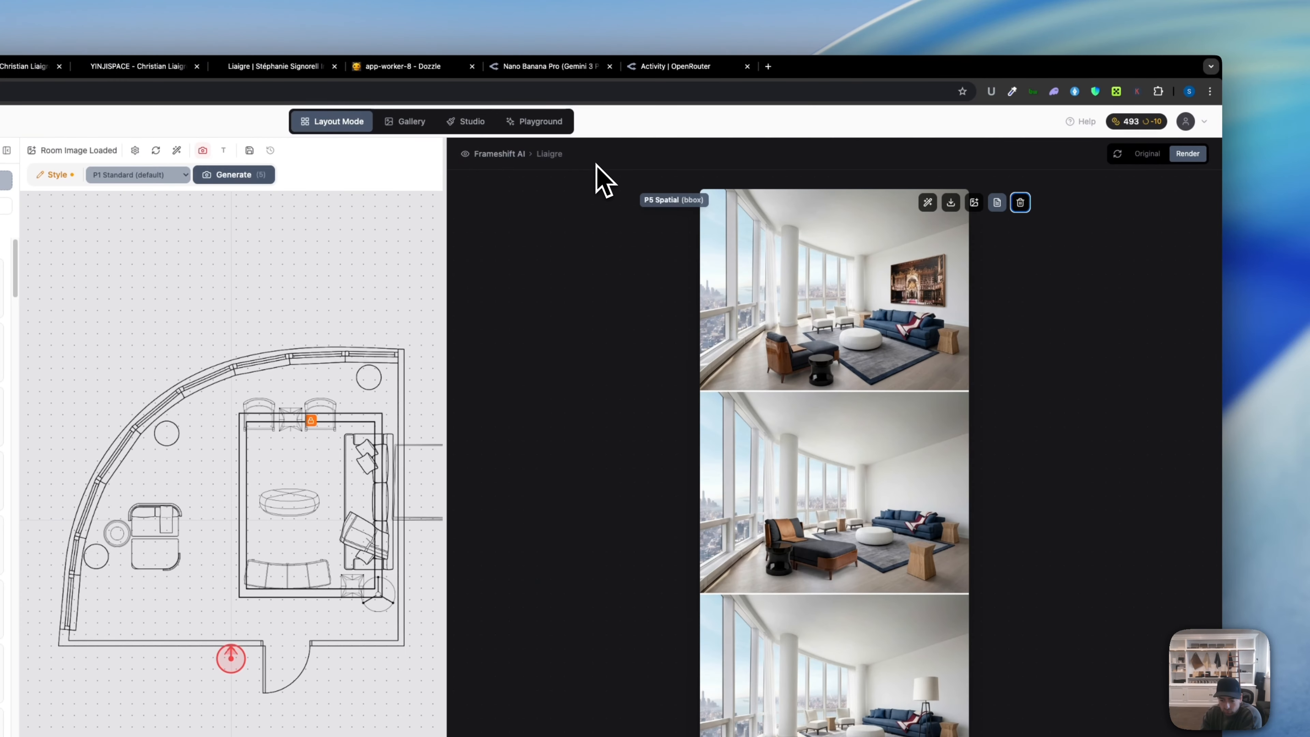
pyautogui.click(1021, 202)
pyautogui.click(577, 161)
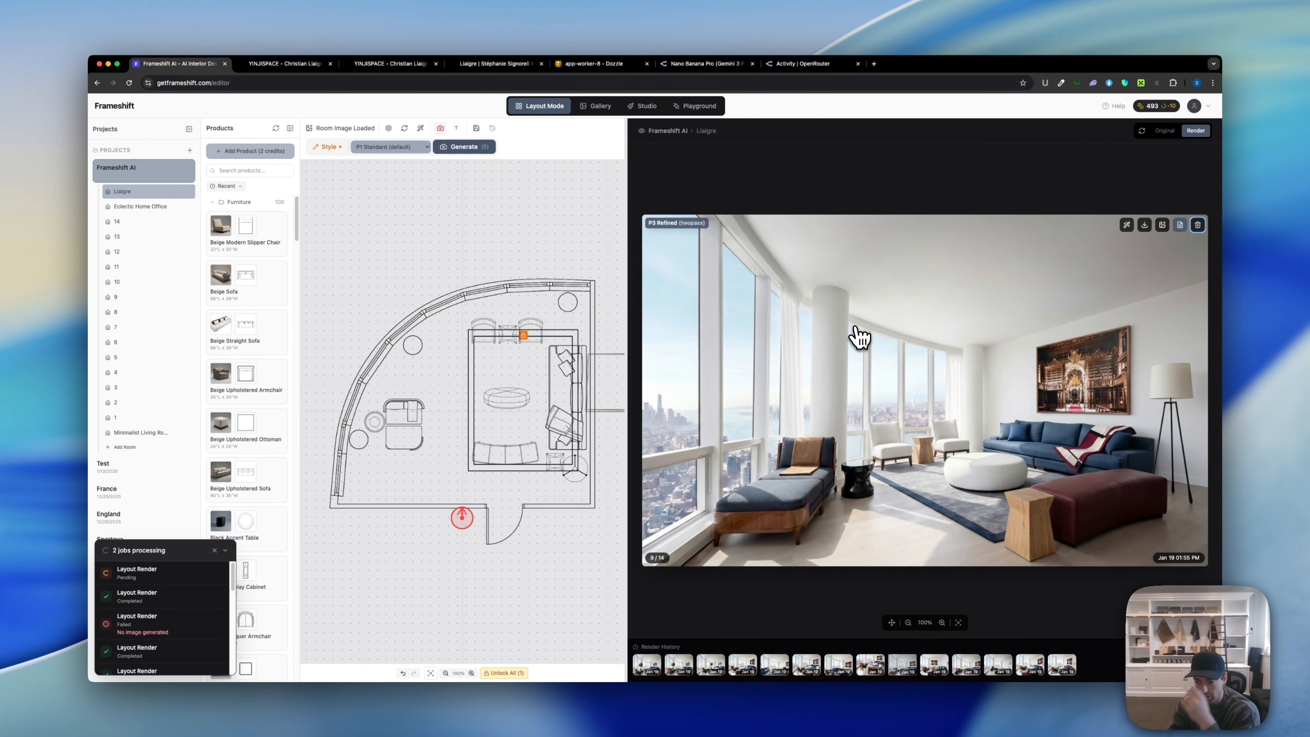
# Step: Delete the P5 Spatial, P4 Enhanced three-view, P2 Structured and P4 Enhanced renders, leaving 10
pyautogui.press('Right')
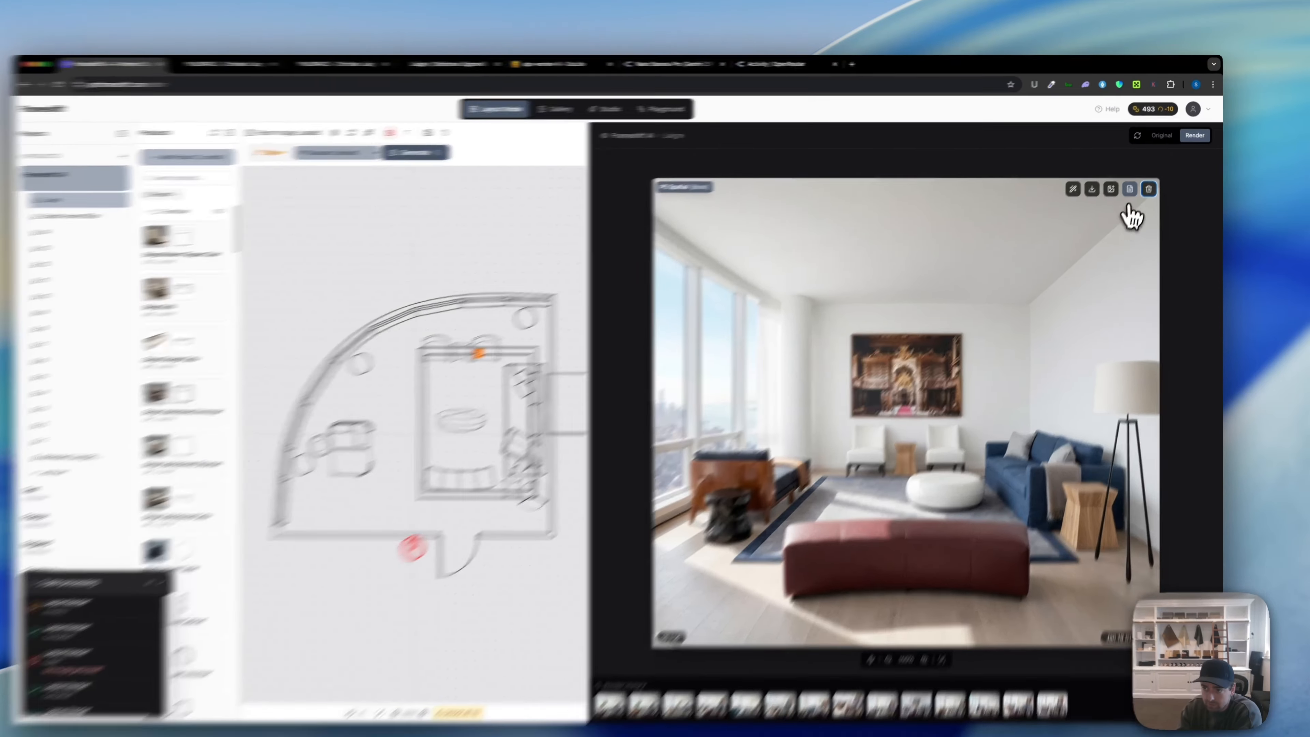
pyautogui.click(1153, 181)
pyautogui.click(593, 165)
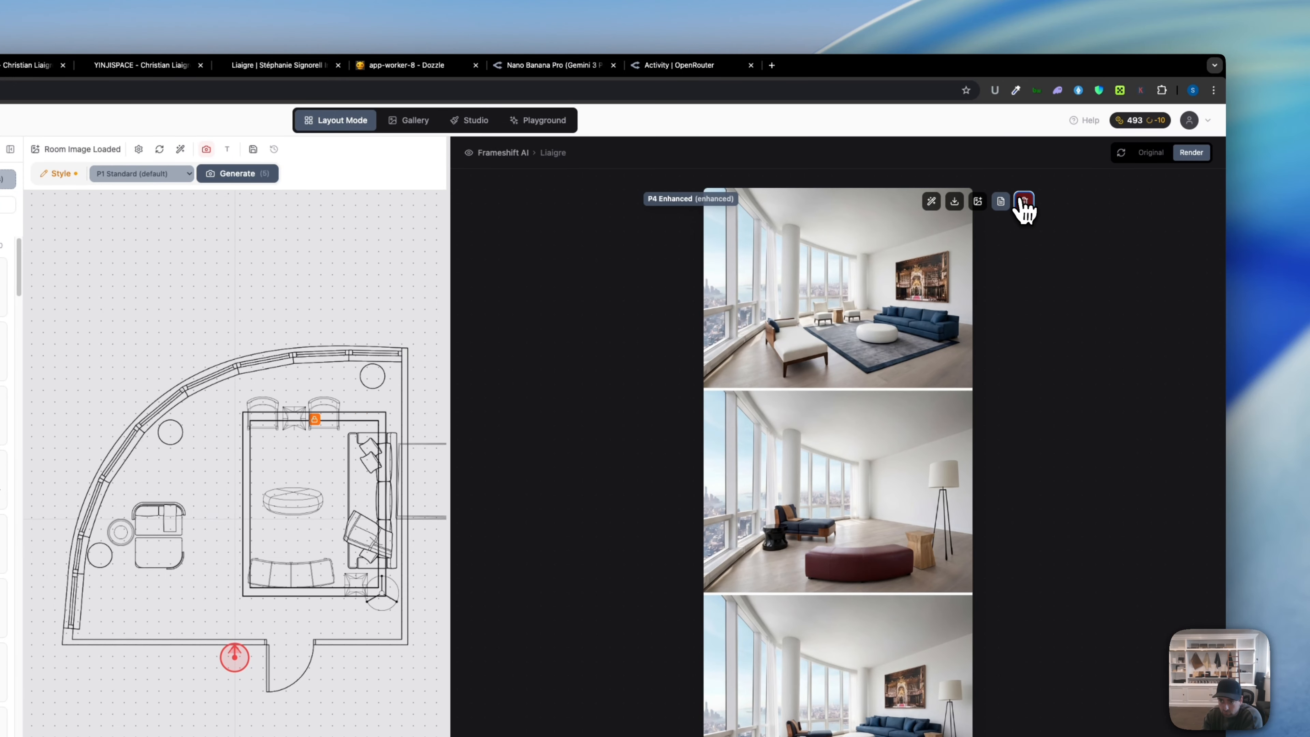
pyautogui.click(1024, 202)
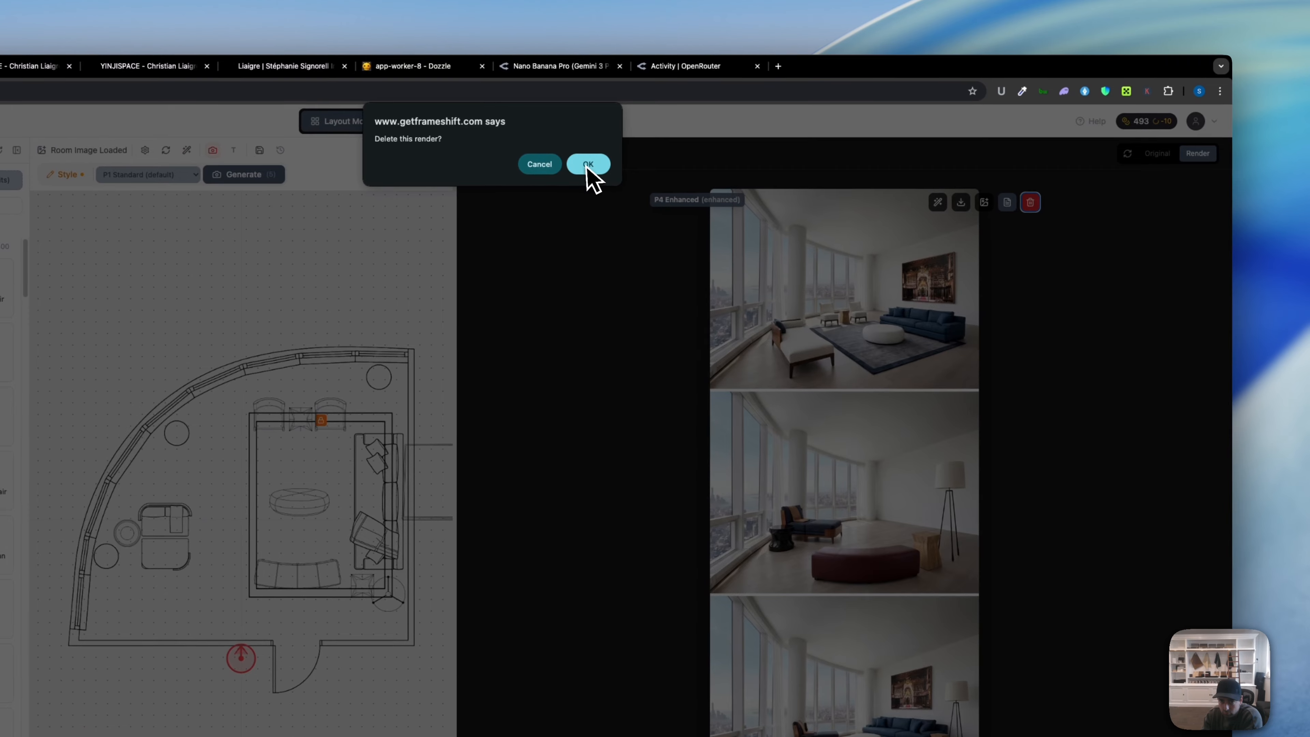
pyautogui.click(586, 165)
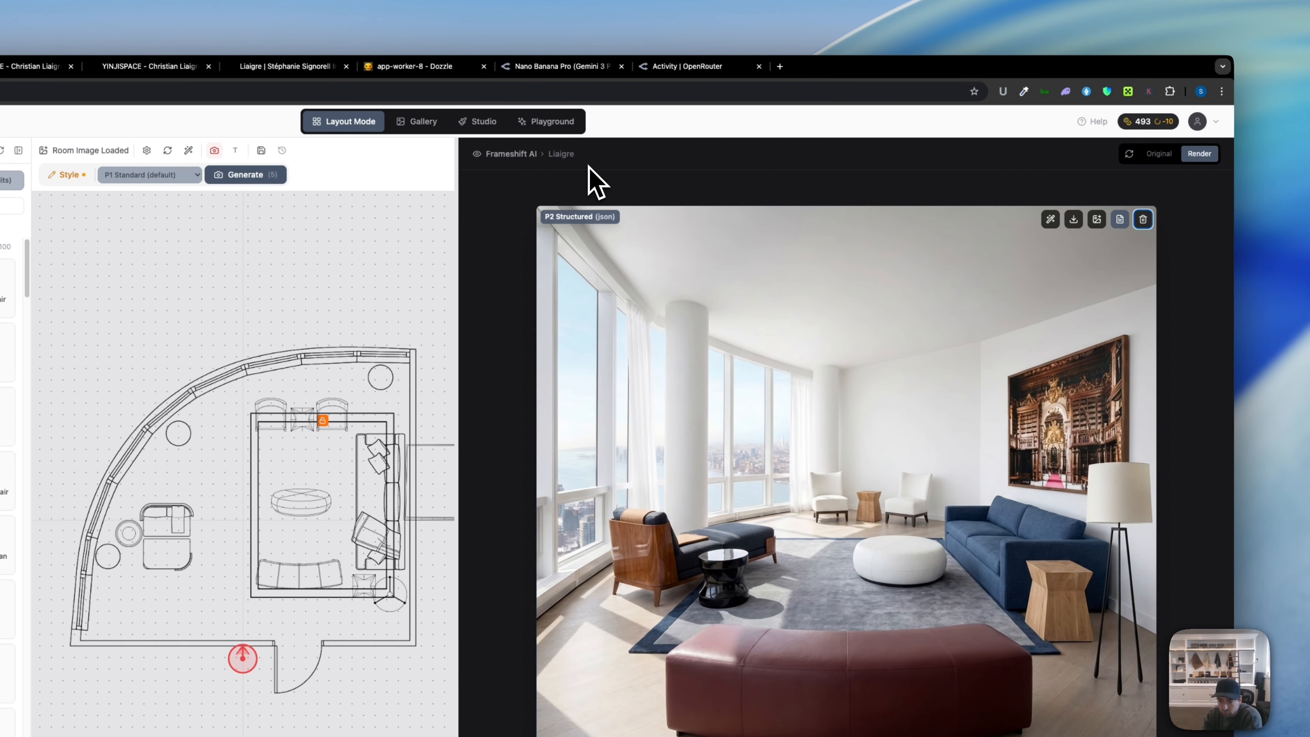
pyautogui.click(1142, 220)
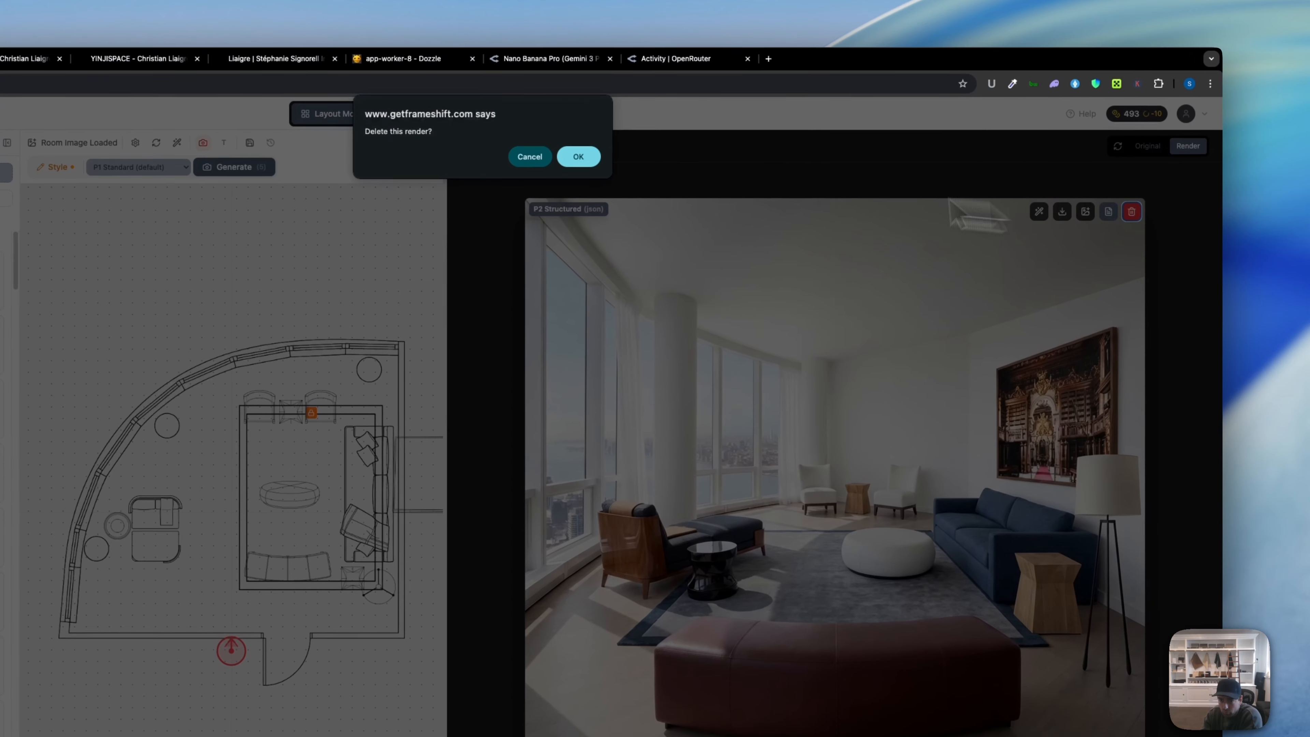
pyautogui.click(582, 160)
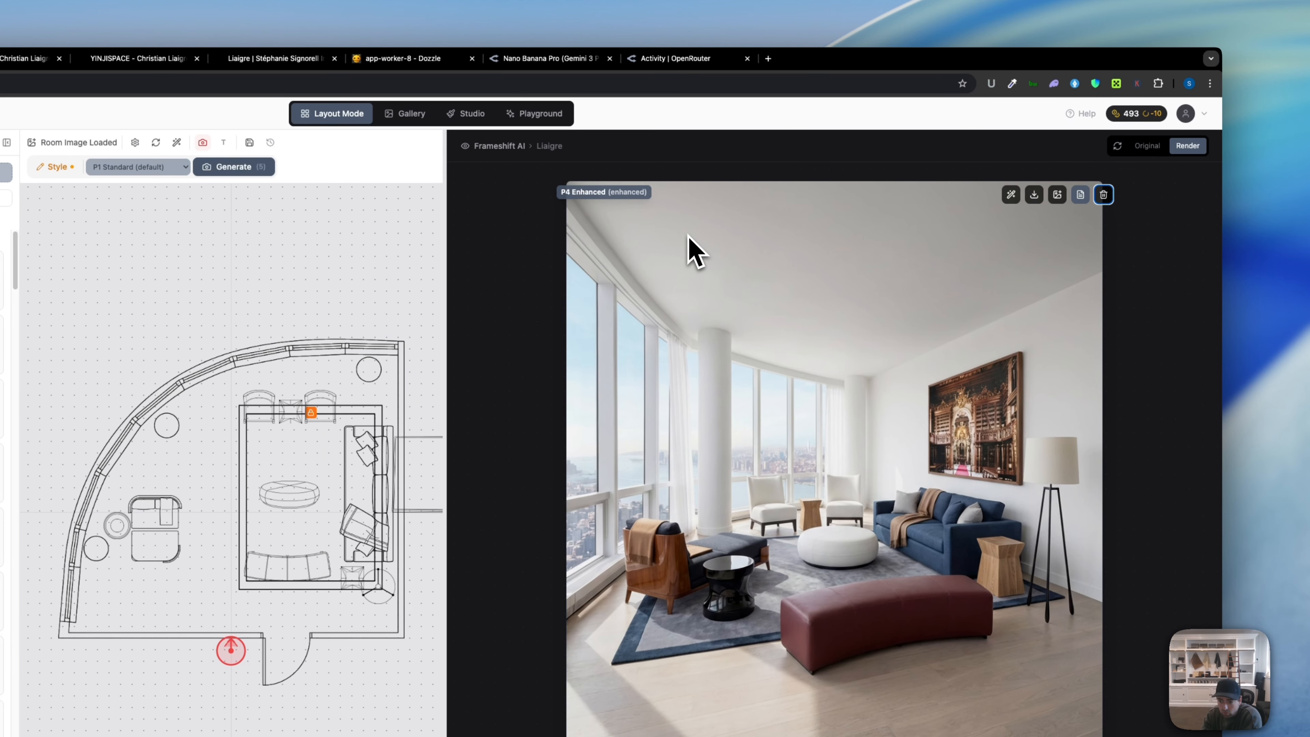
pyautogui.click(1103, 194)
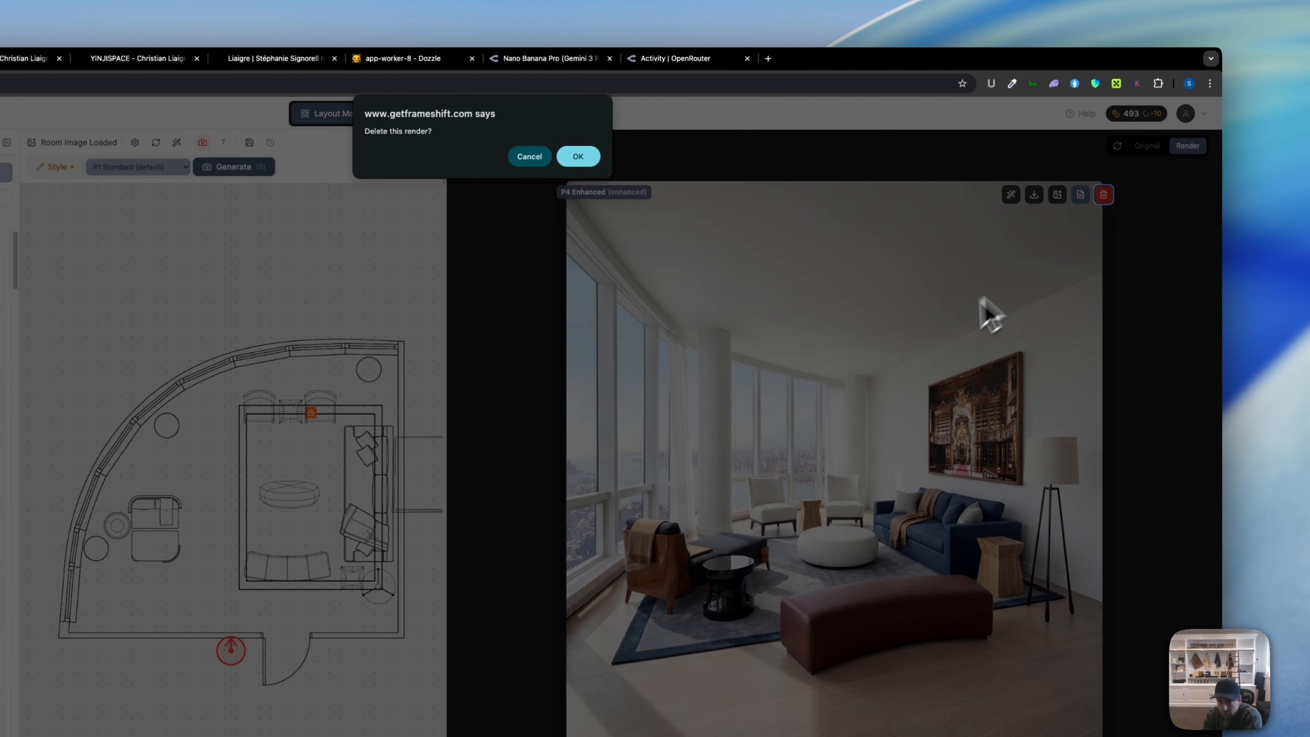
pyautogui.click(578, 156)
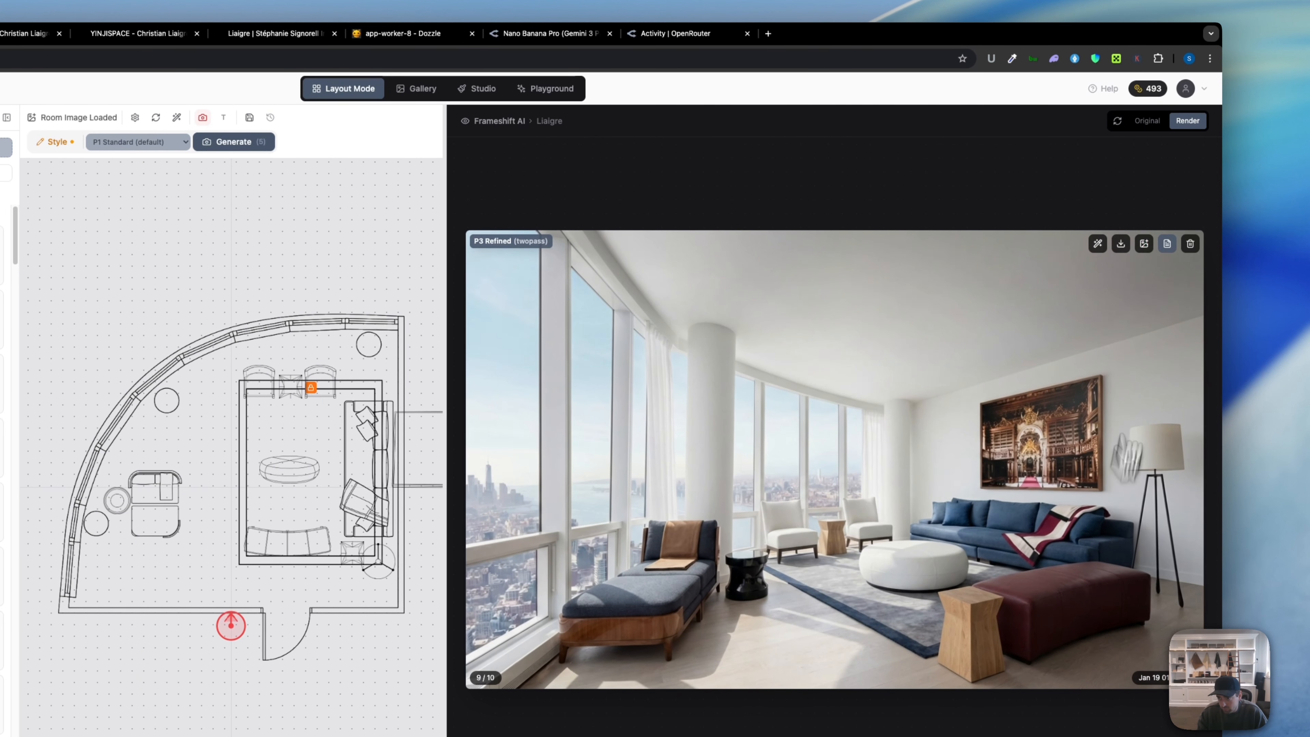
# Step: Send the P3 Refined render with the chaise and red ottoman to the Gallery
pyautogui.click(1145, 244)
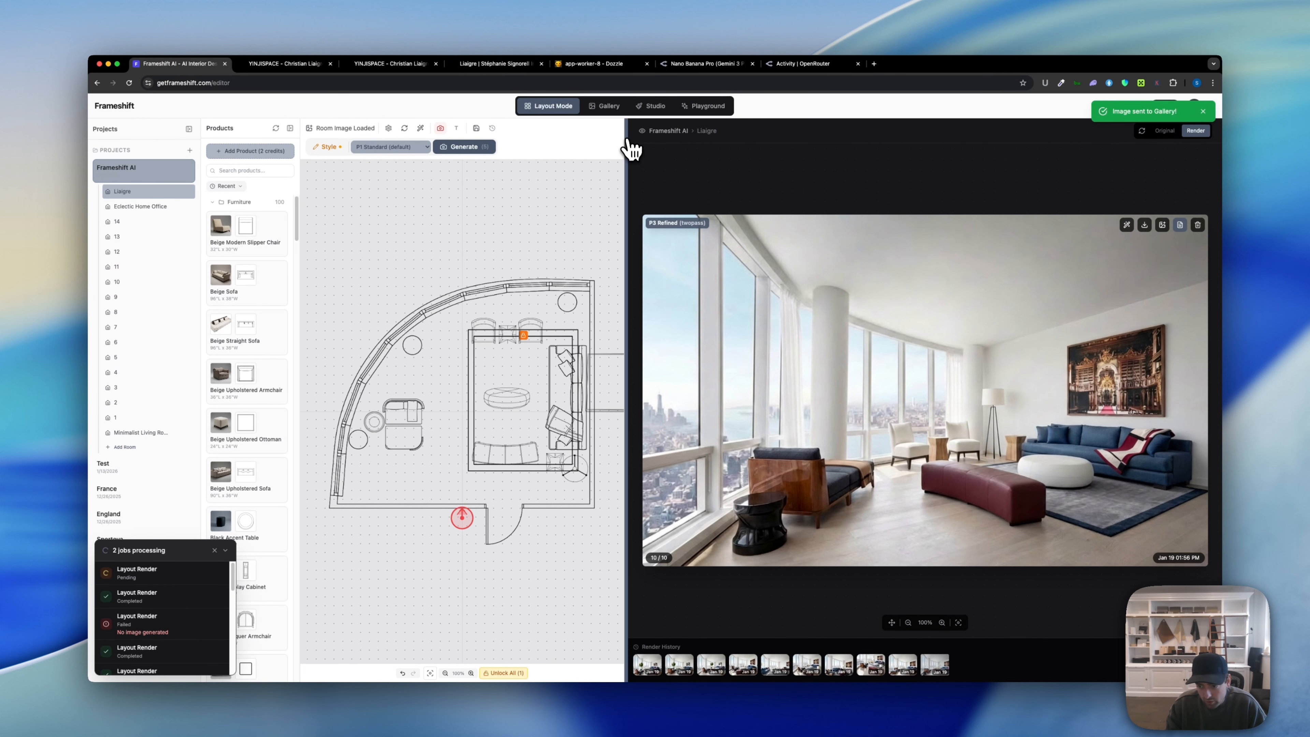
# Step: In the Gallery, collapse the jobs panel and open Generation #218 in Studio
pyautogui.click(612, 110)
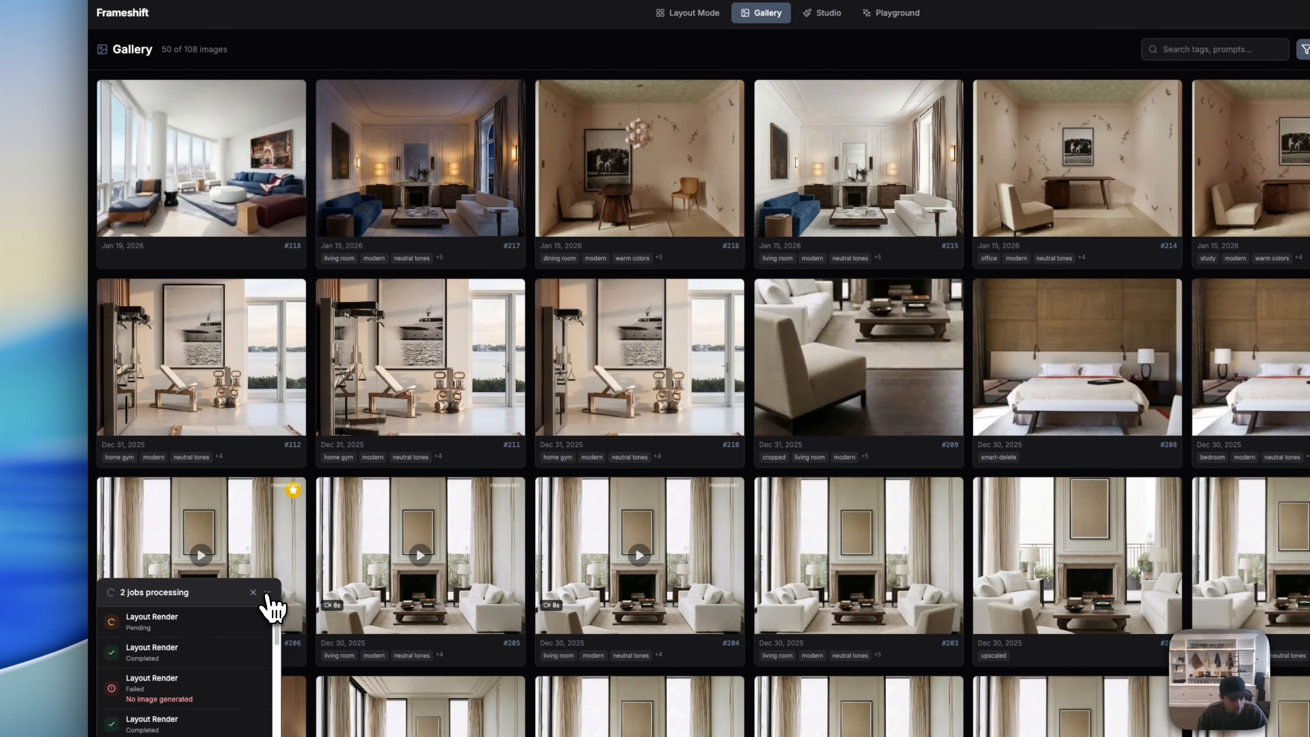
pyautogui.click(239, 699)
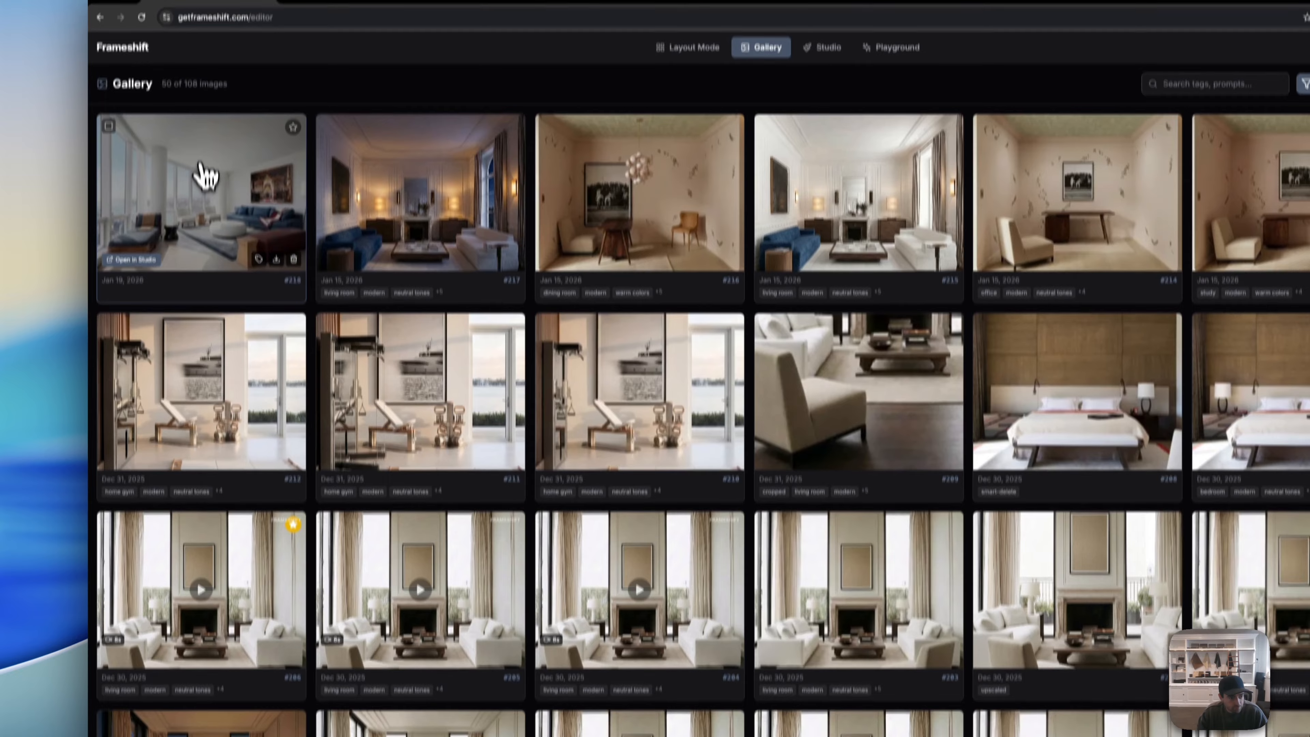
pyautogui.click(203, 129)
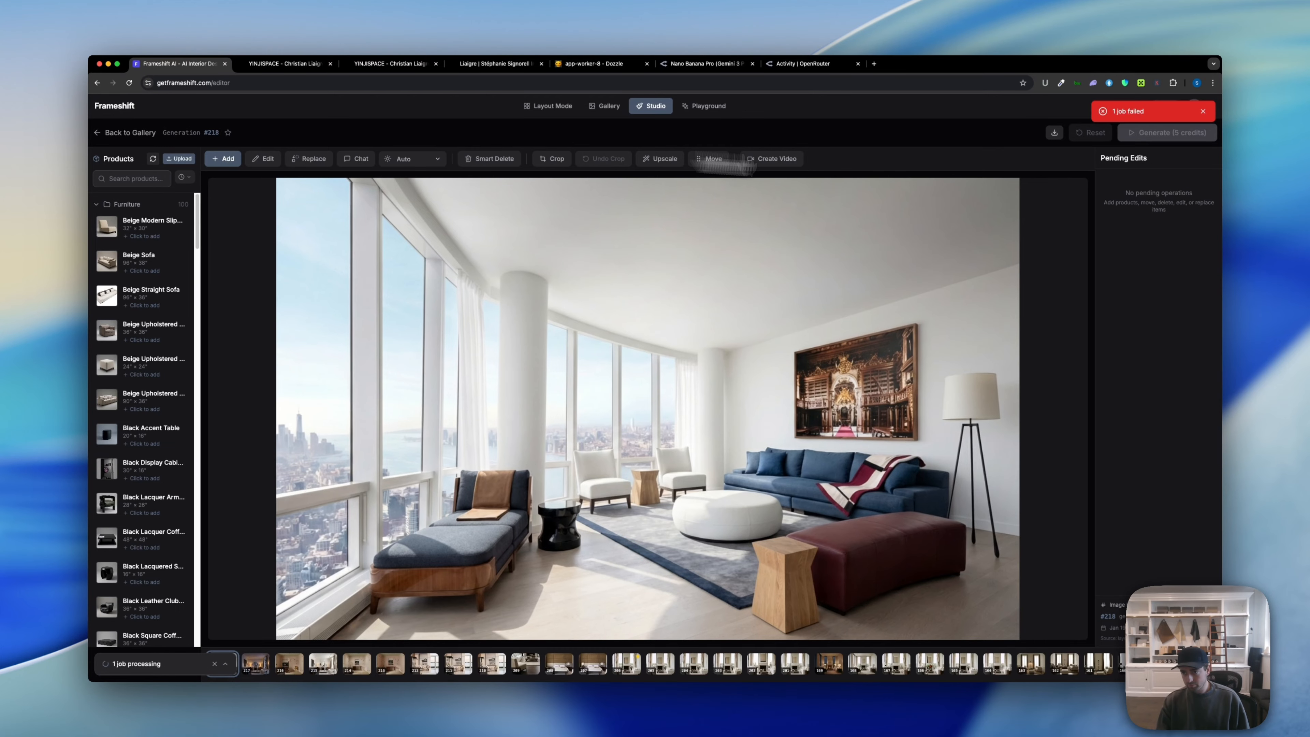
# Step: Dismiss the failed-job notice, enable Chat, and write 'accessorize the ottoman like in the attached image.'
pyautogui.click(1203, 112)
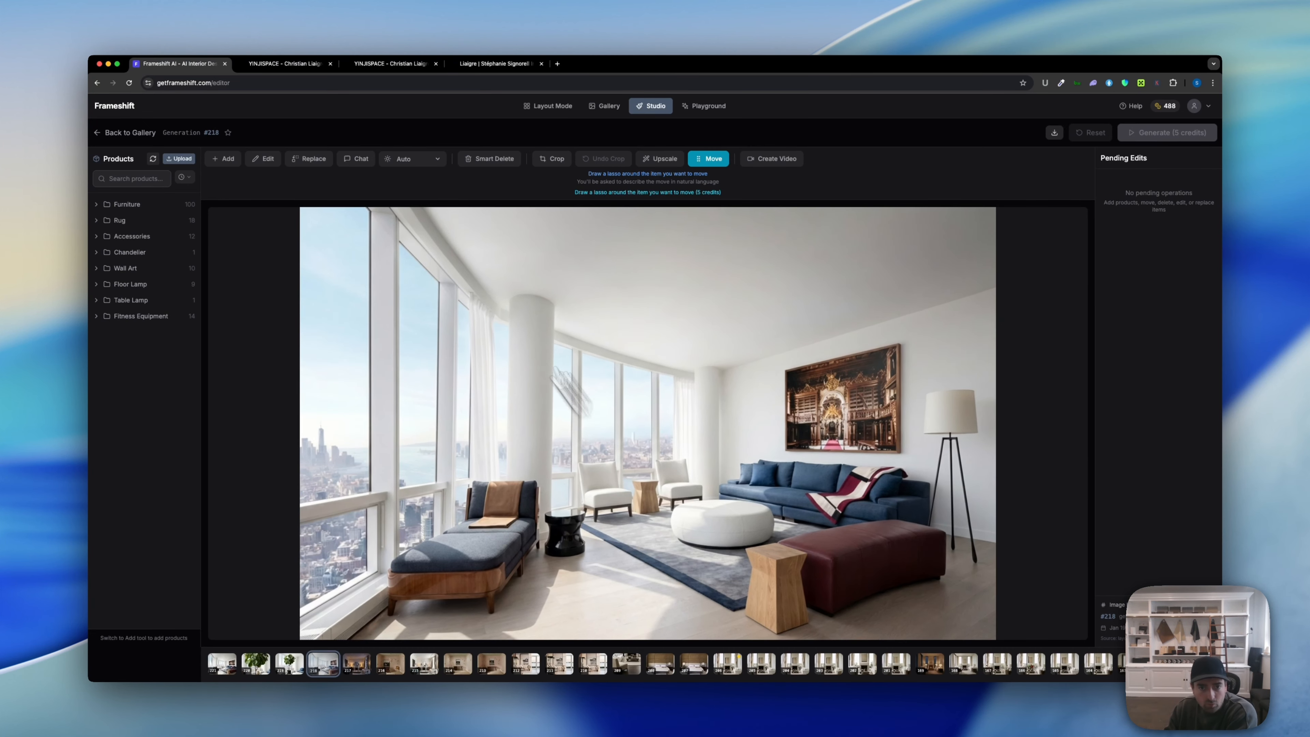
pyautogui.click(361, 159)
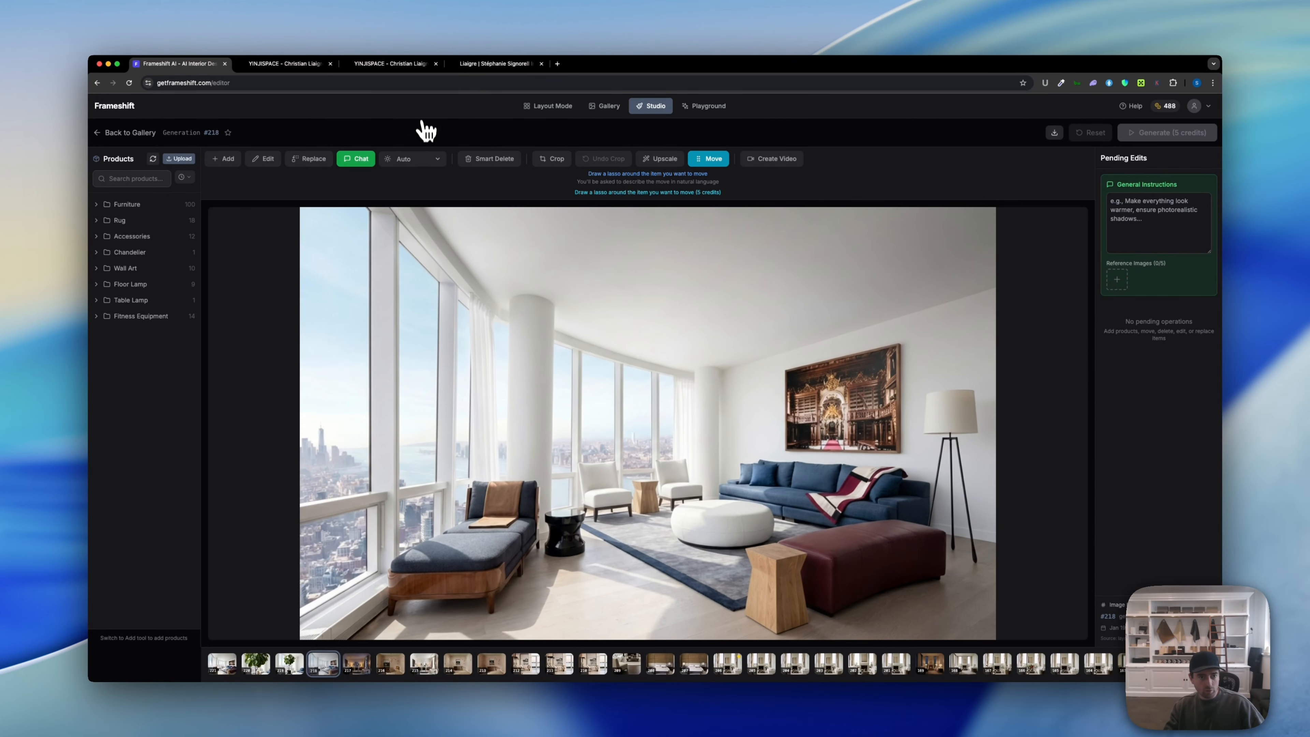
pyautogui.click(1148, 233)
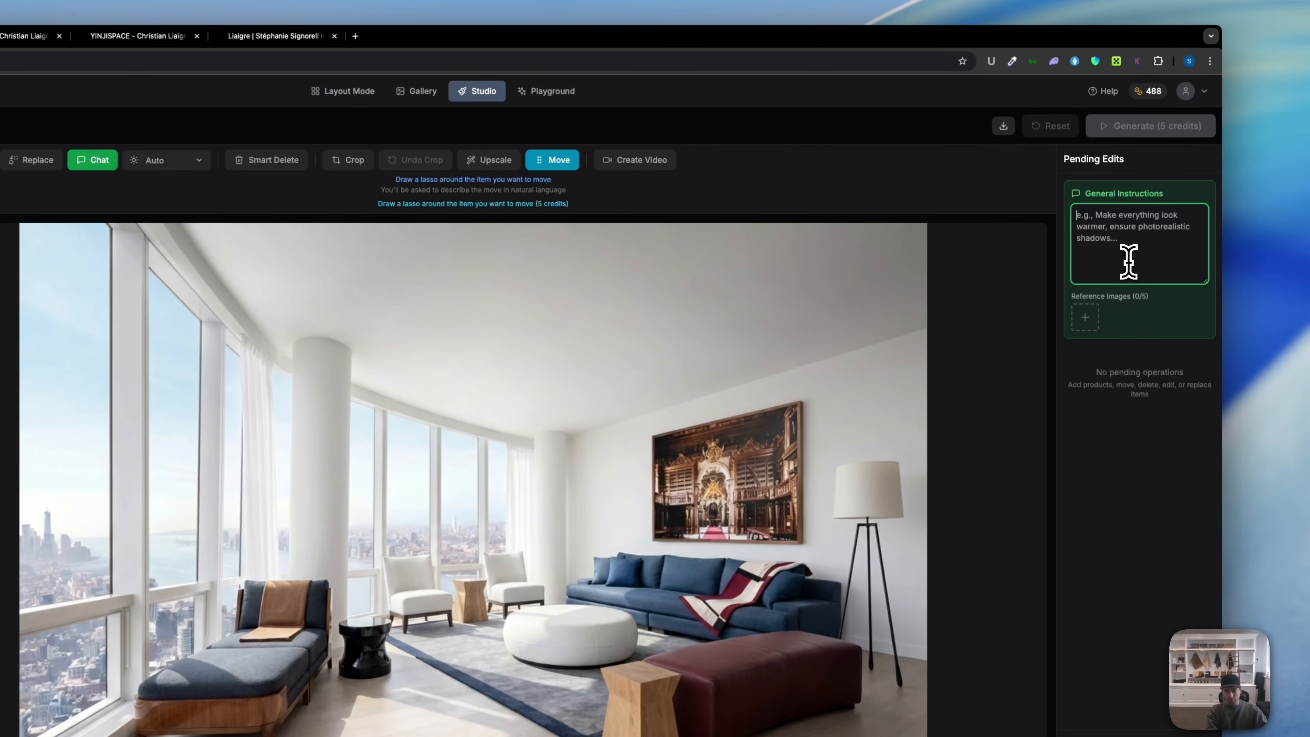
pyautogui.write('acc')
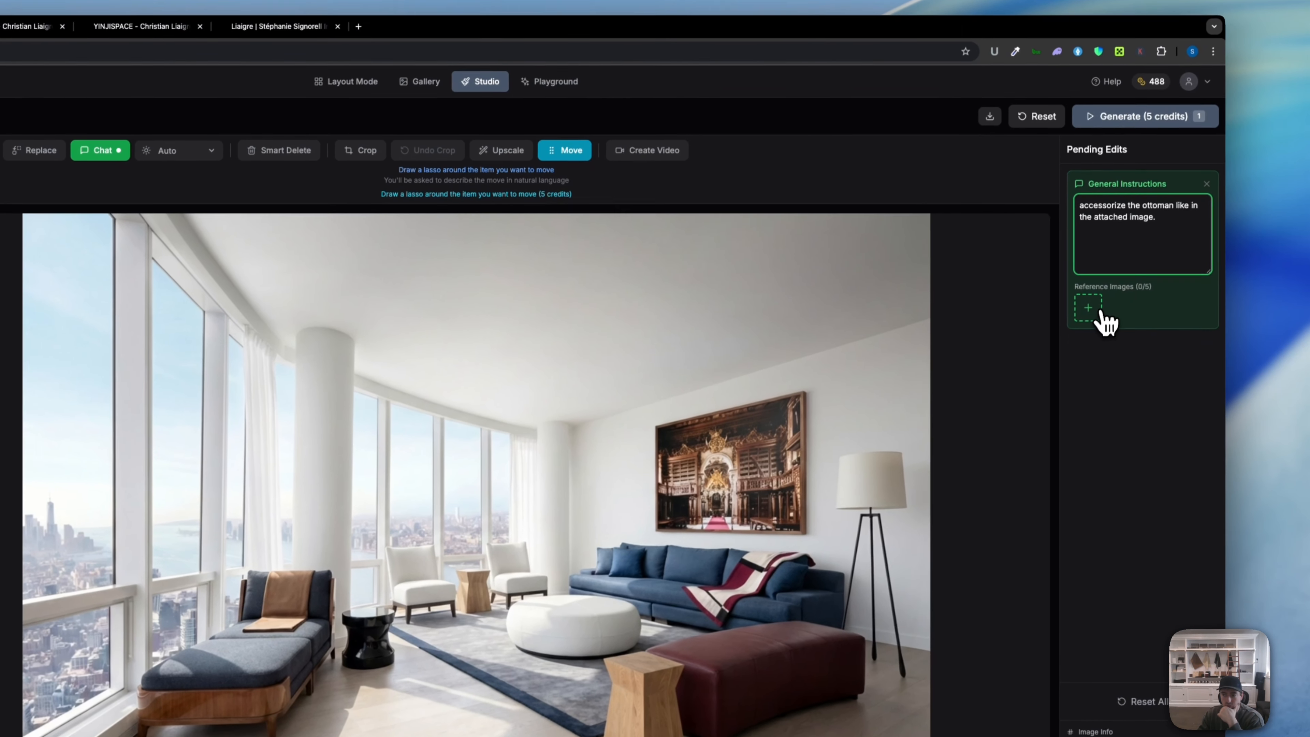
# Step: Attach the ottoman screenshot from Downloads as a reference image and generate the edit
pyautogui.click(1090, 309)
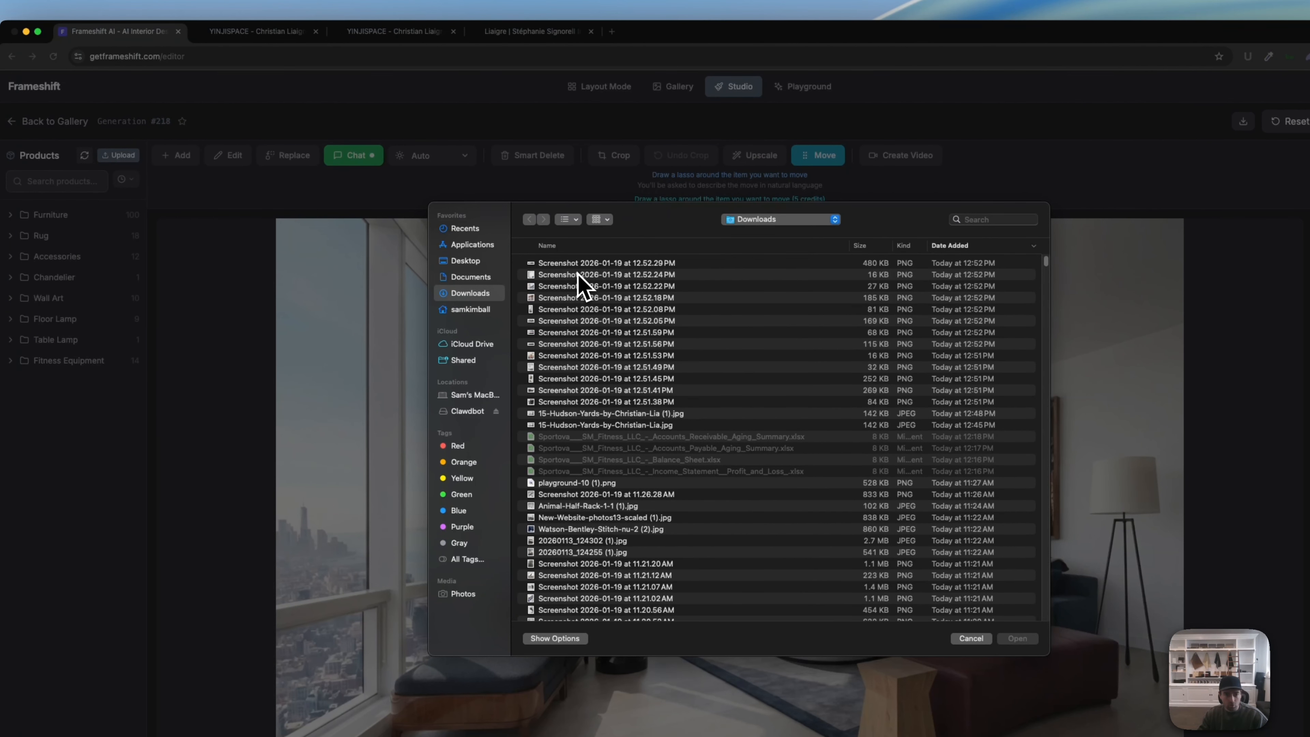
pyautogui.click(578, 275)
pyautogui.press('space')
pyautogui.press('Down')
pyautogui.press('Down')
pyautogui.press('Down')
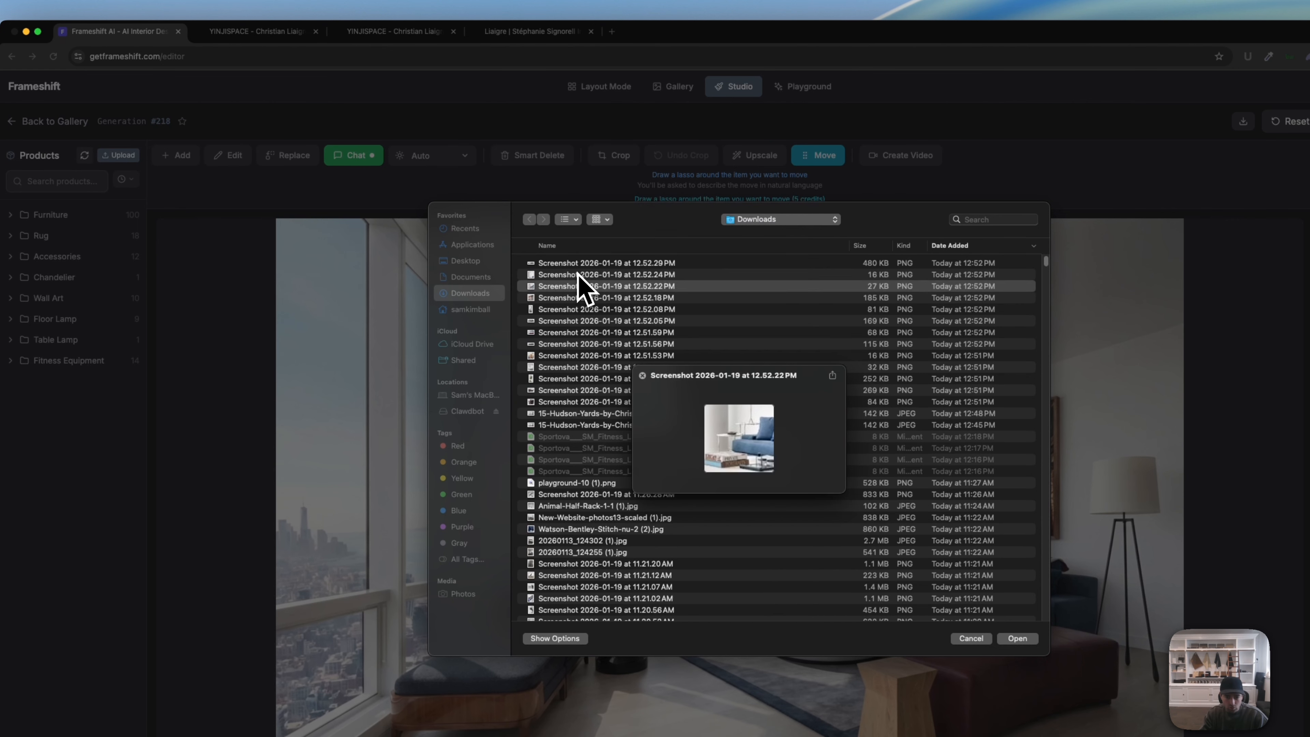
pyautogui.press('Down')
pyautogui.press('Down')
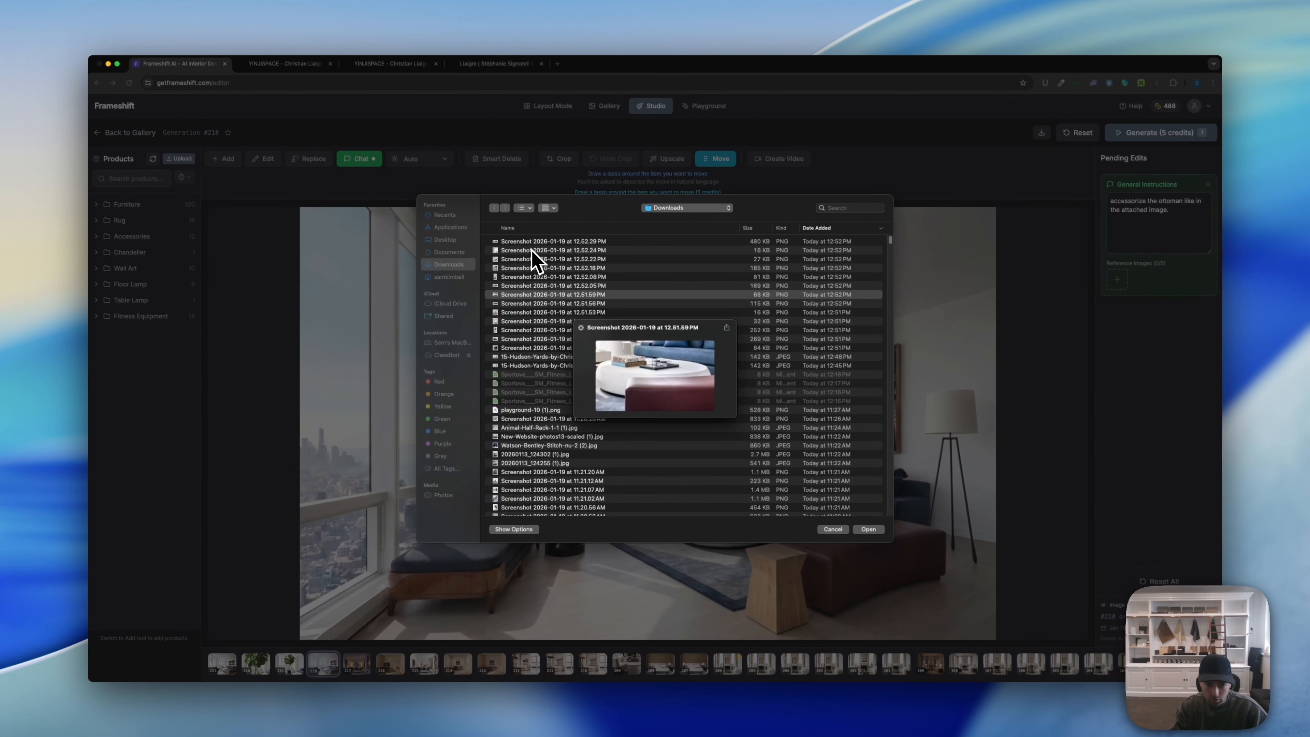
pyautogui.press('space')
pyautogui.press('Return')
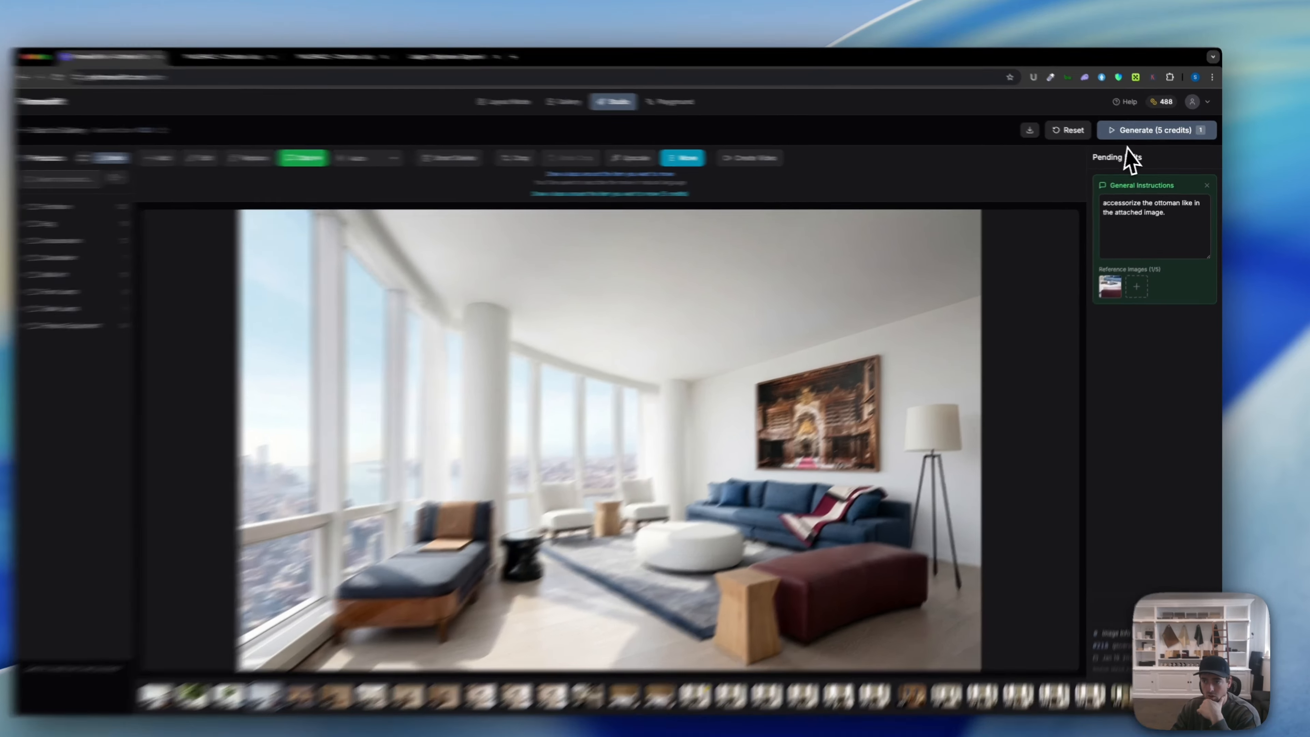
pyautogui.click(1153, 133)
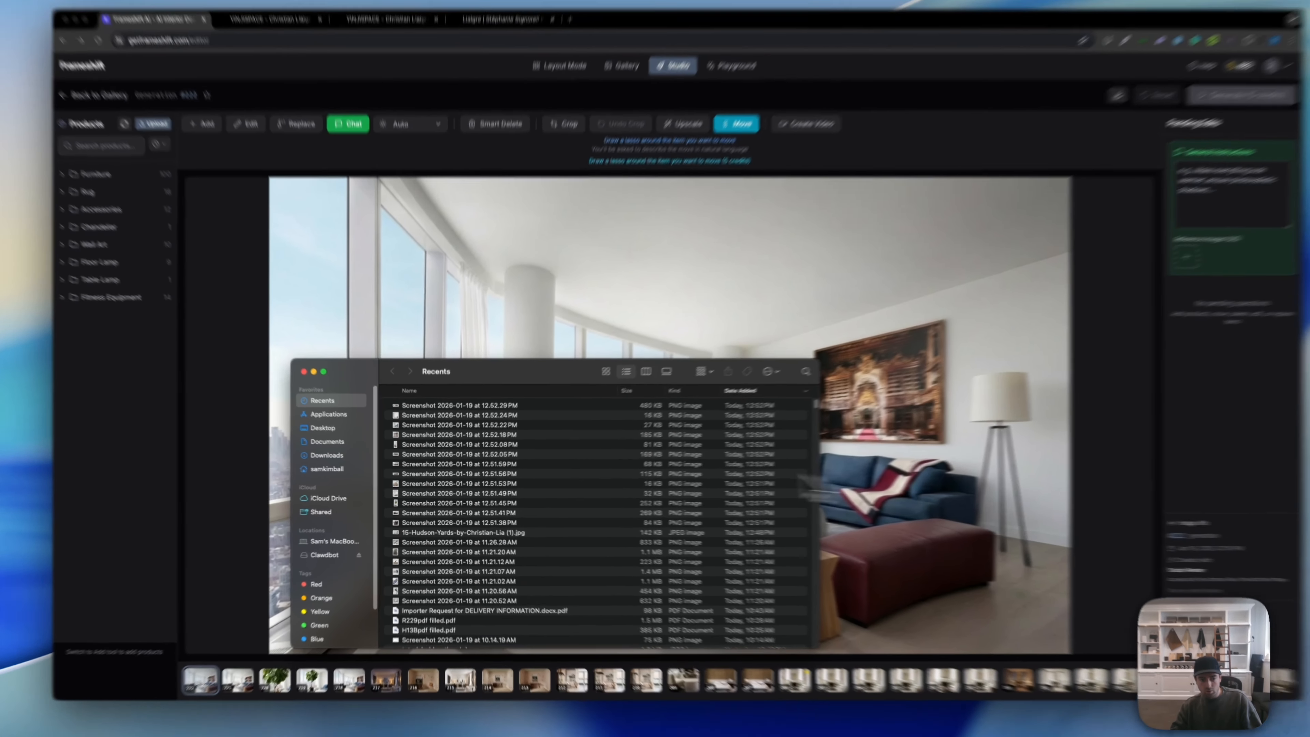
# Step: Open the Hudson Yards photo in Preview beside render #222 to compare the book-styled ottoman
pyautogui.click(430, 532)
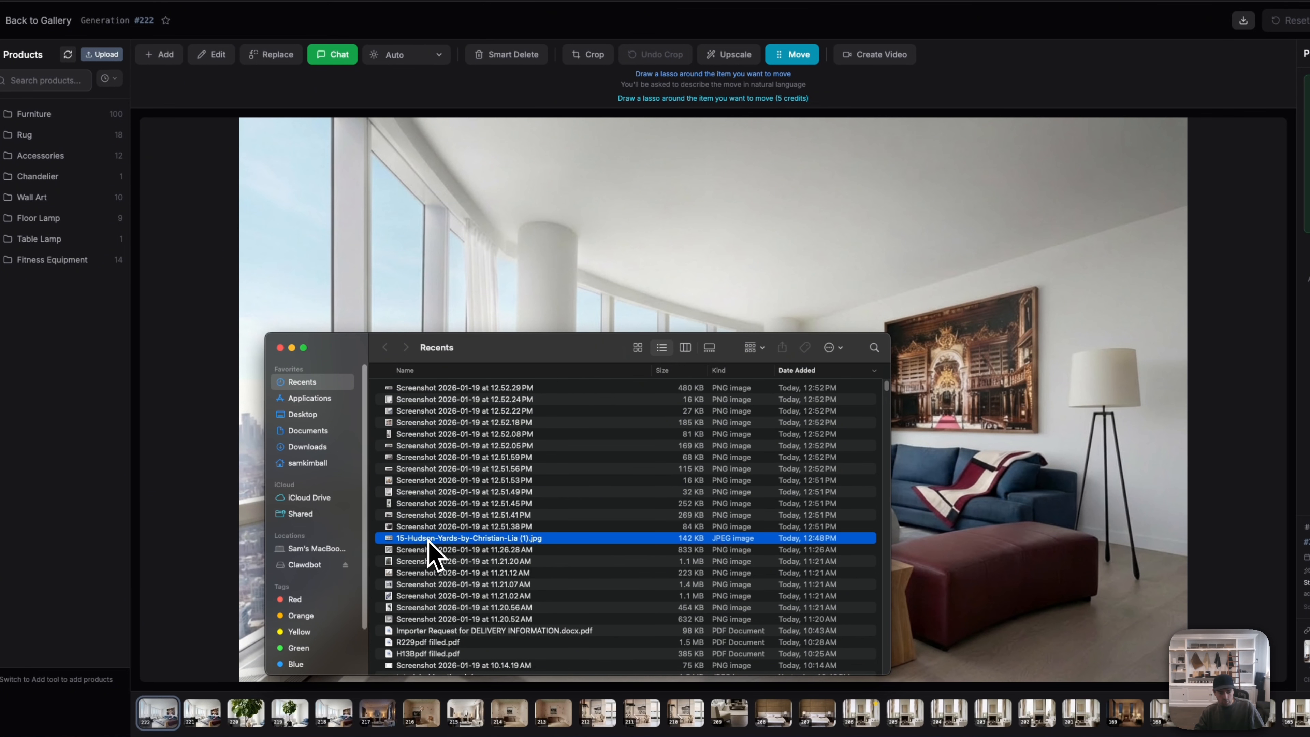
pyautogui.doubleClick(432, 540)
pyautogui.click(442, 447)
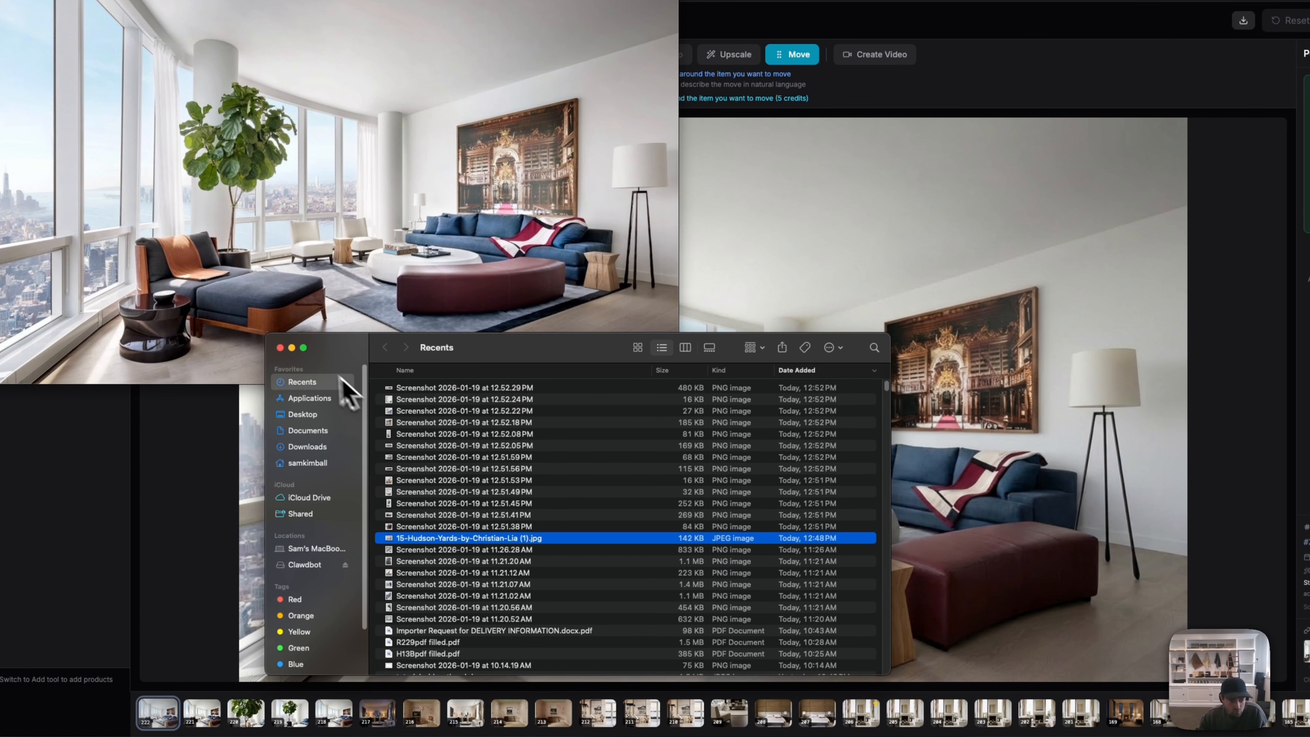
pyautogui.click(282, 347)
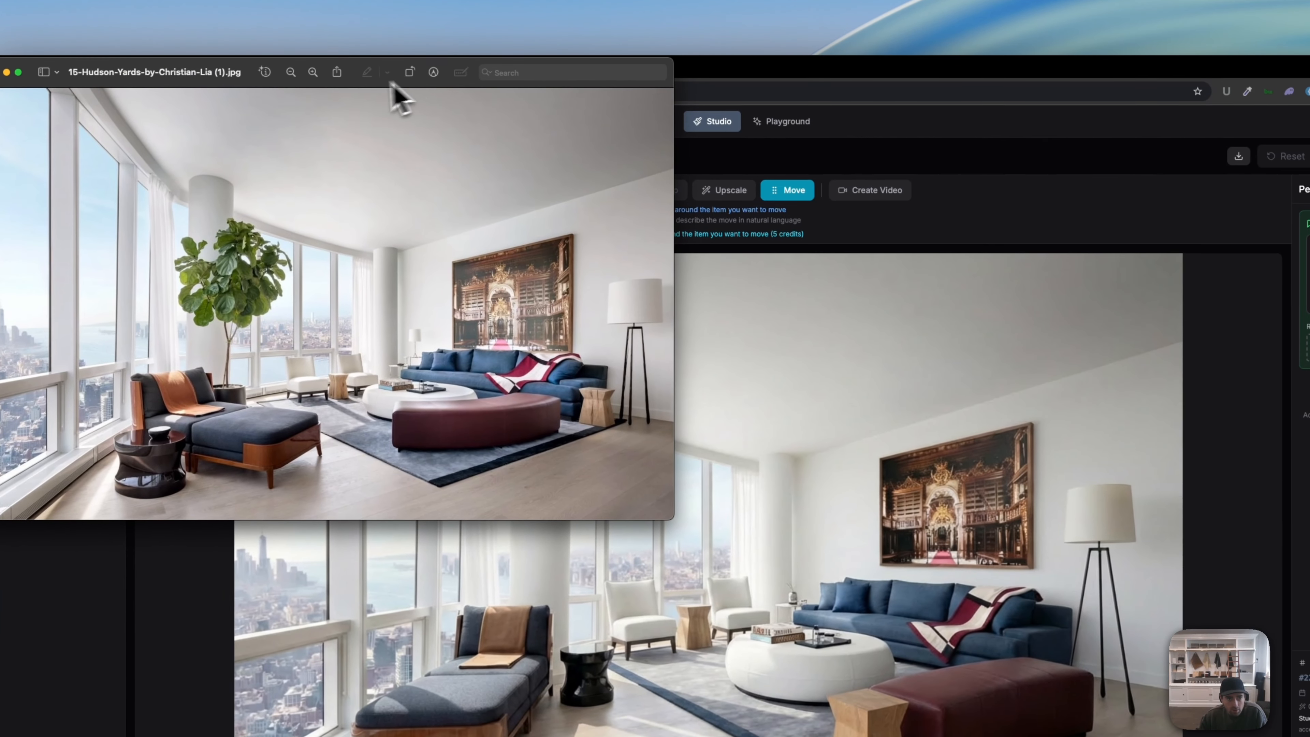
pyautogui.moveTo(379, 61); pyautogui.dragTo(634, 162)
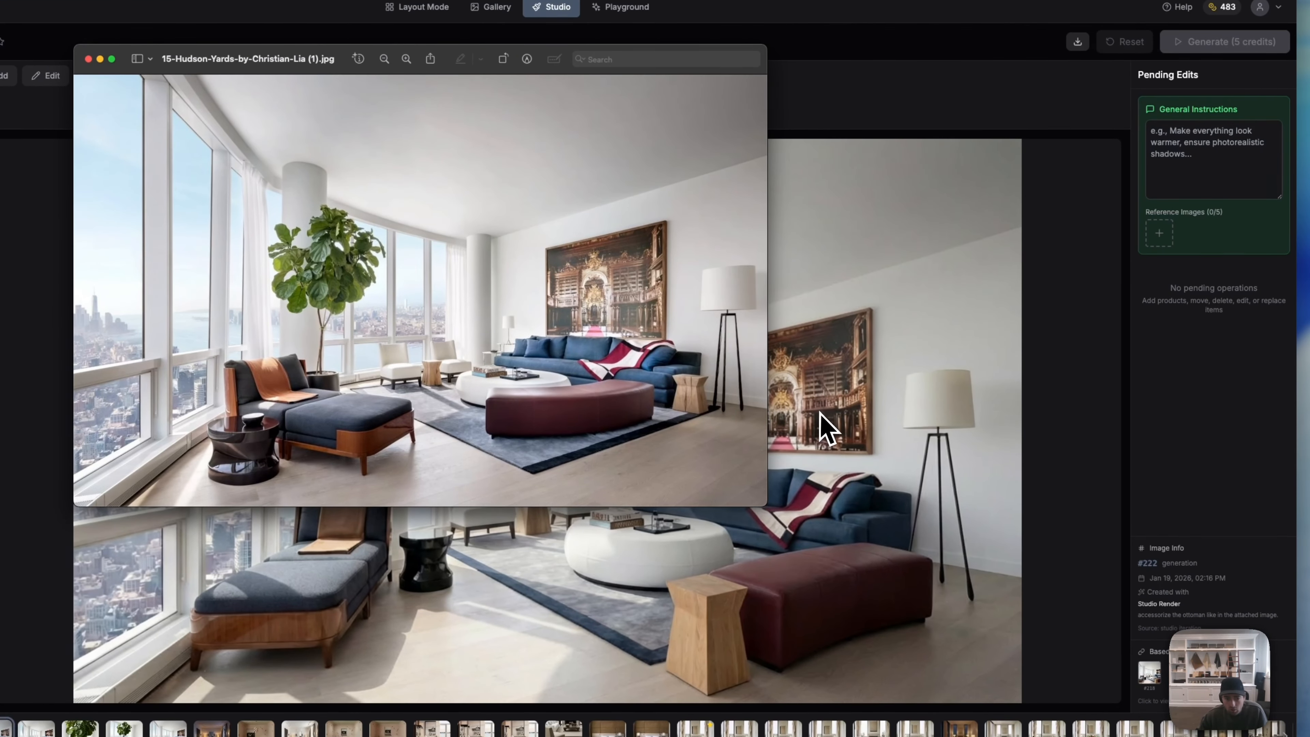
pyautogui.click(844, 430)
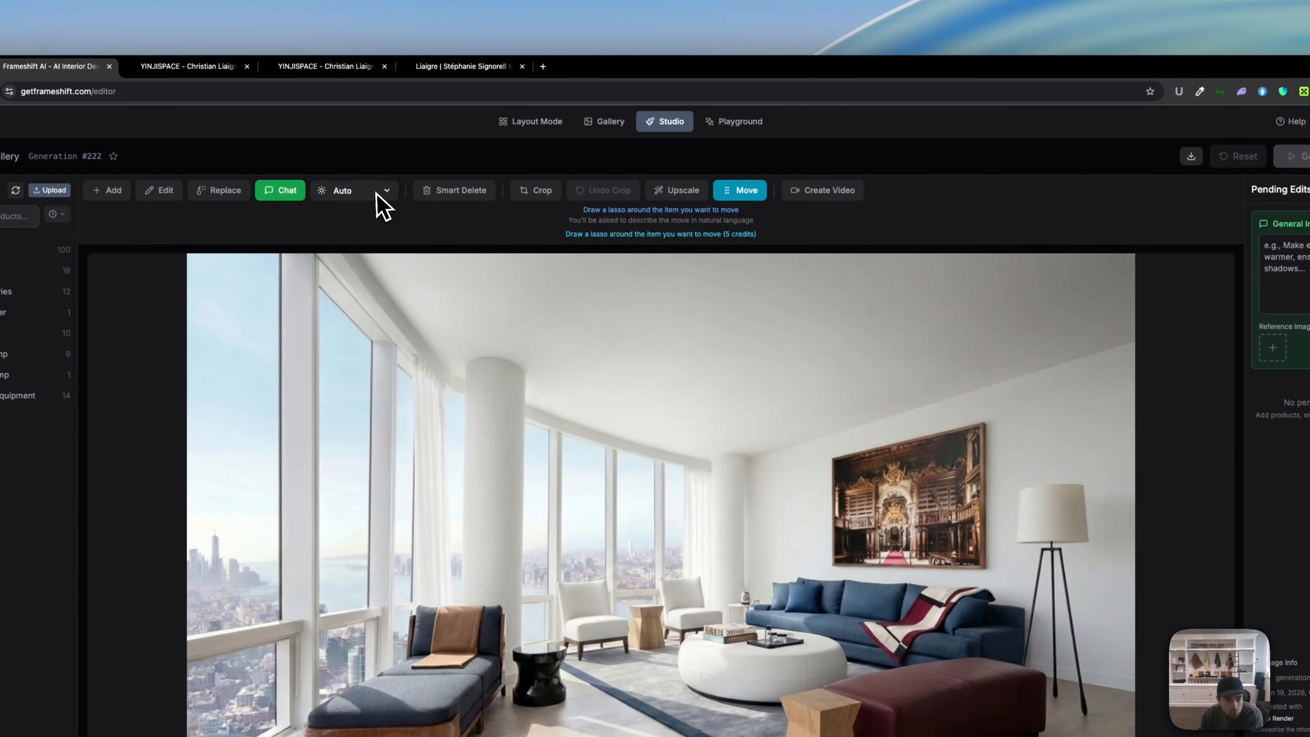
# Step: Generate a Golden Hour version of #222 with Chat off, then begin a Night lighting edit
pyautogui.click(483, 192)
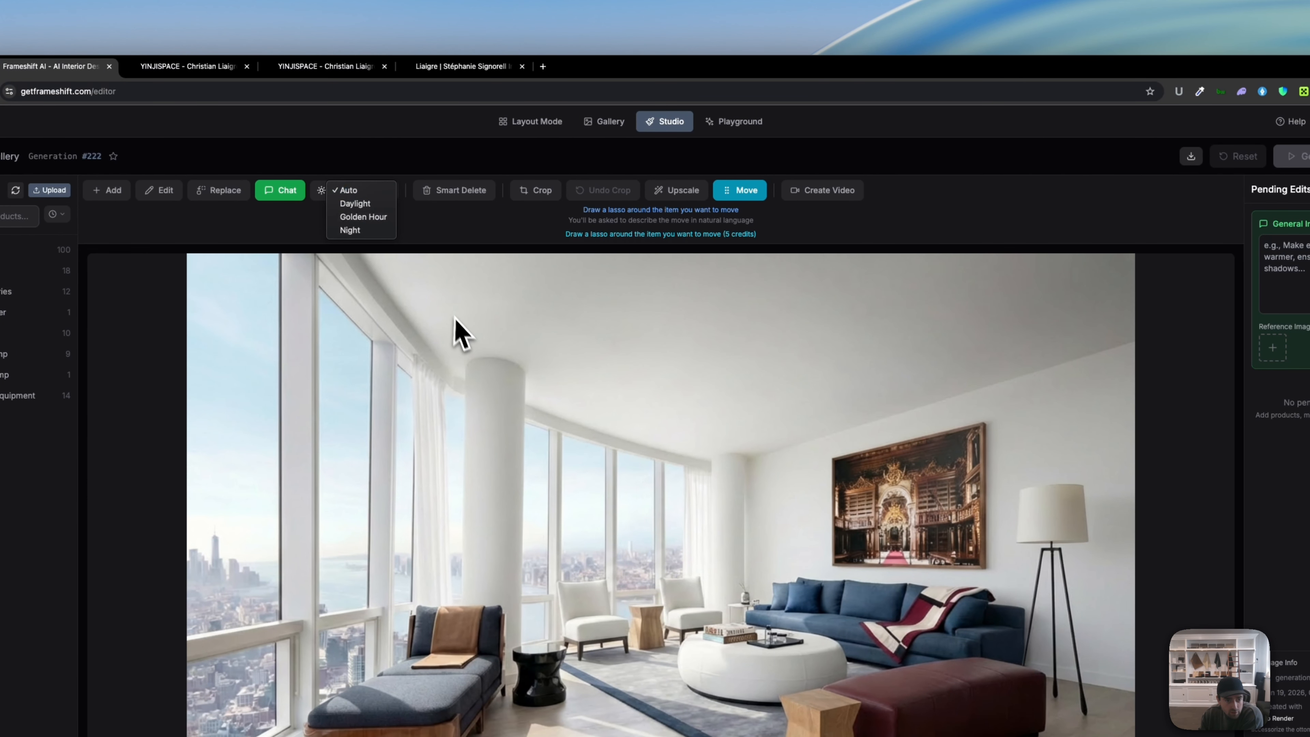
pyautogui.click(368, 219)
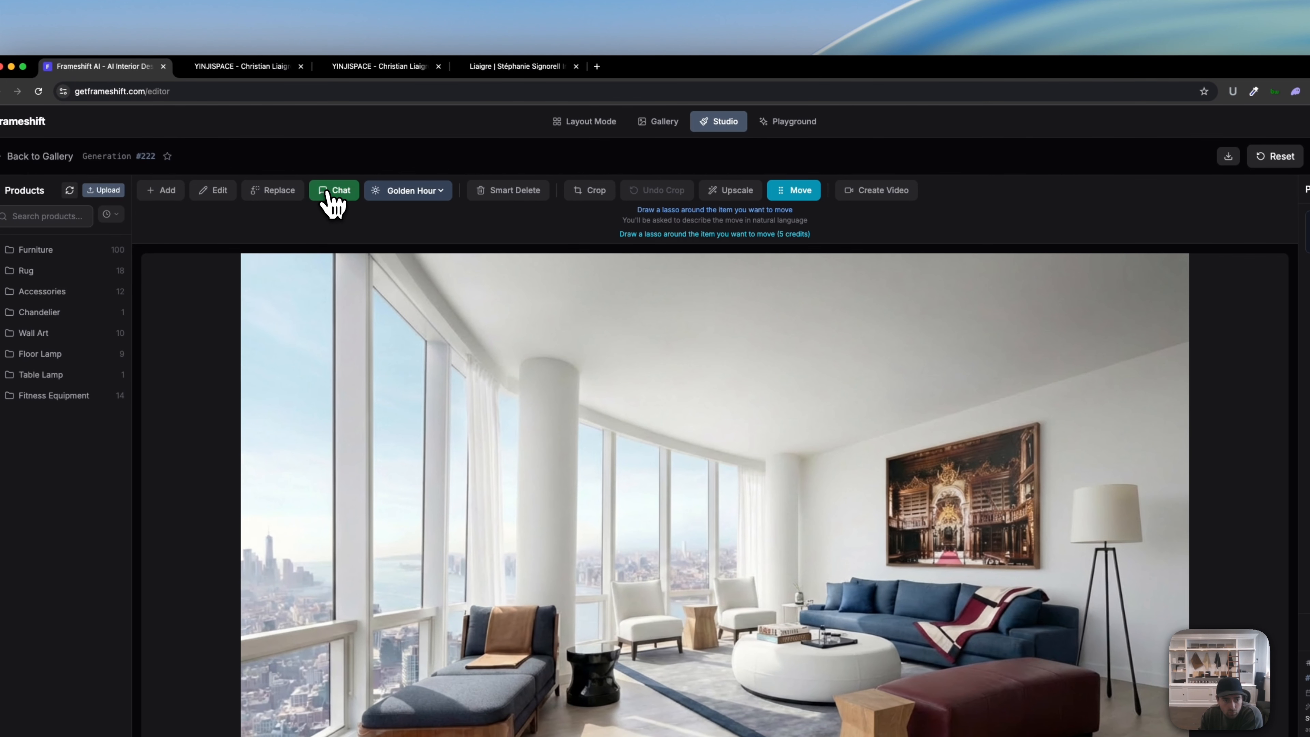
pyautogui.click(92, 172)
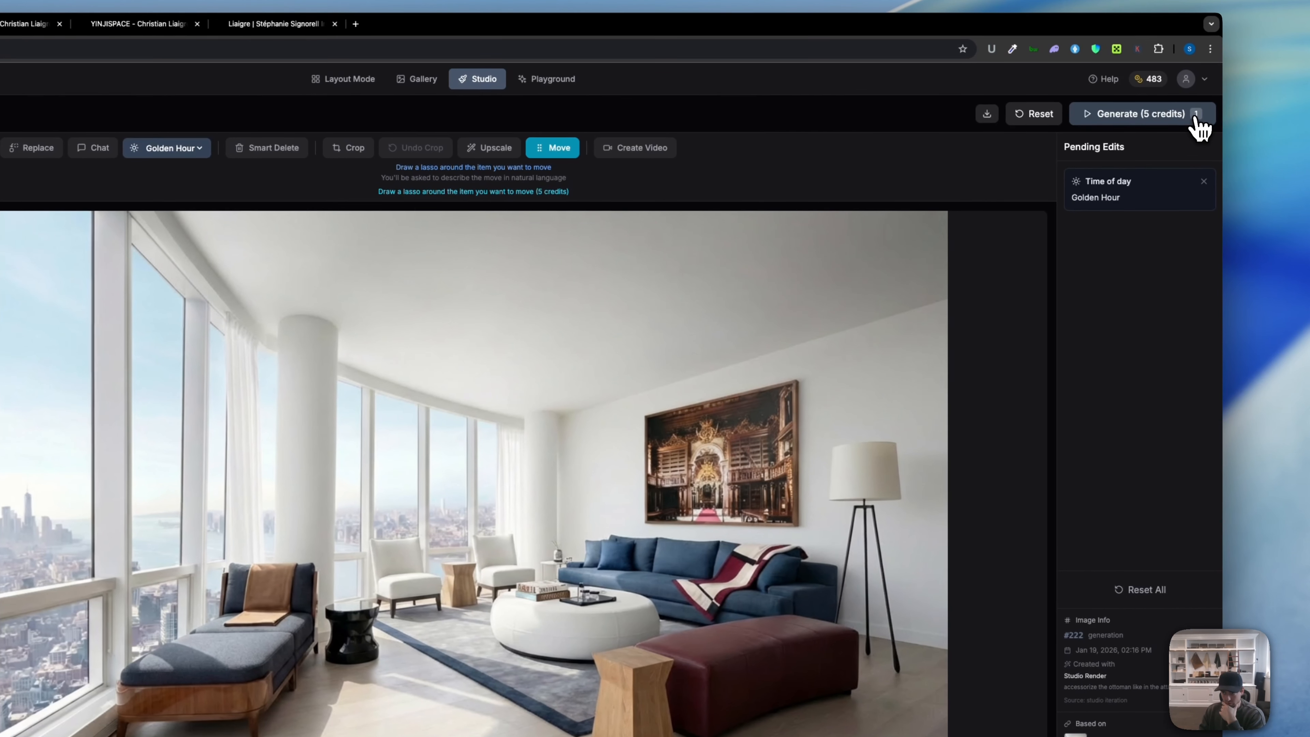
pyautogui.click(1197, 109)
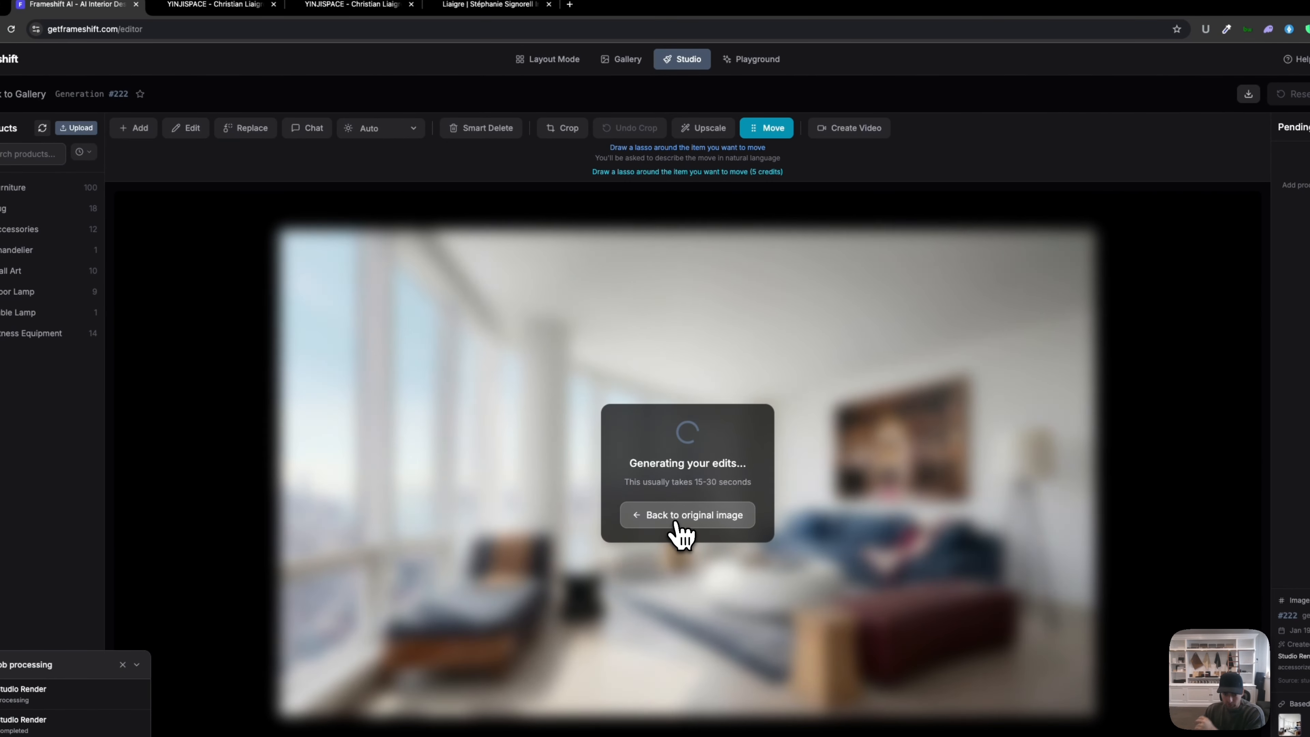
pyautogui.click(677, 522)
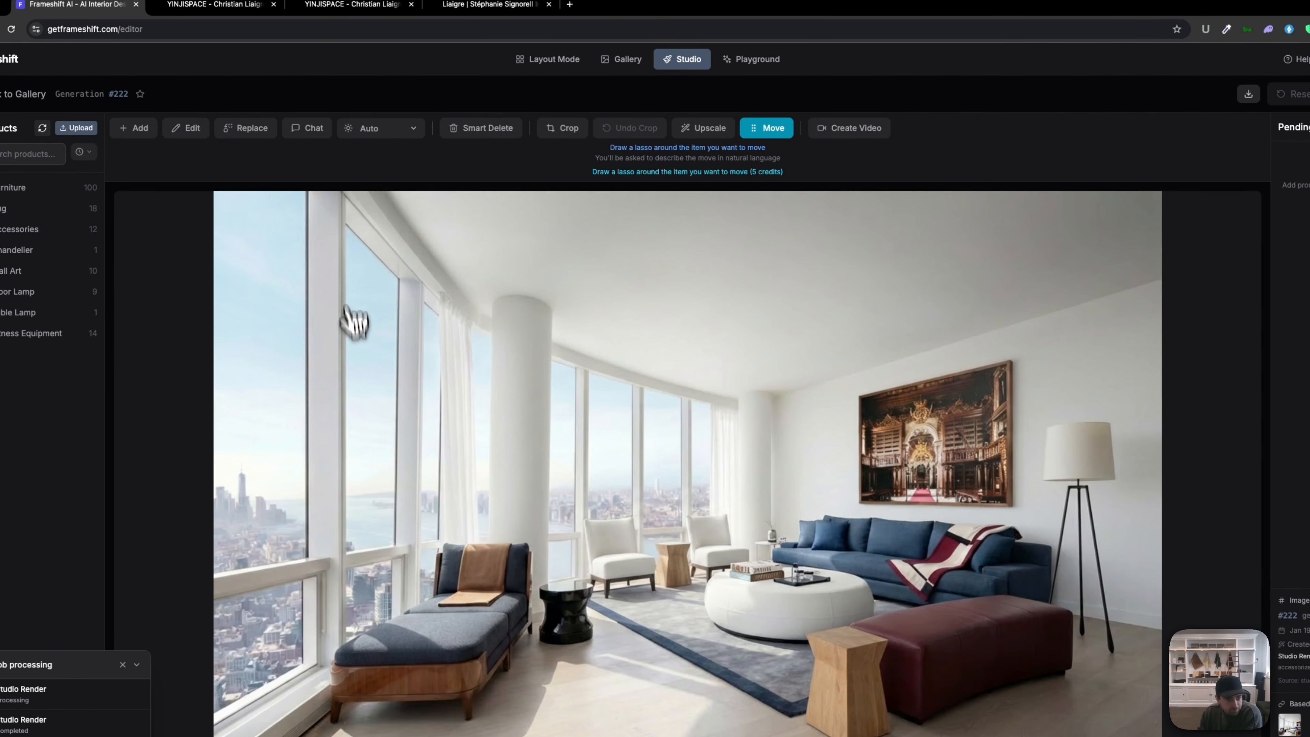
pyautogui.click(401, 130)
# Step: Choose Night lighting and generate the Night version of the penthouse render as #224
pyautogui.click(389, 168)
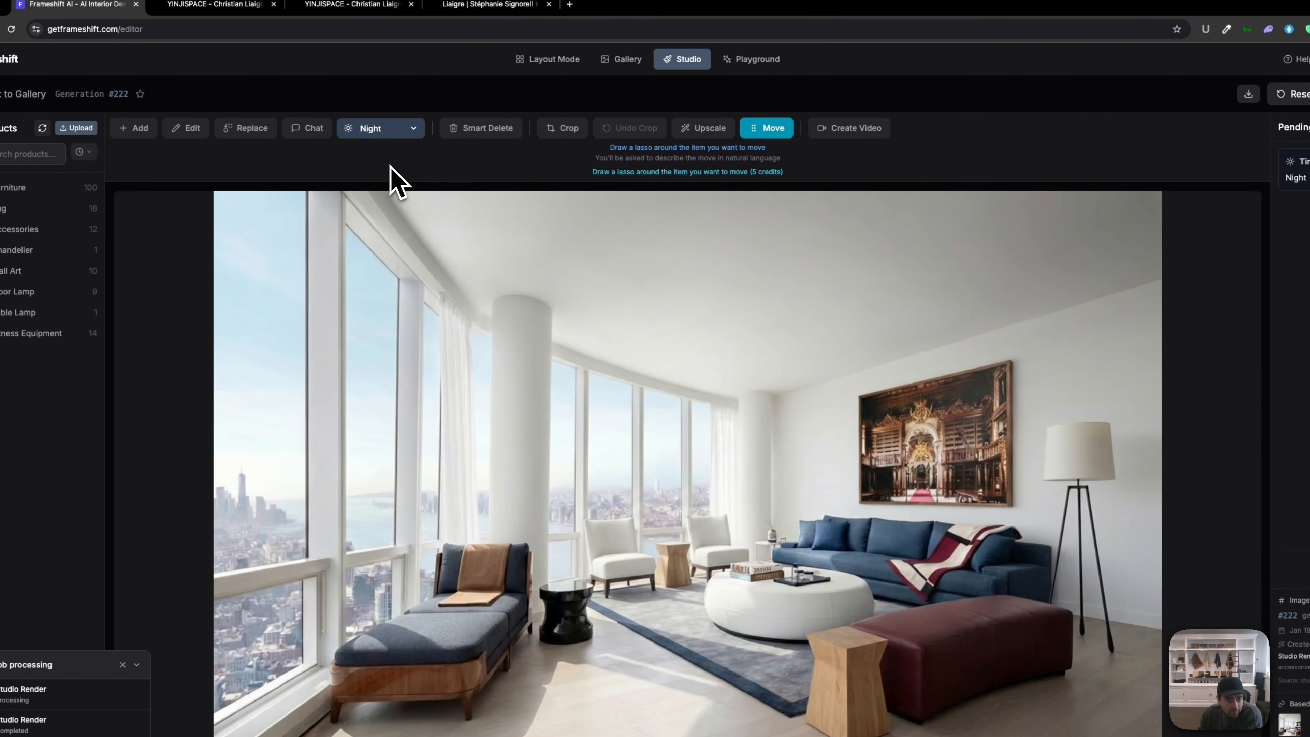
pyautogui.click(1308, 100)
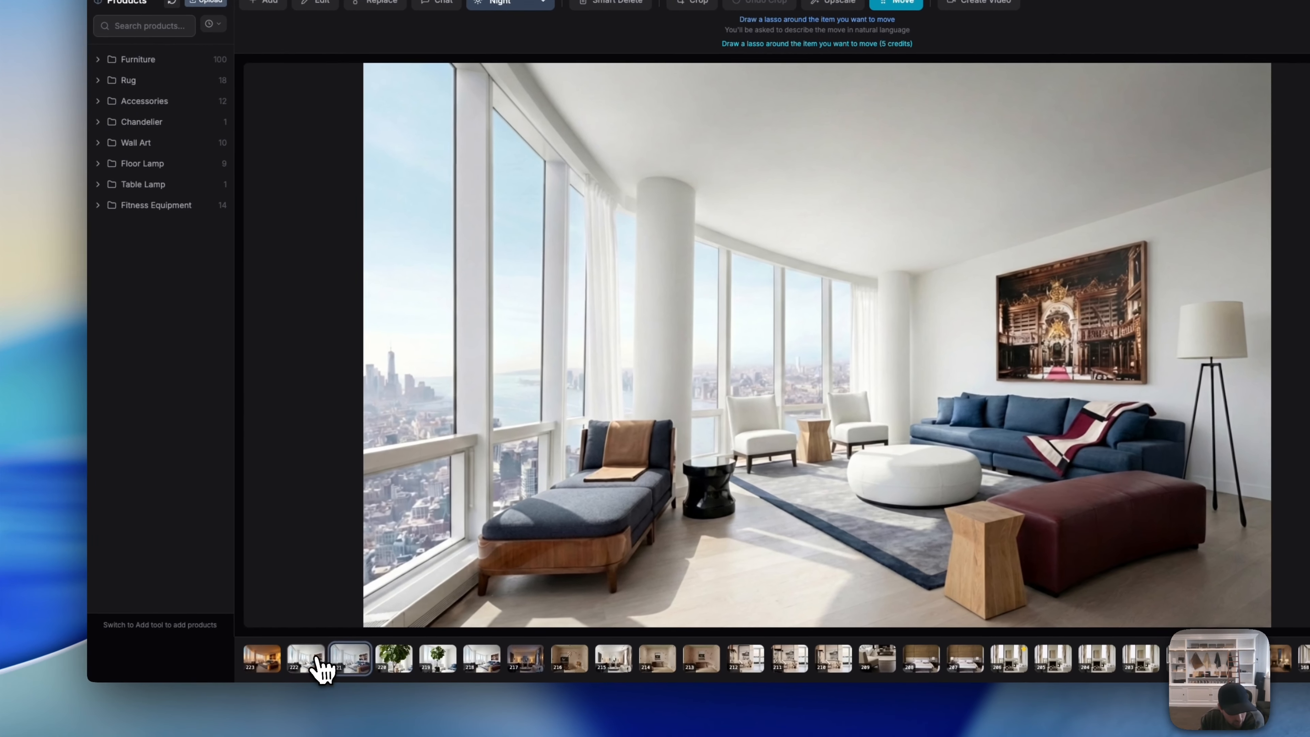
pyautogui.click(136, 709)
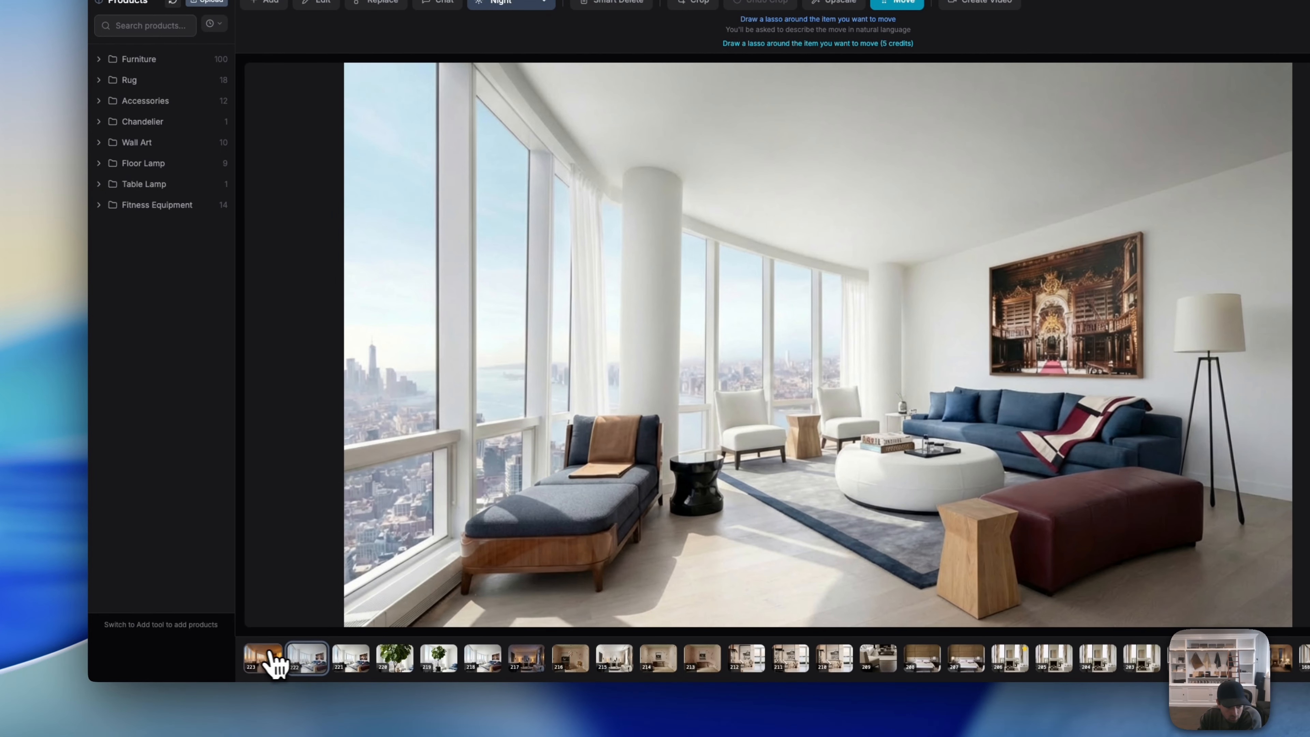
pyautogui.click(267, 663)
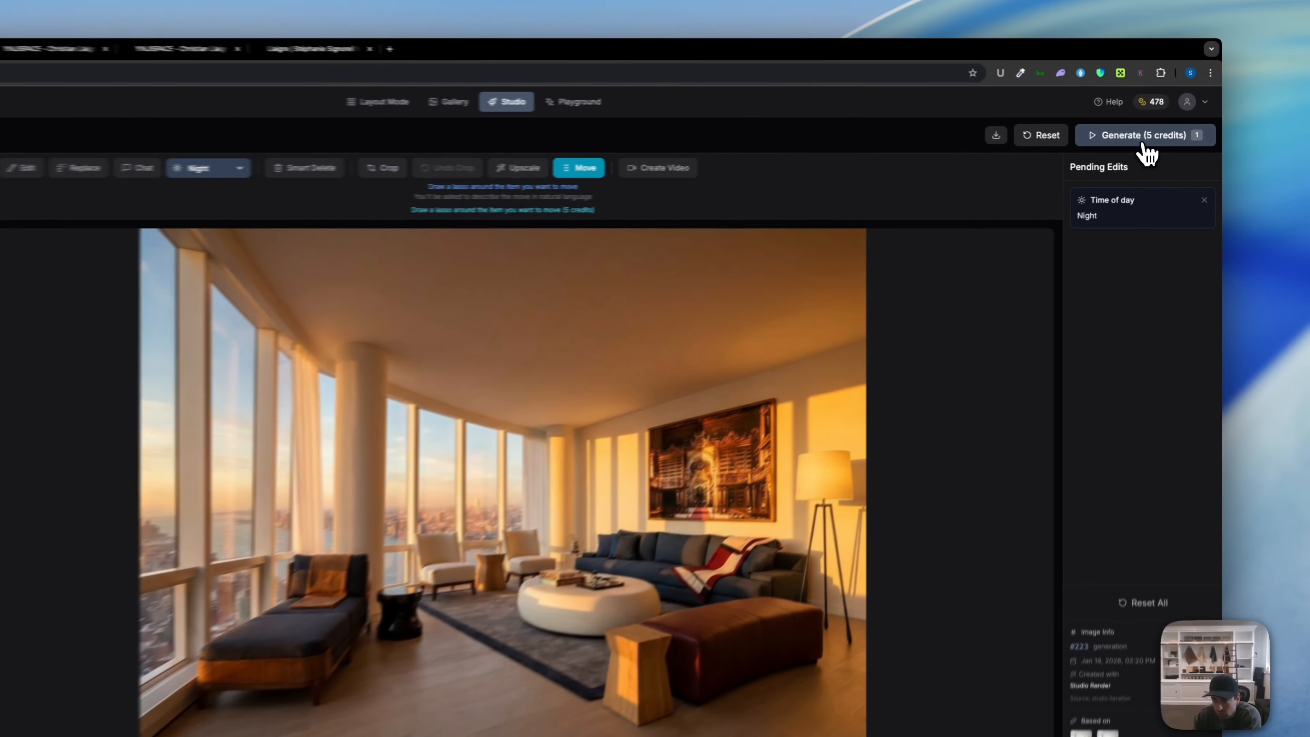
pyautogui.click(1162, 135)
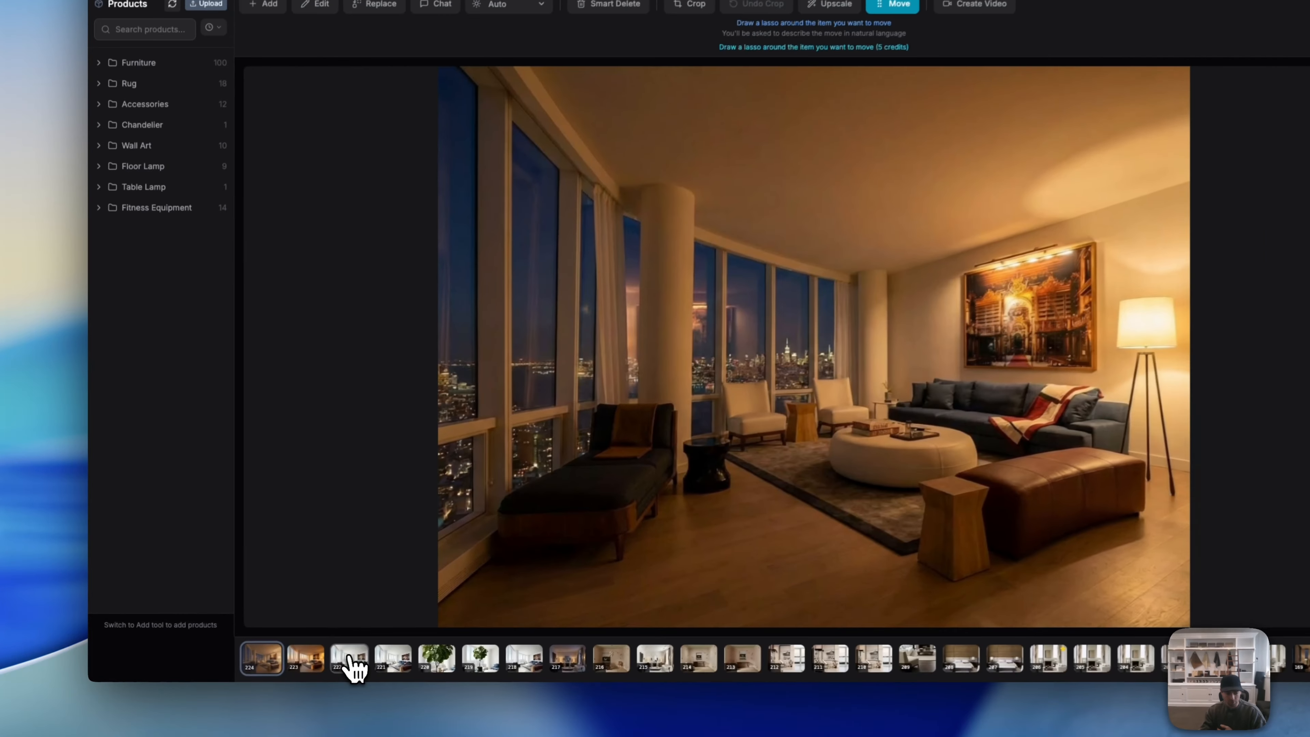
# Step: Flip through renders #221–#224 to compare daylight, golden-hour and night versions, ending on #221
pyautogui.click(289, 665)
pyautogui.click(408, 655)
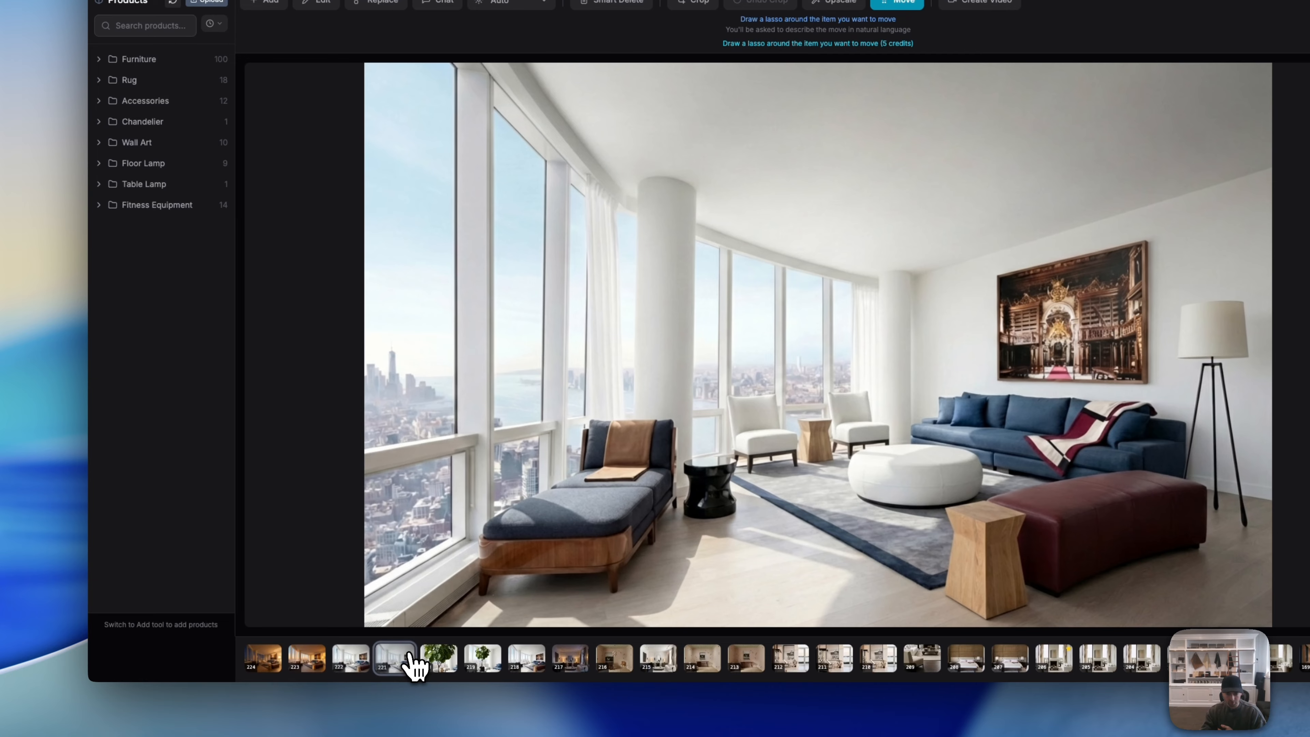
pyautogui.press('Left')
pyautogui.press('Left')
pyautogui.press('Left')
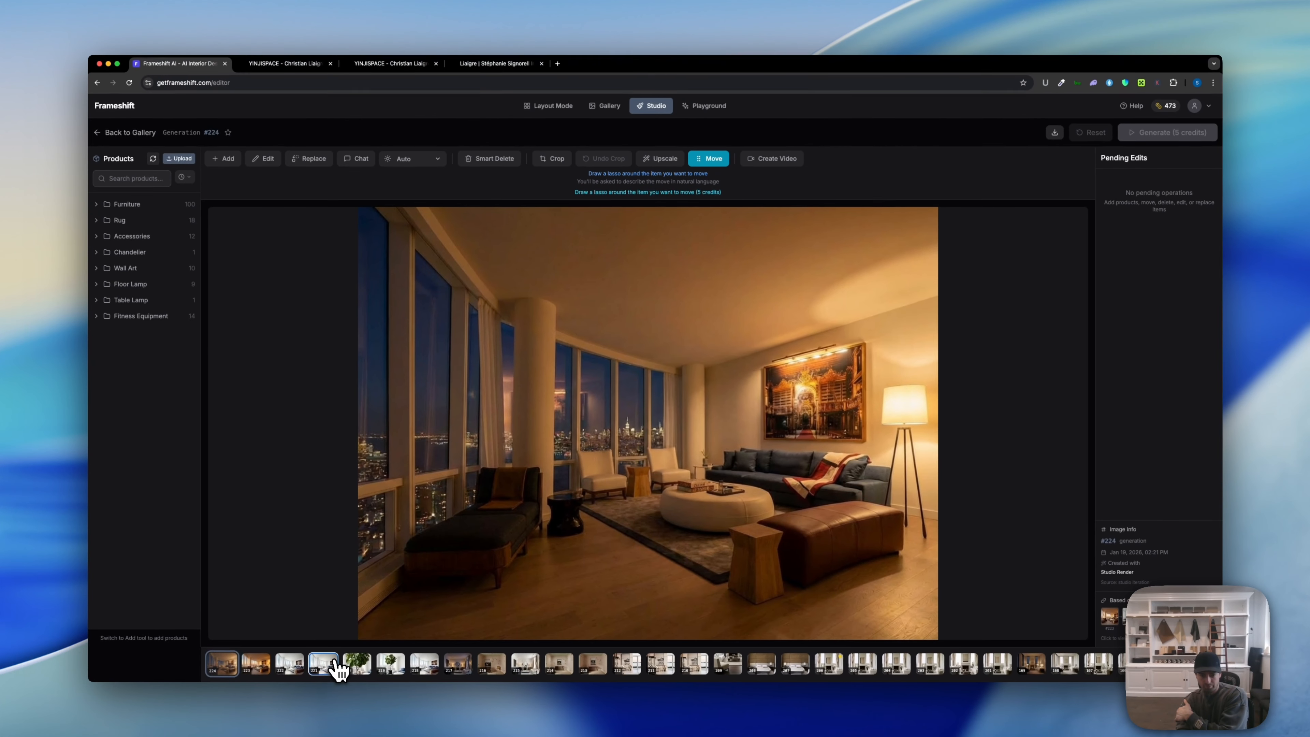
pyautogui.press('Right')
pyautogui.press('Right')
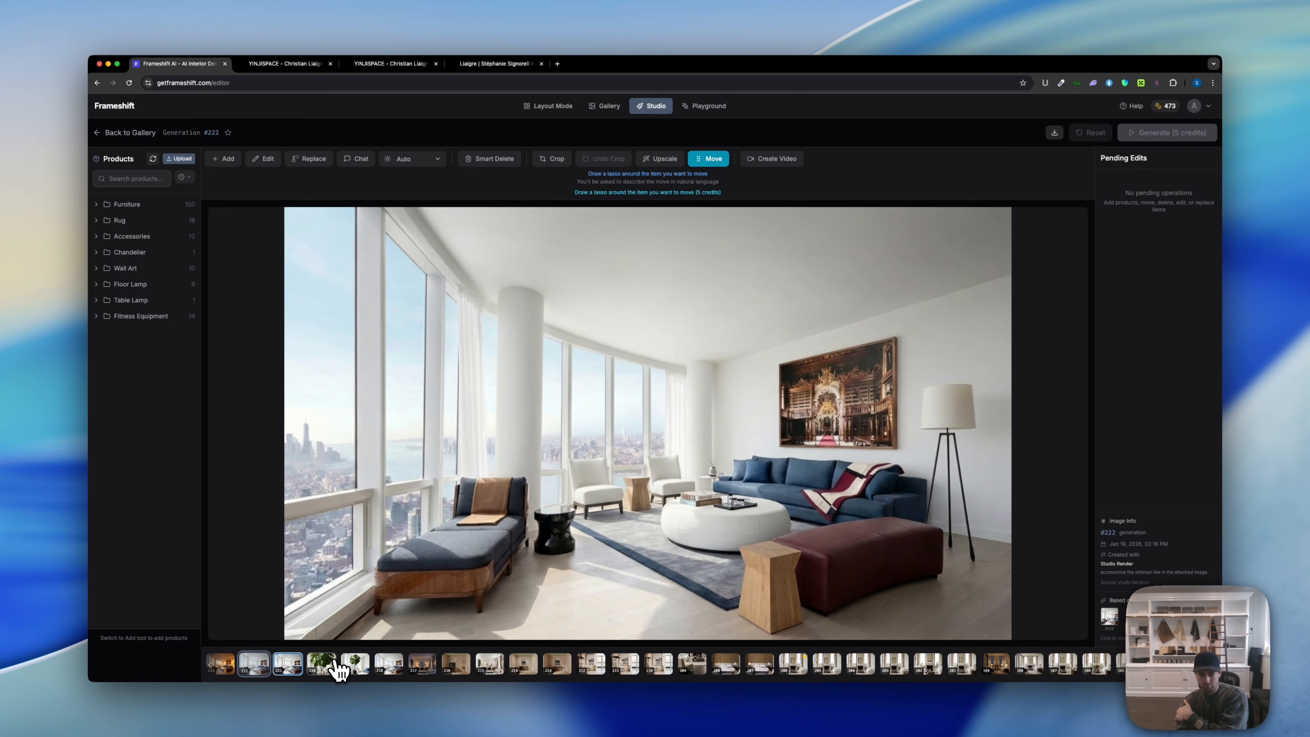
pyautogui.press('Left')
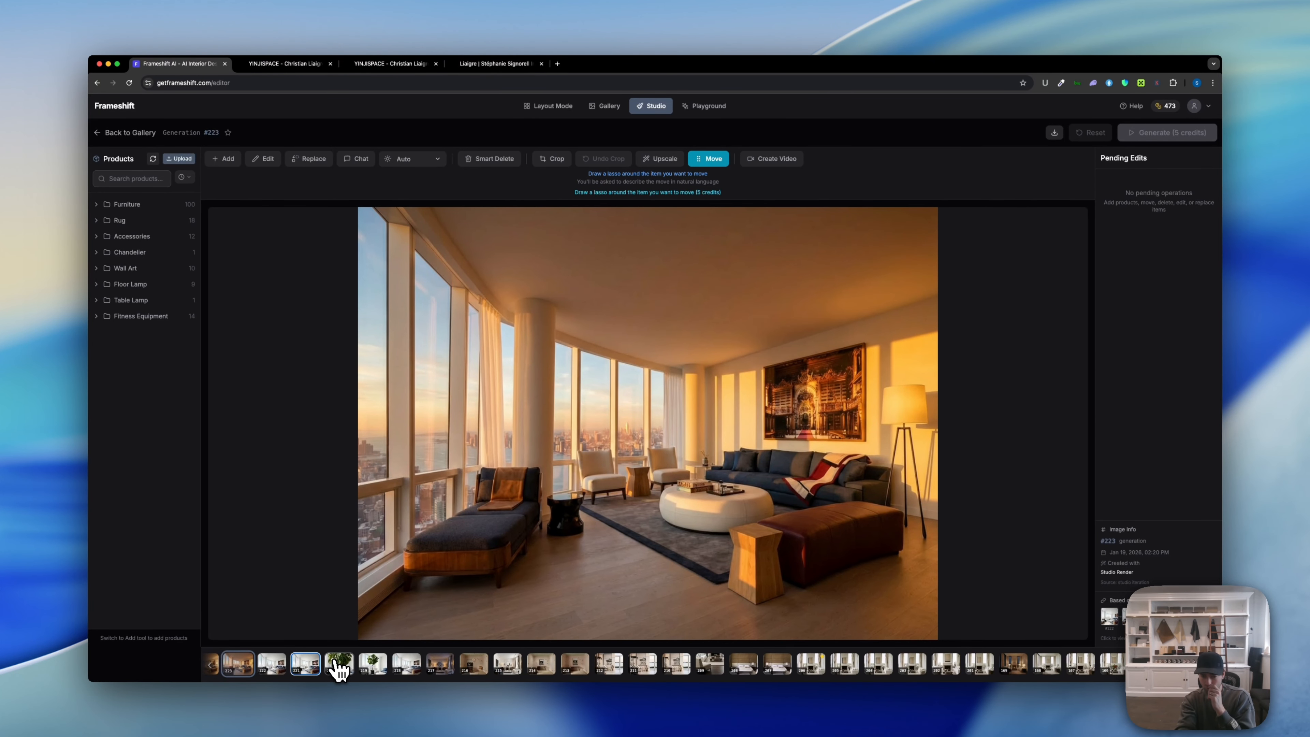
pyautogui.press('Left')
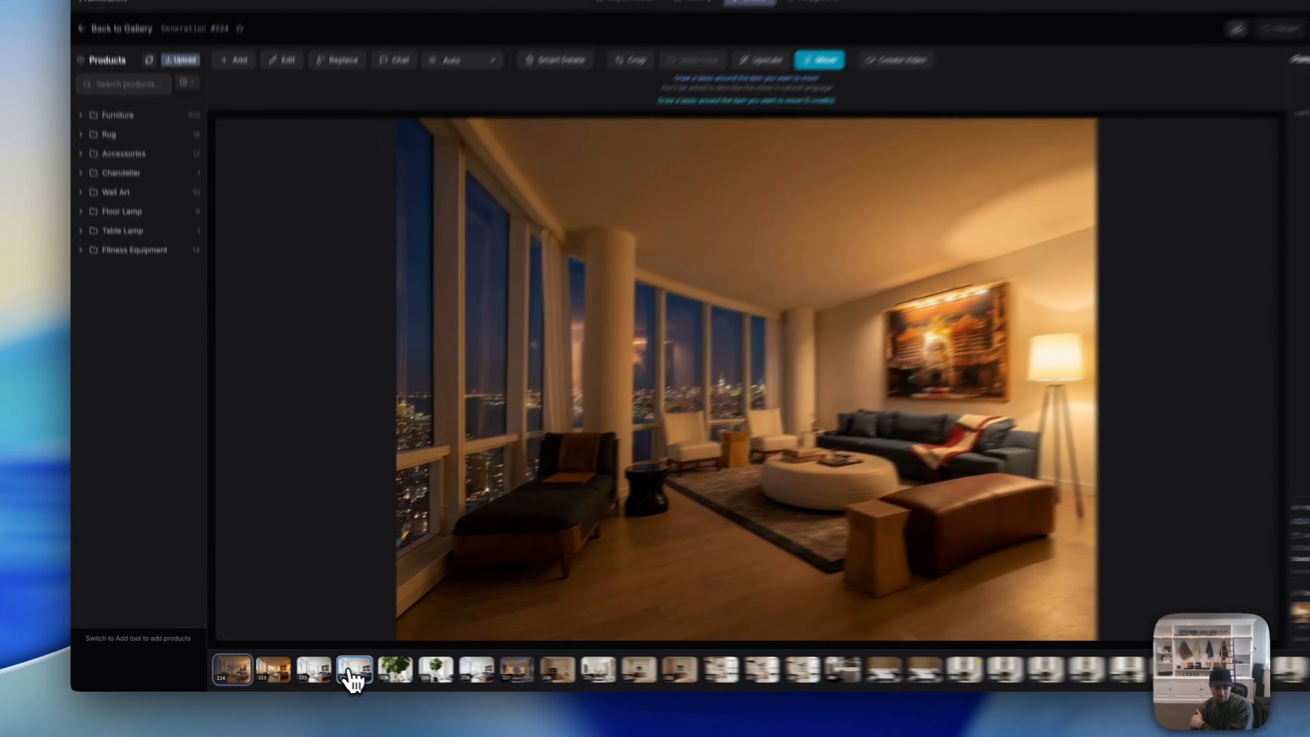
pyautogui.press('Right')
pyautogui.press('Right')
pyautogui.click(379, 673)
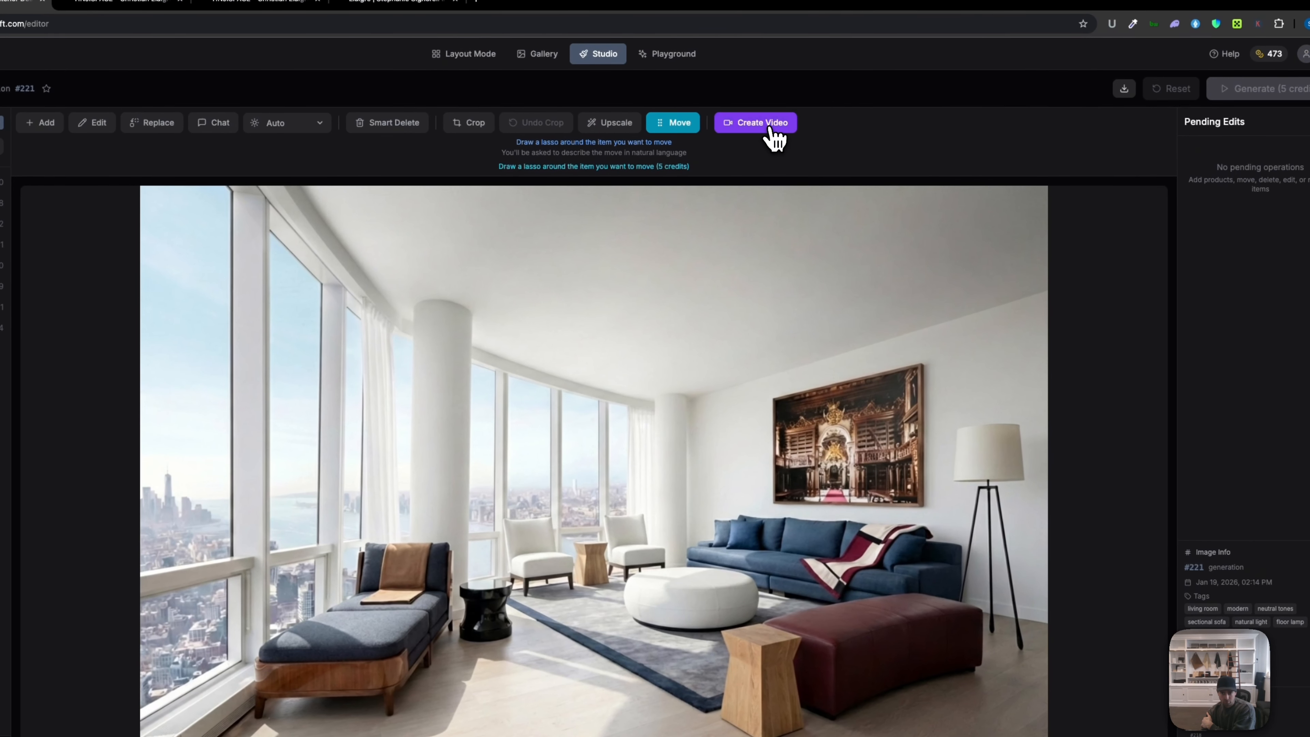
# Step: Create a 16:9 day-to-evening timelapse video with a stationary camera for 40 credits
pyautogui.click(955, 13)
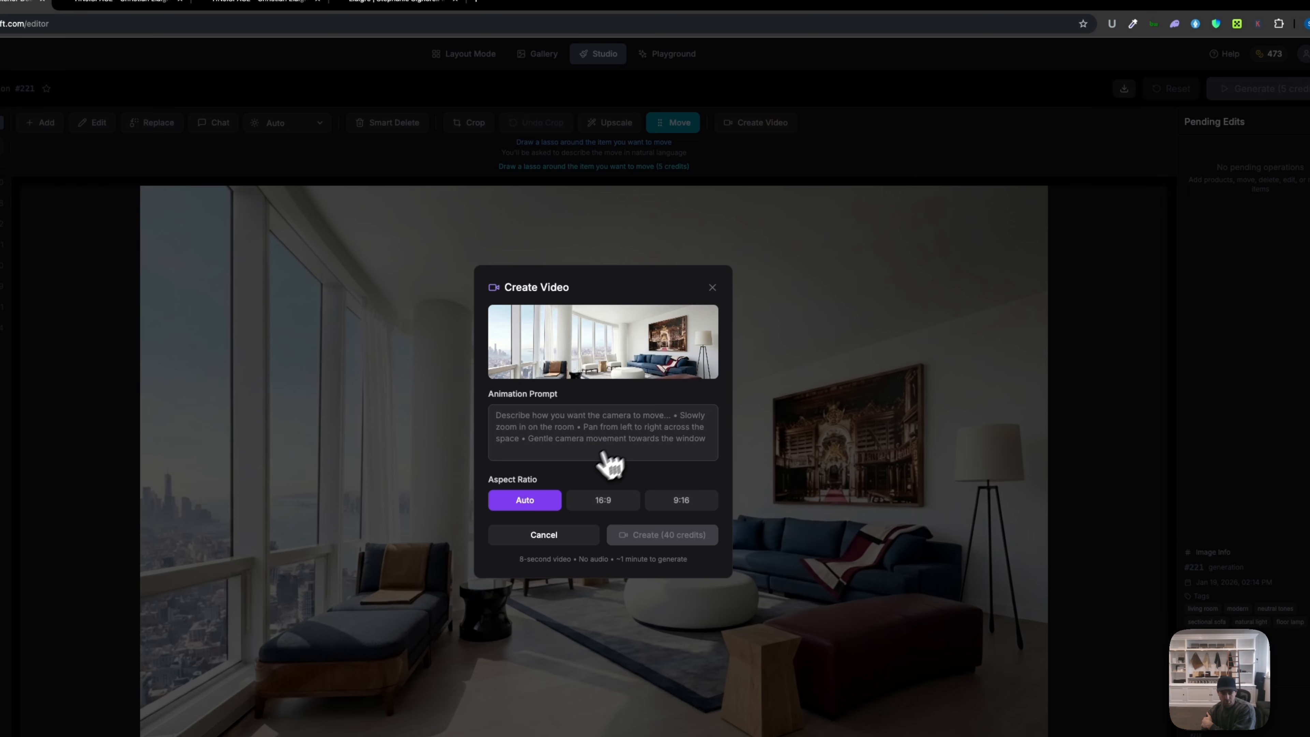
pyautogui.click(611, 502)
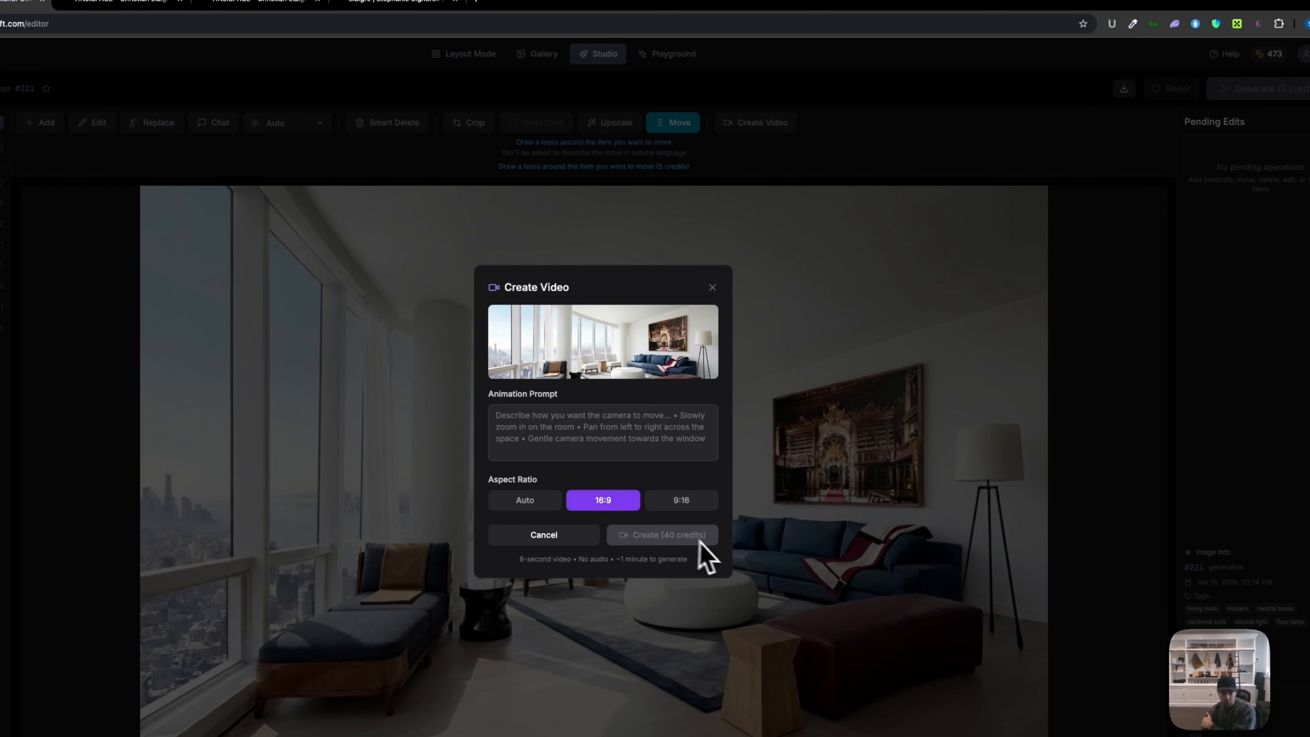
pyautogui.click(659, 419)
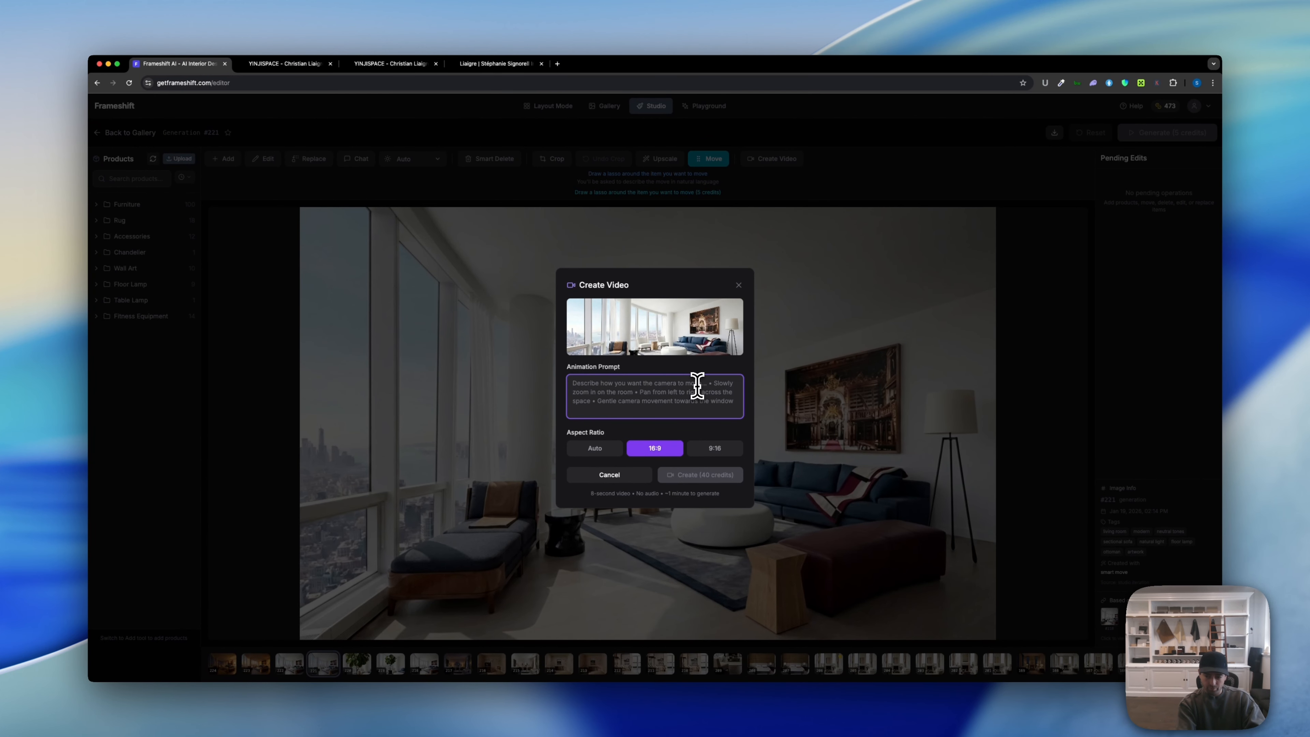
pyautogui.write('a timelapse from day to sunset to evening. stationary camera.')
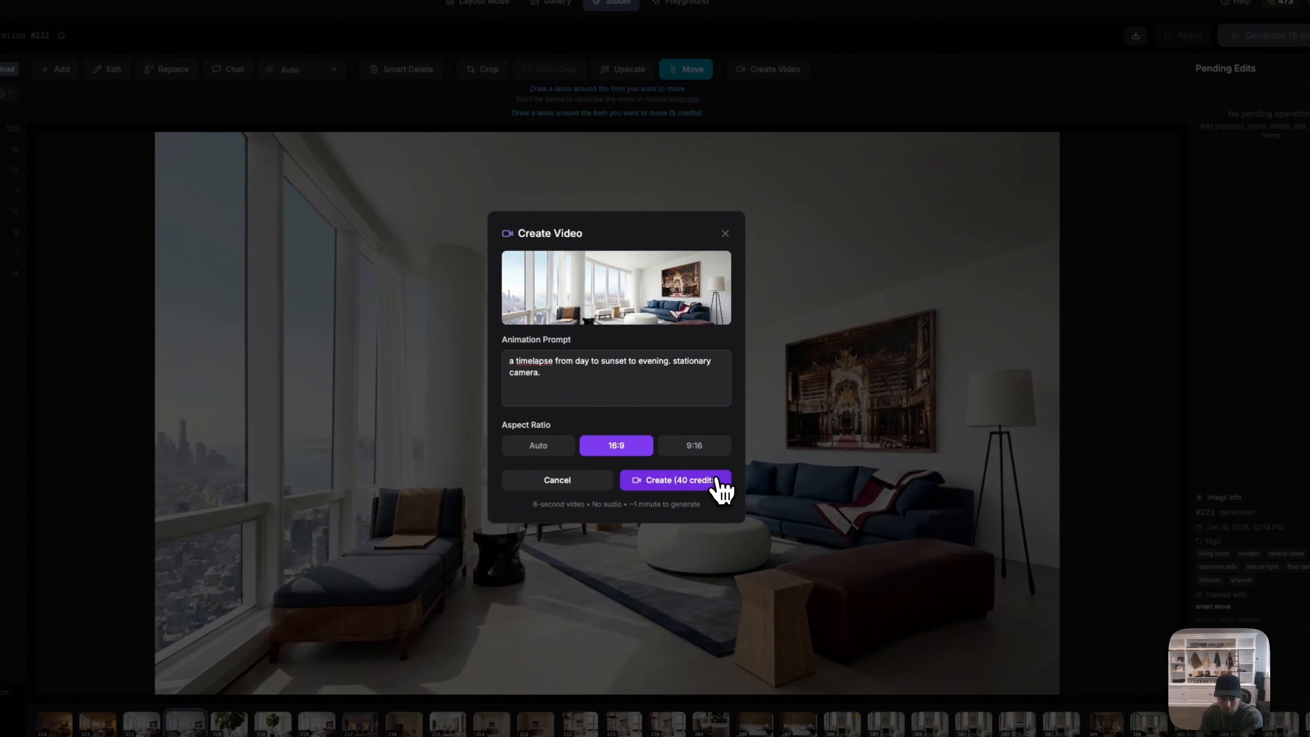
pyautogui.click(714, 475)
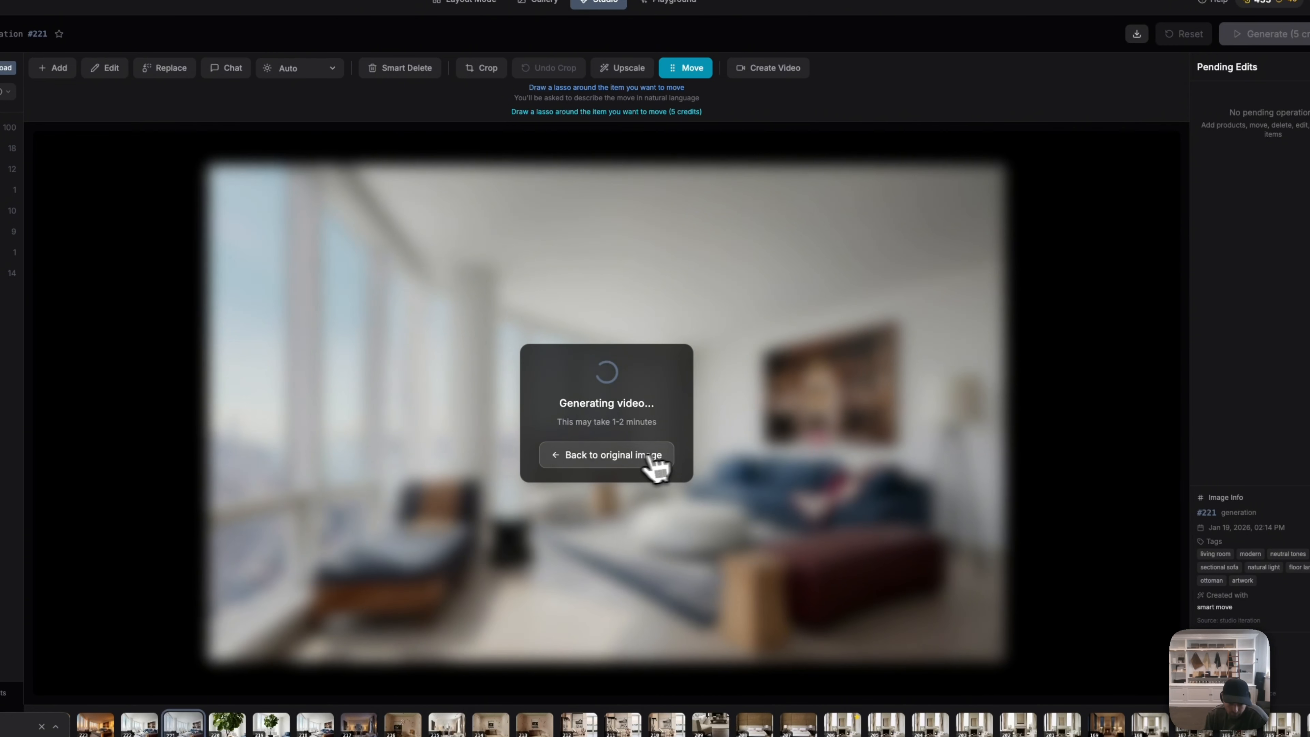
# Step: Return to the original image and browse renders #222 through #224 while the video generates
pyautogui.click(655, 458)
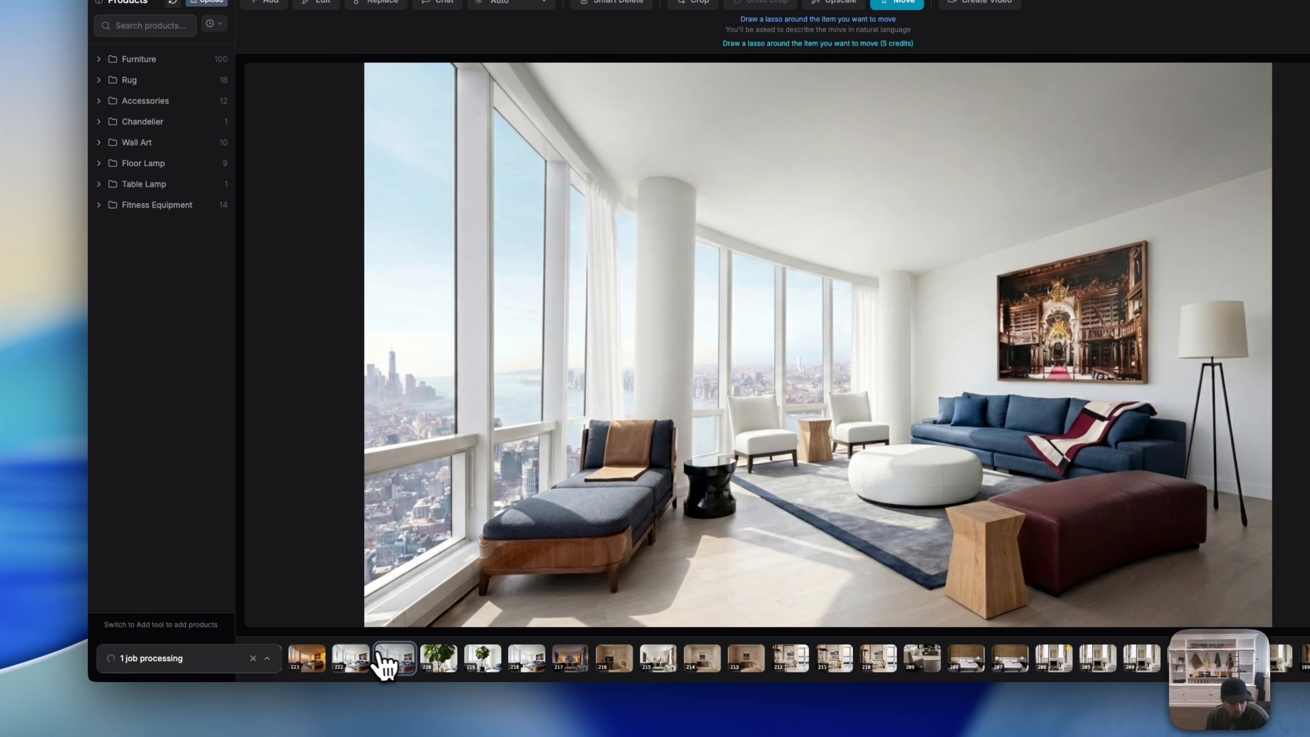
pyautogui.click(352, 663)
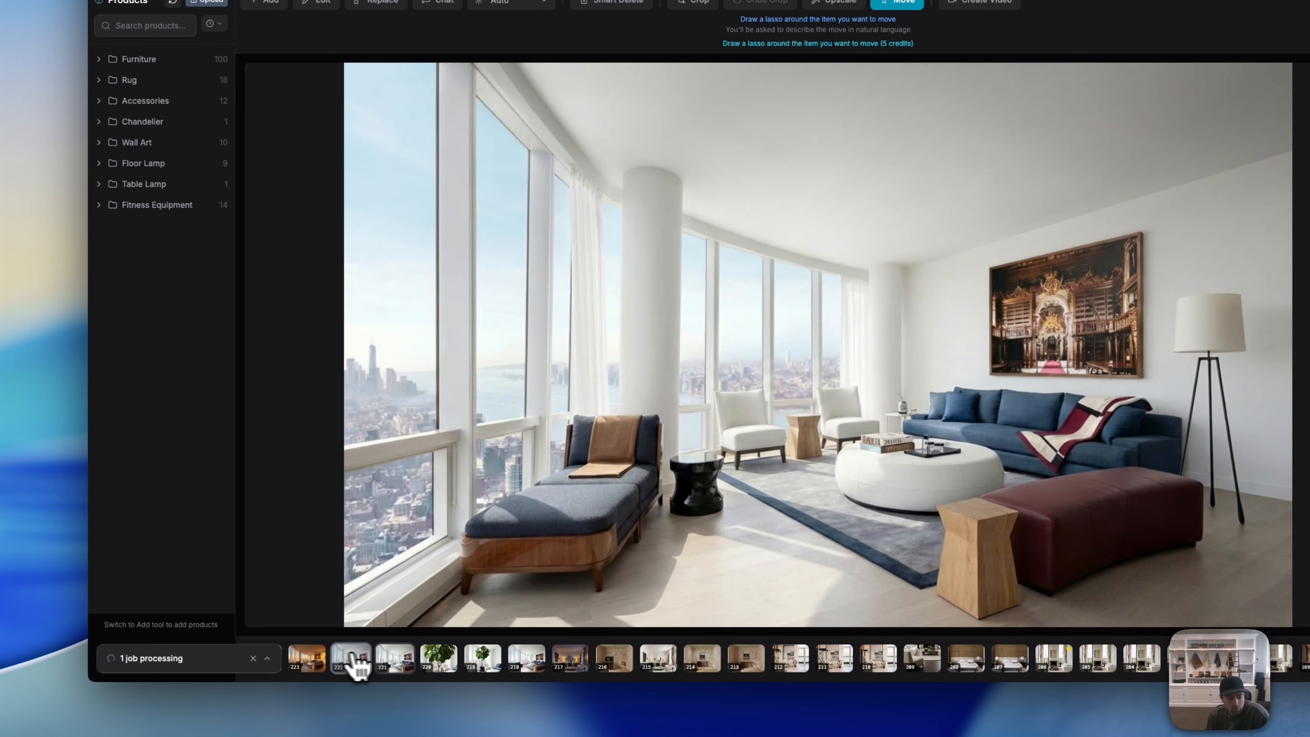
pyautogui.click(306, 663)
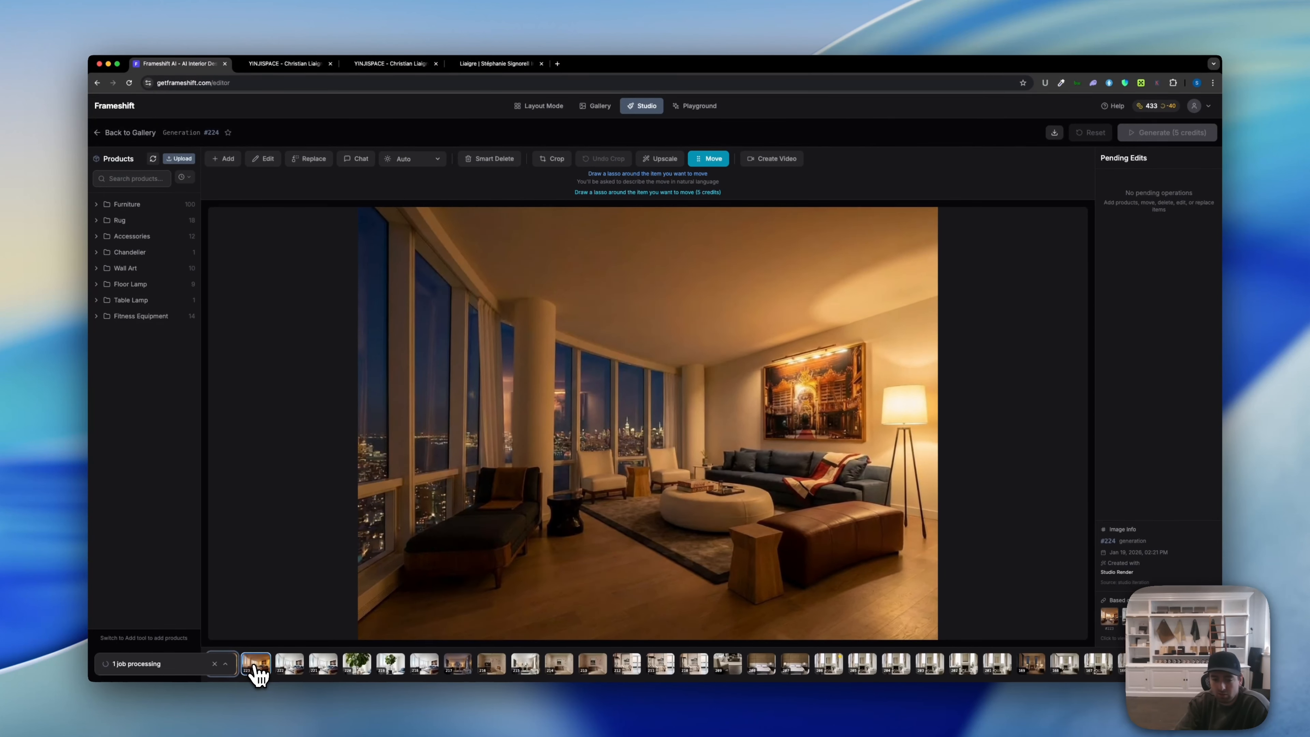
pyautogui.press('Right')
pyautogui.press('Right')
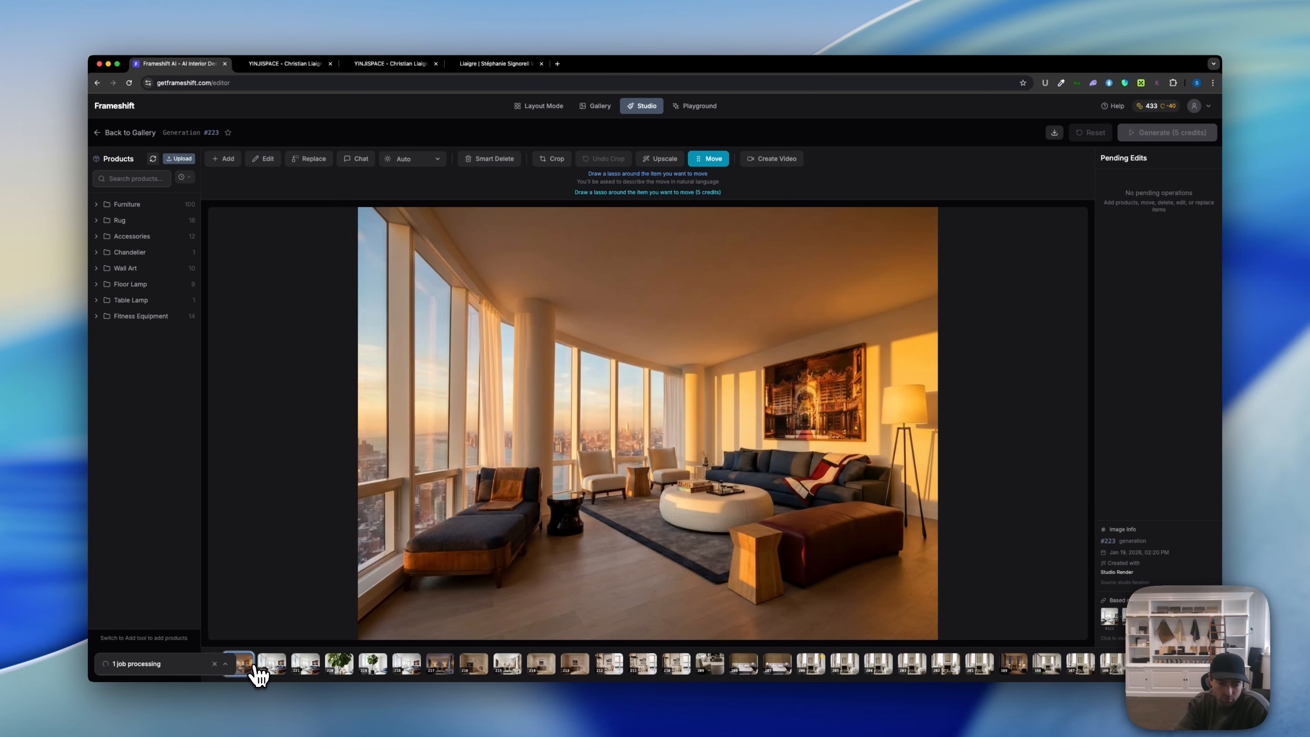
pyautogui.press('Left')
pyautogui.press('Left')
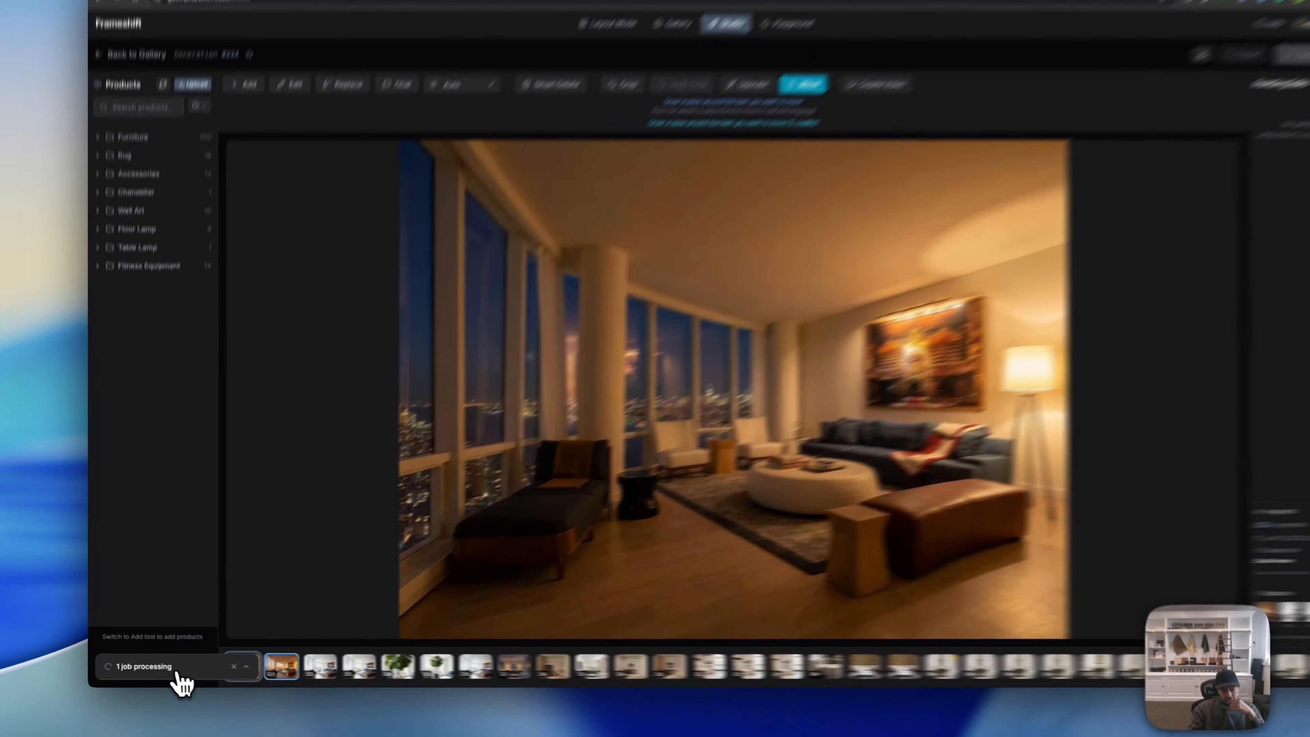
# Step: Check the video job's progress in the job list, then switch to the Gallery
pyautogui.click(220, 665)
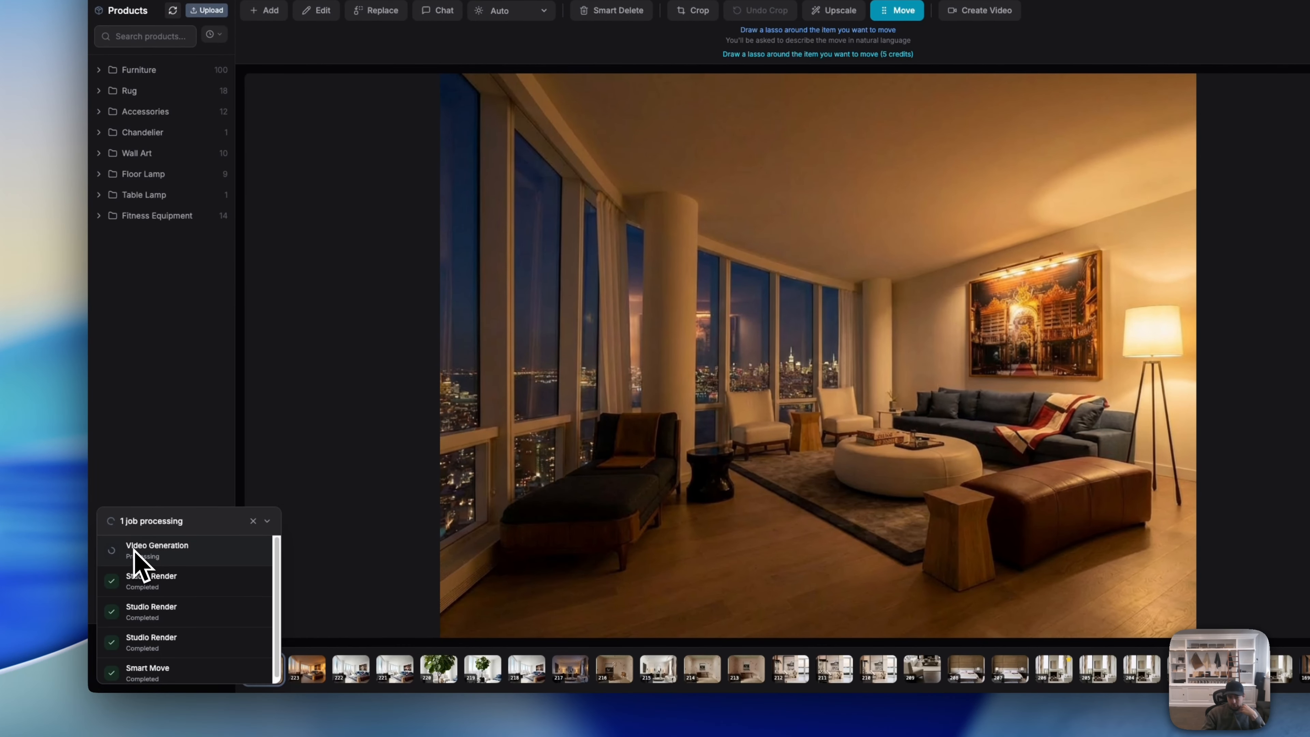
pyautogui.click(267, 521)
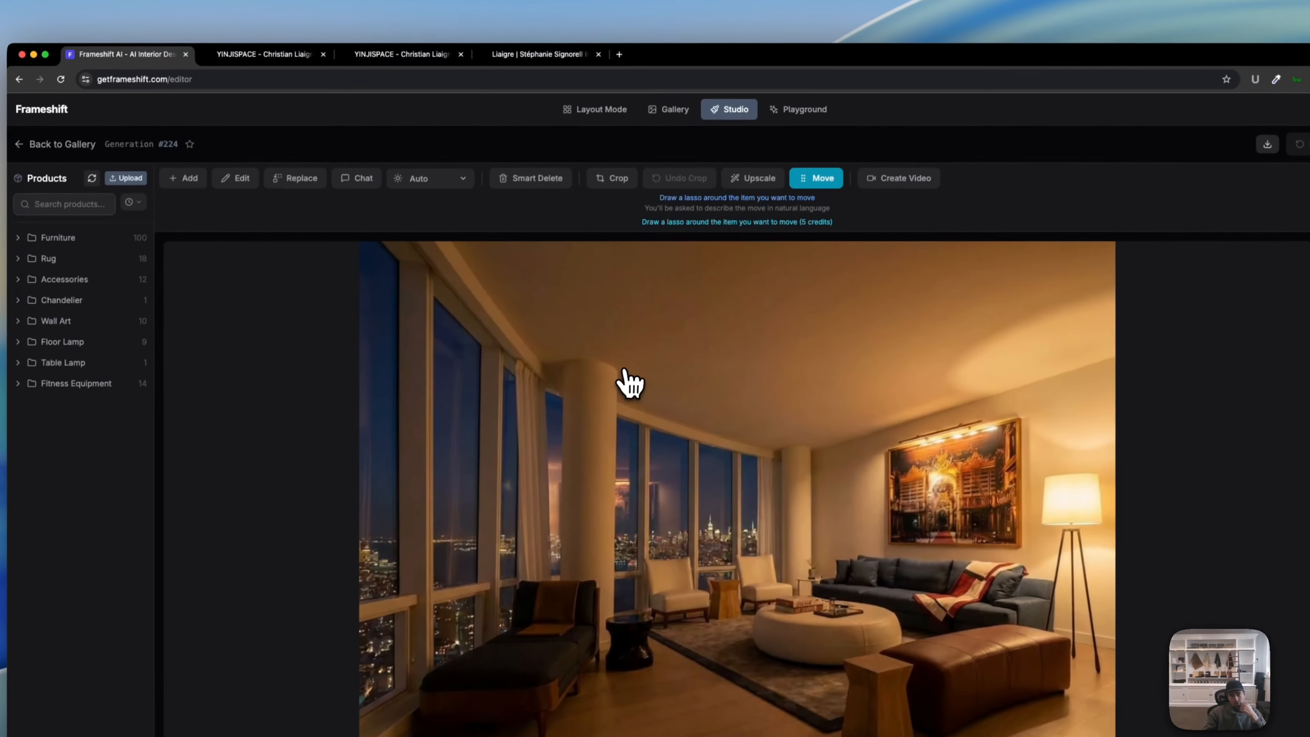
pyautogui.click(670, 111)
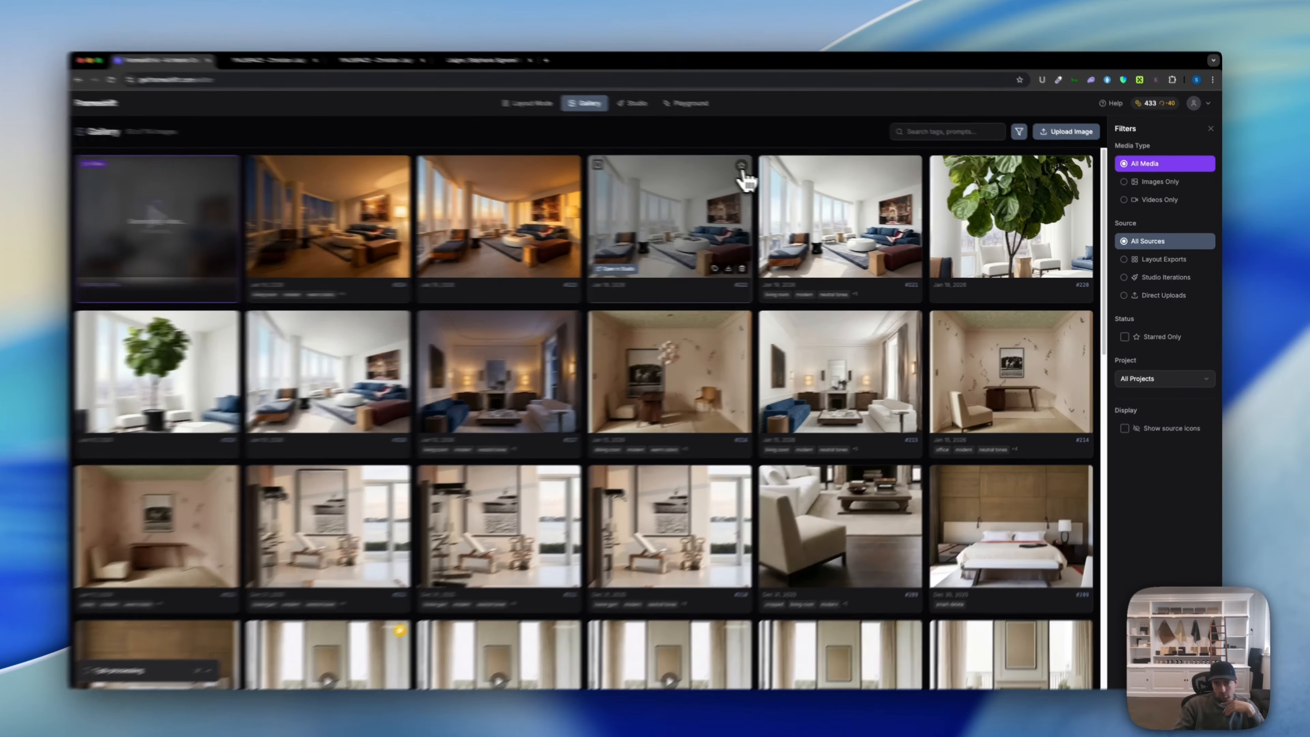
# Step: Star render #222 as a favourite, then try Starred Only and return to all images
pyautogui.click(749, 167)
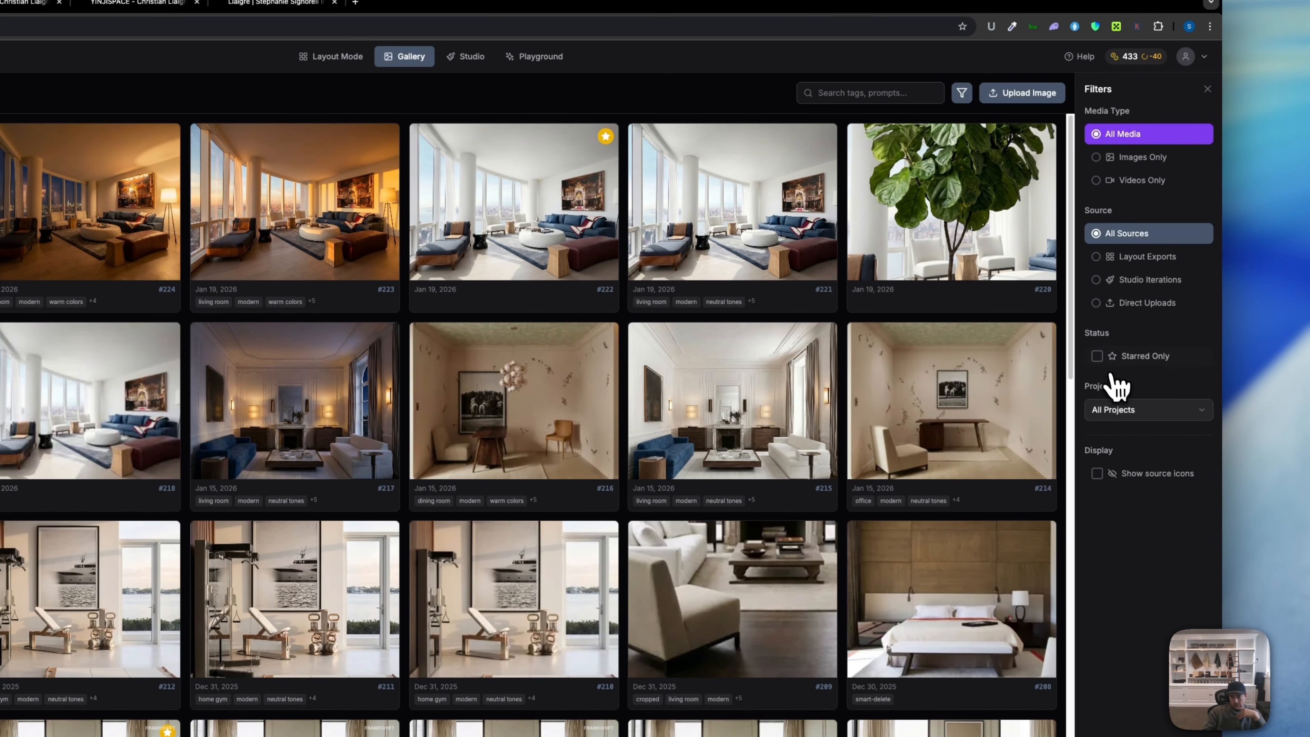
pyautogui.click(1119, 357)
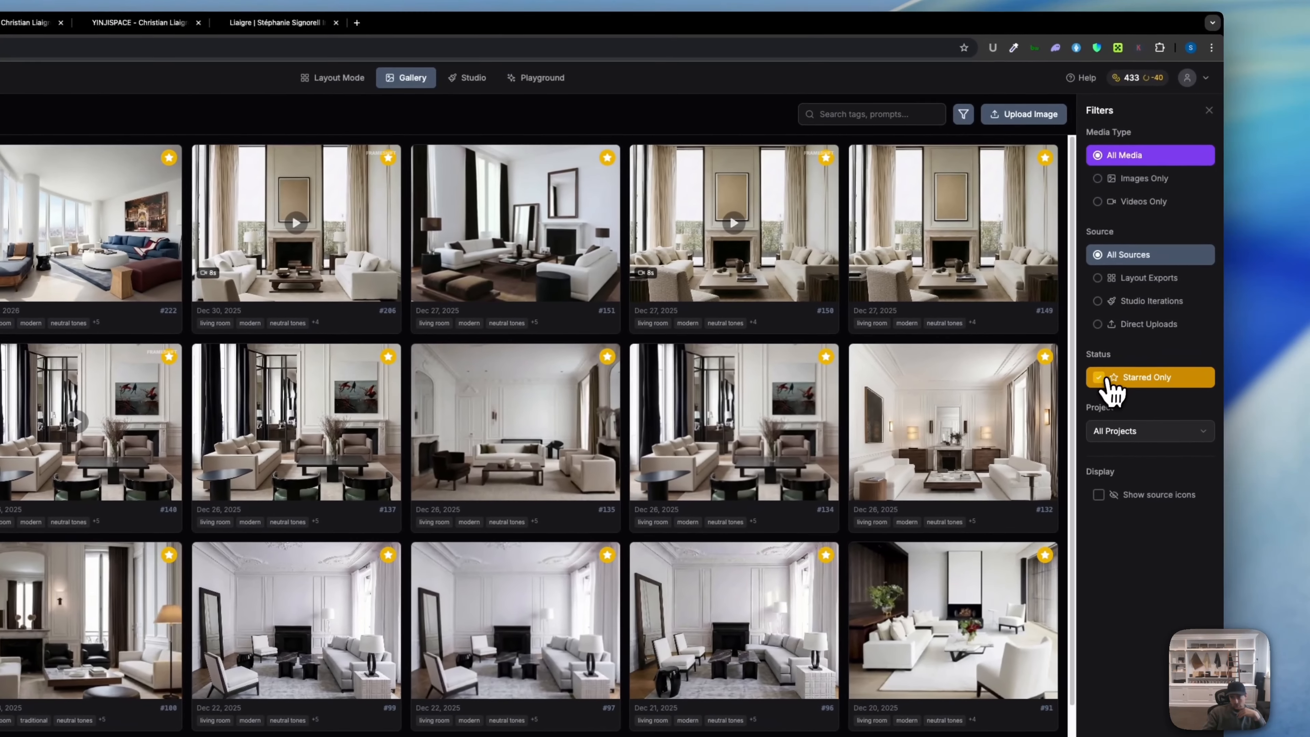
pyautogui.click(1106, 381)
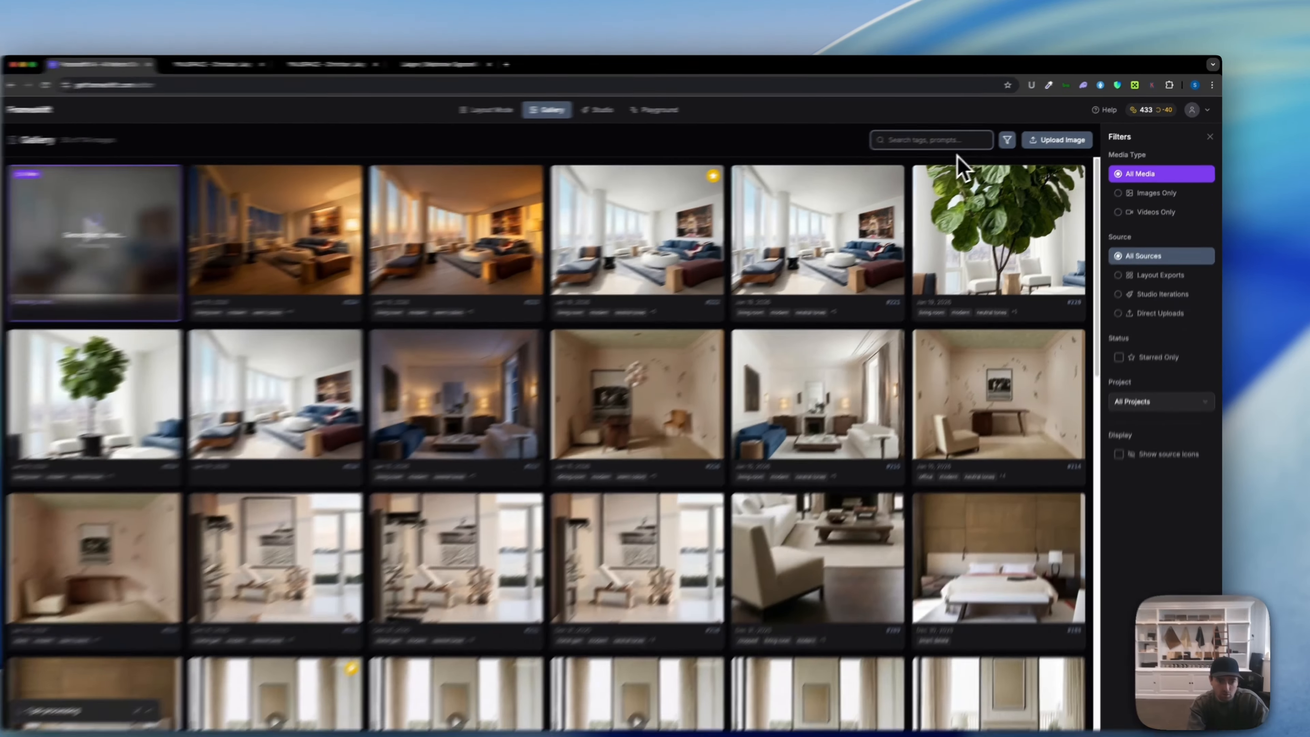
# Step: Test gallery searches for 'warm' and 'livin', then clear the search box
pyautogui.write('warm')
pyautogui.press('BackSpace')
pyautogui.press('BackSpace')
pyautogui.press('BackSpace')
pyautogui.press('BackSpace')
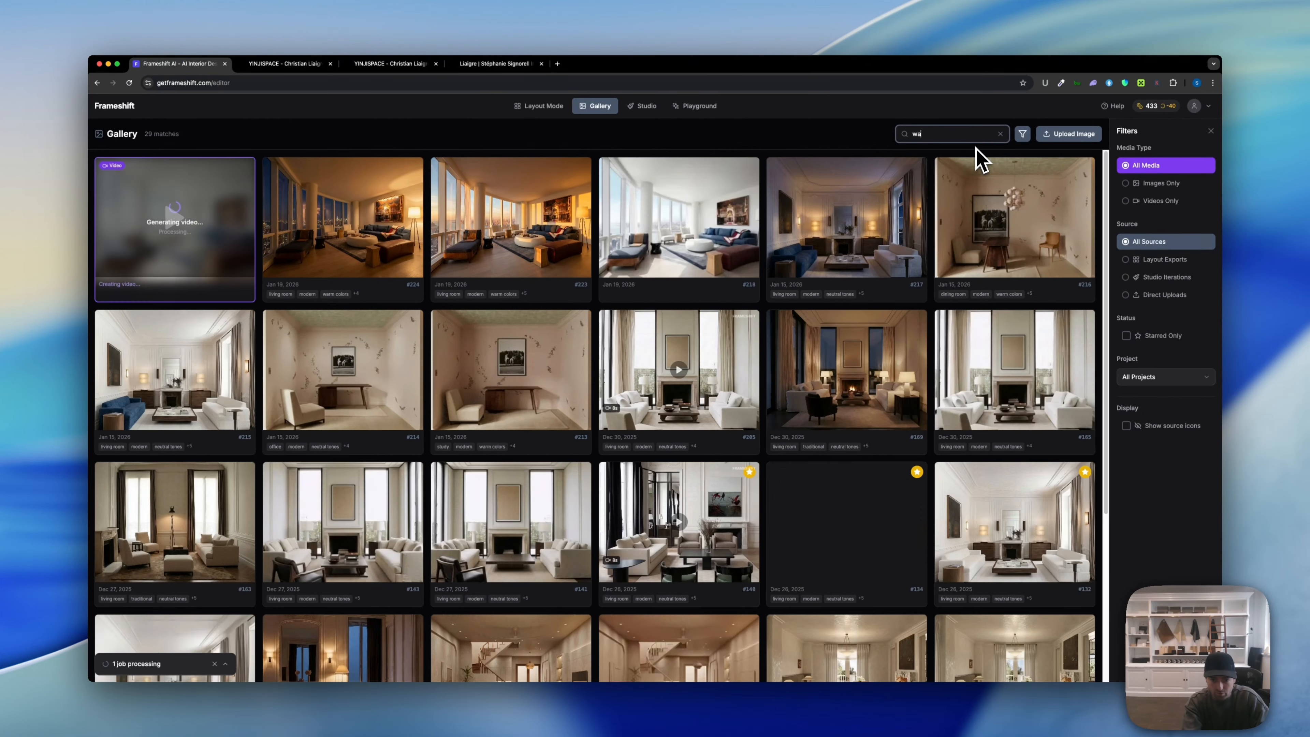
pyautogui.write('livin')
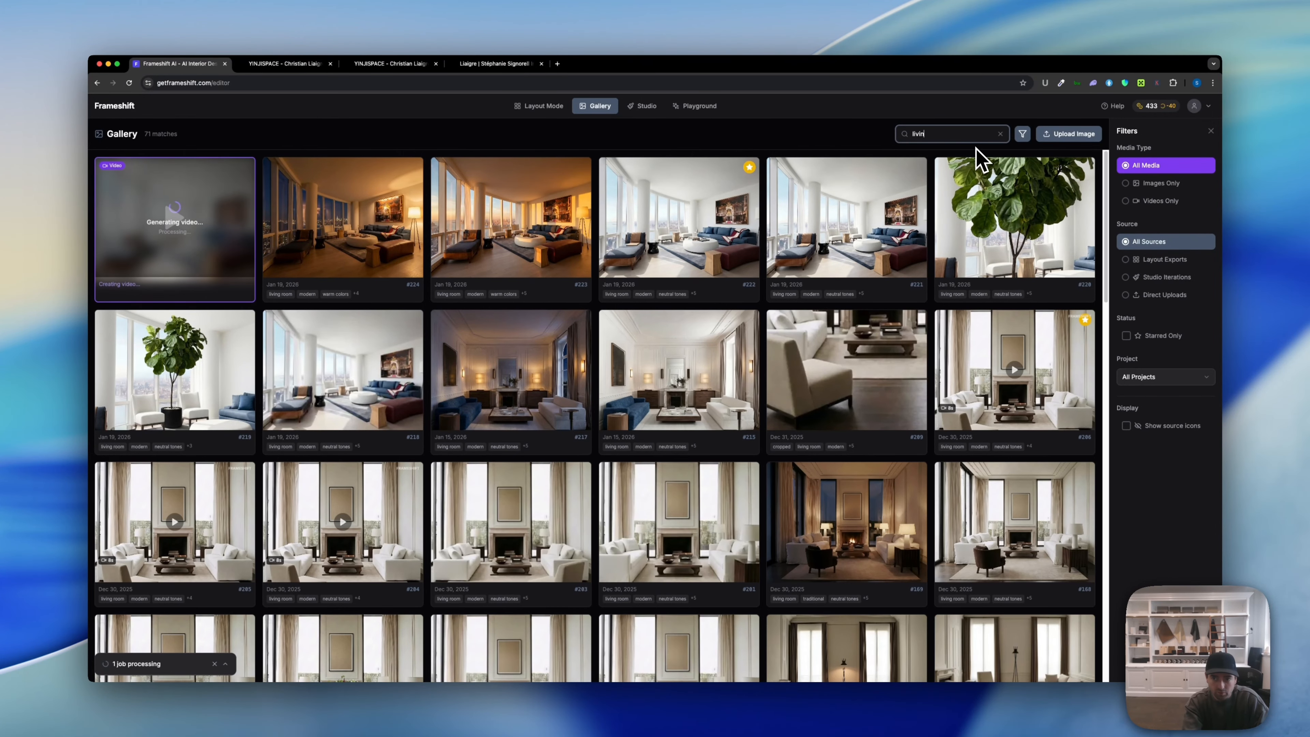
pyautogui.press('BackSpace')
pyautogui.press('BackSpace')
pyautogui.press('BackSpace')
pyautogui.write('v')
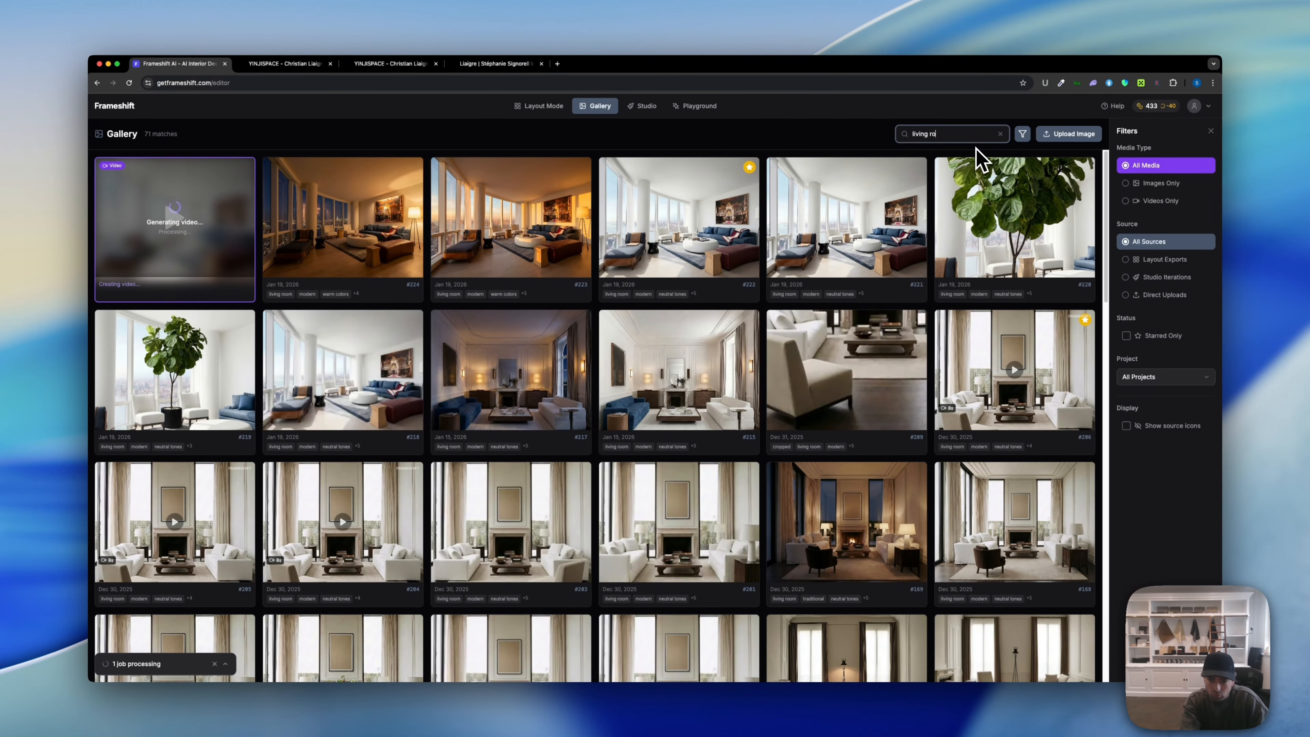
pyautogui.press('BackSpace')
pyautogui.press('BackSpace')
pyautogui.press('BackSpace')
pyautogui.press('BackSpace')
pyautogui.press('BackSpace')
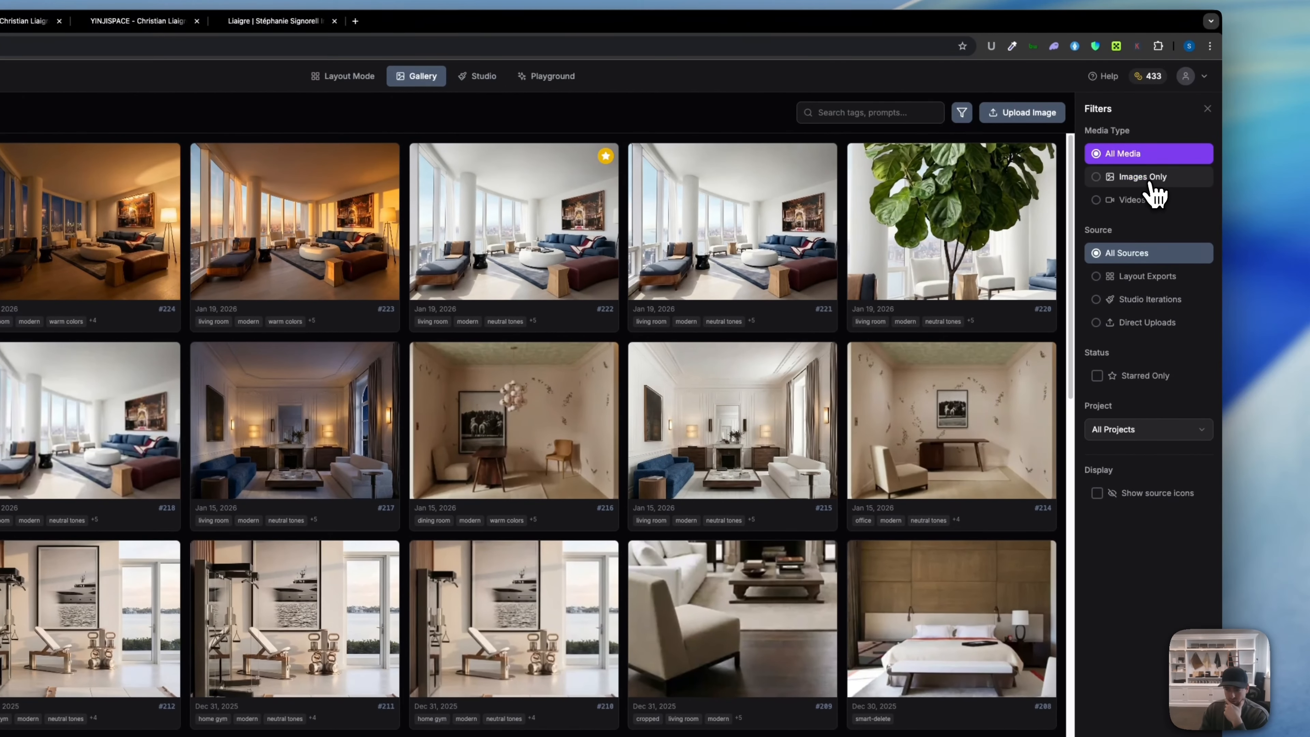
# Step: Try the Videos media type and Layout, Studio and Upload source filters, then reset both to All
pyautogui.click(1149, 181)
pyautogui.click(1141, 202)
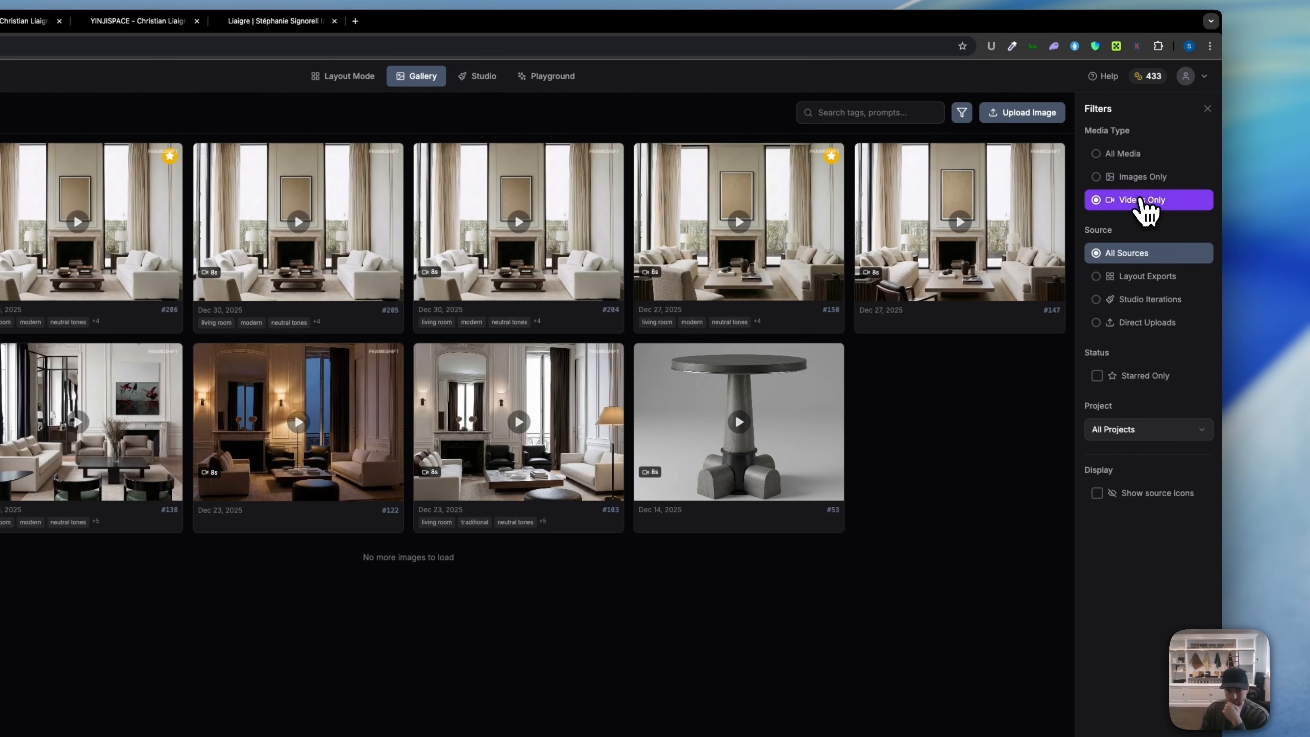
pyautogui.click(1141, 179)
pyautogui.click(1132, 155)
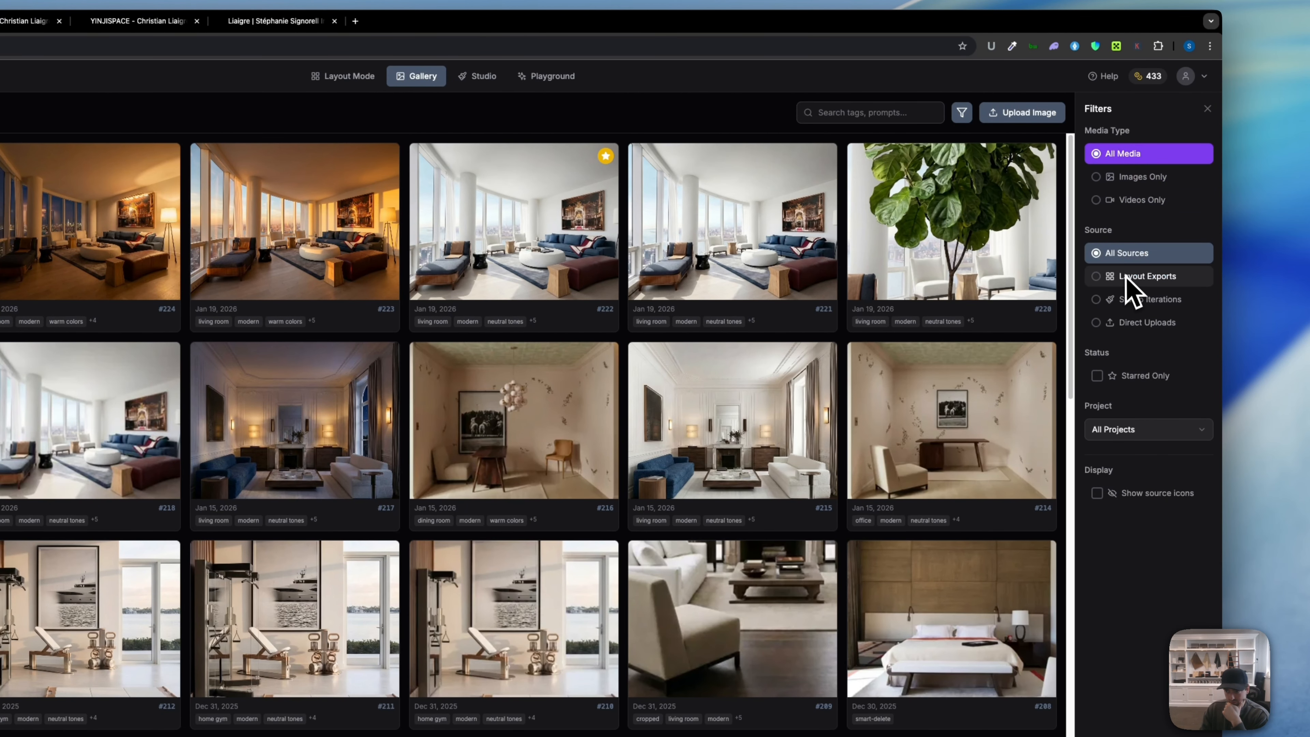
pyautogui.click(1145, 278)
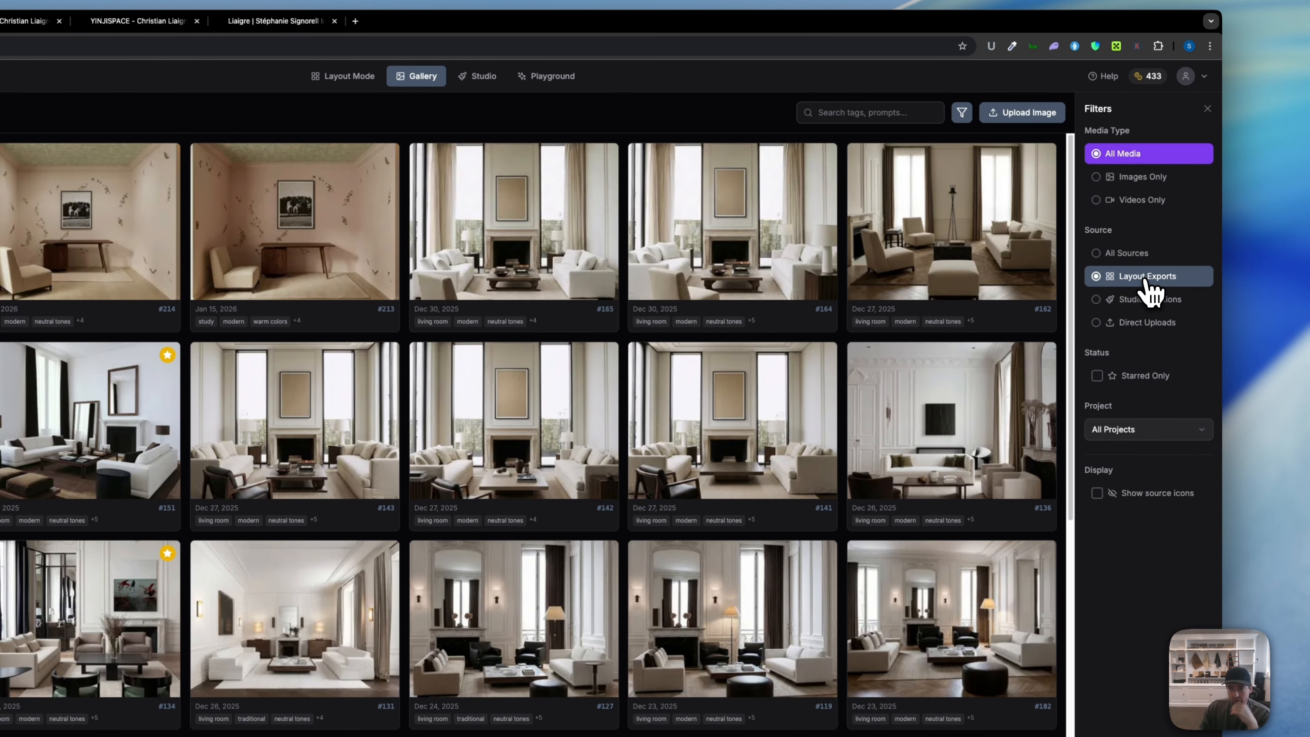
pyautogui.click(1145, 300)
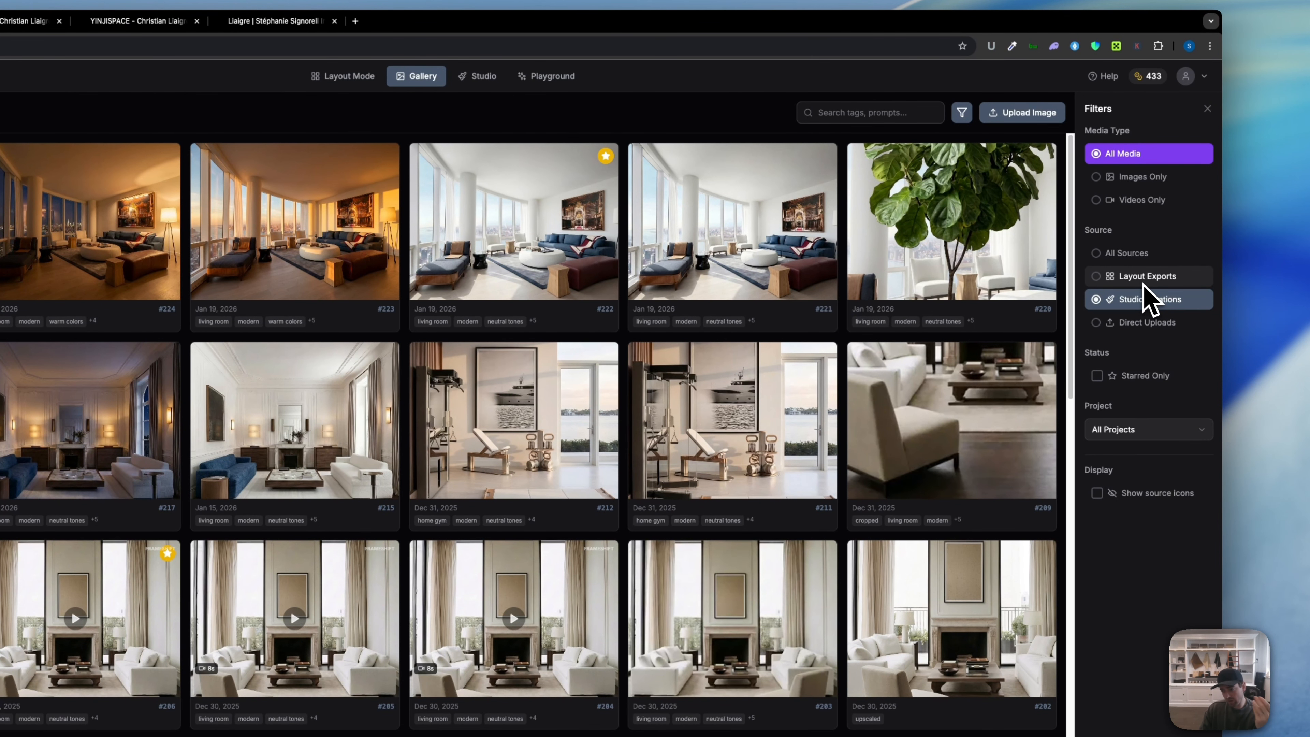
pyautogui.click(1143, 323)
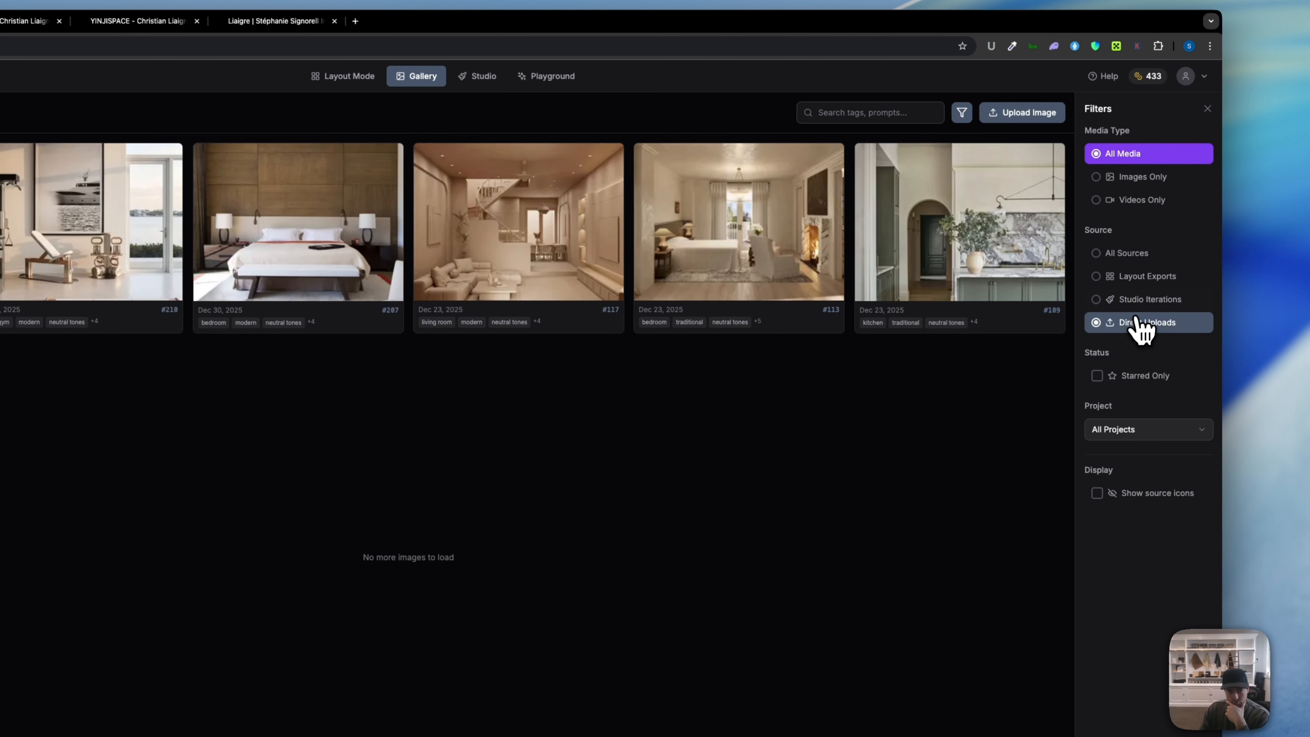
pyautogui.click(1135, 252)
pyautogui.click(1150, 429)
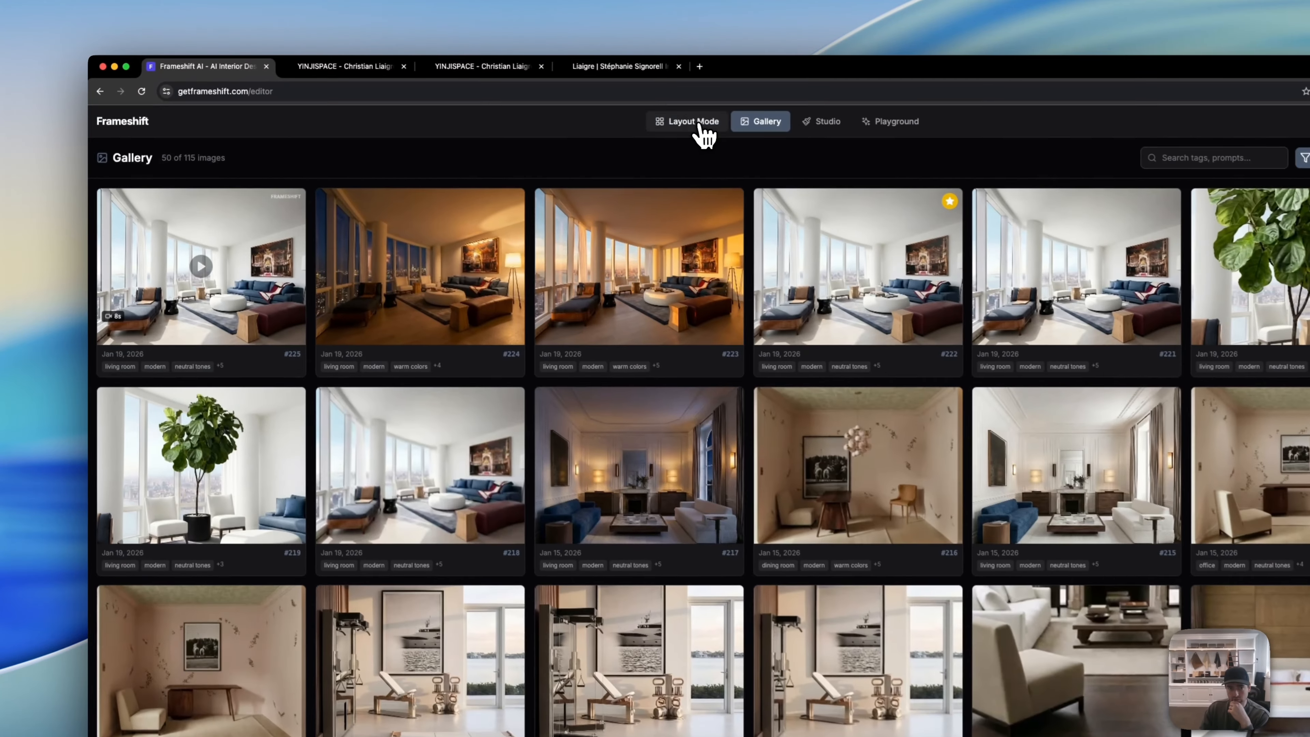
# Step: After a brief look at Layout Mode, filter the Gallery to the Frameshift AI project (109 images)
pyautogui.click(550, 106)
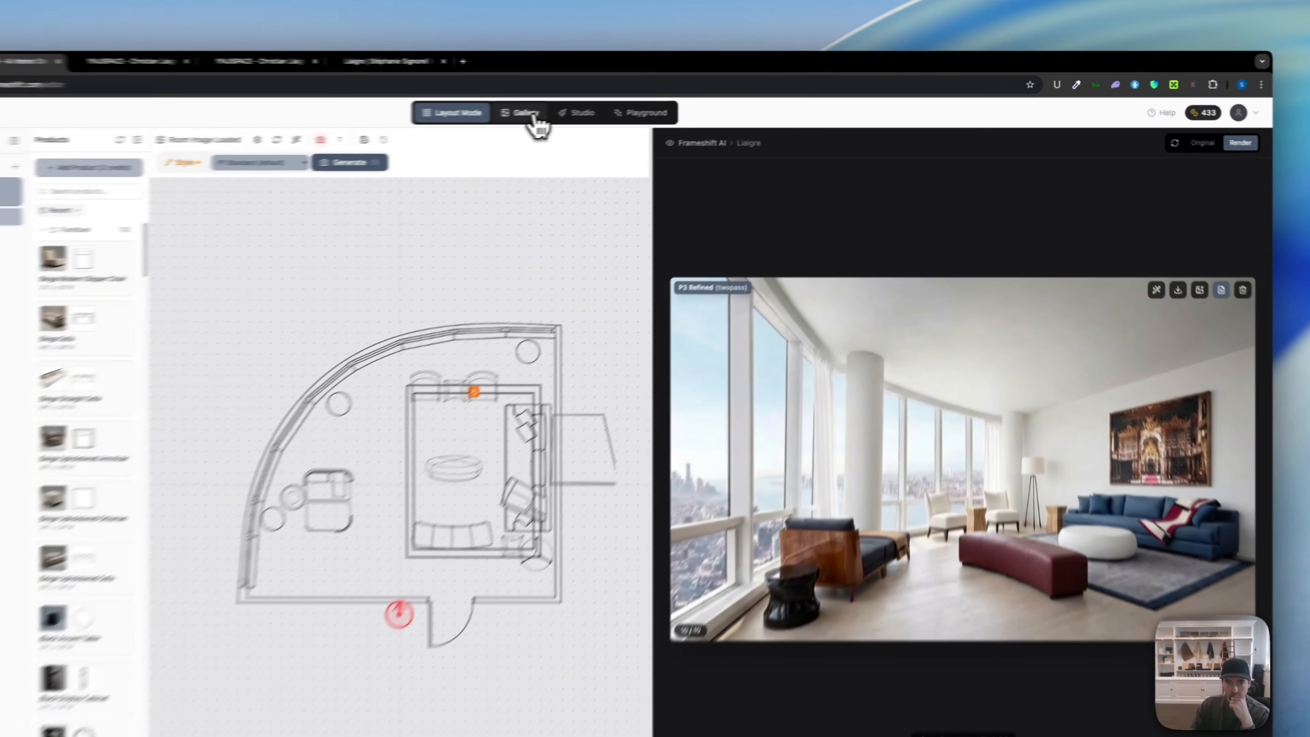
pyautogui.click(601, 108)
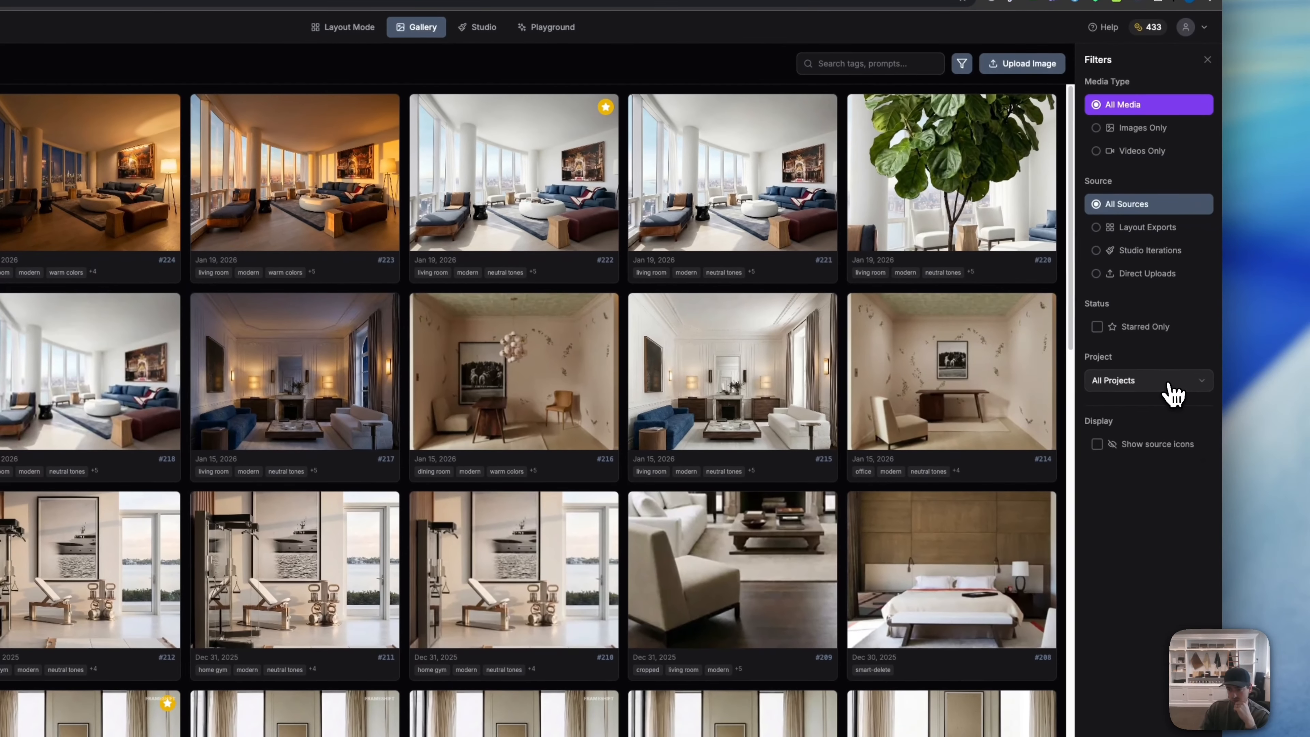
pyautogui.click(1174, 395)
pyautogui.click(1164, 408)
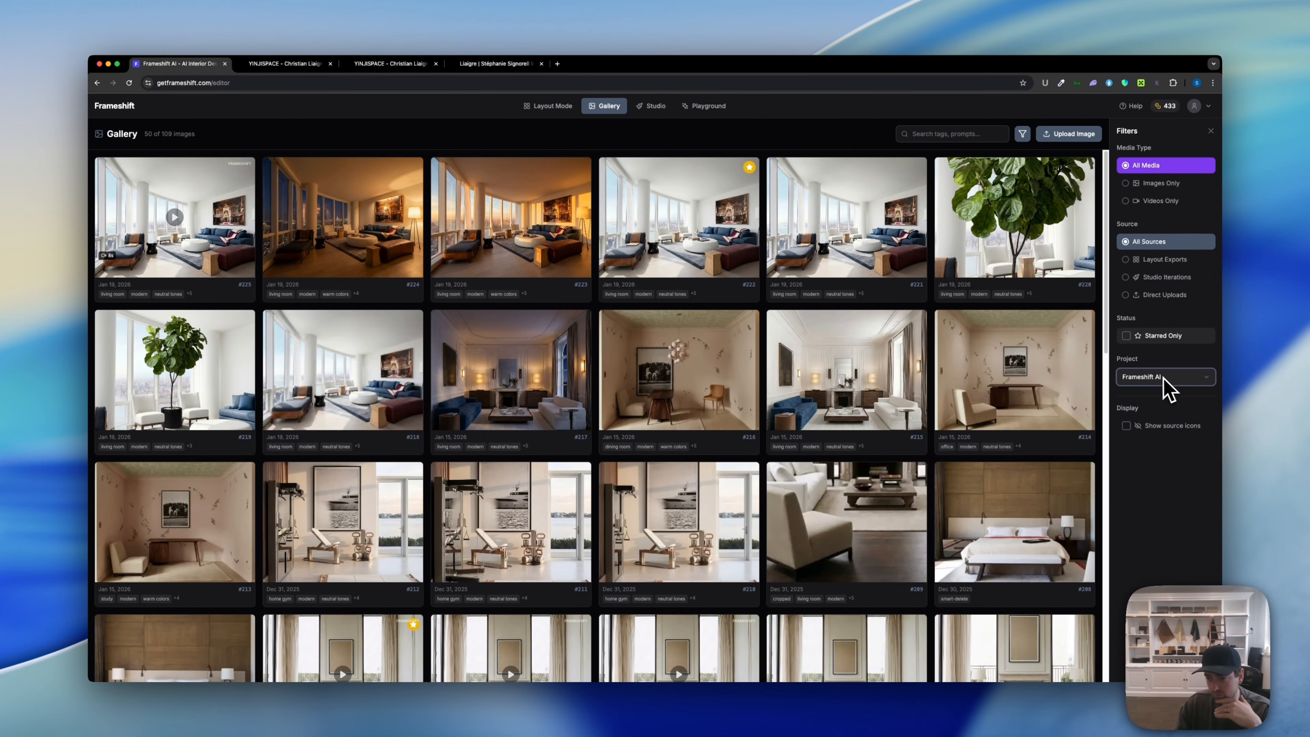
# Step: Load timelapse video #225 from the gallery into Studio and play it
pyautogui.click(228, 249)
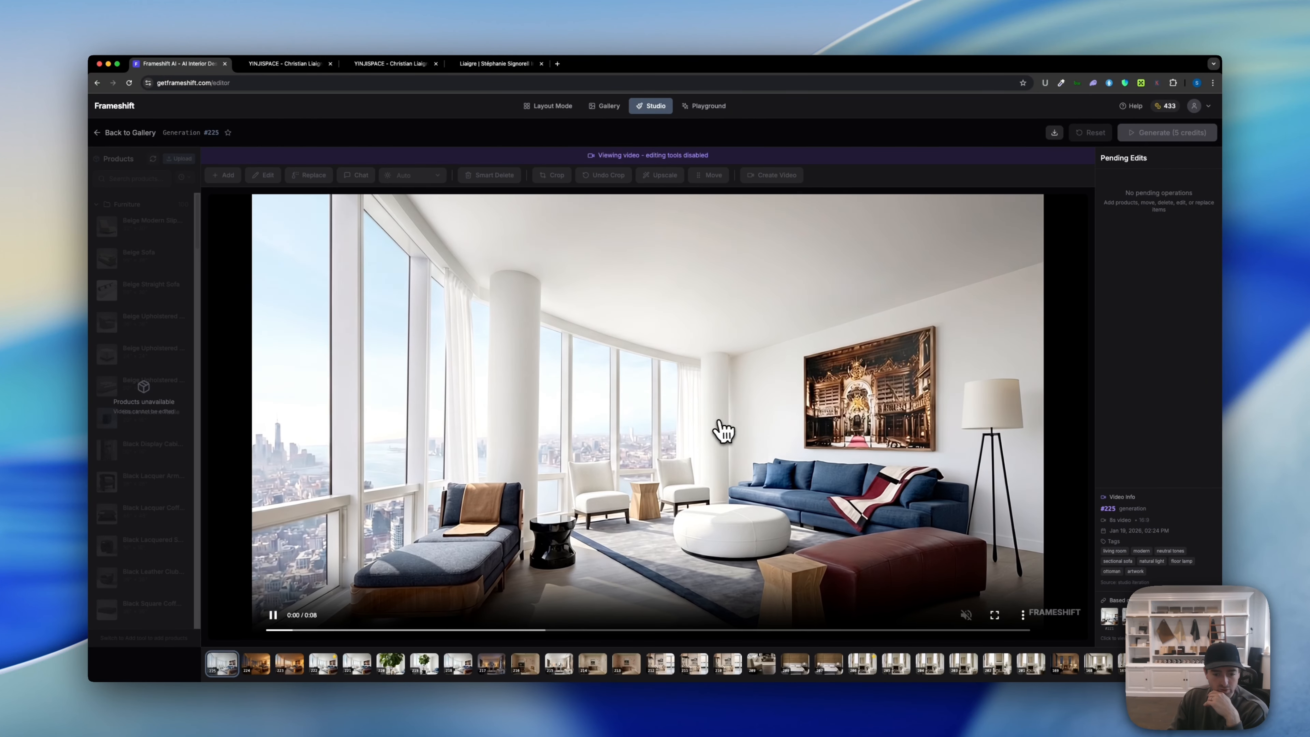